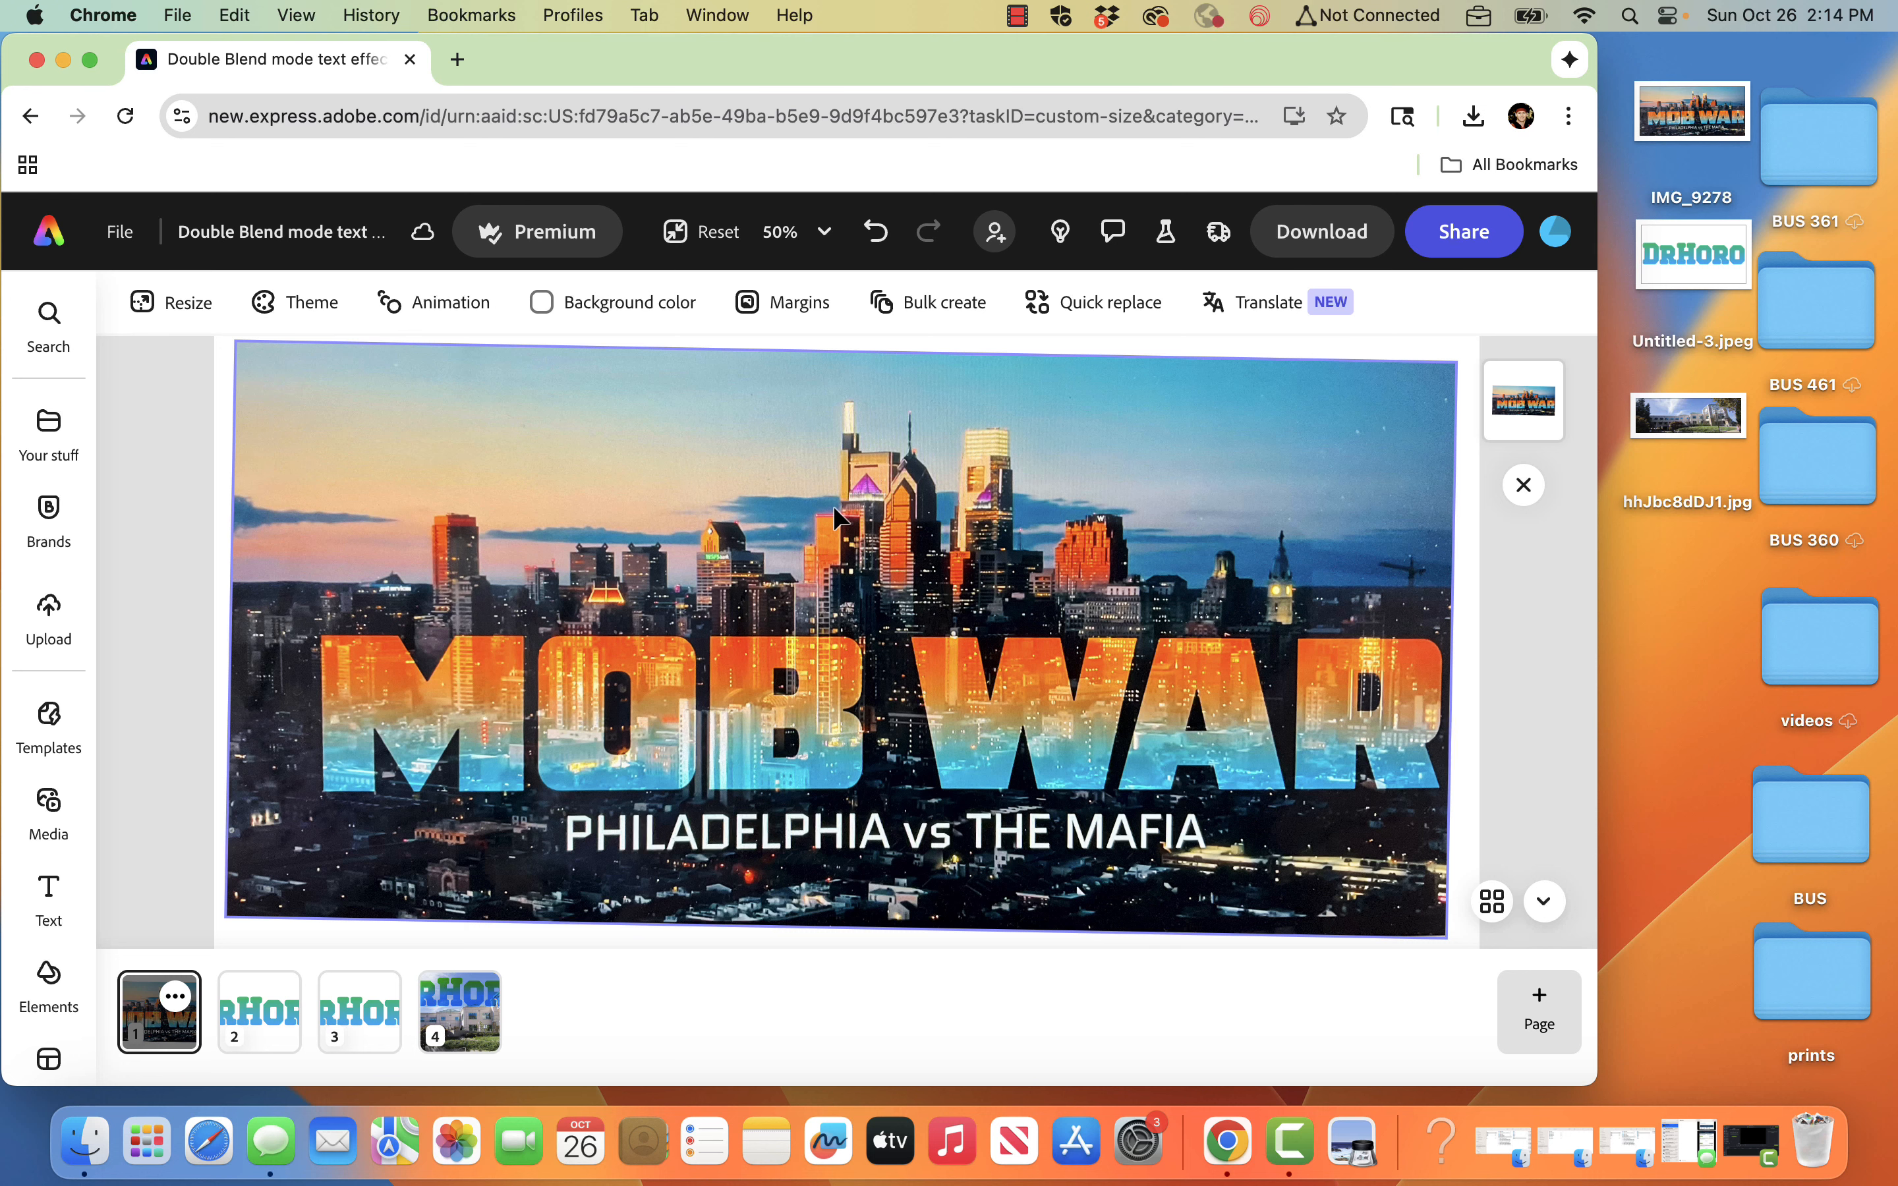
- Open page 4 and examine the DrHoro text effect over the campus photo
click(467, 1026)
key(super+equal)
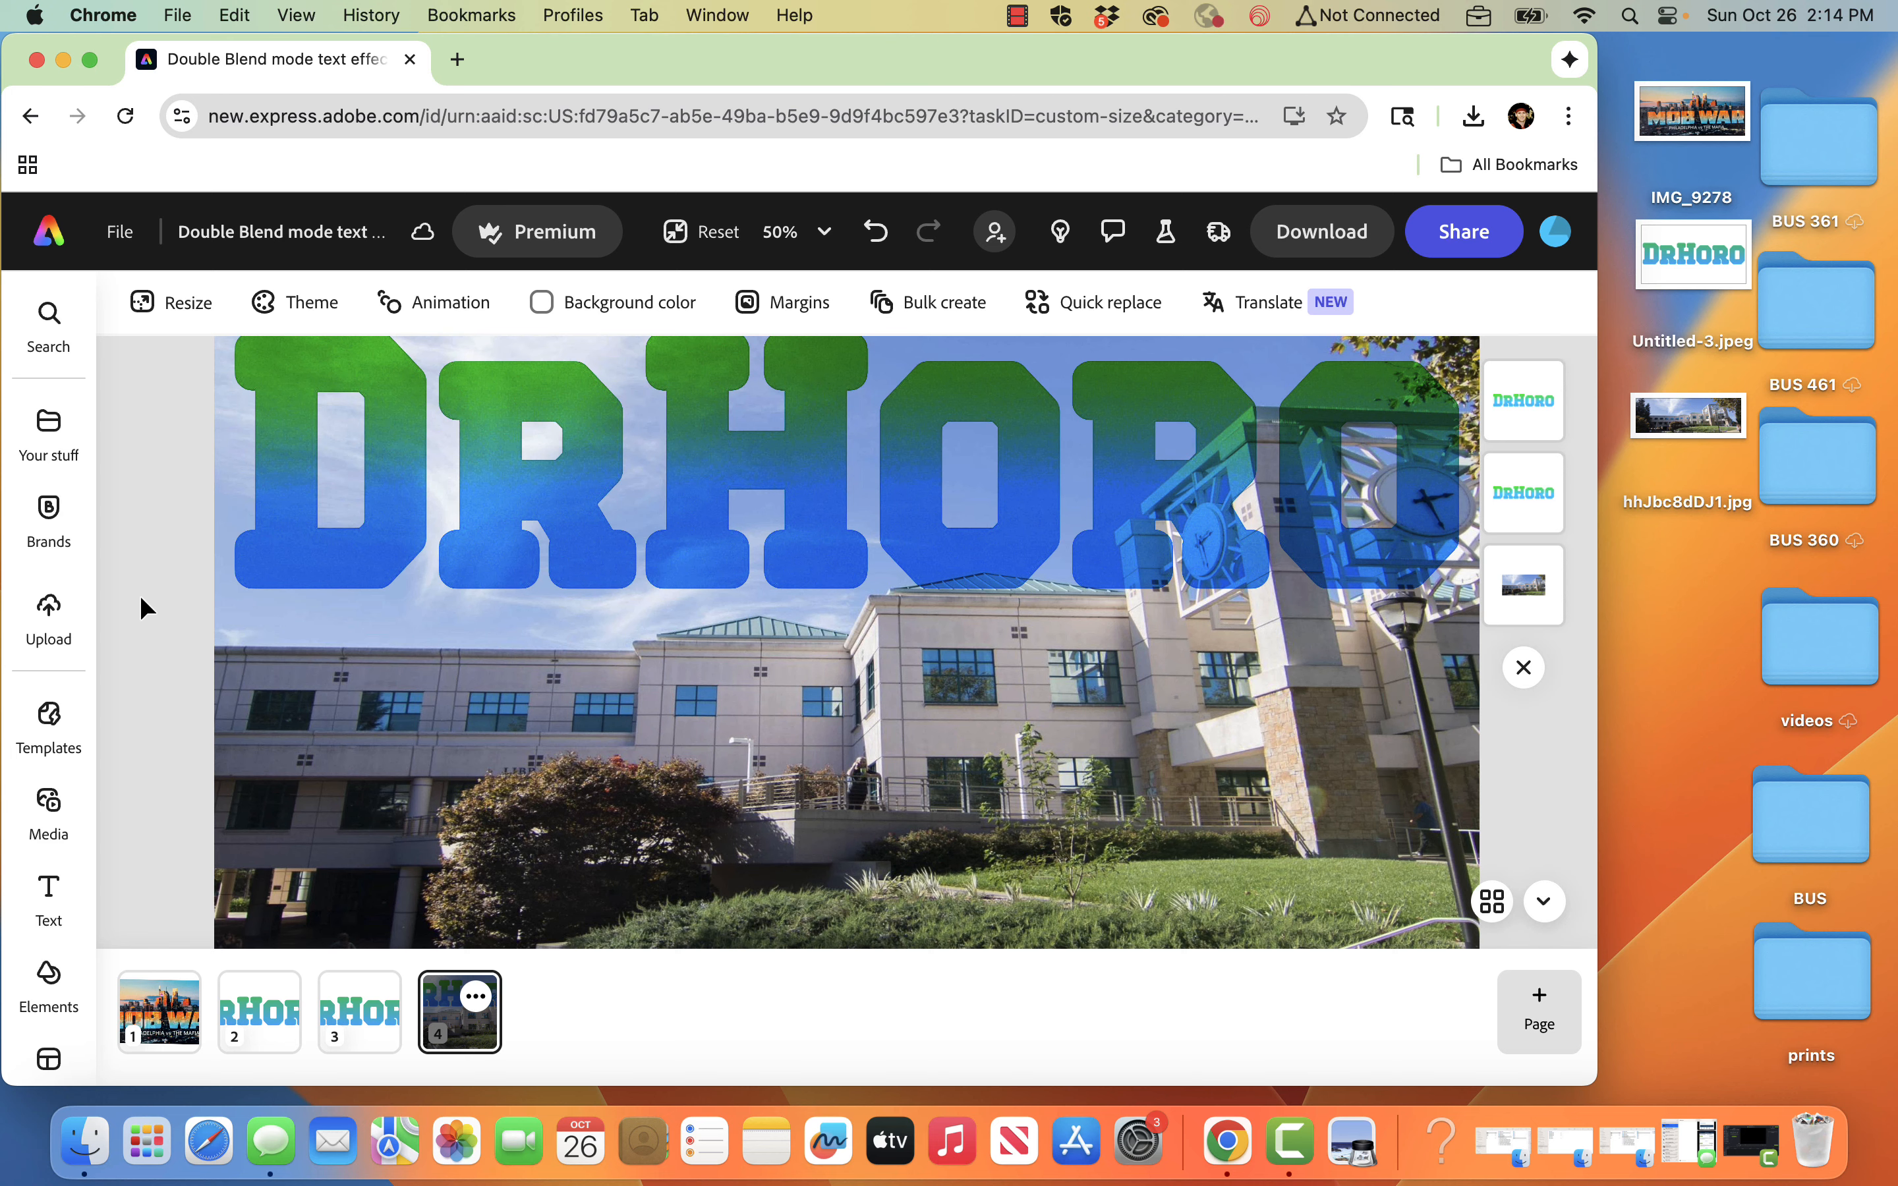
scroll(139, 594, up, 3)
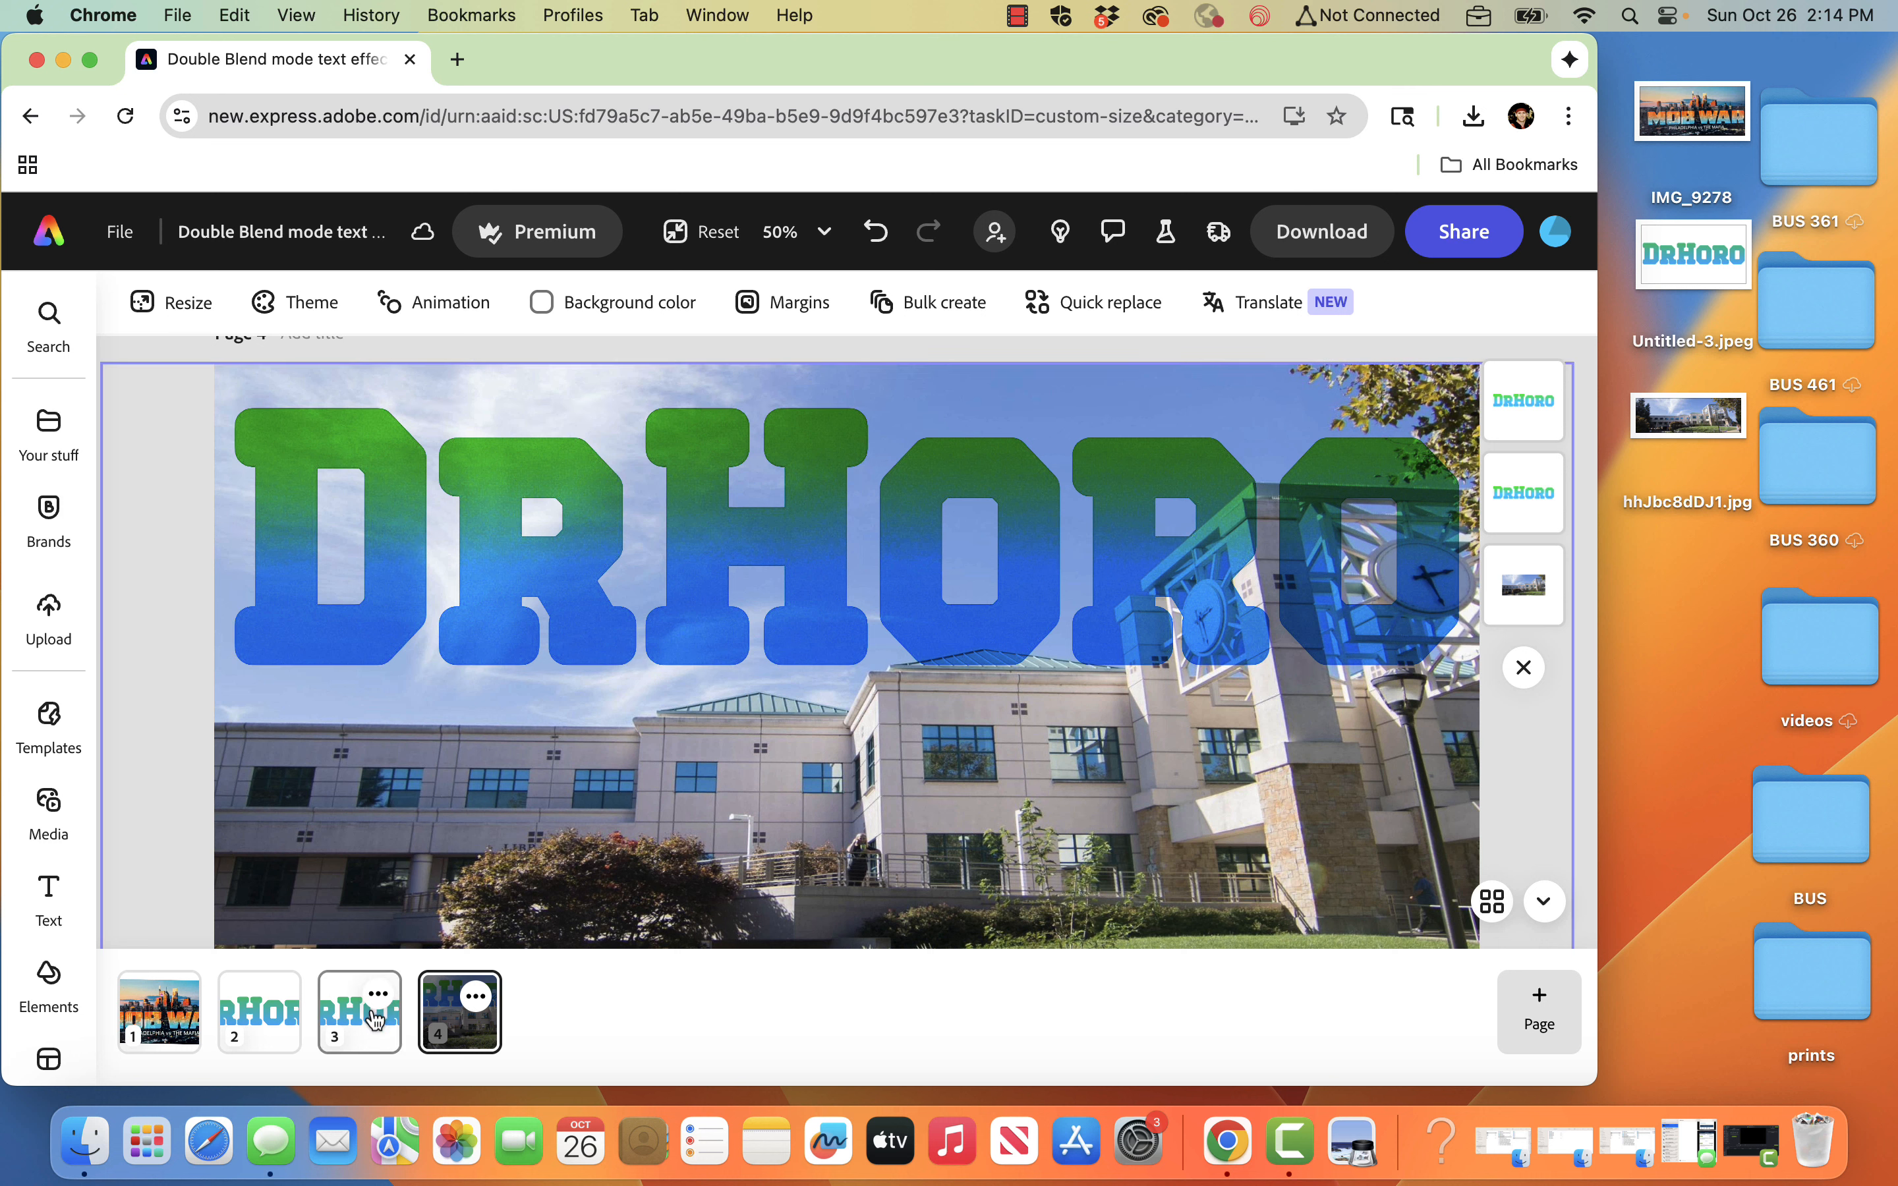
- On page 2, switch the gradient image's blend mode to Normal and back to Screen
click(260, 1022)
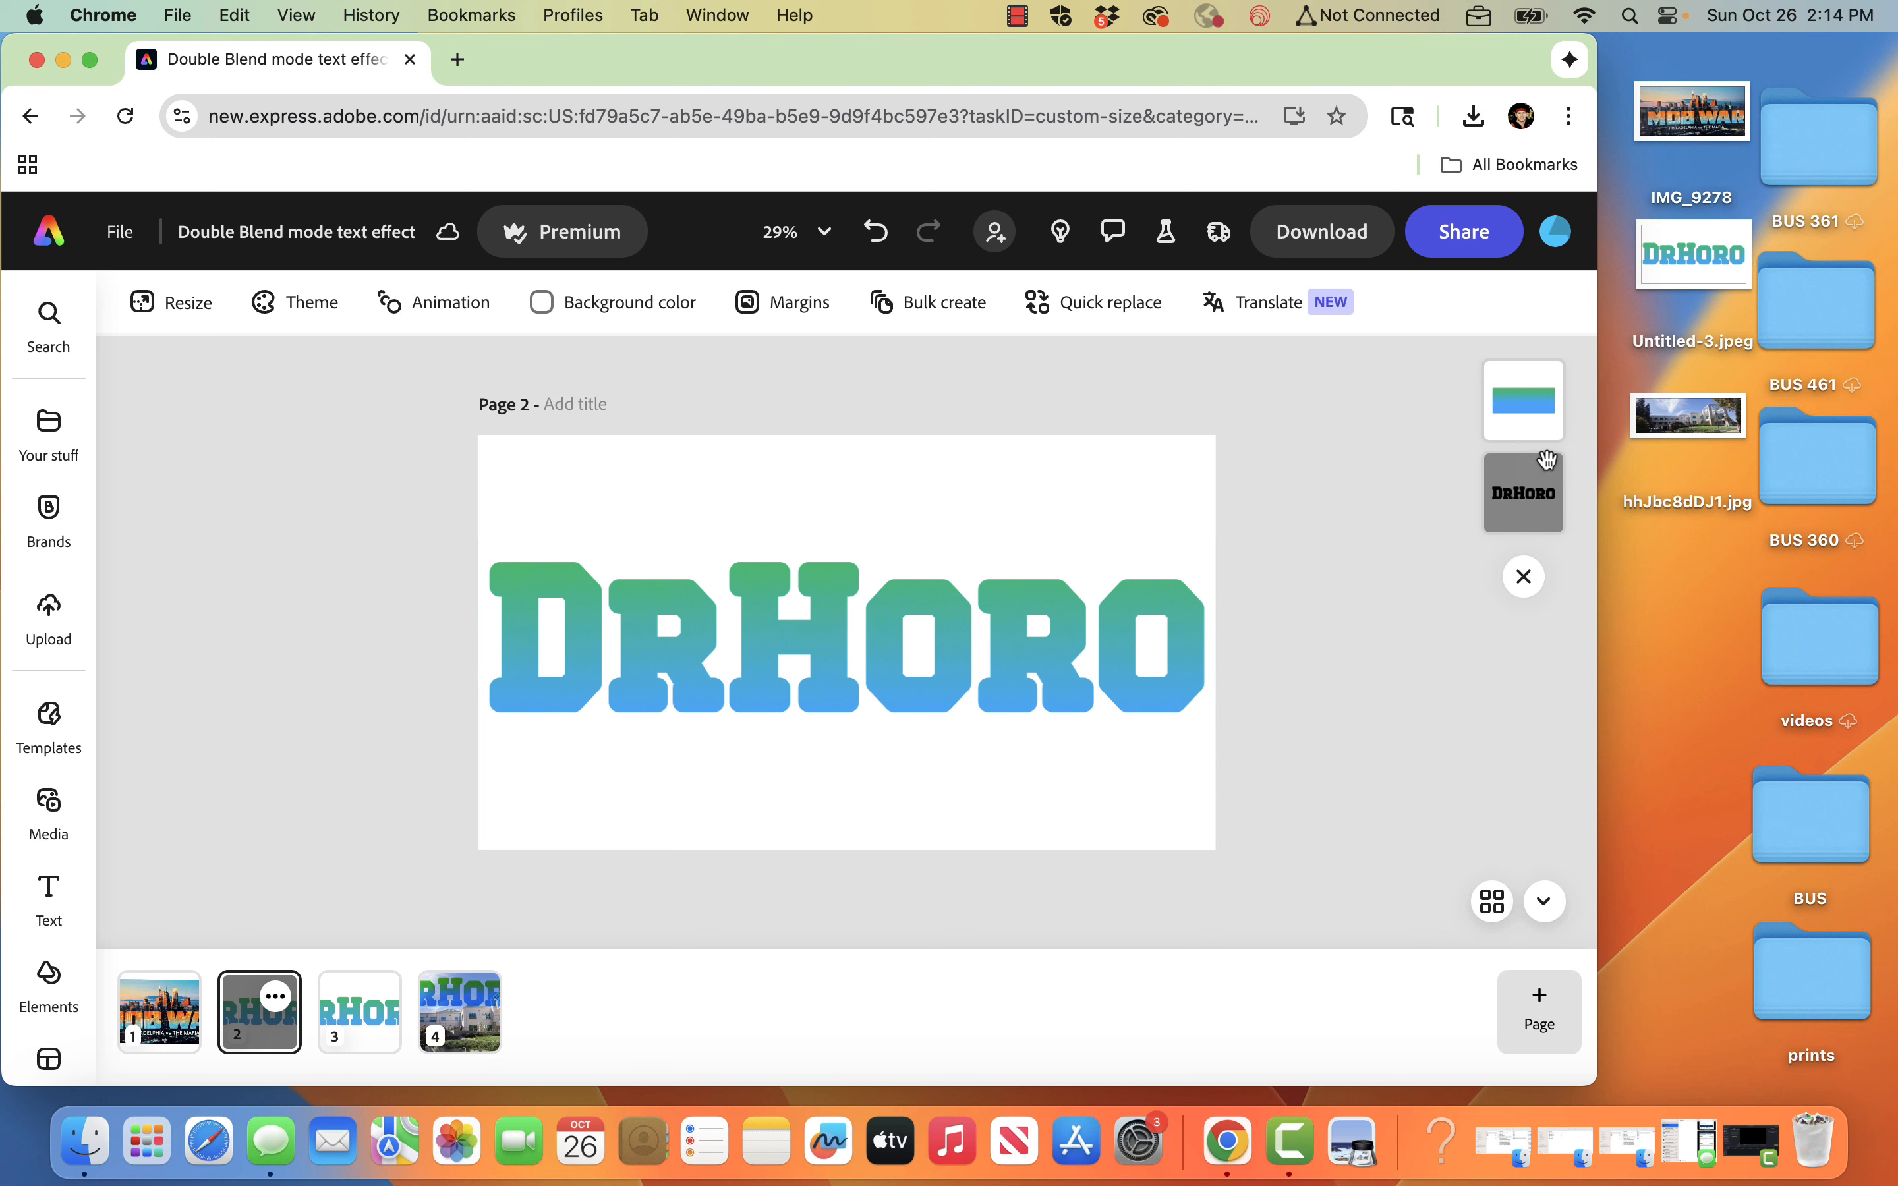
click(1544, 428)
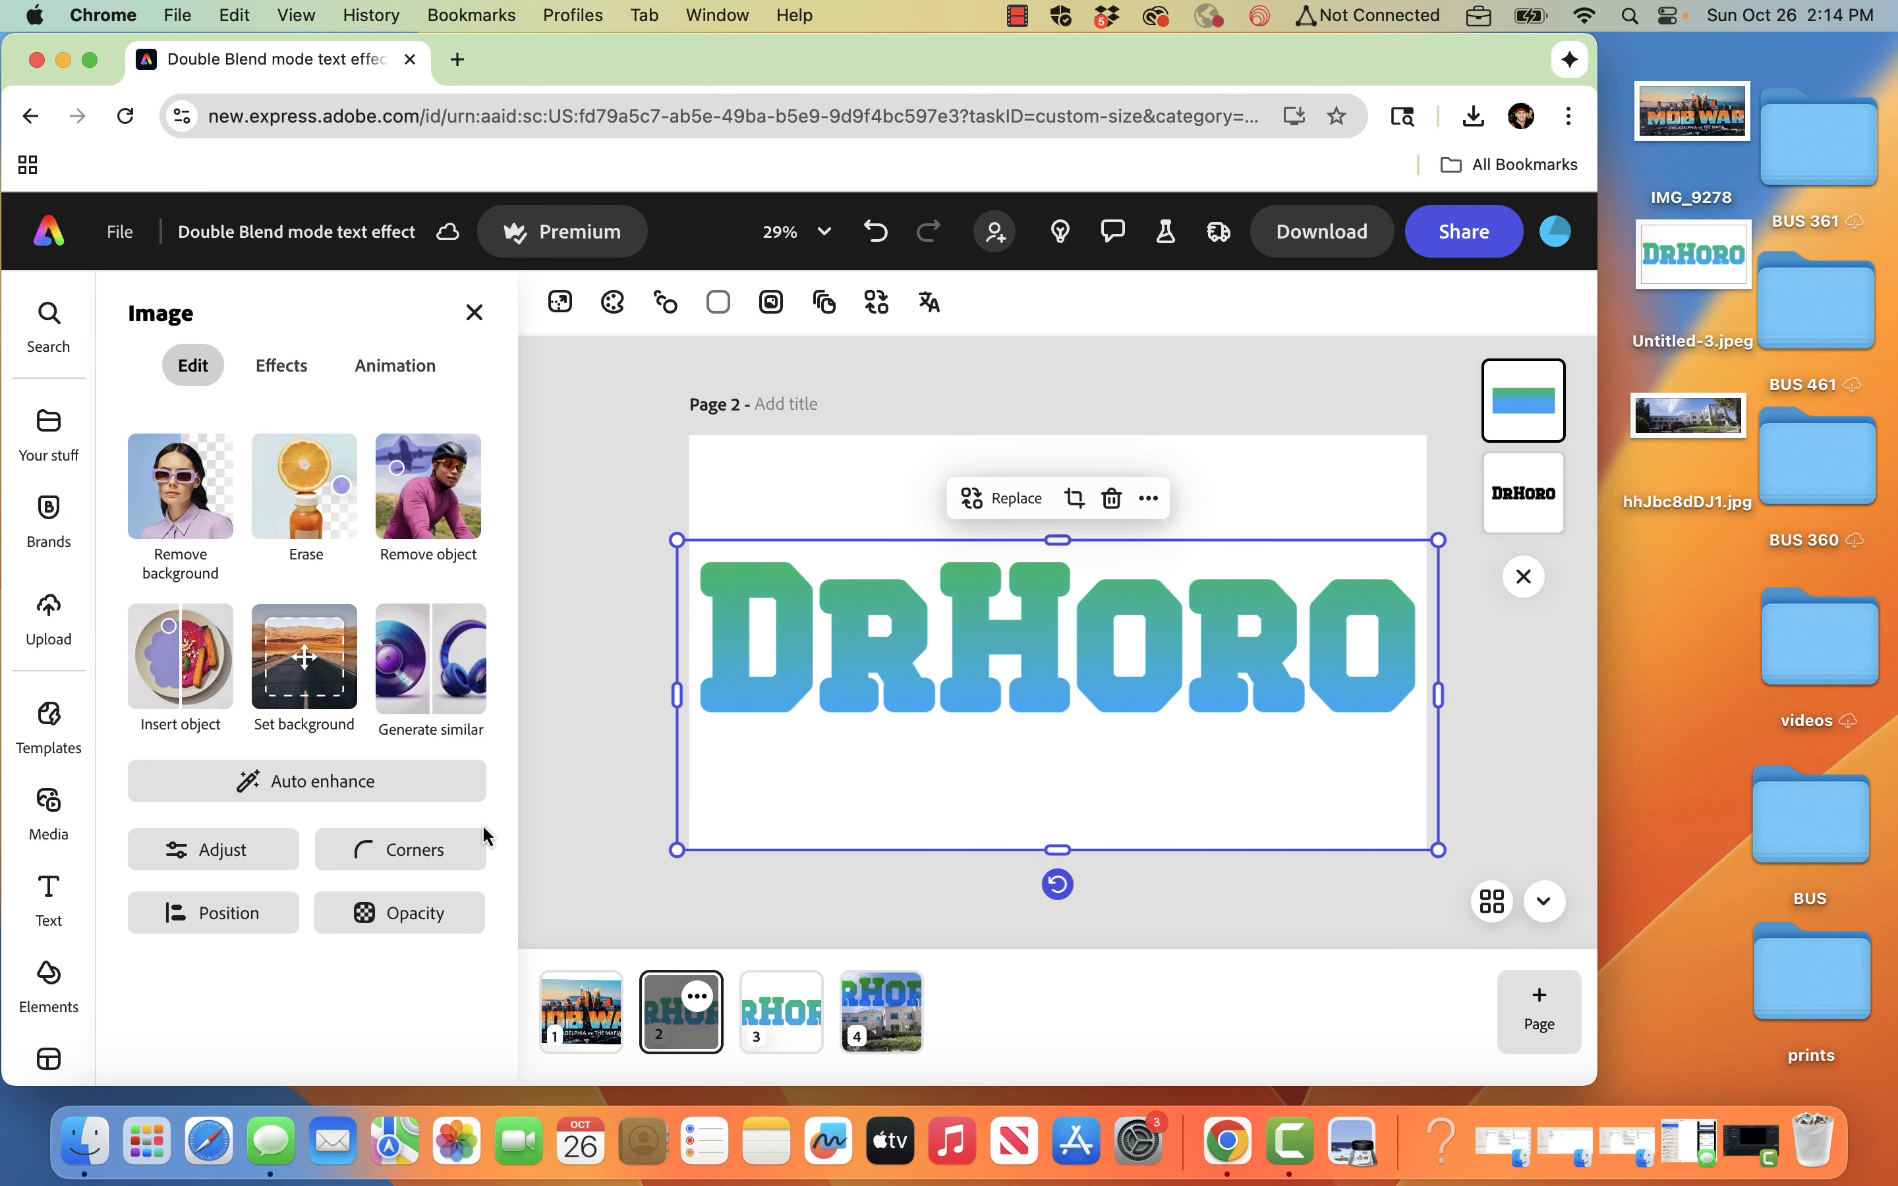
click(423, 914)
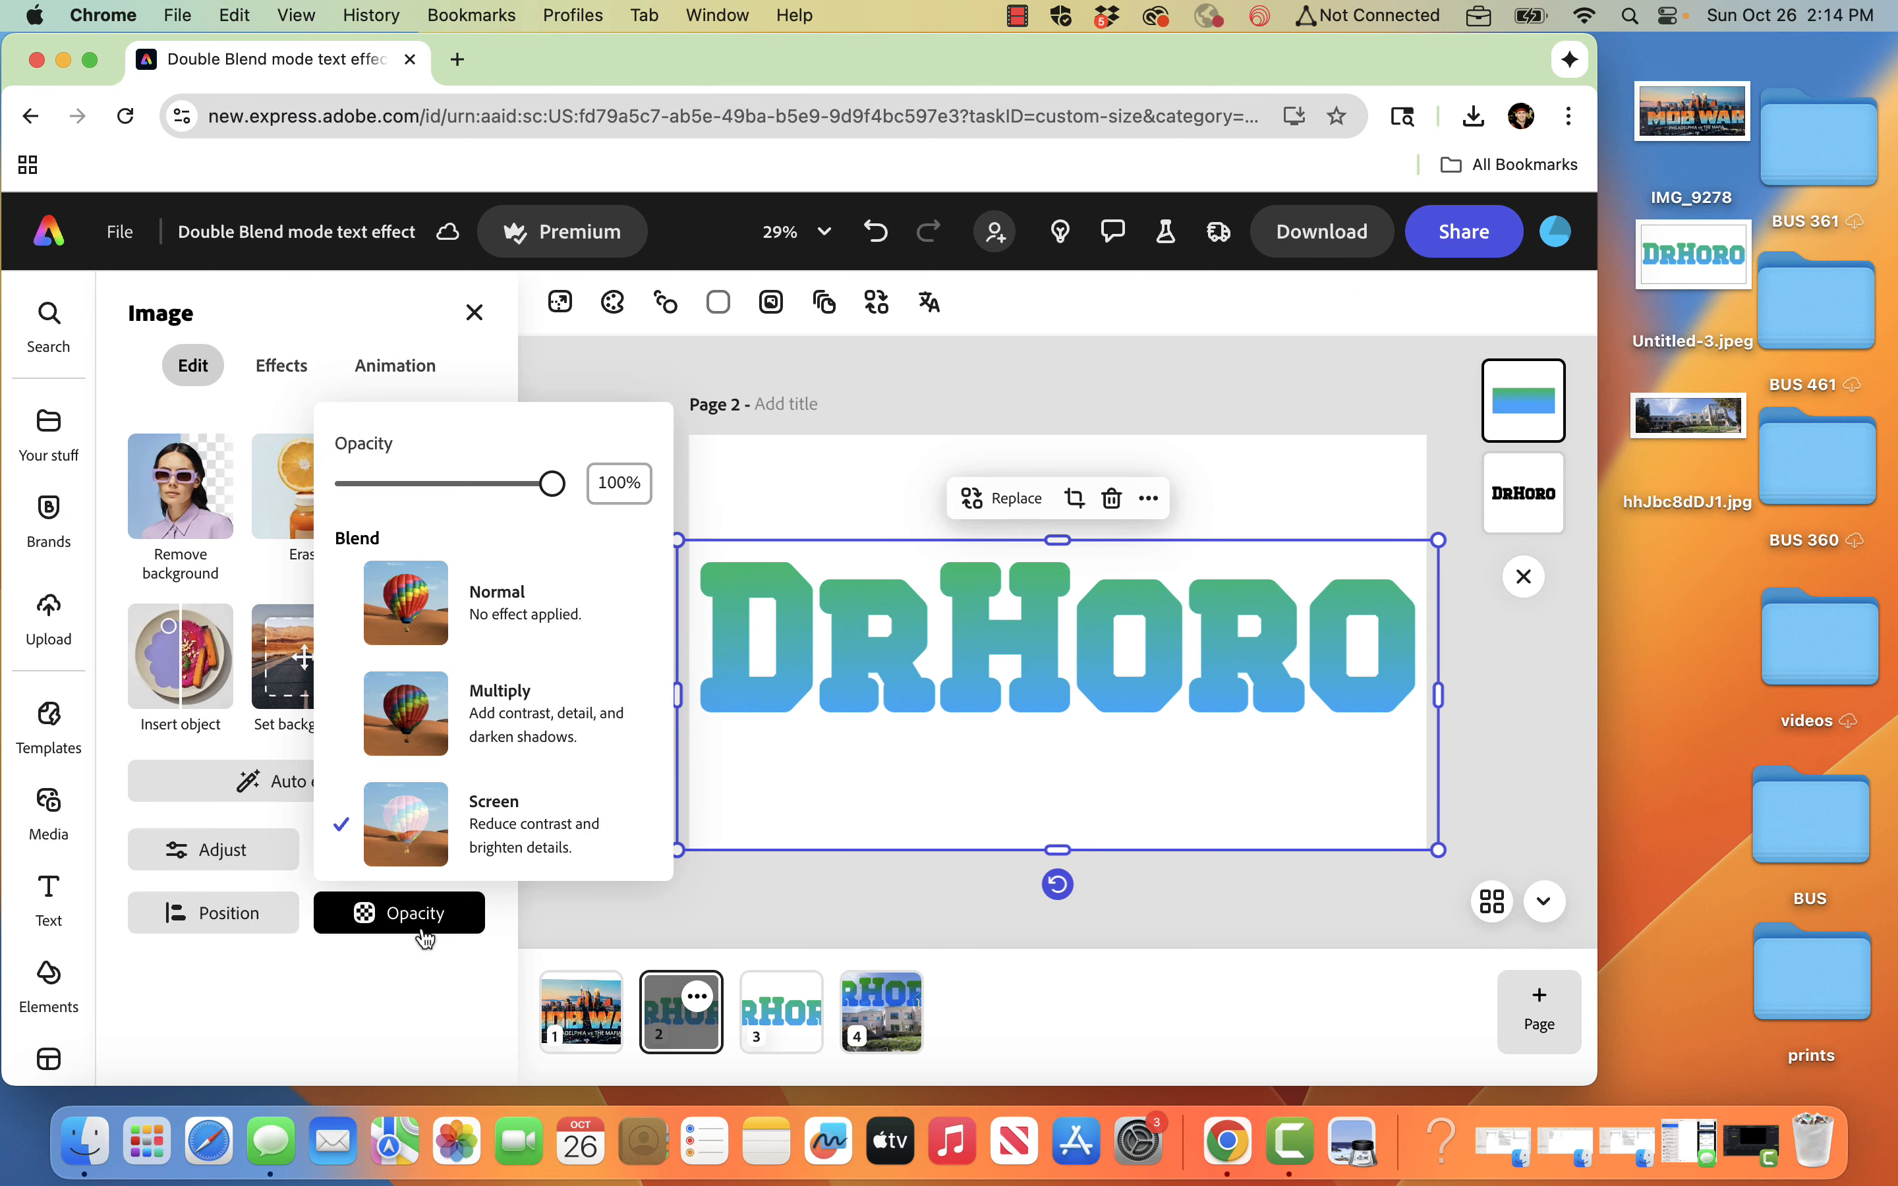
click(474, 583)
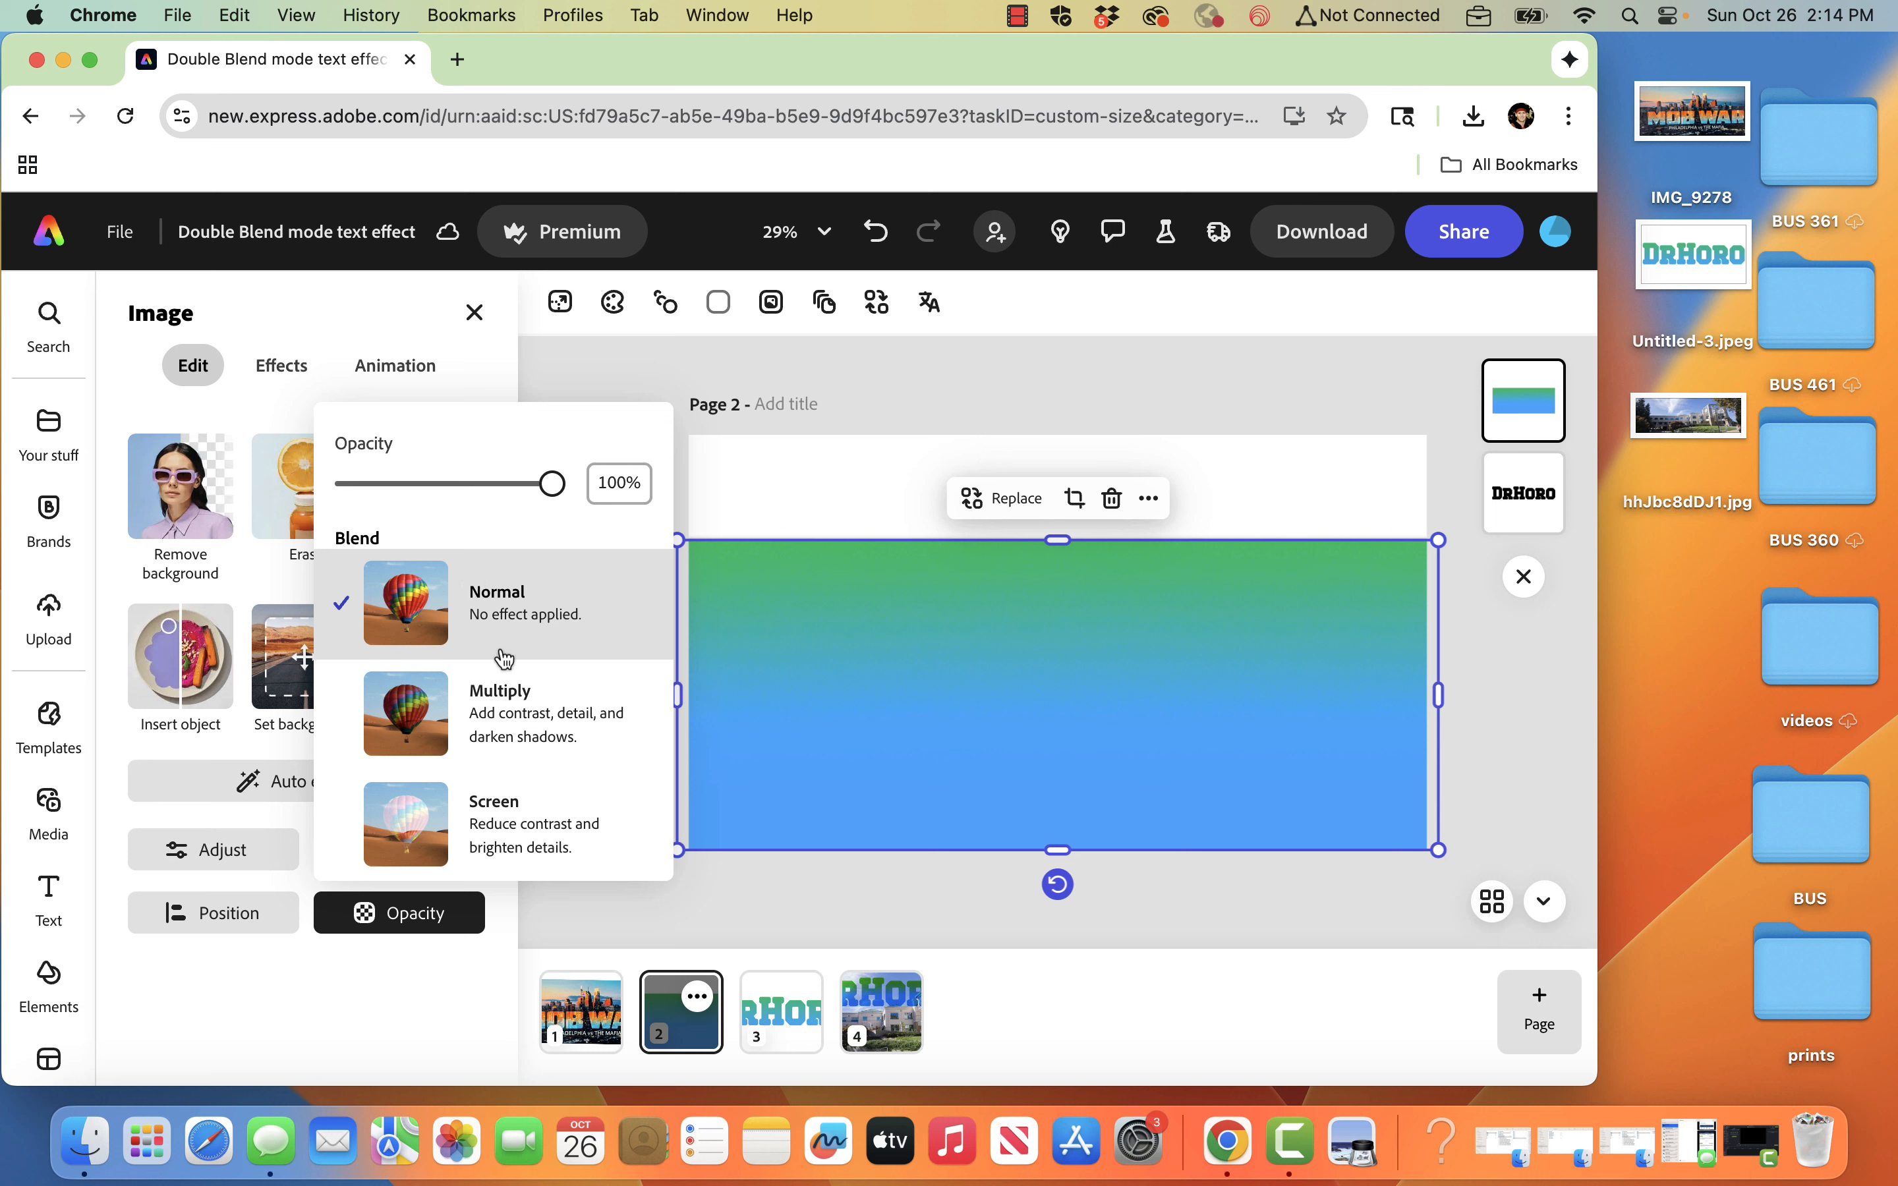
click(500, 820)
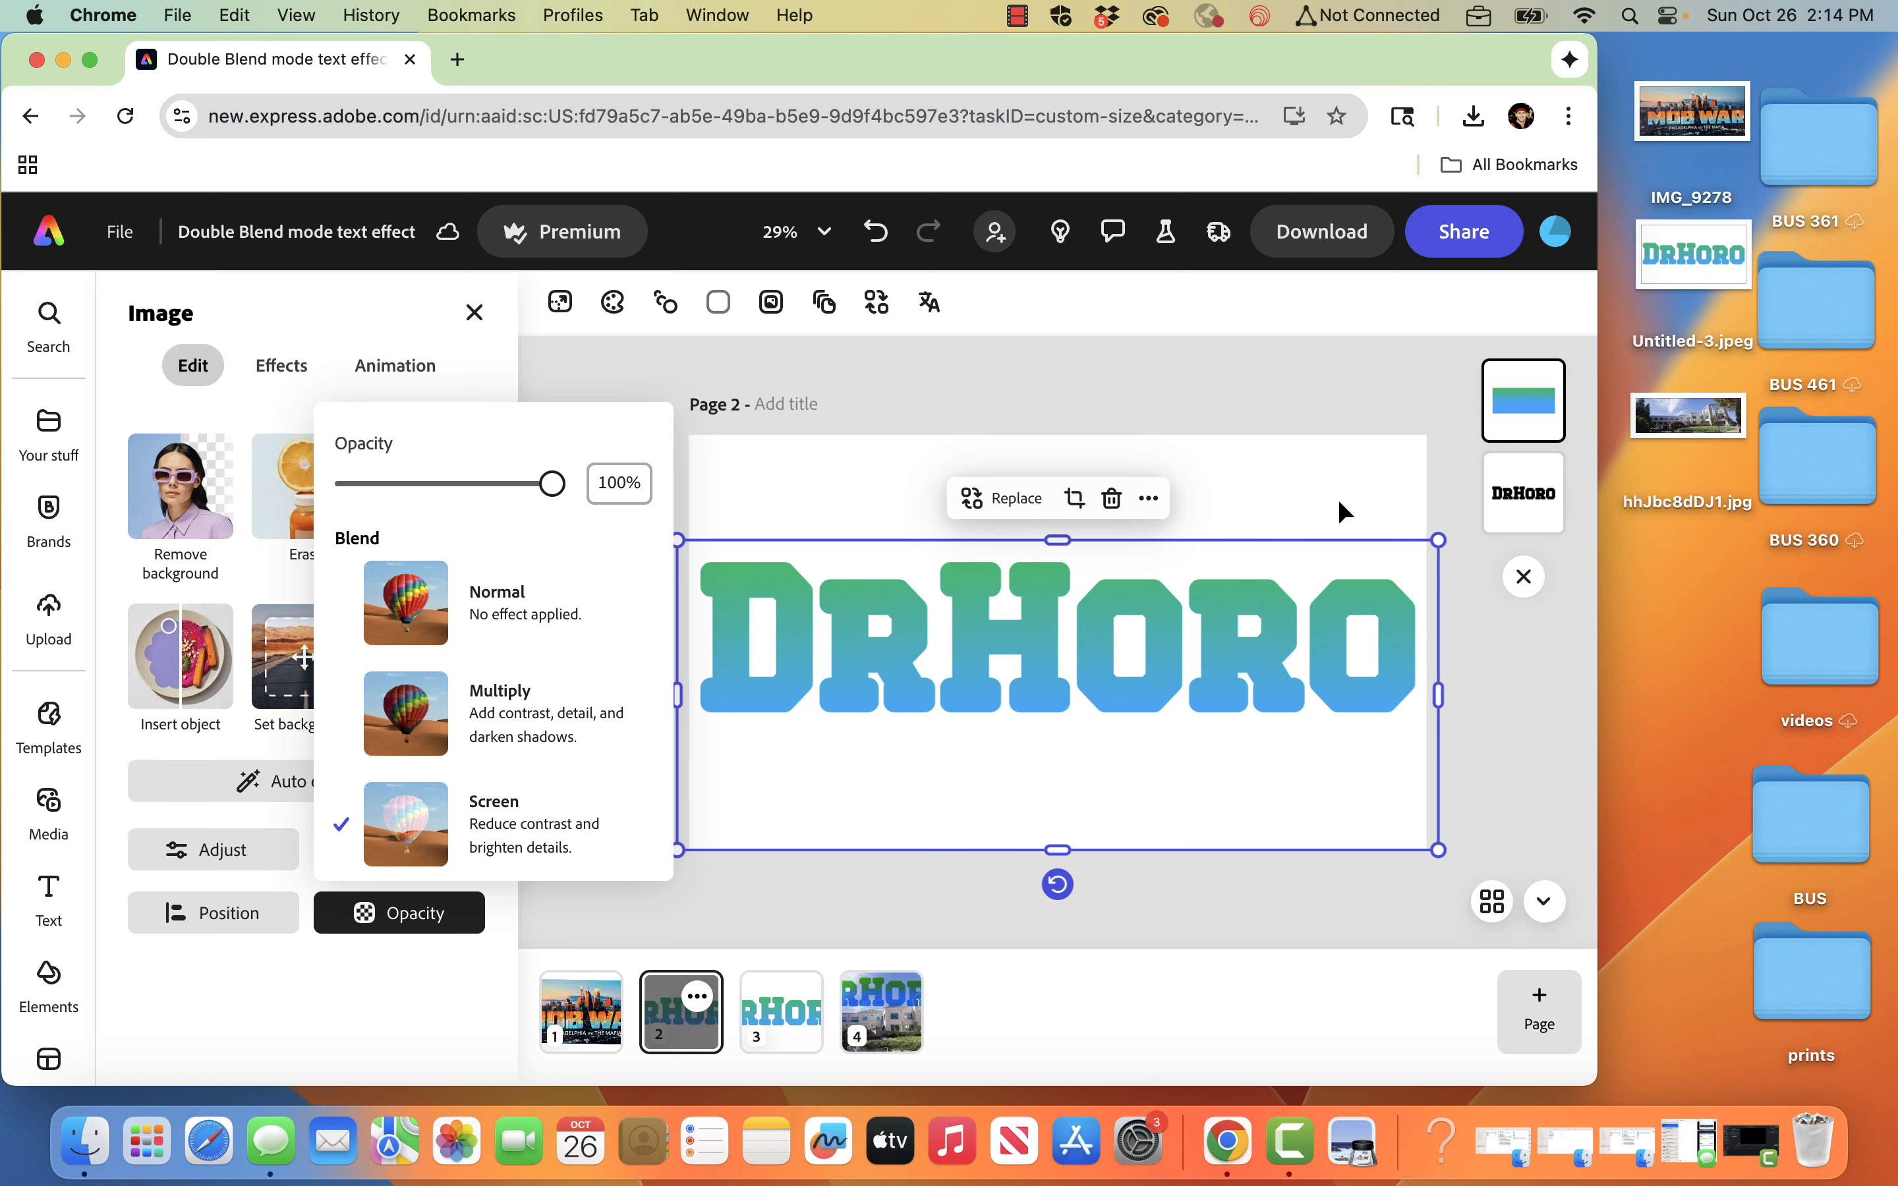
click(1304, 361)
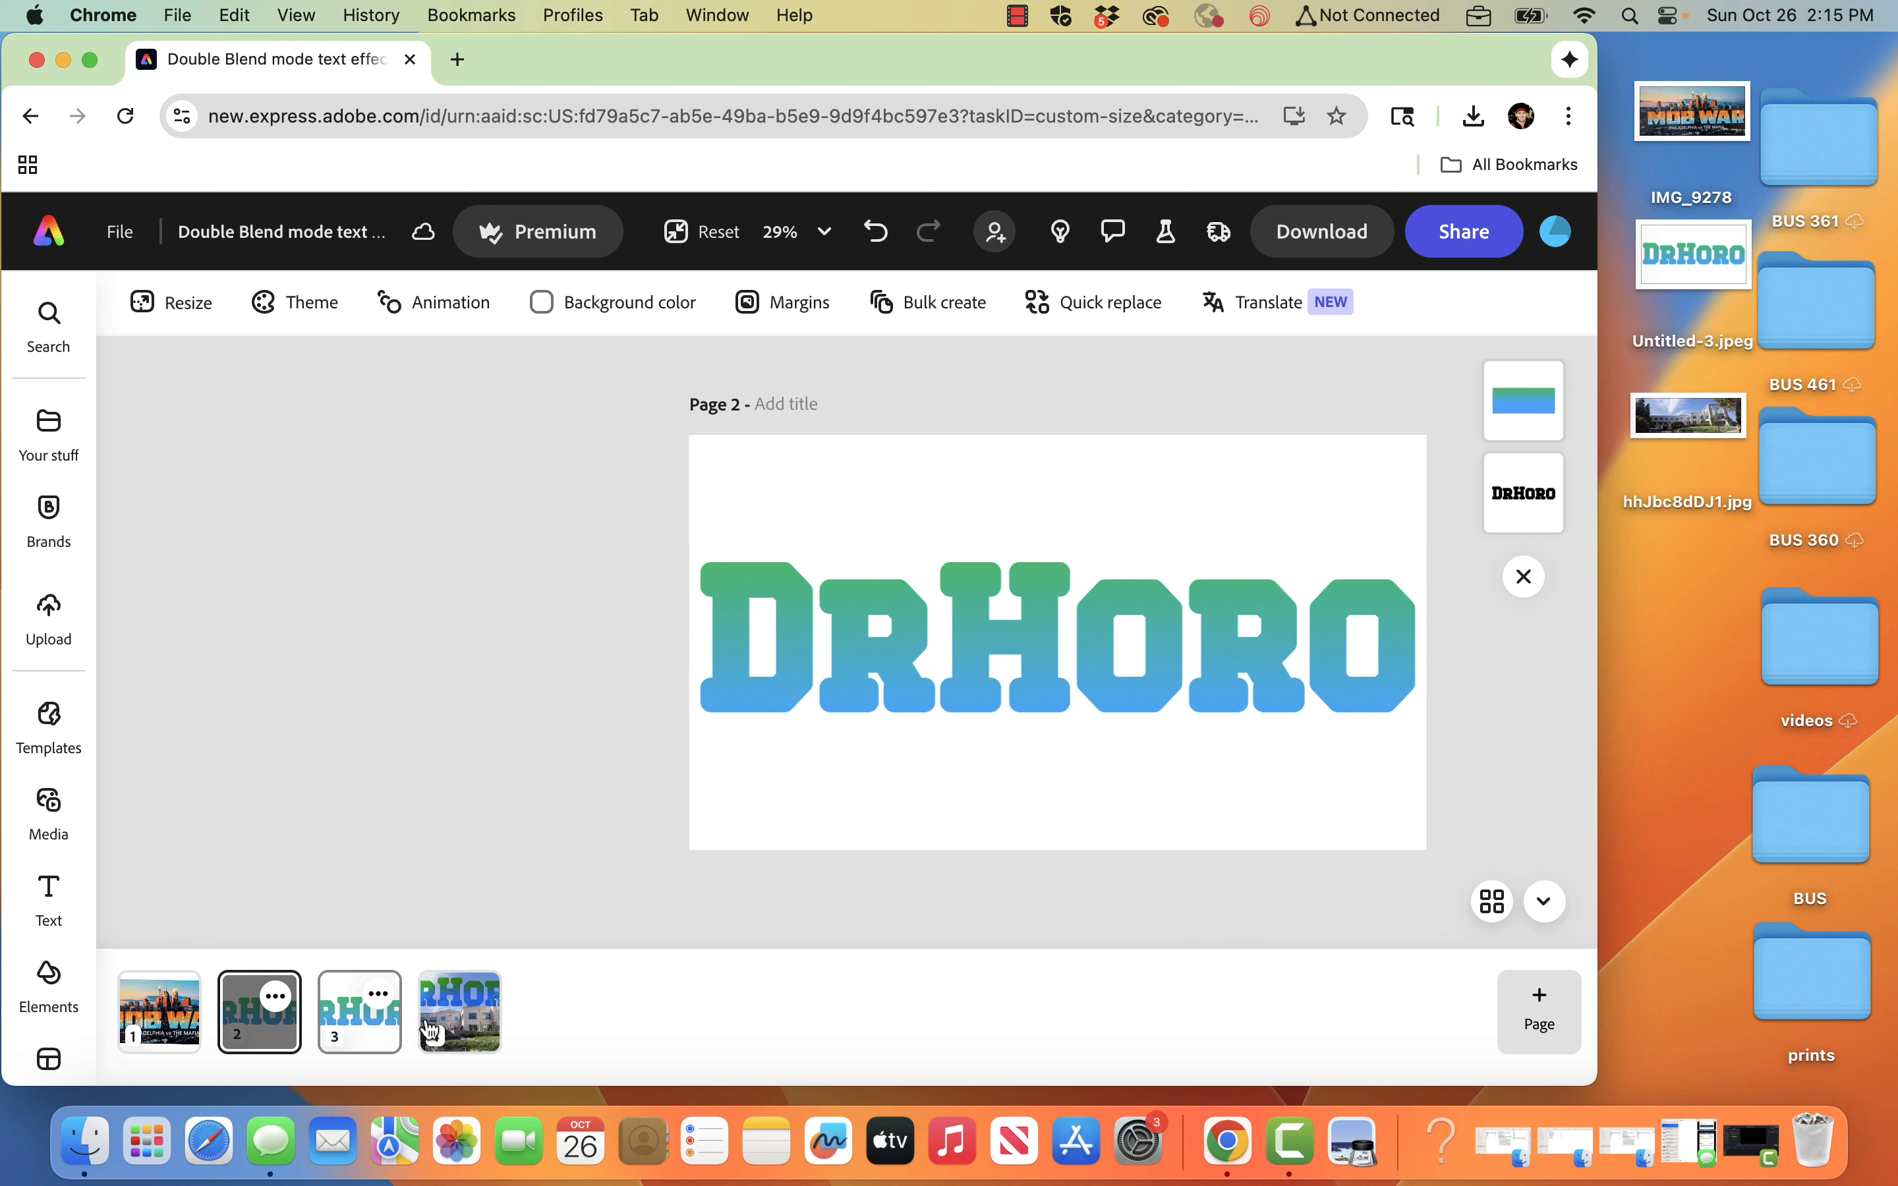
- Review page 3, the blend mode of page 4's upper DrHoro layer, and the Mob War example on page 1
click(380, 1027)
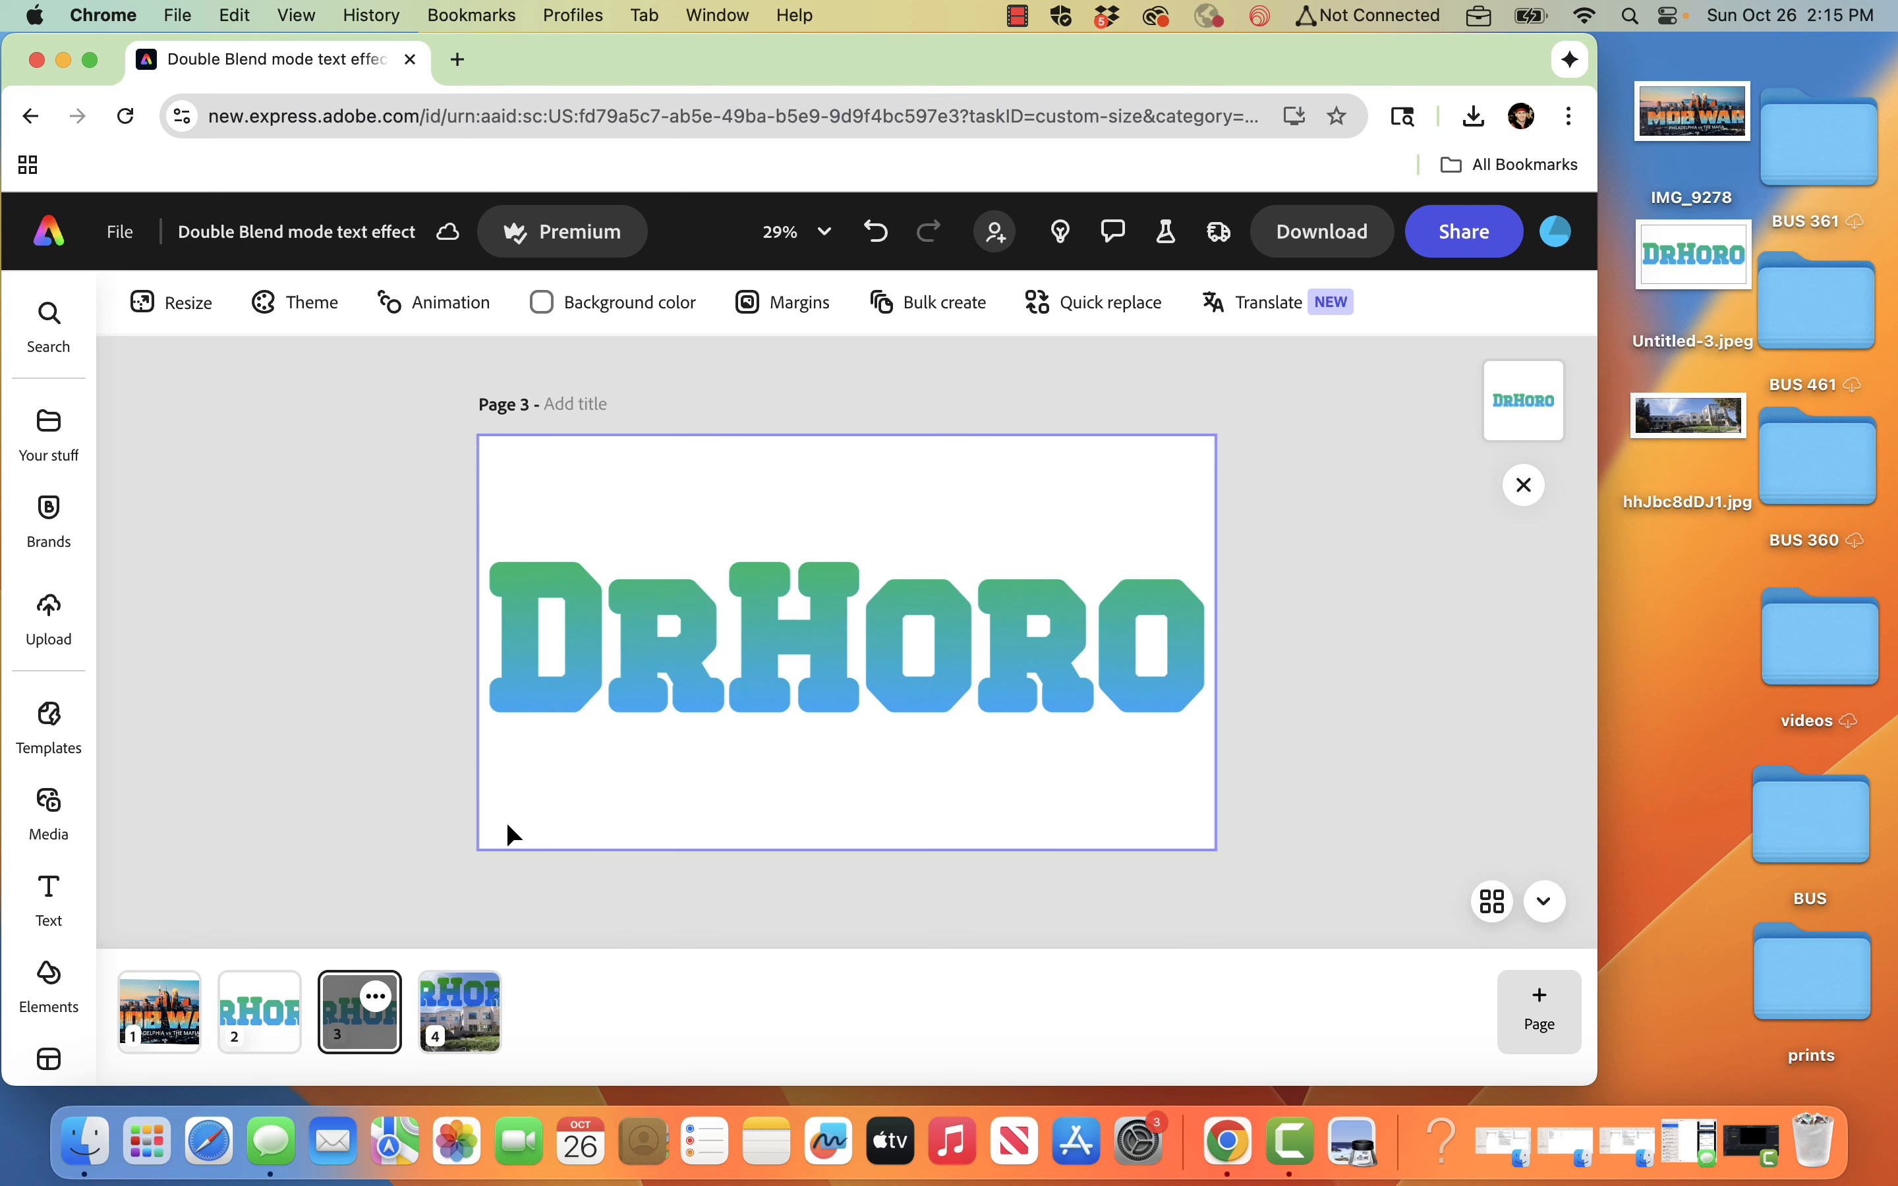
click(459, 1013)
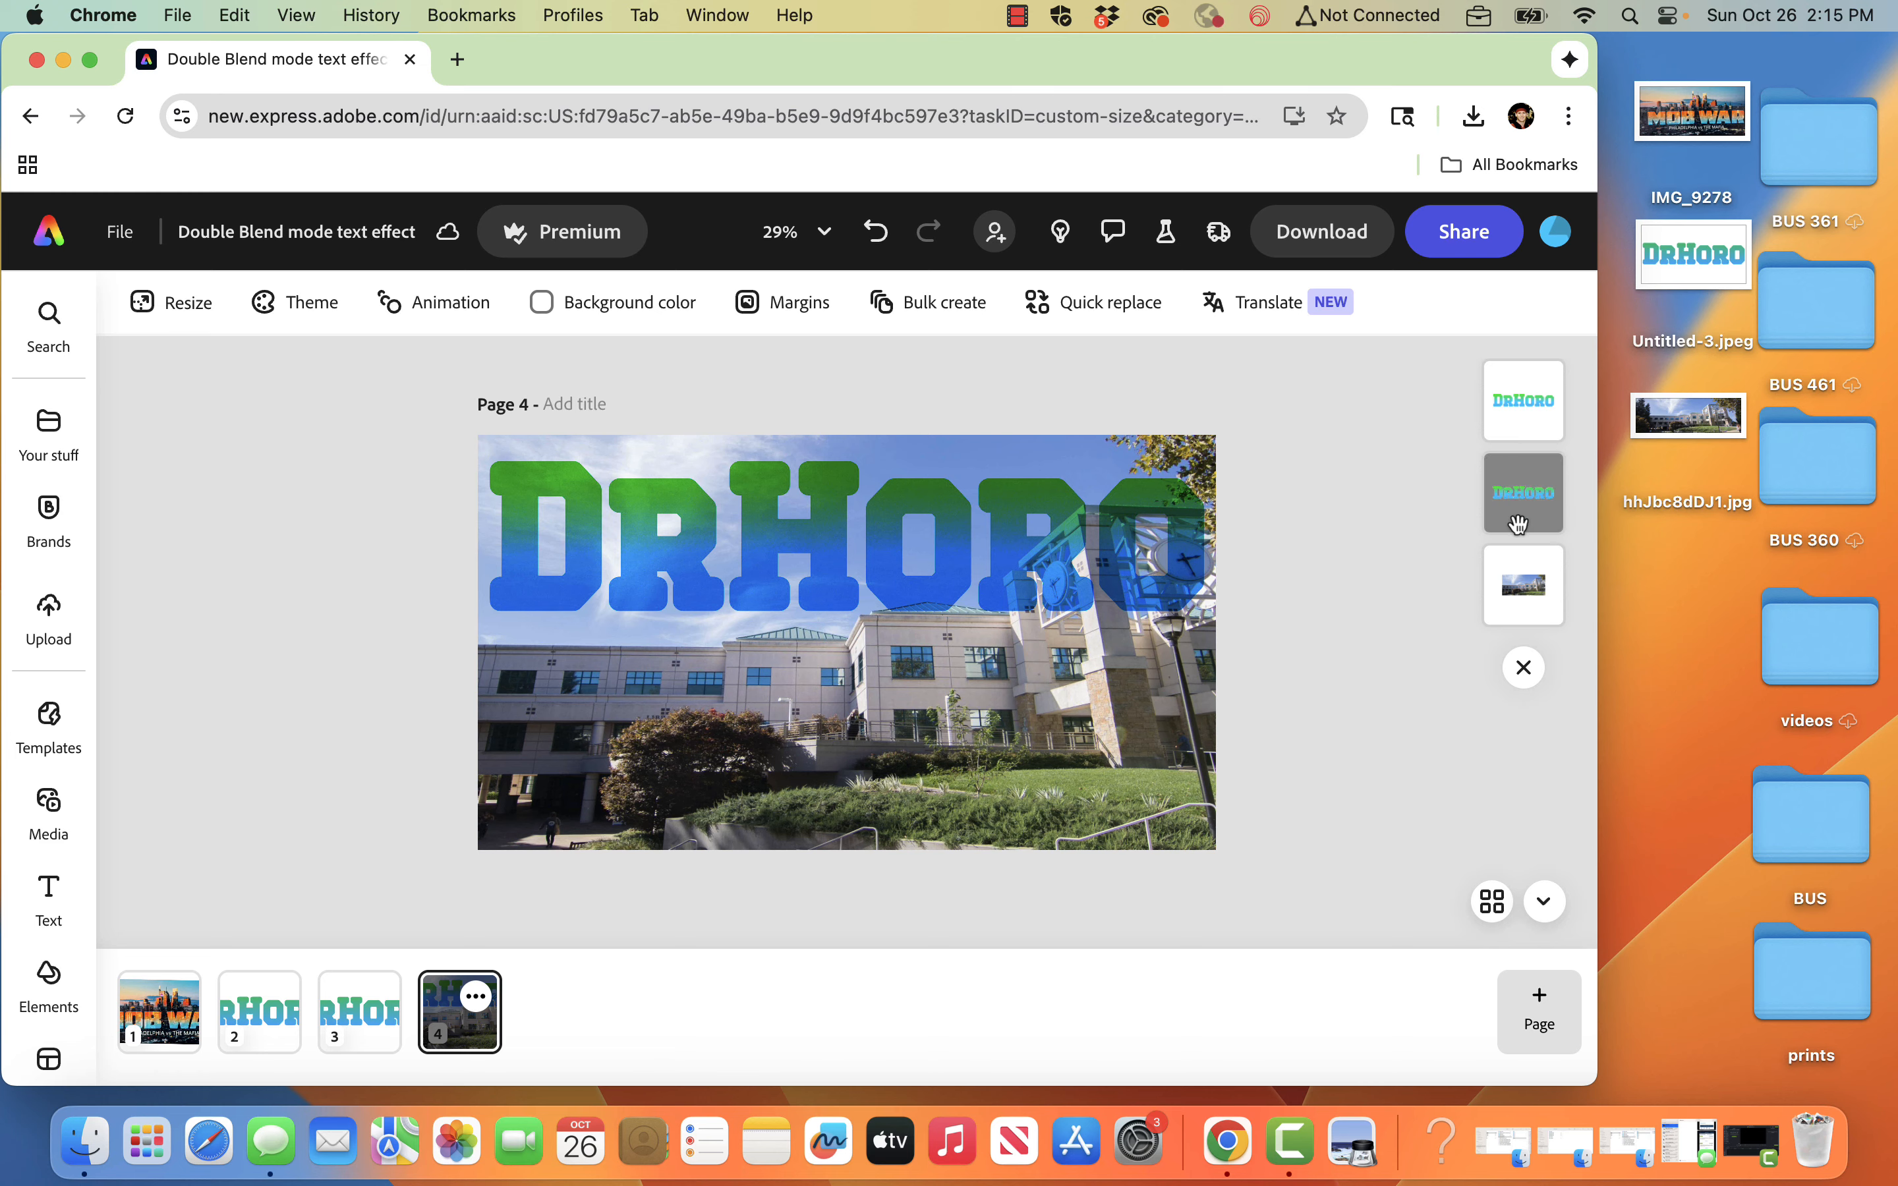
click(1518, 524)
click(1527, 405)
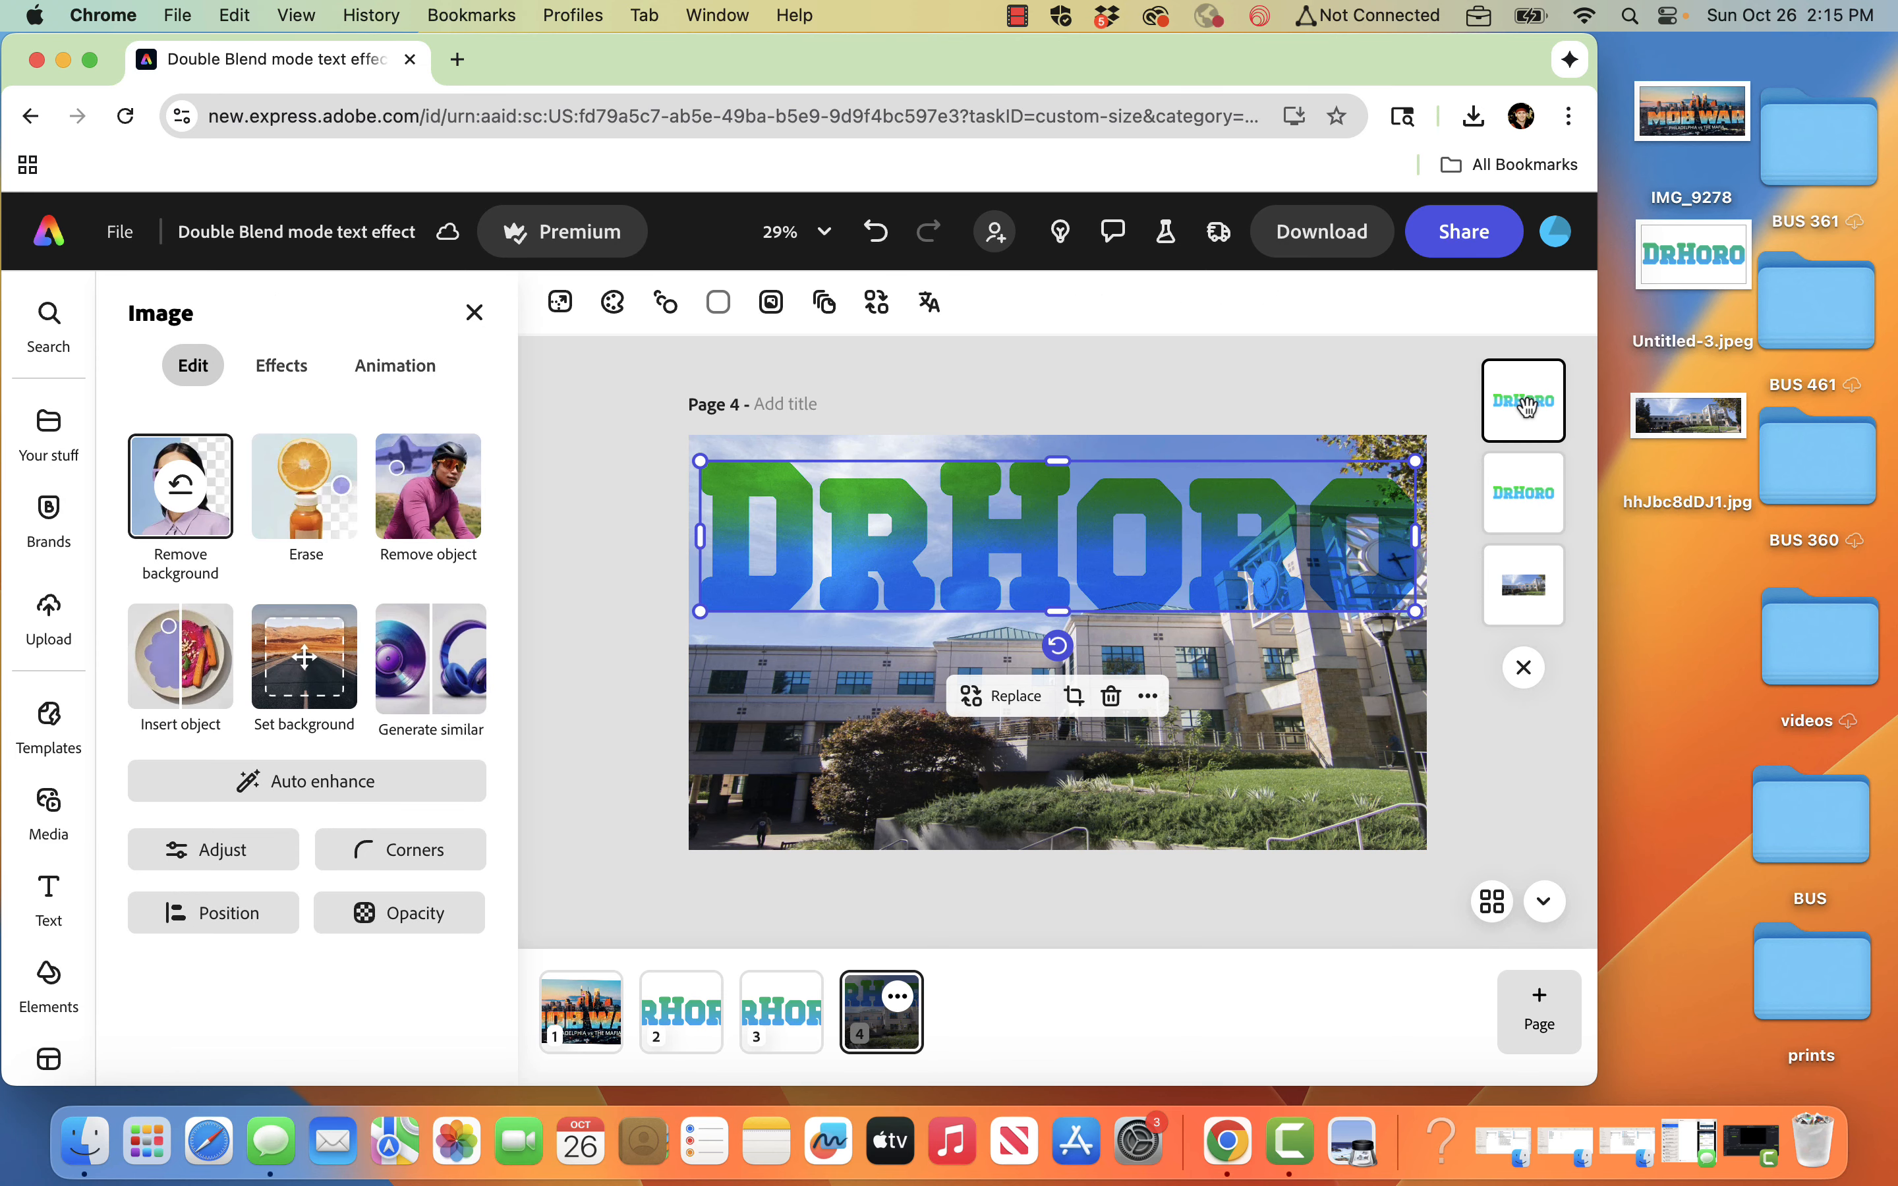
click(475, 912)
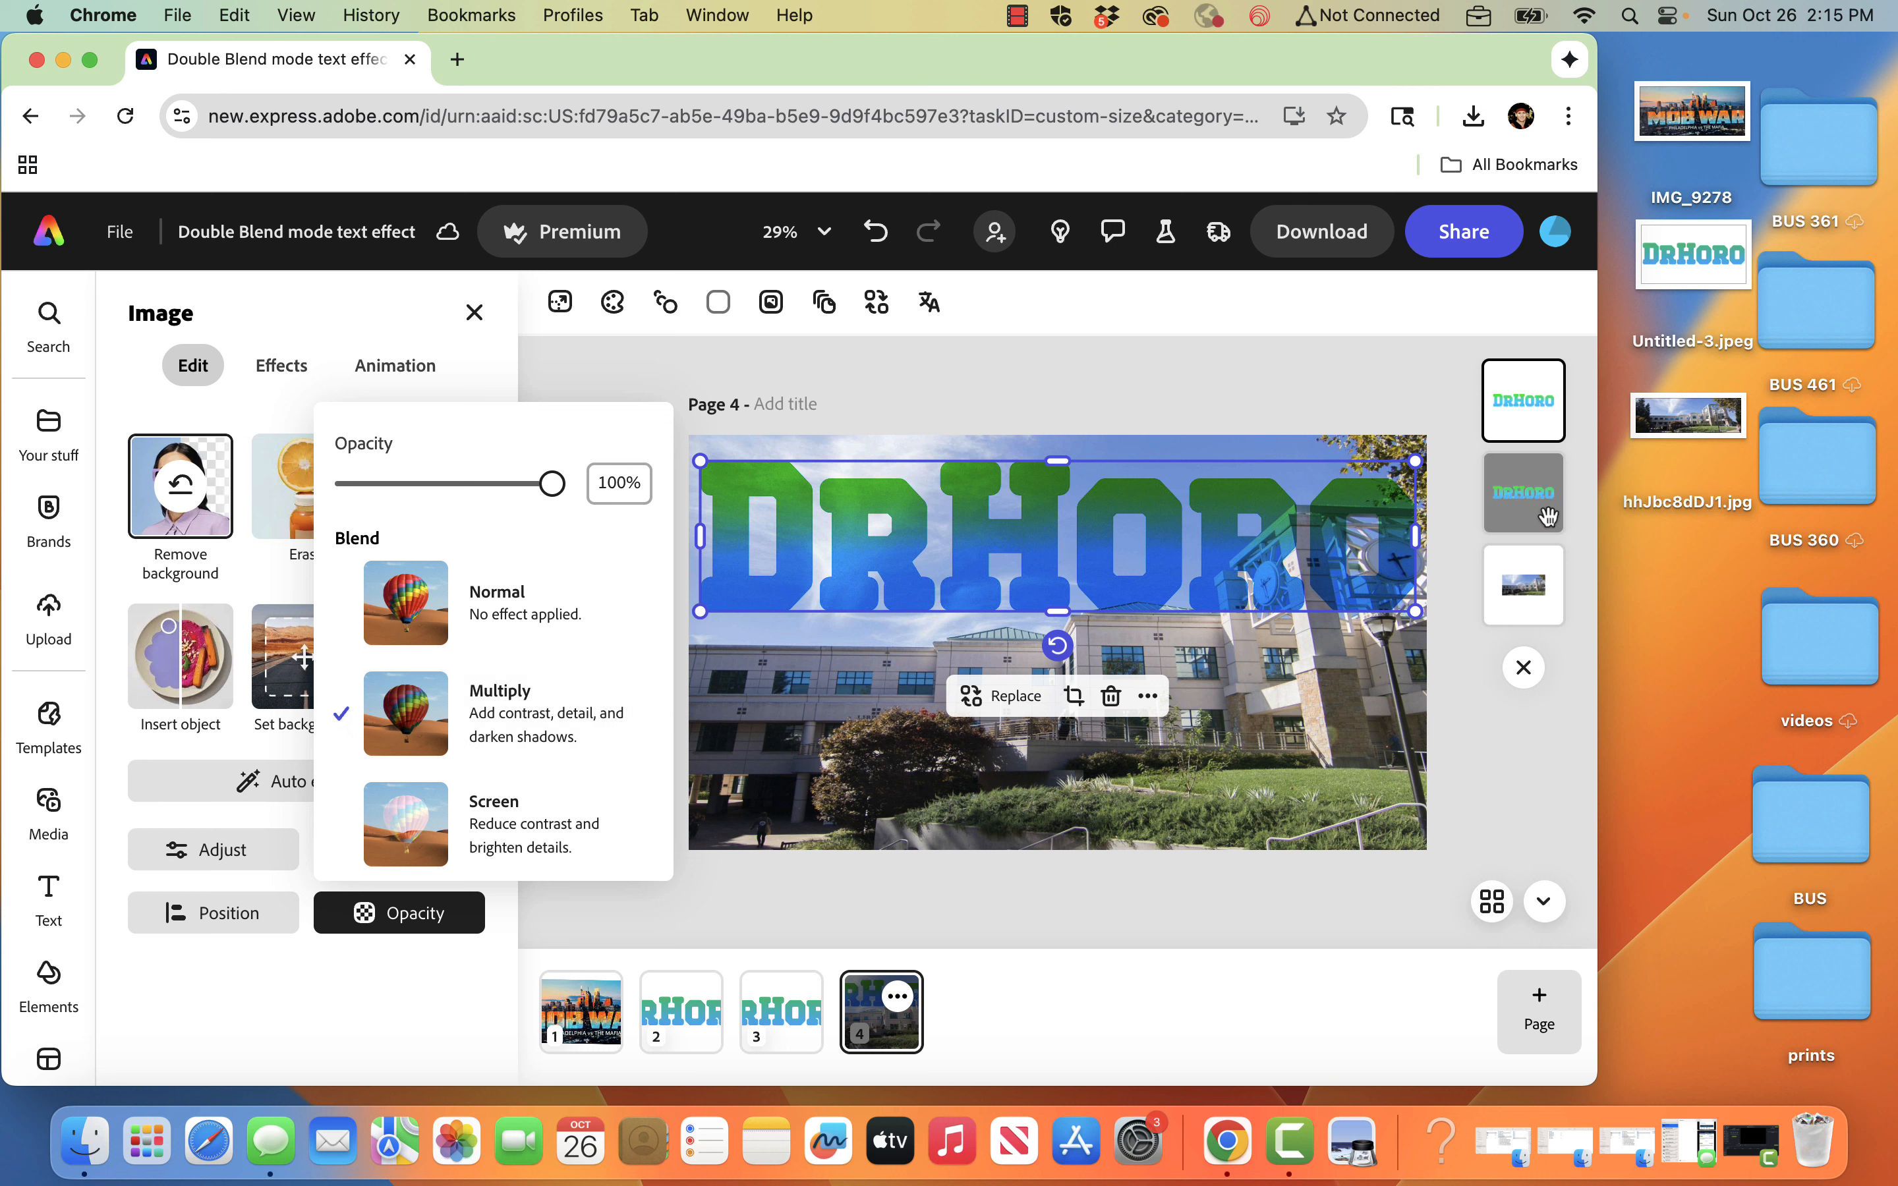
click(1473, 551)
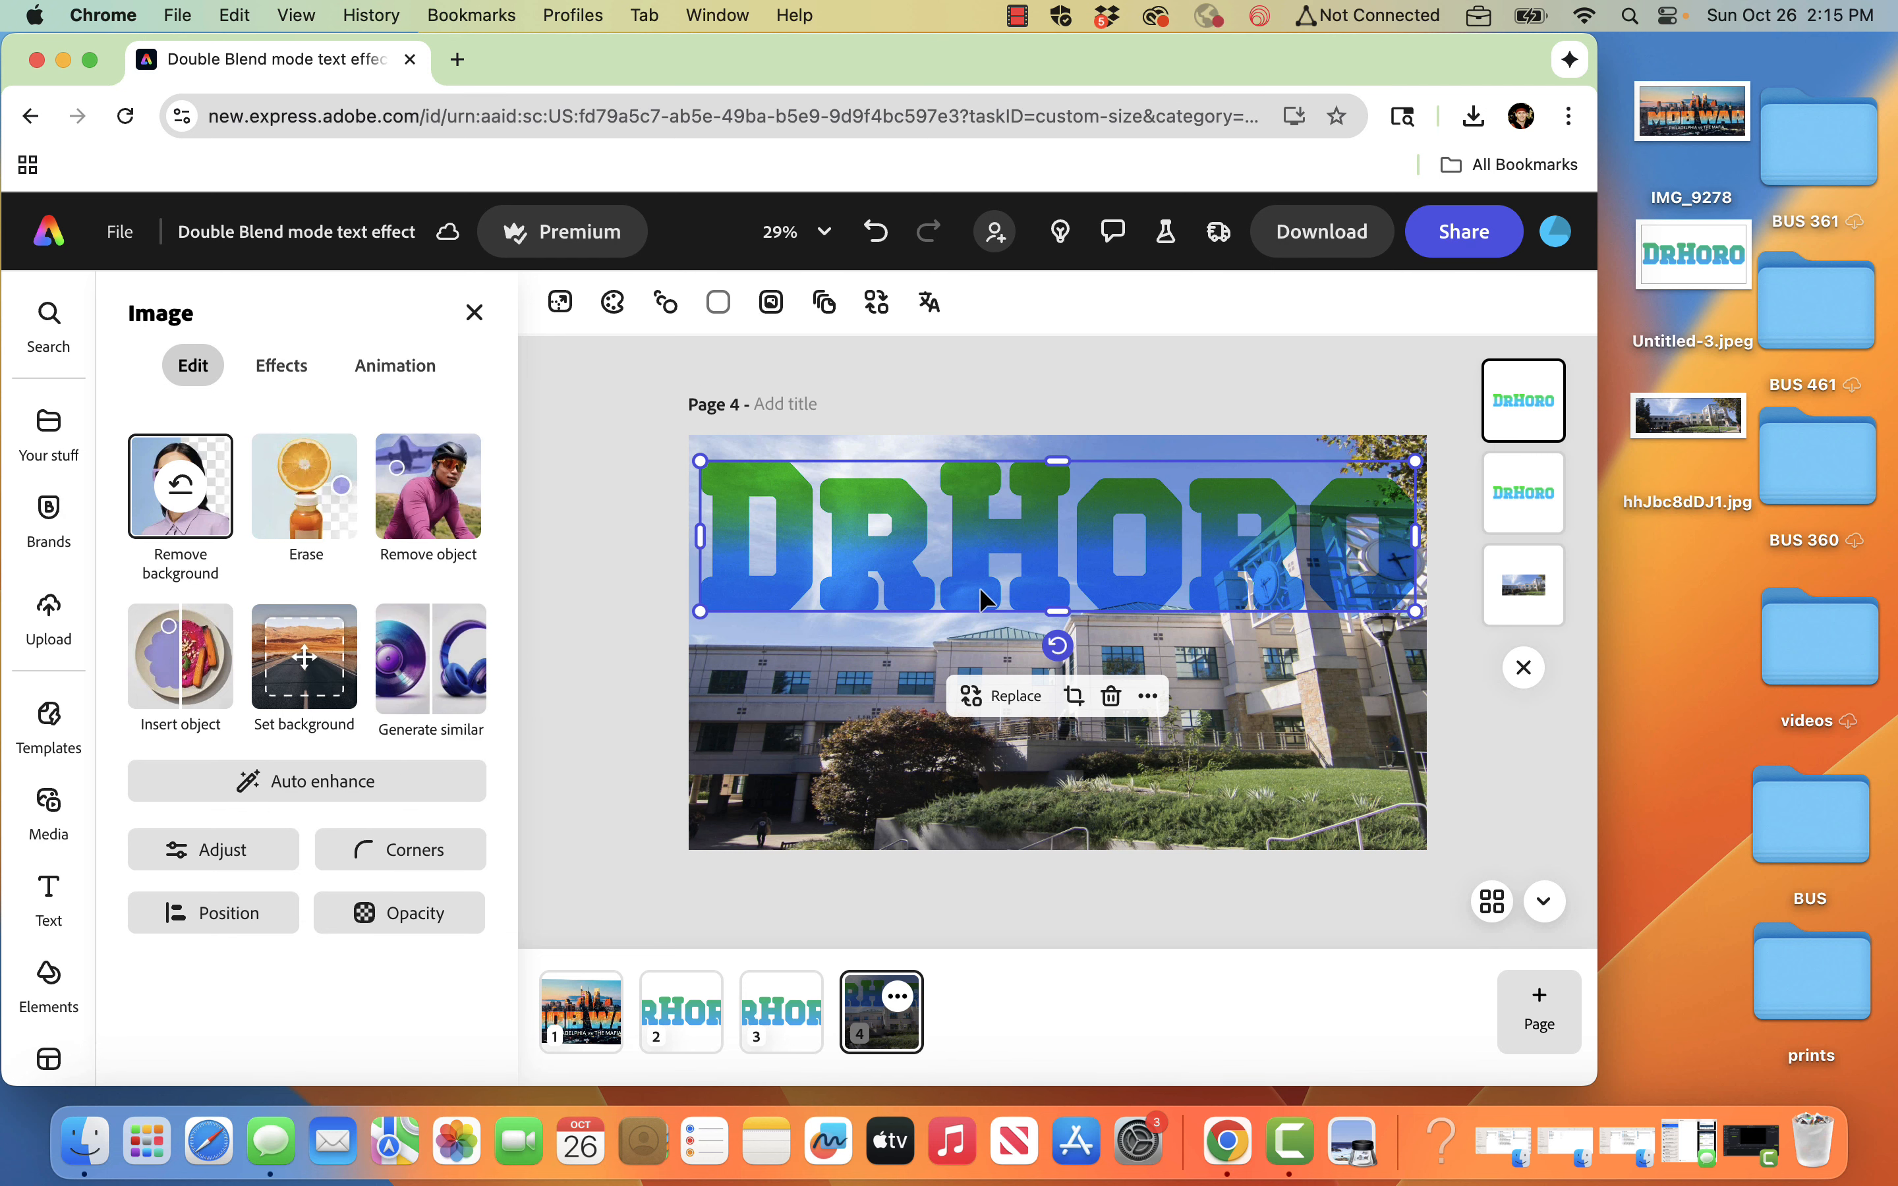
click(581, 1012)
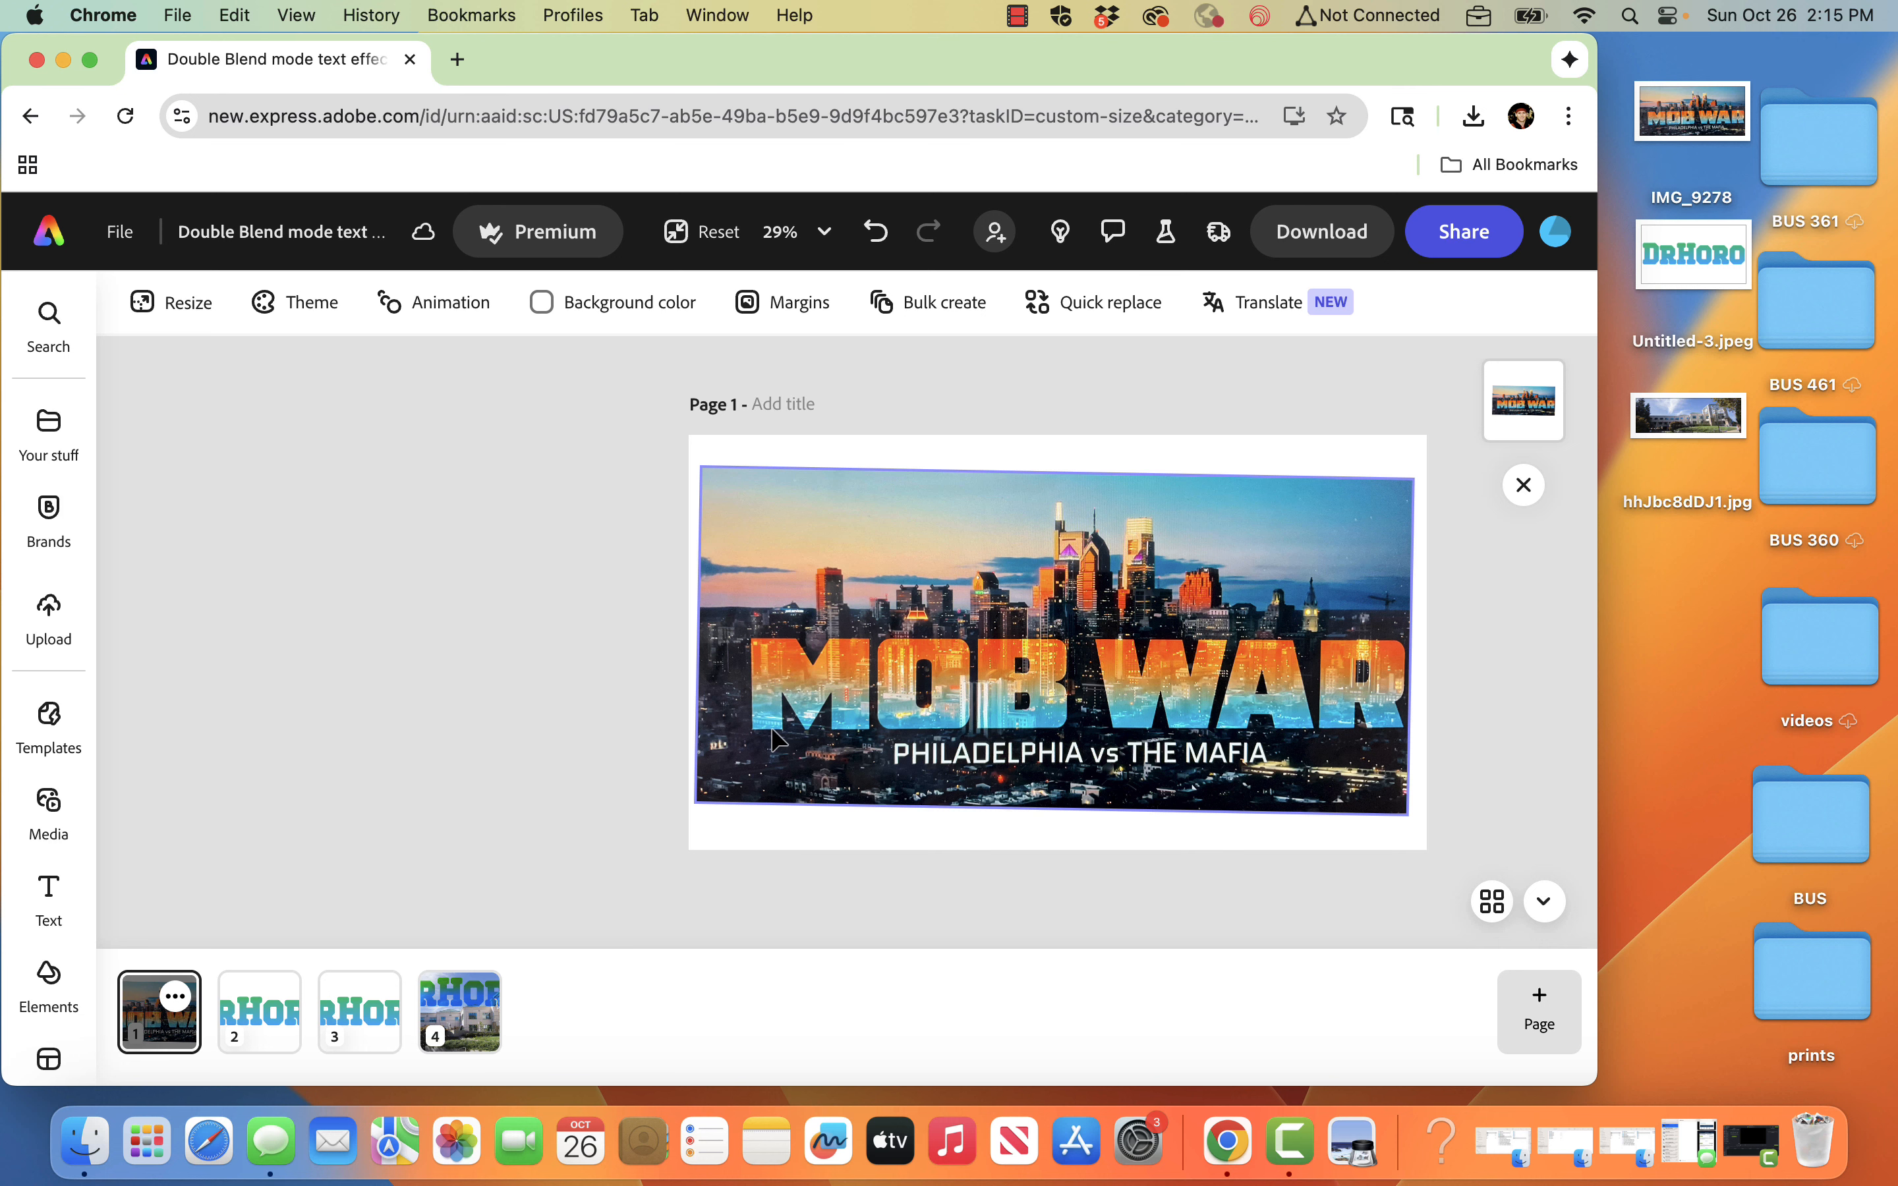
click(473, 1034)
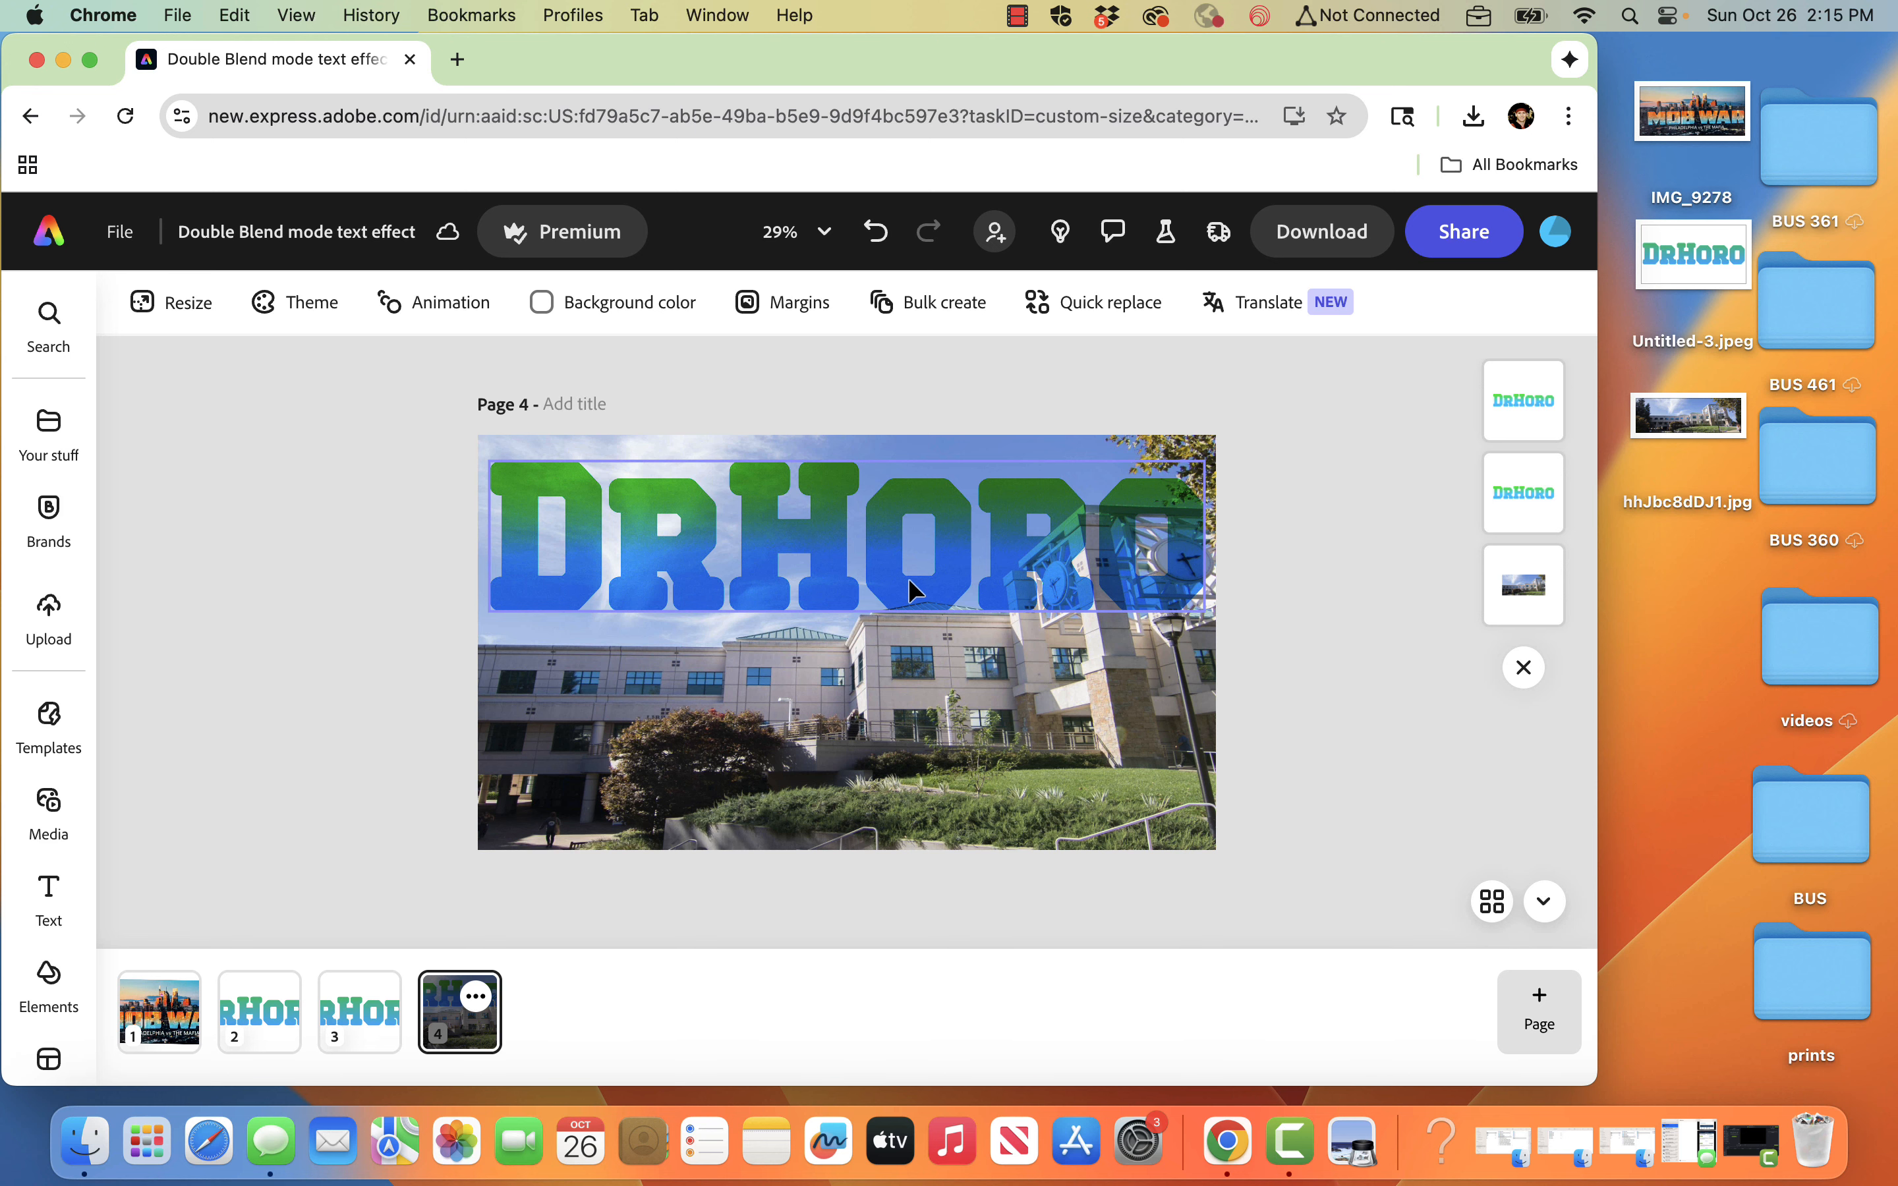
- Search Google for "images" in a new browser tab and show the image results
click(463, 59)
text(i9ma)
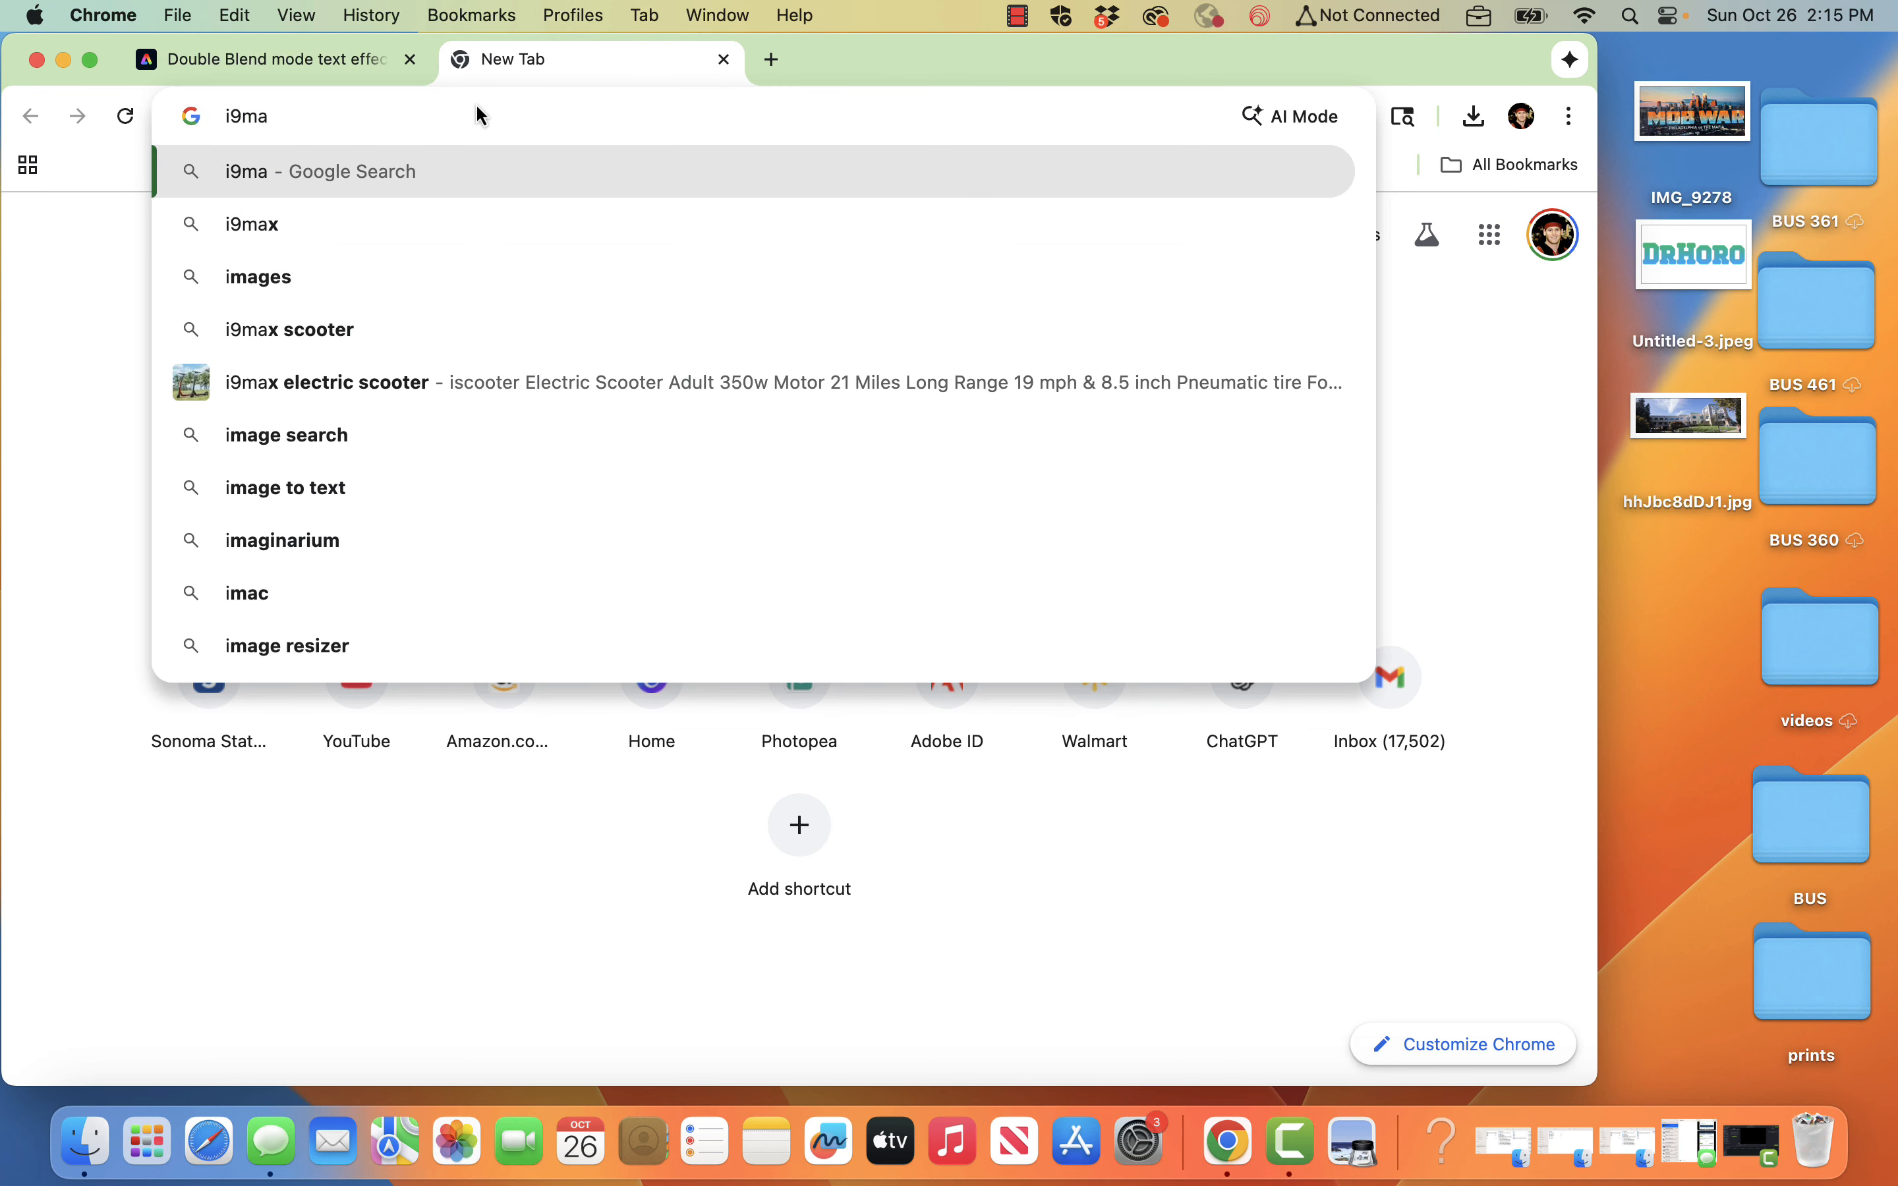
key(BackSpace)
key(BackSpace)
key(BackSpace)
text(ma)
key(Return)
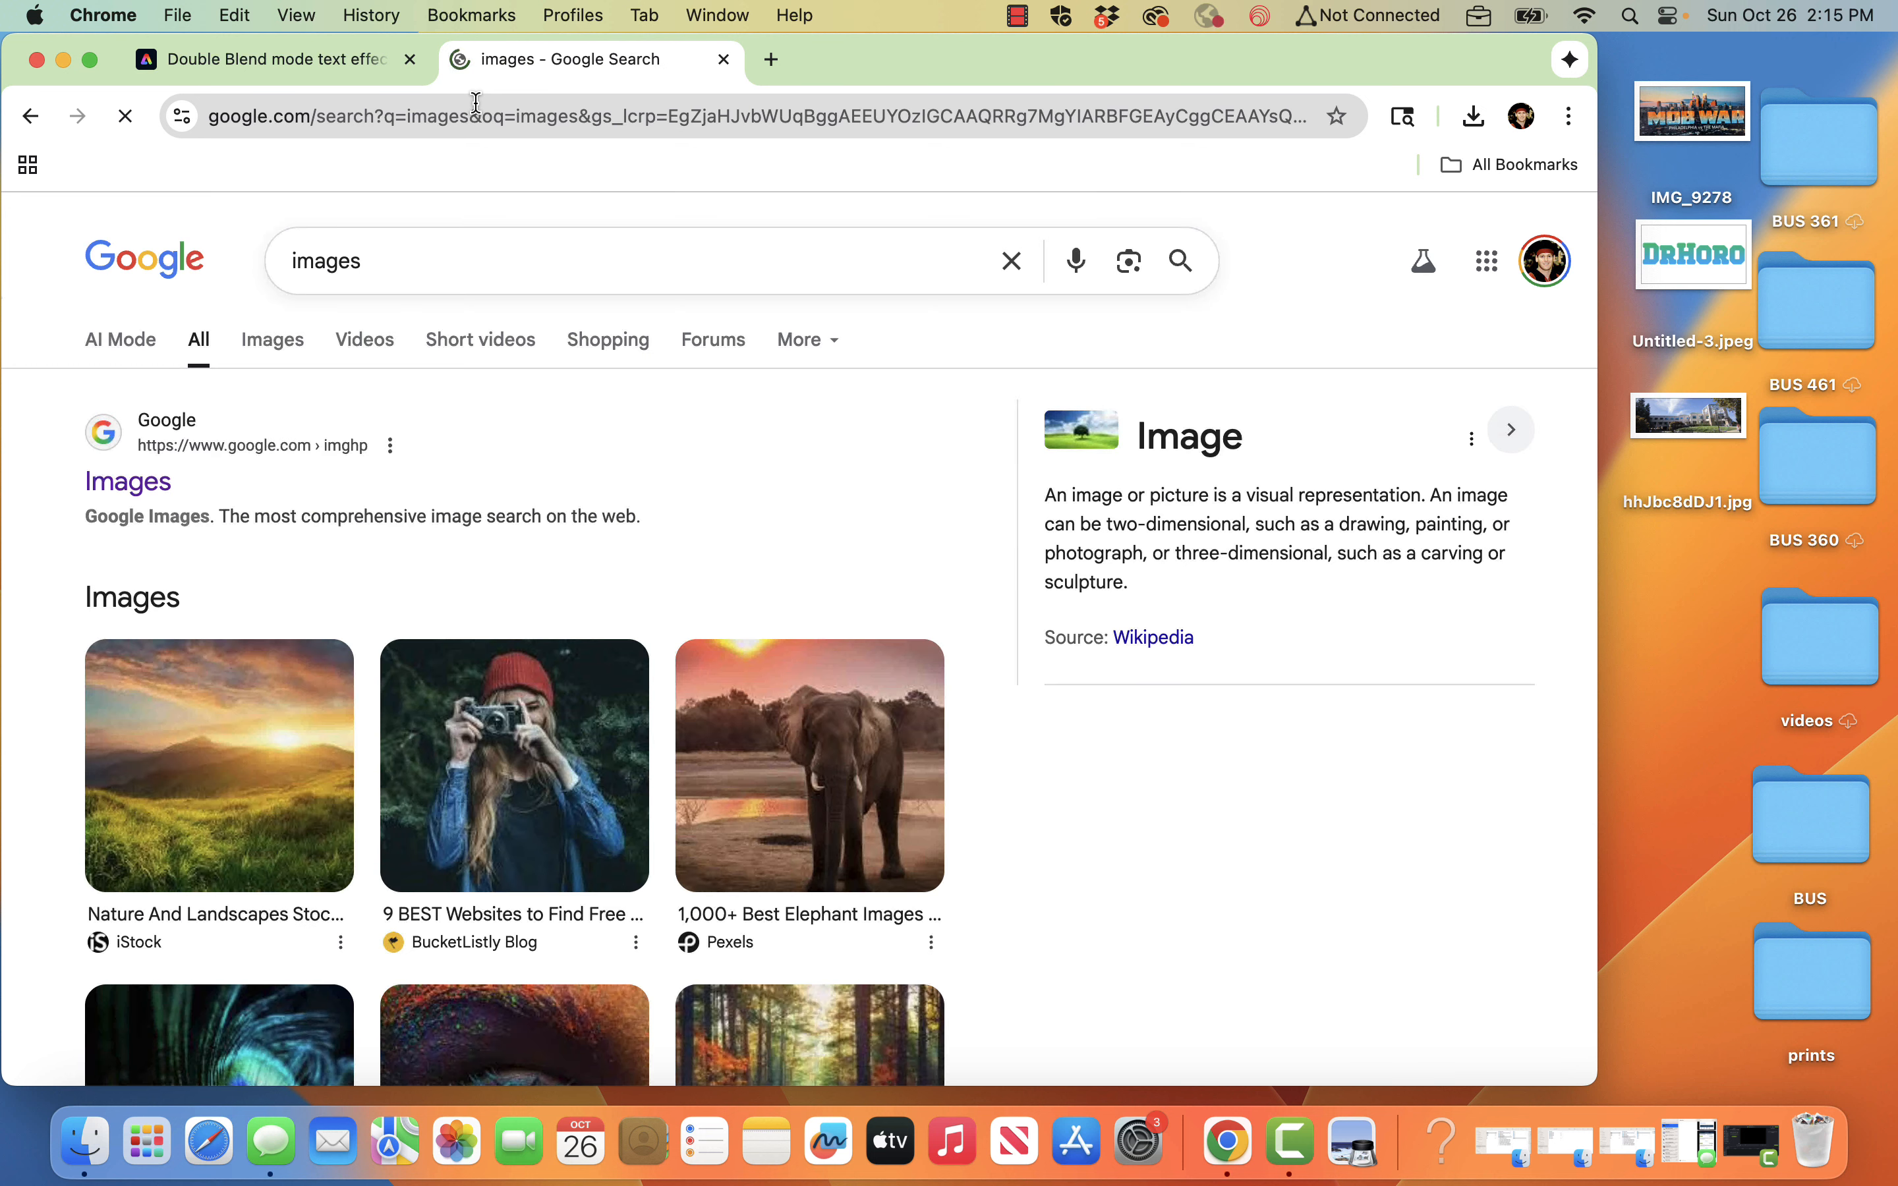
click(457, 255)
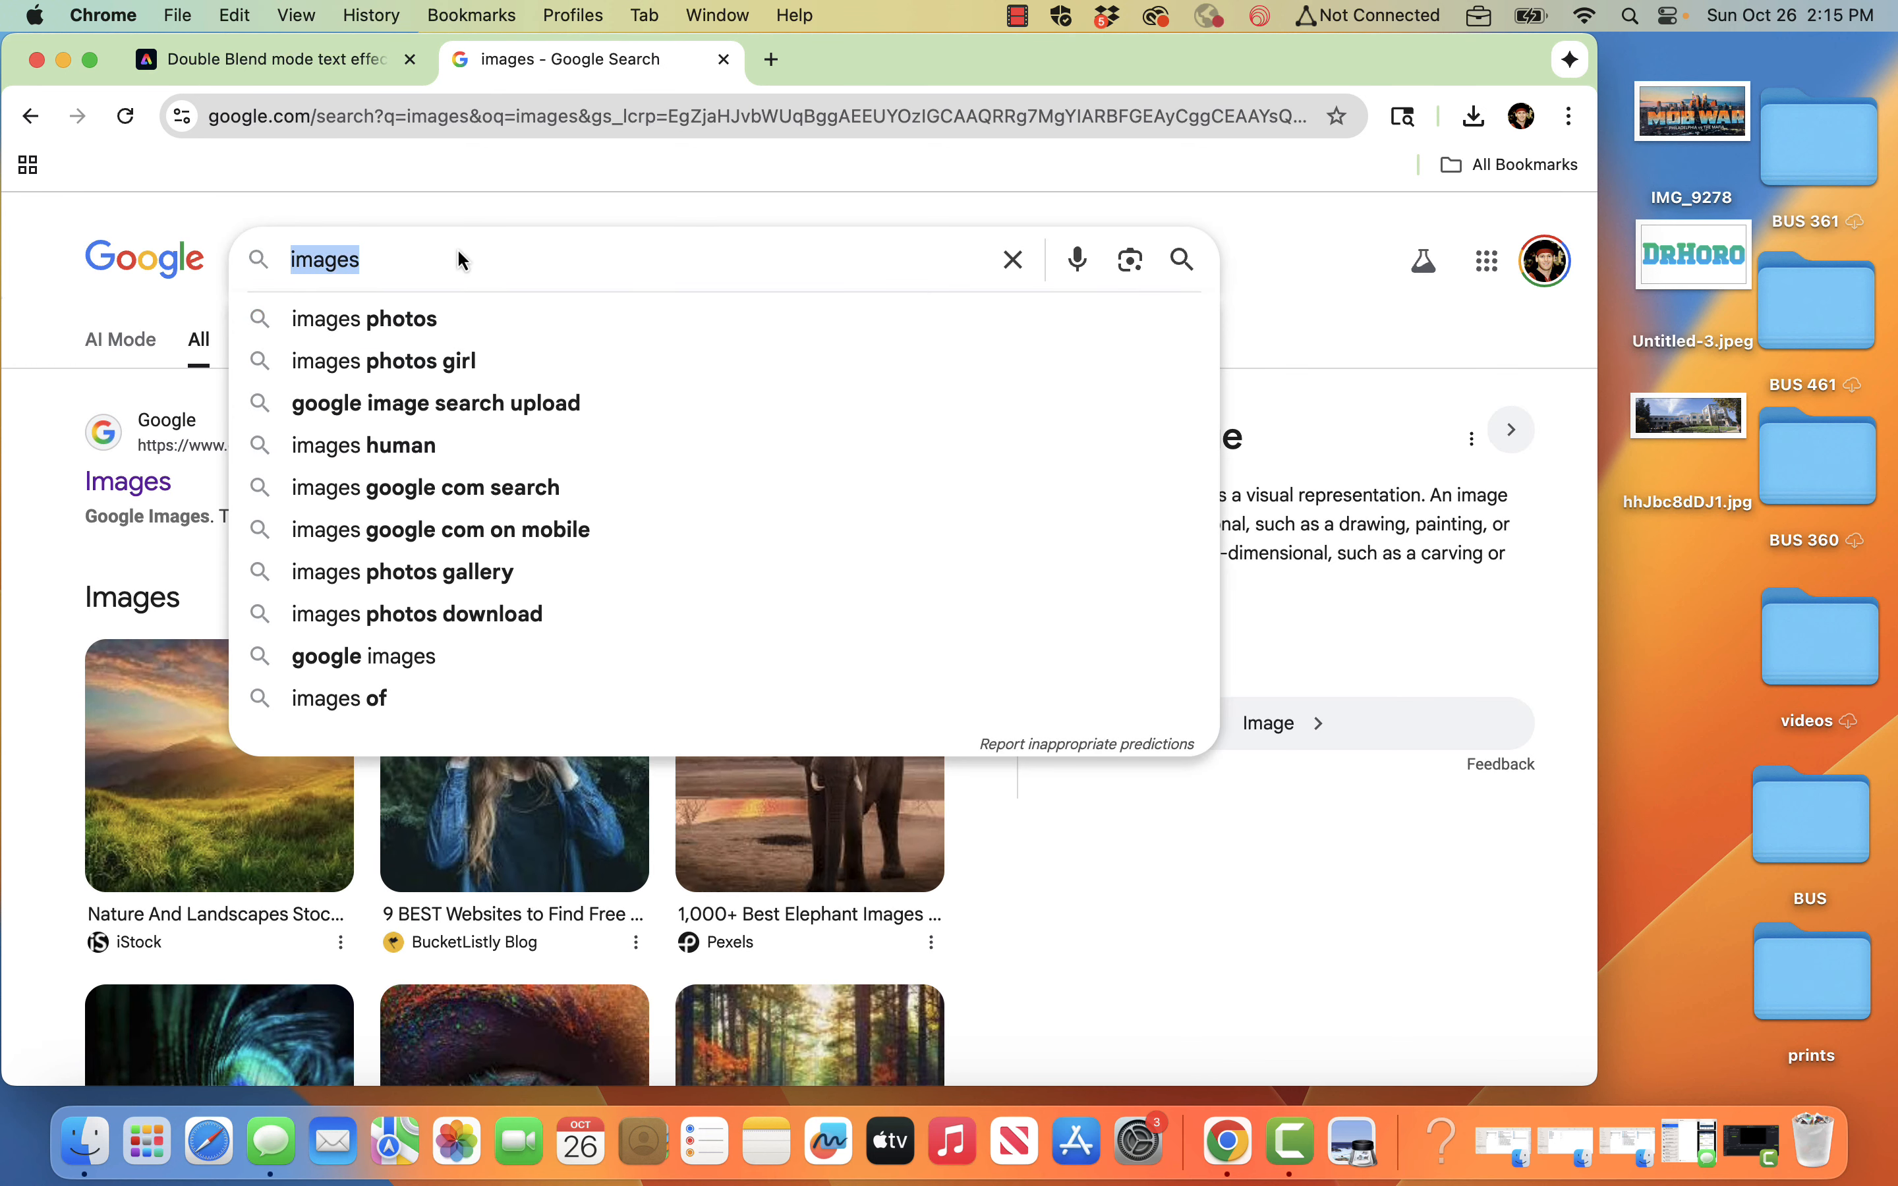
click(260, 206)
click(272, 339)
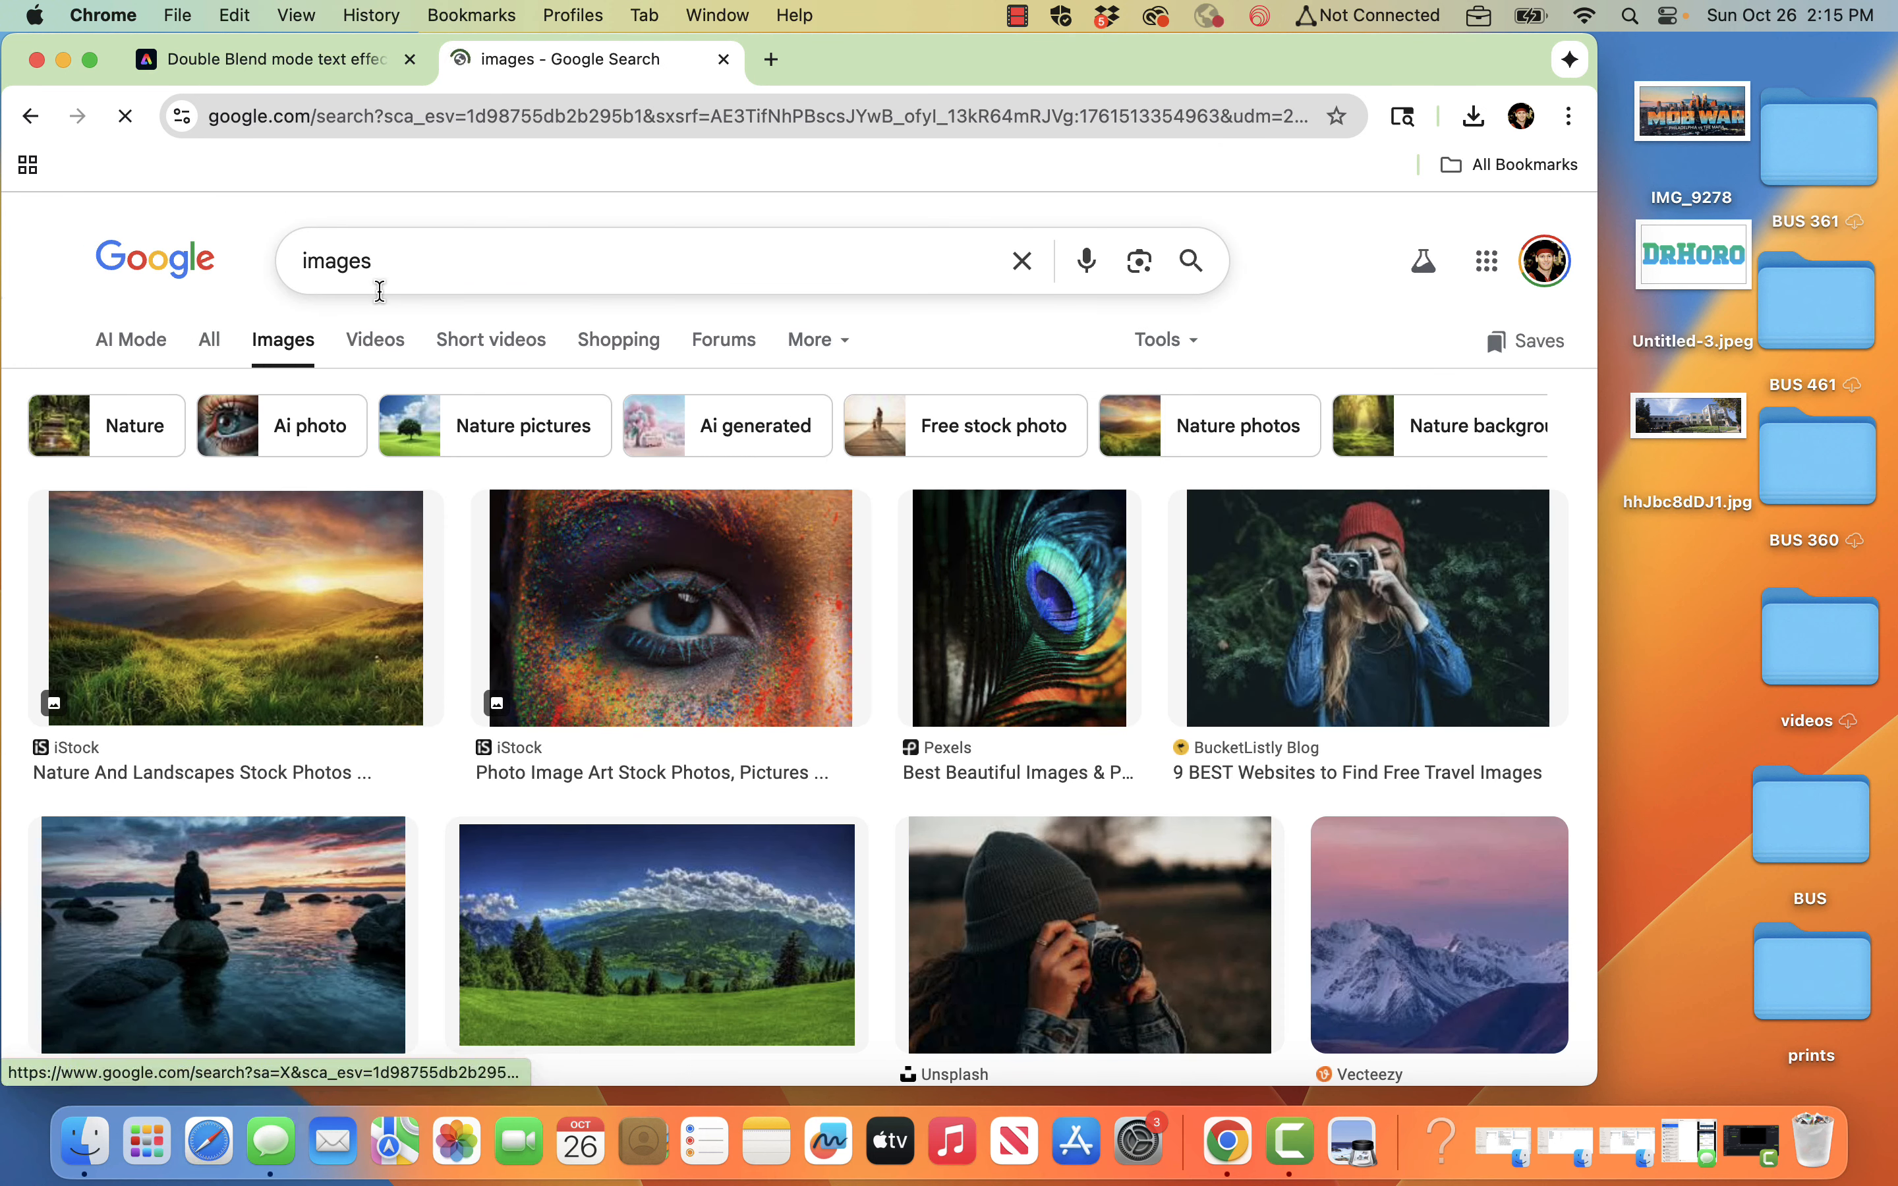
- Search the images for "sonoma state" and limit the results to the Large size
double_click(380, 292)
text(sonoma state)
key(Return)
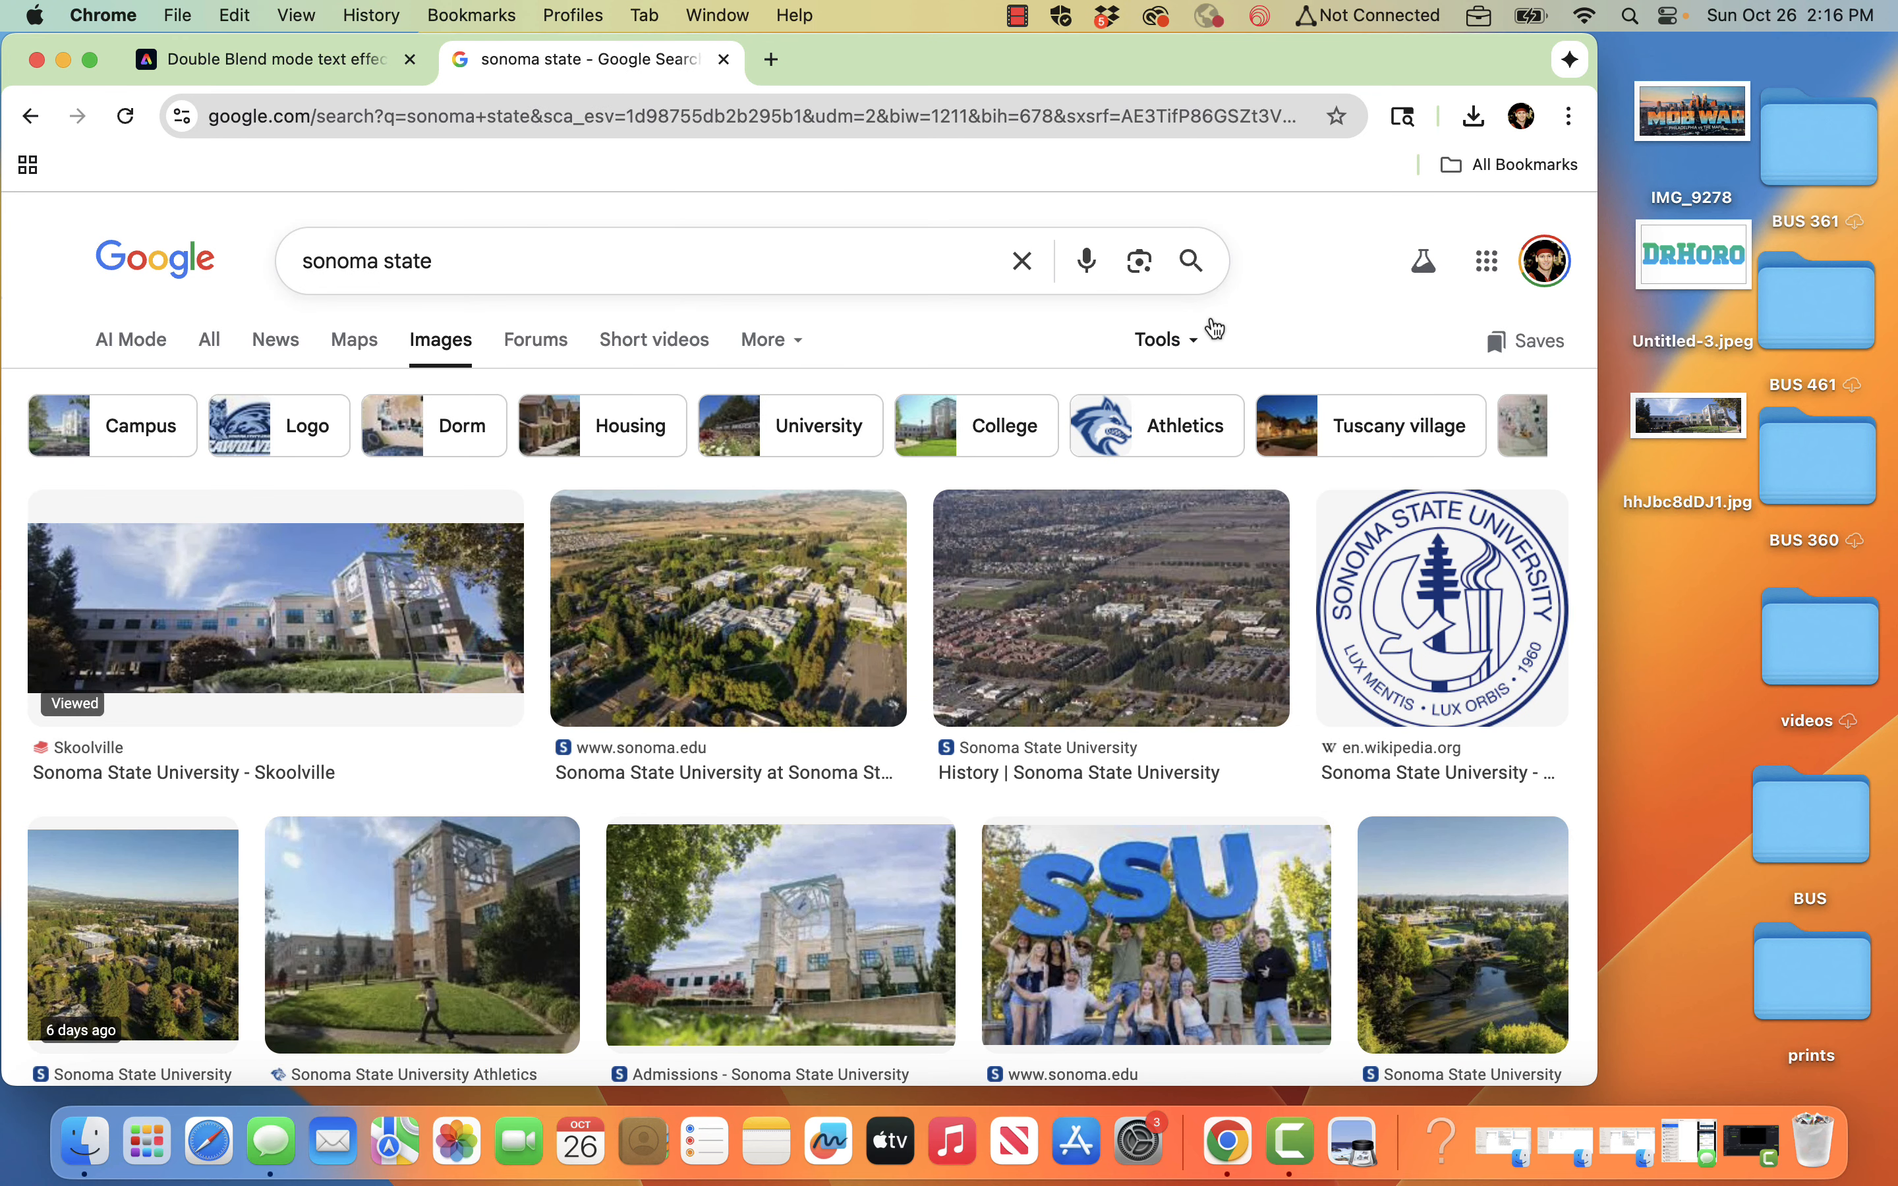
click(1196, 338)
mouse_move(1197, 400)
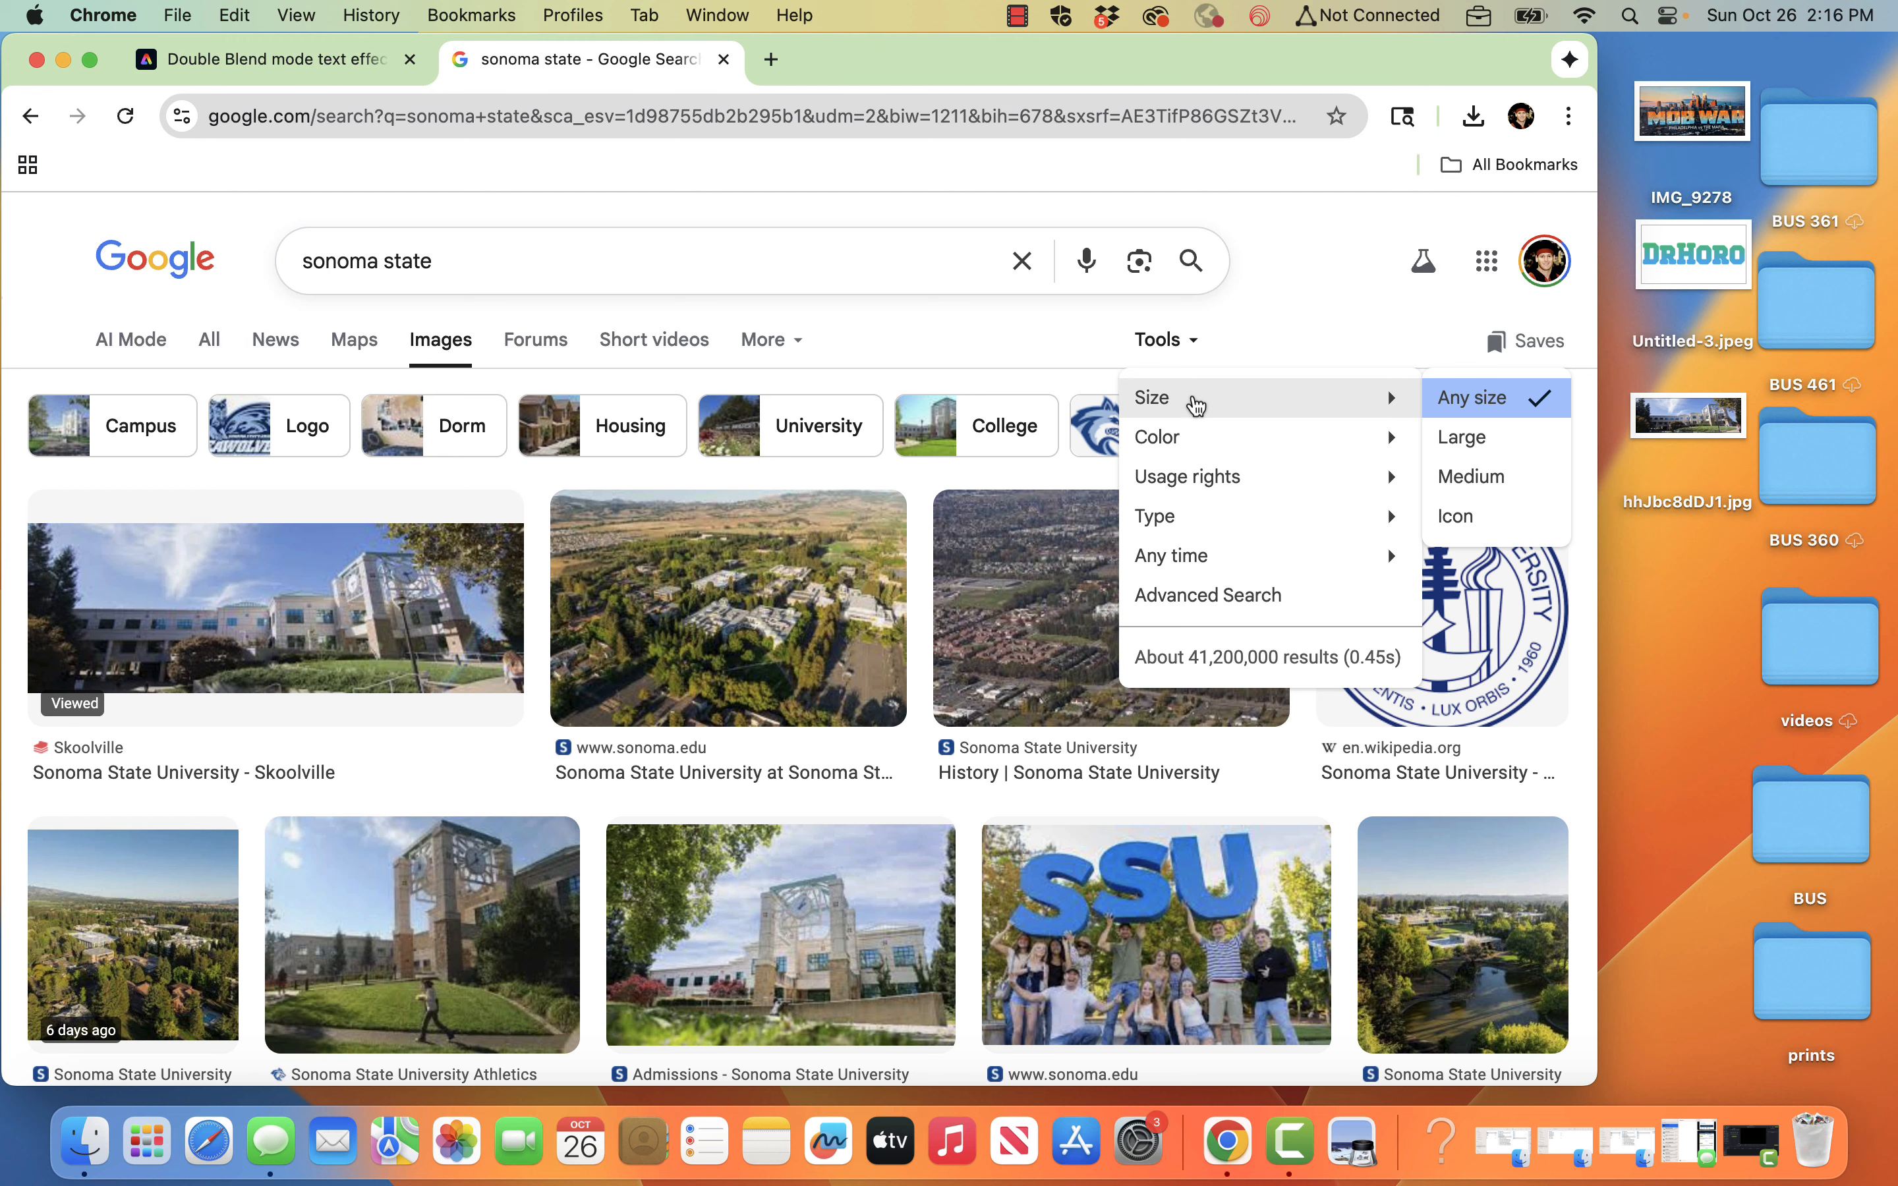
click(1480, 434)
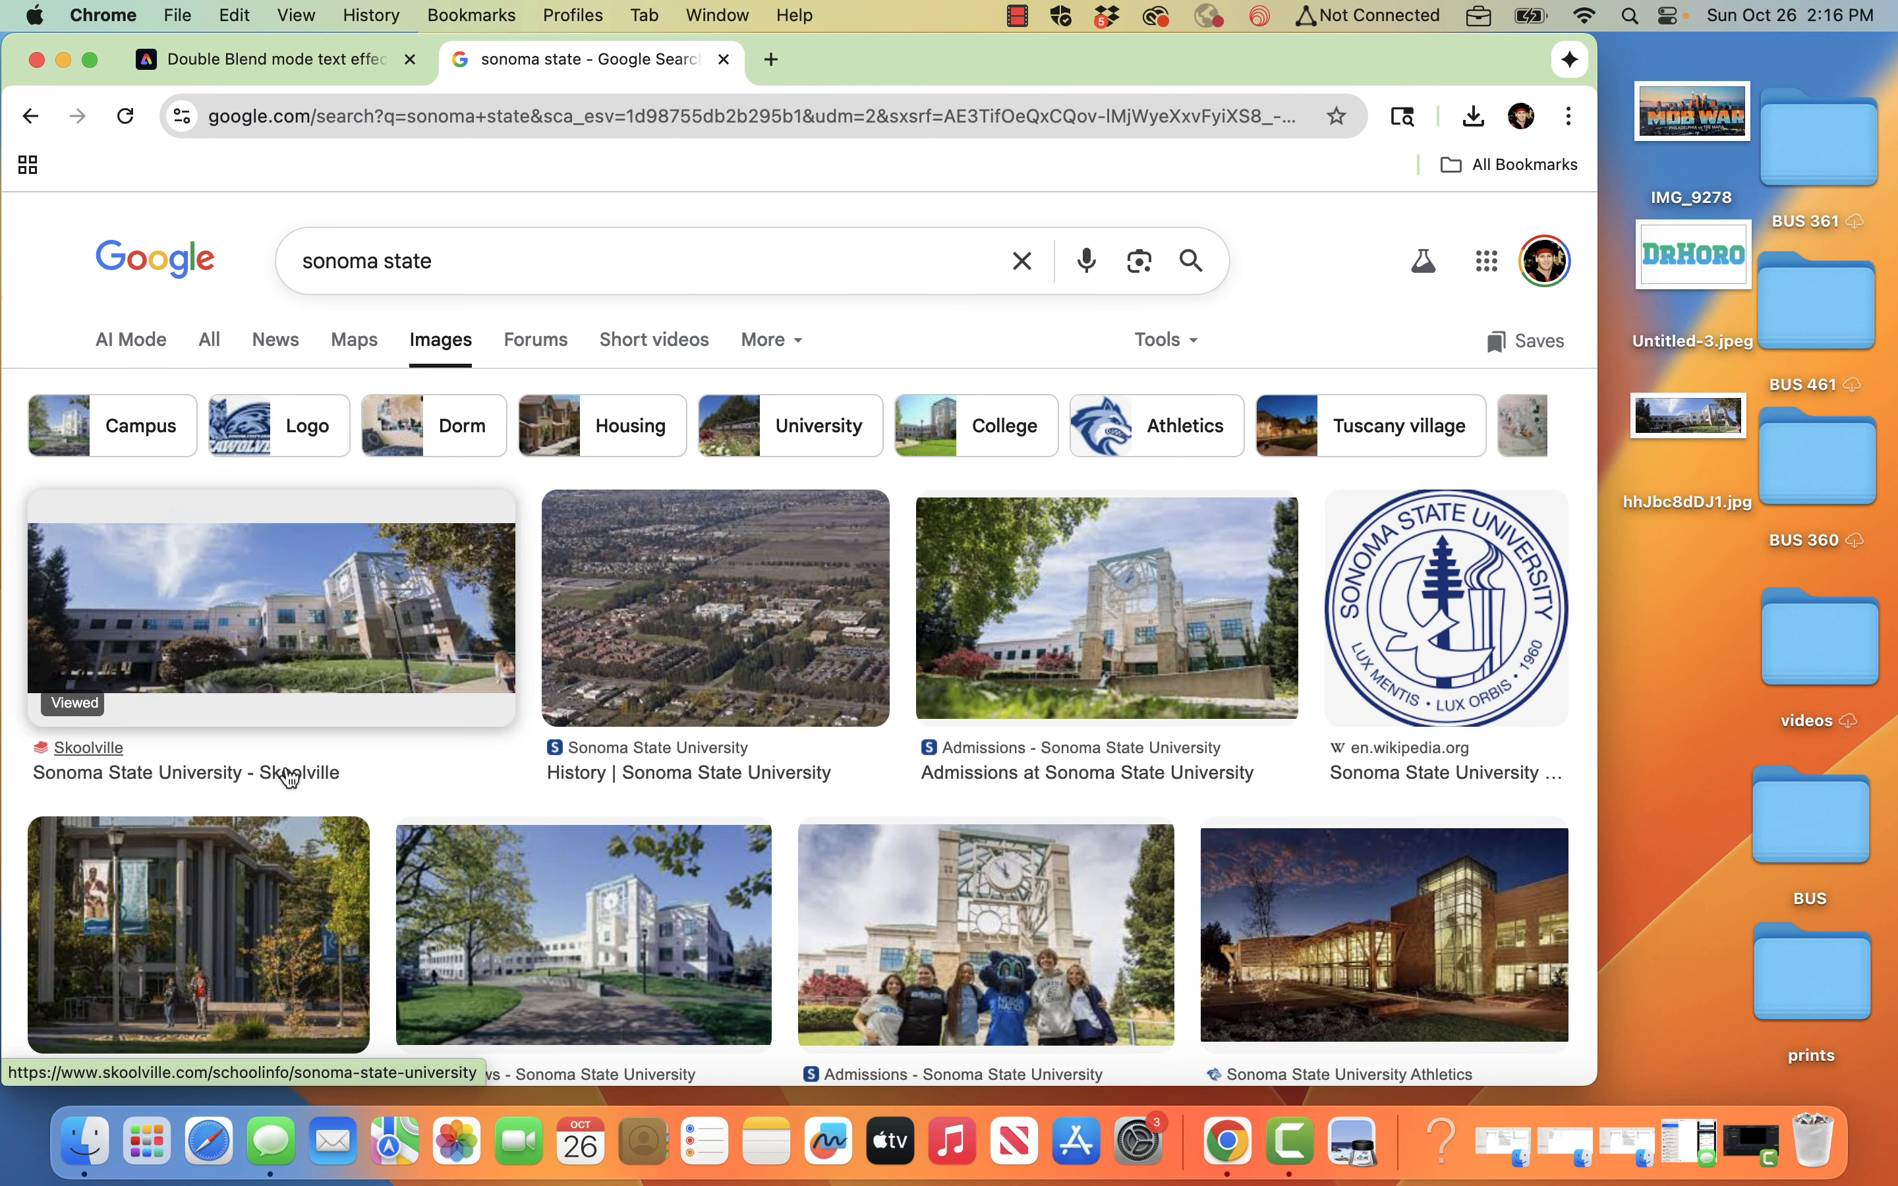
- Save the Skoolville photo of the Sonoma State campus to the desktop and check the file in Preview
click(311, 644)
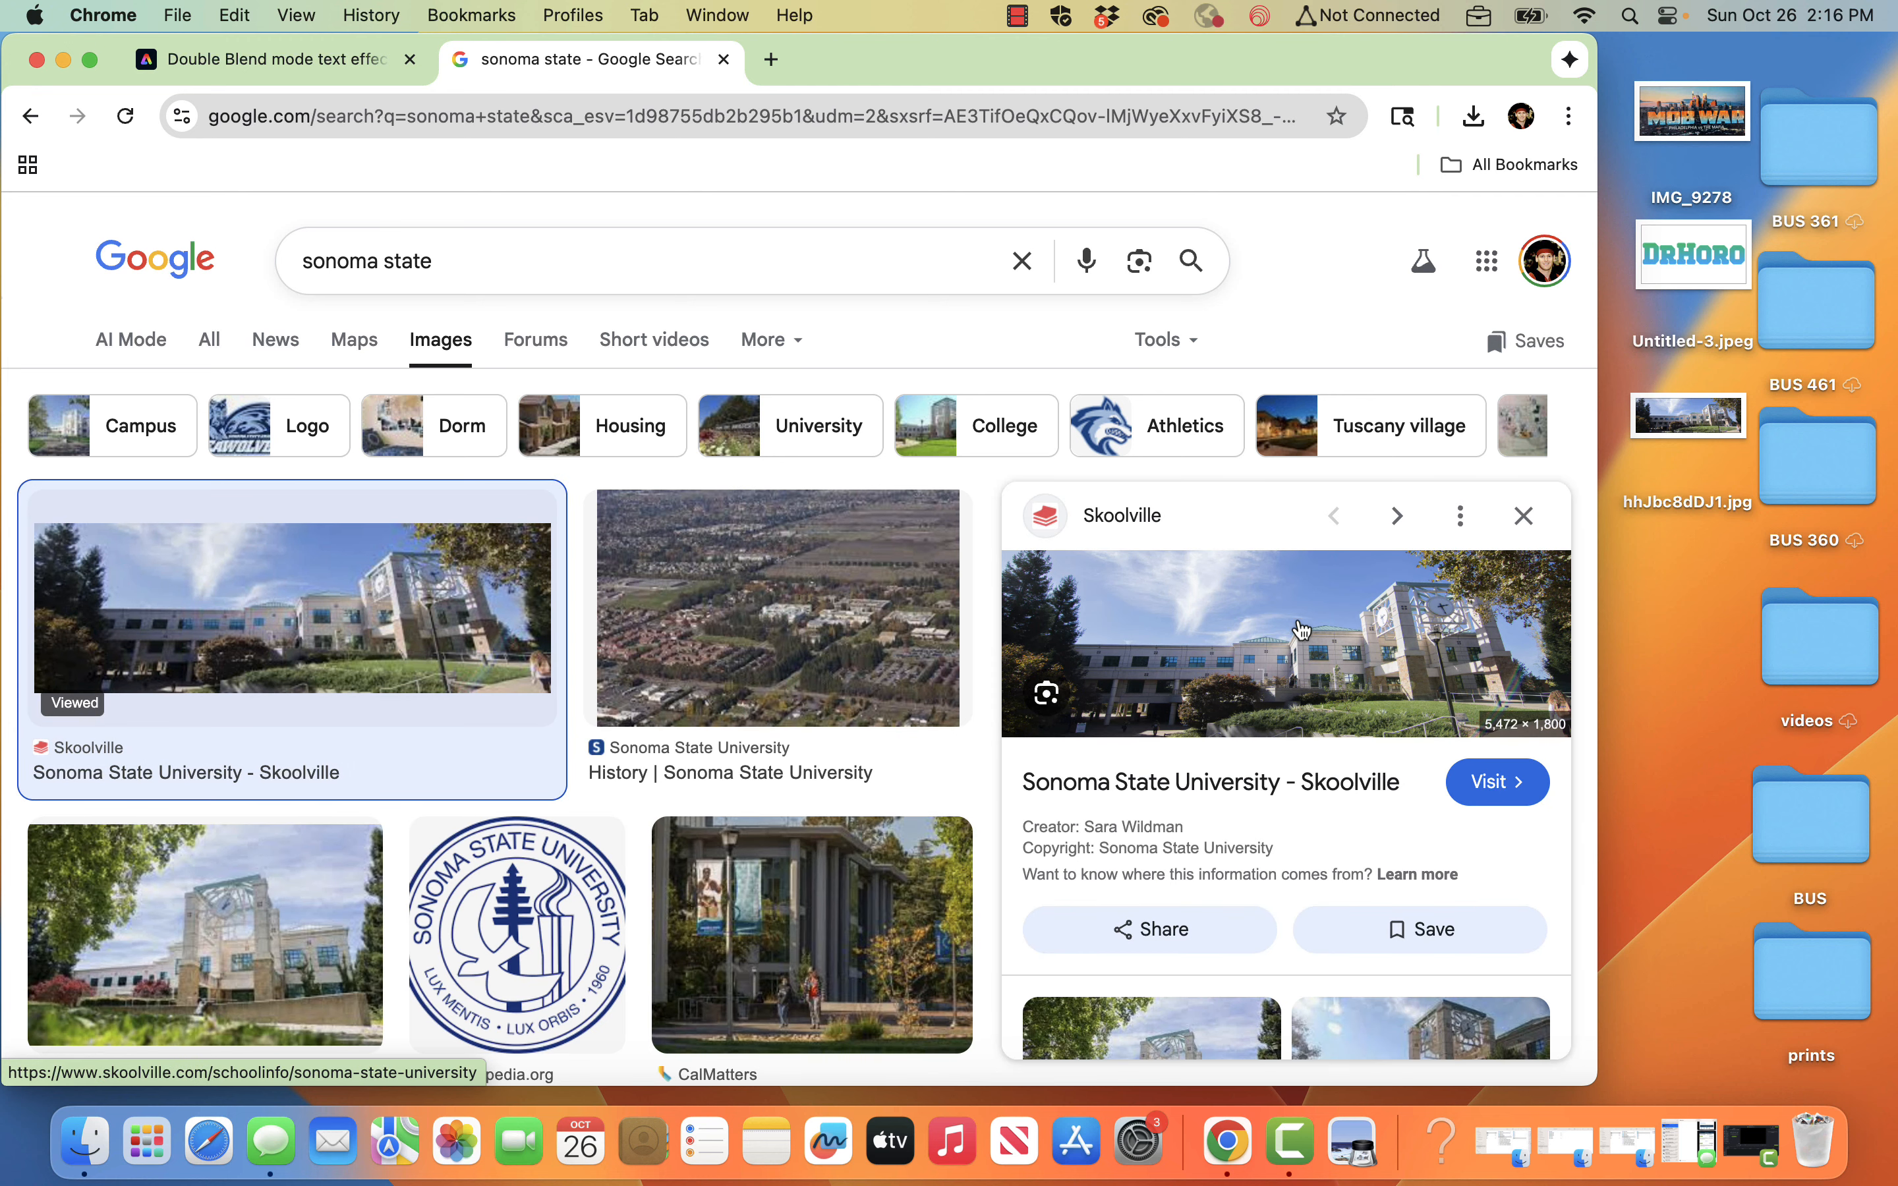
drag(1643, 640, 1687, 594)
double_click(1686, 594)
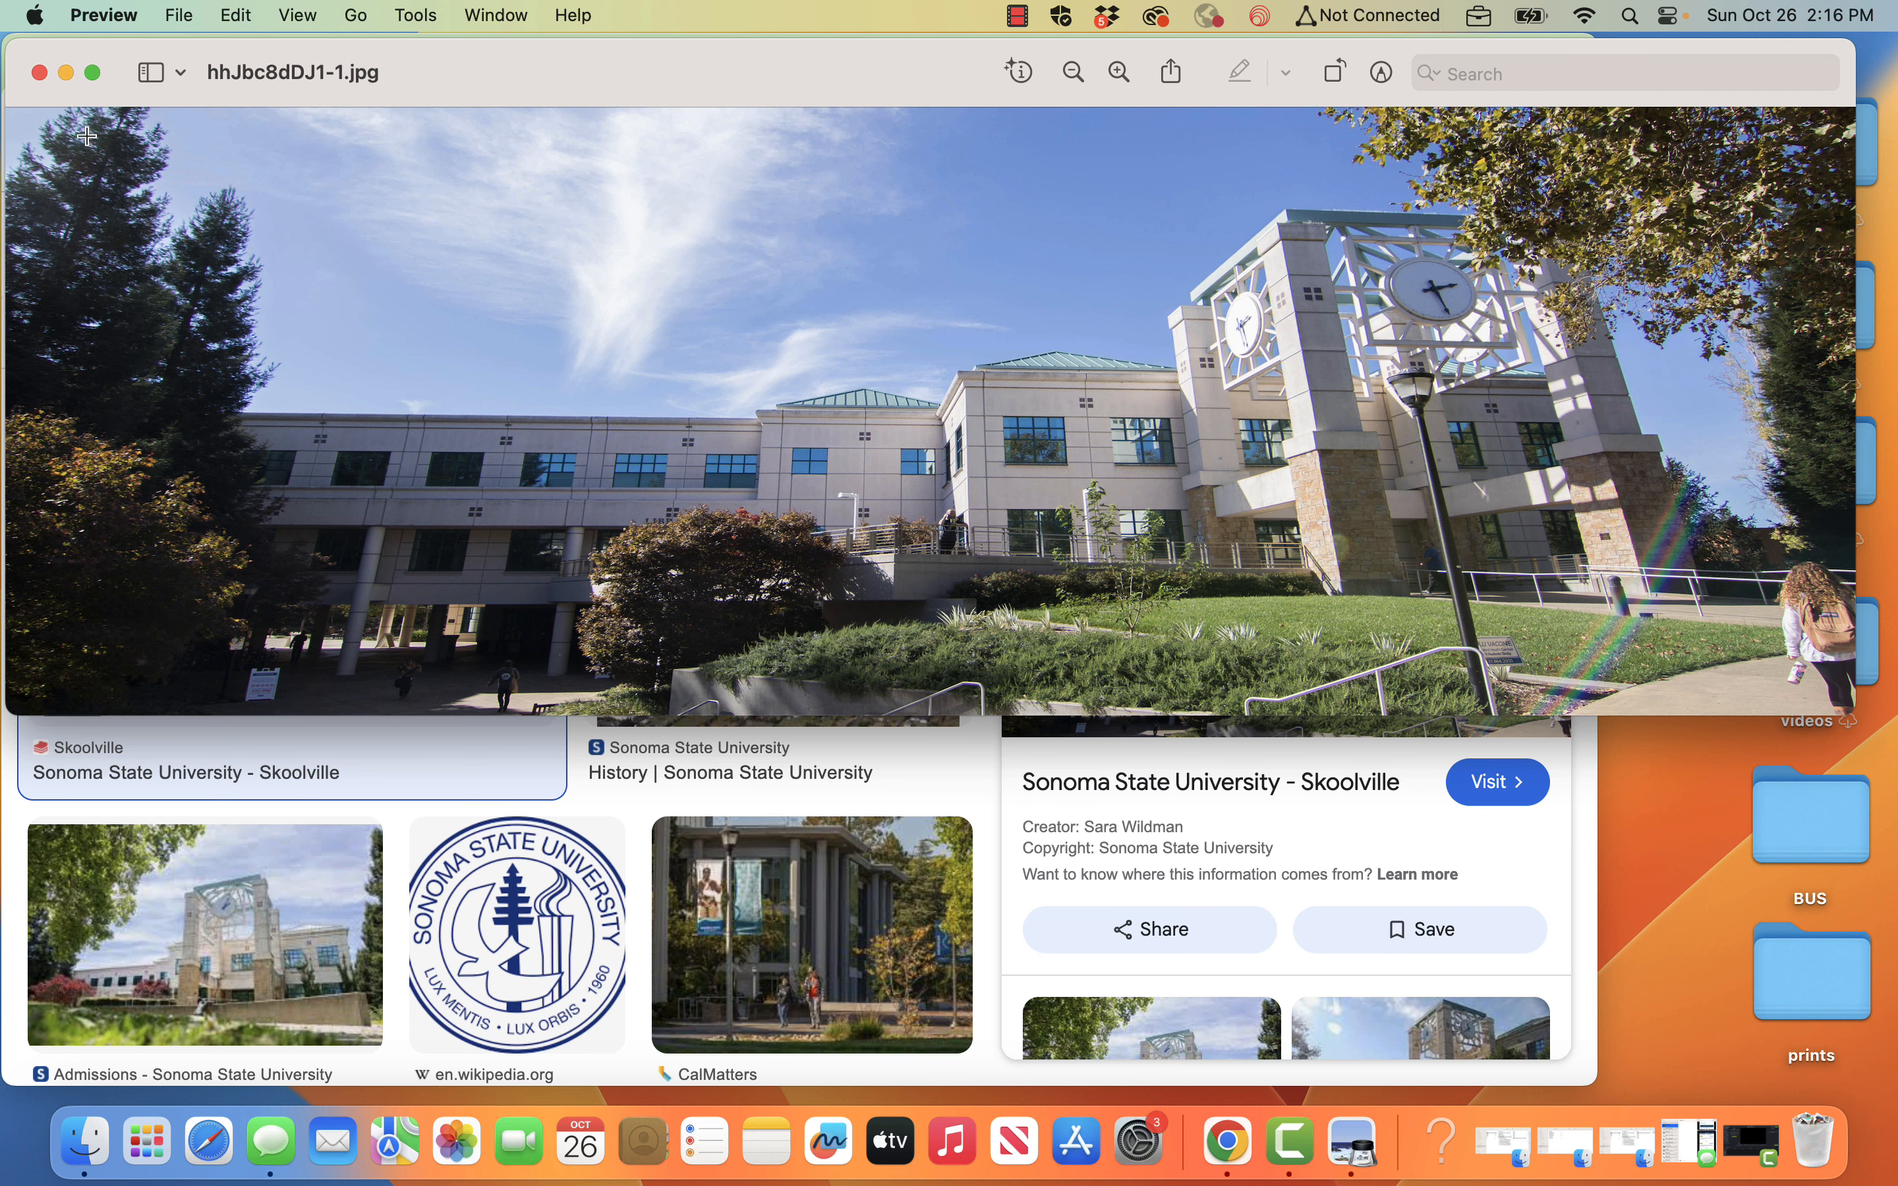
click(38, 72)
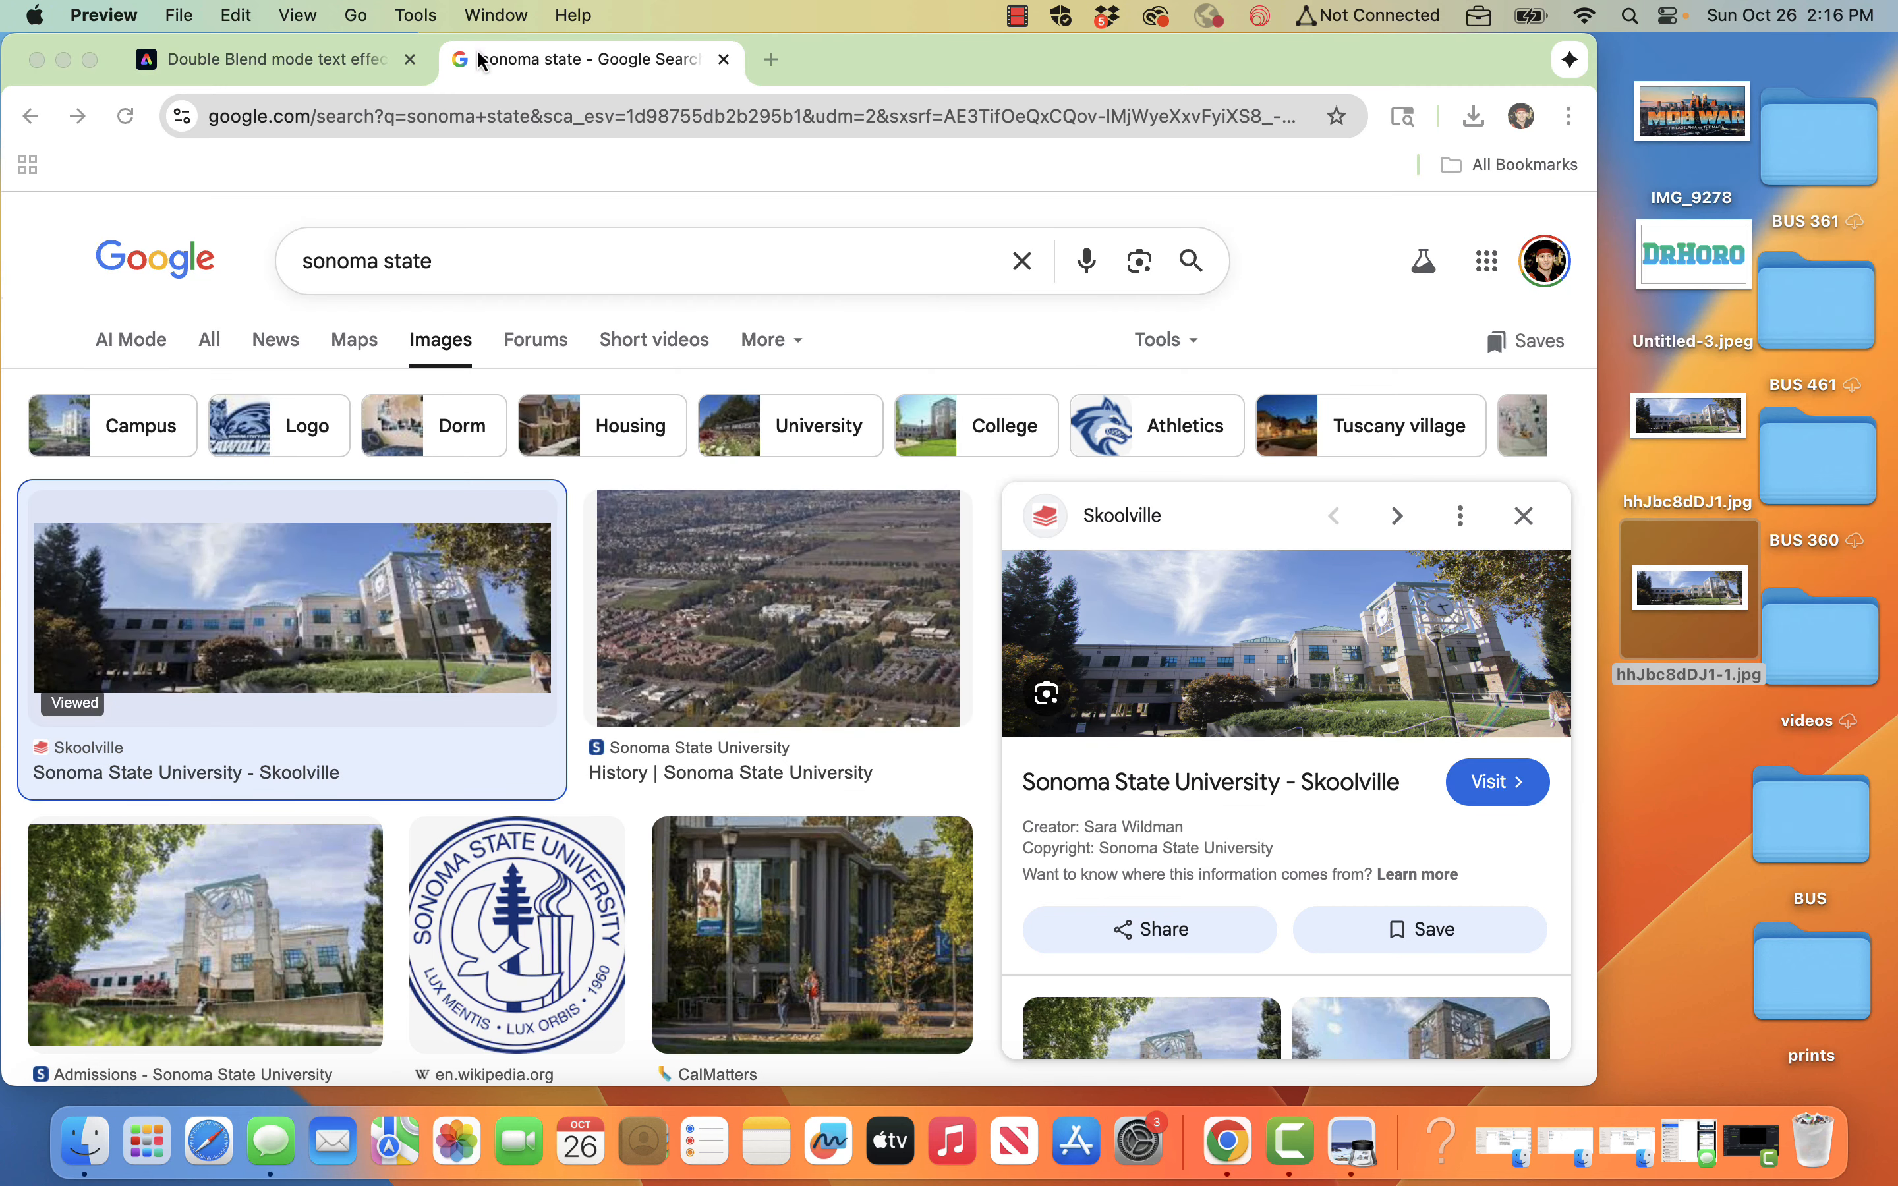
- Return to Adobe Express and create a new custom-size file of 1920 × 1080 px
click(359, 63)
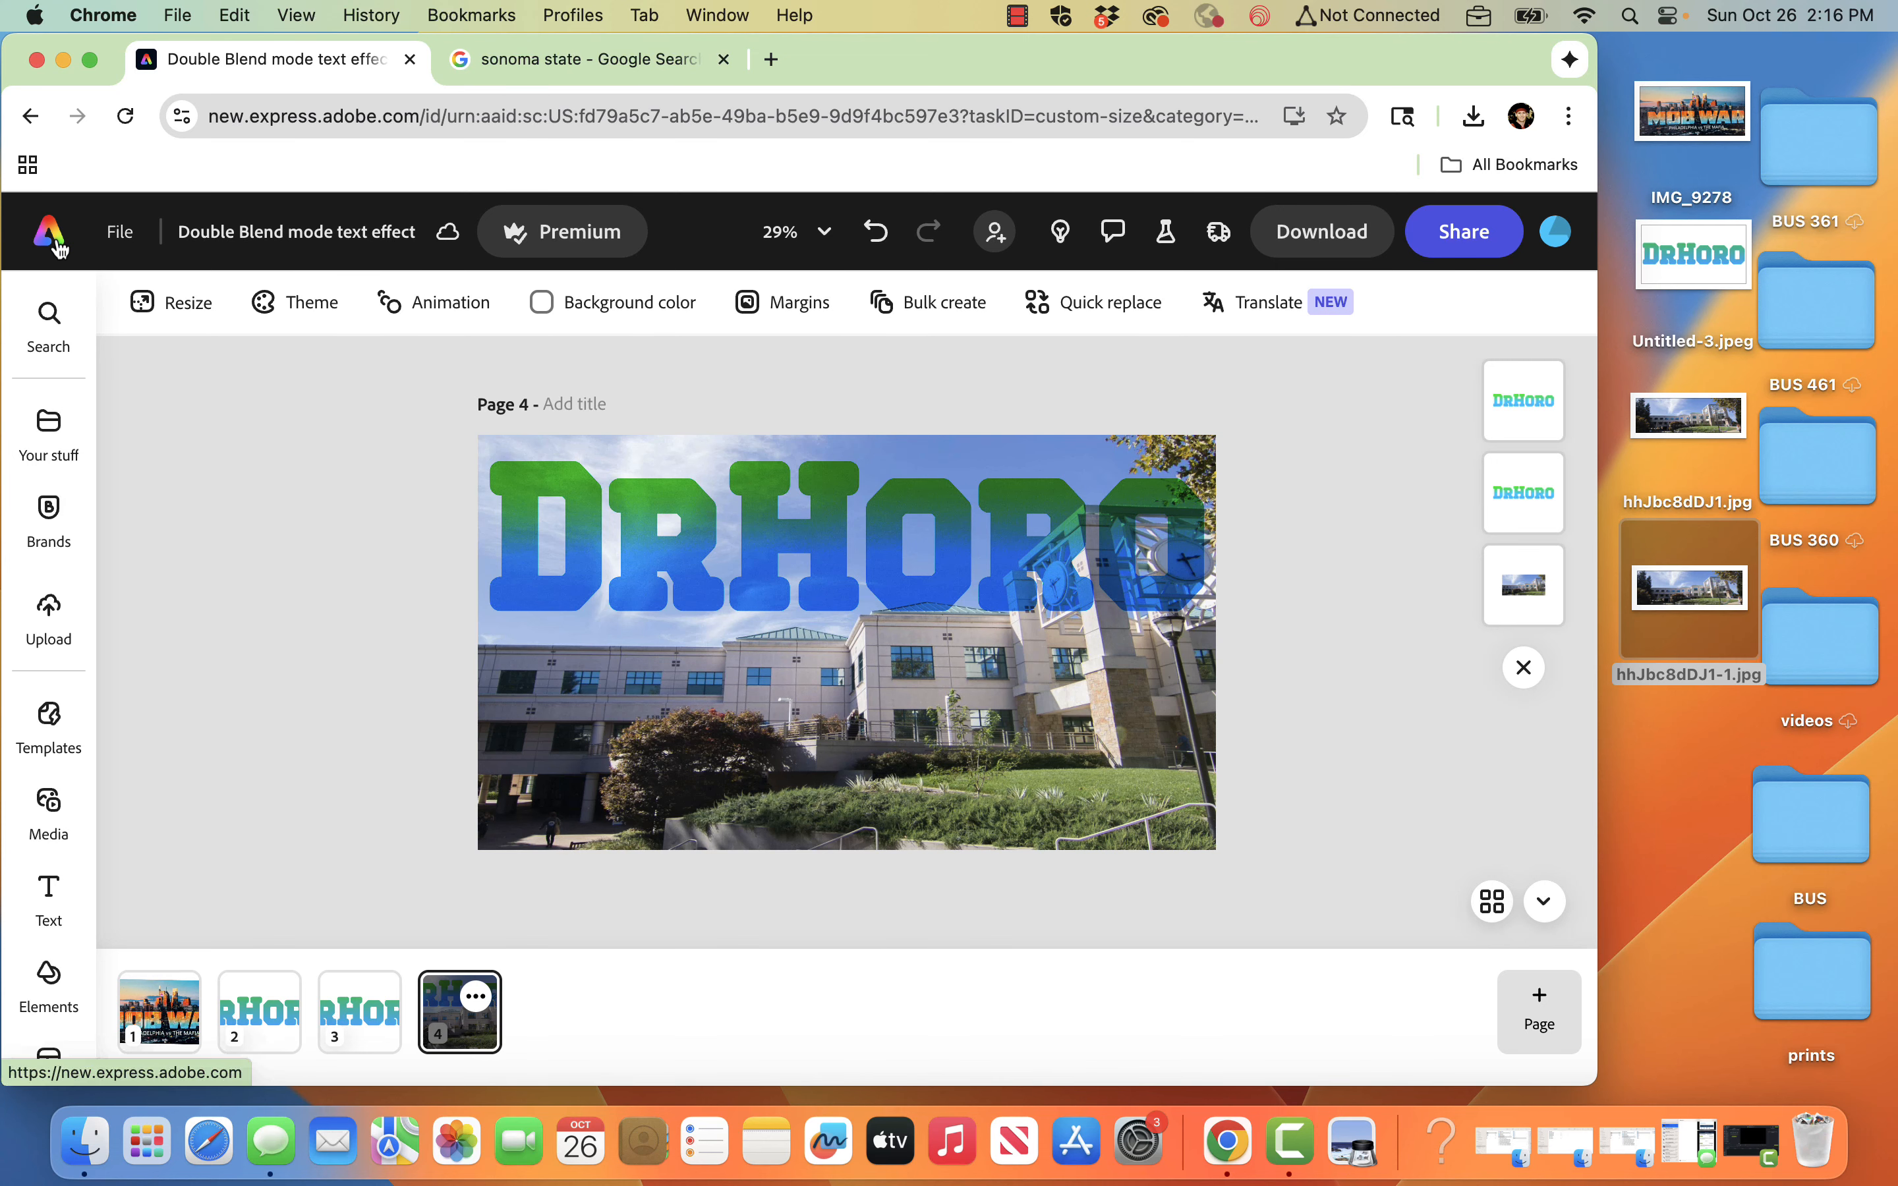
click(57, 242)
click(45, 382)
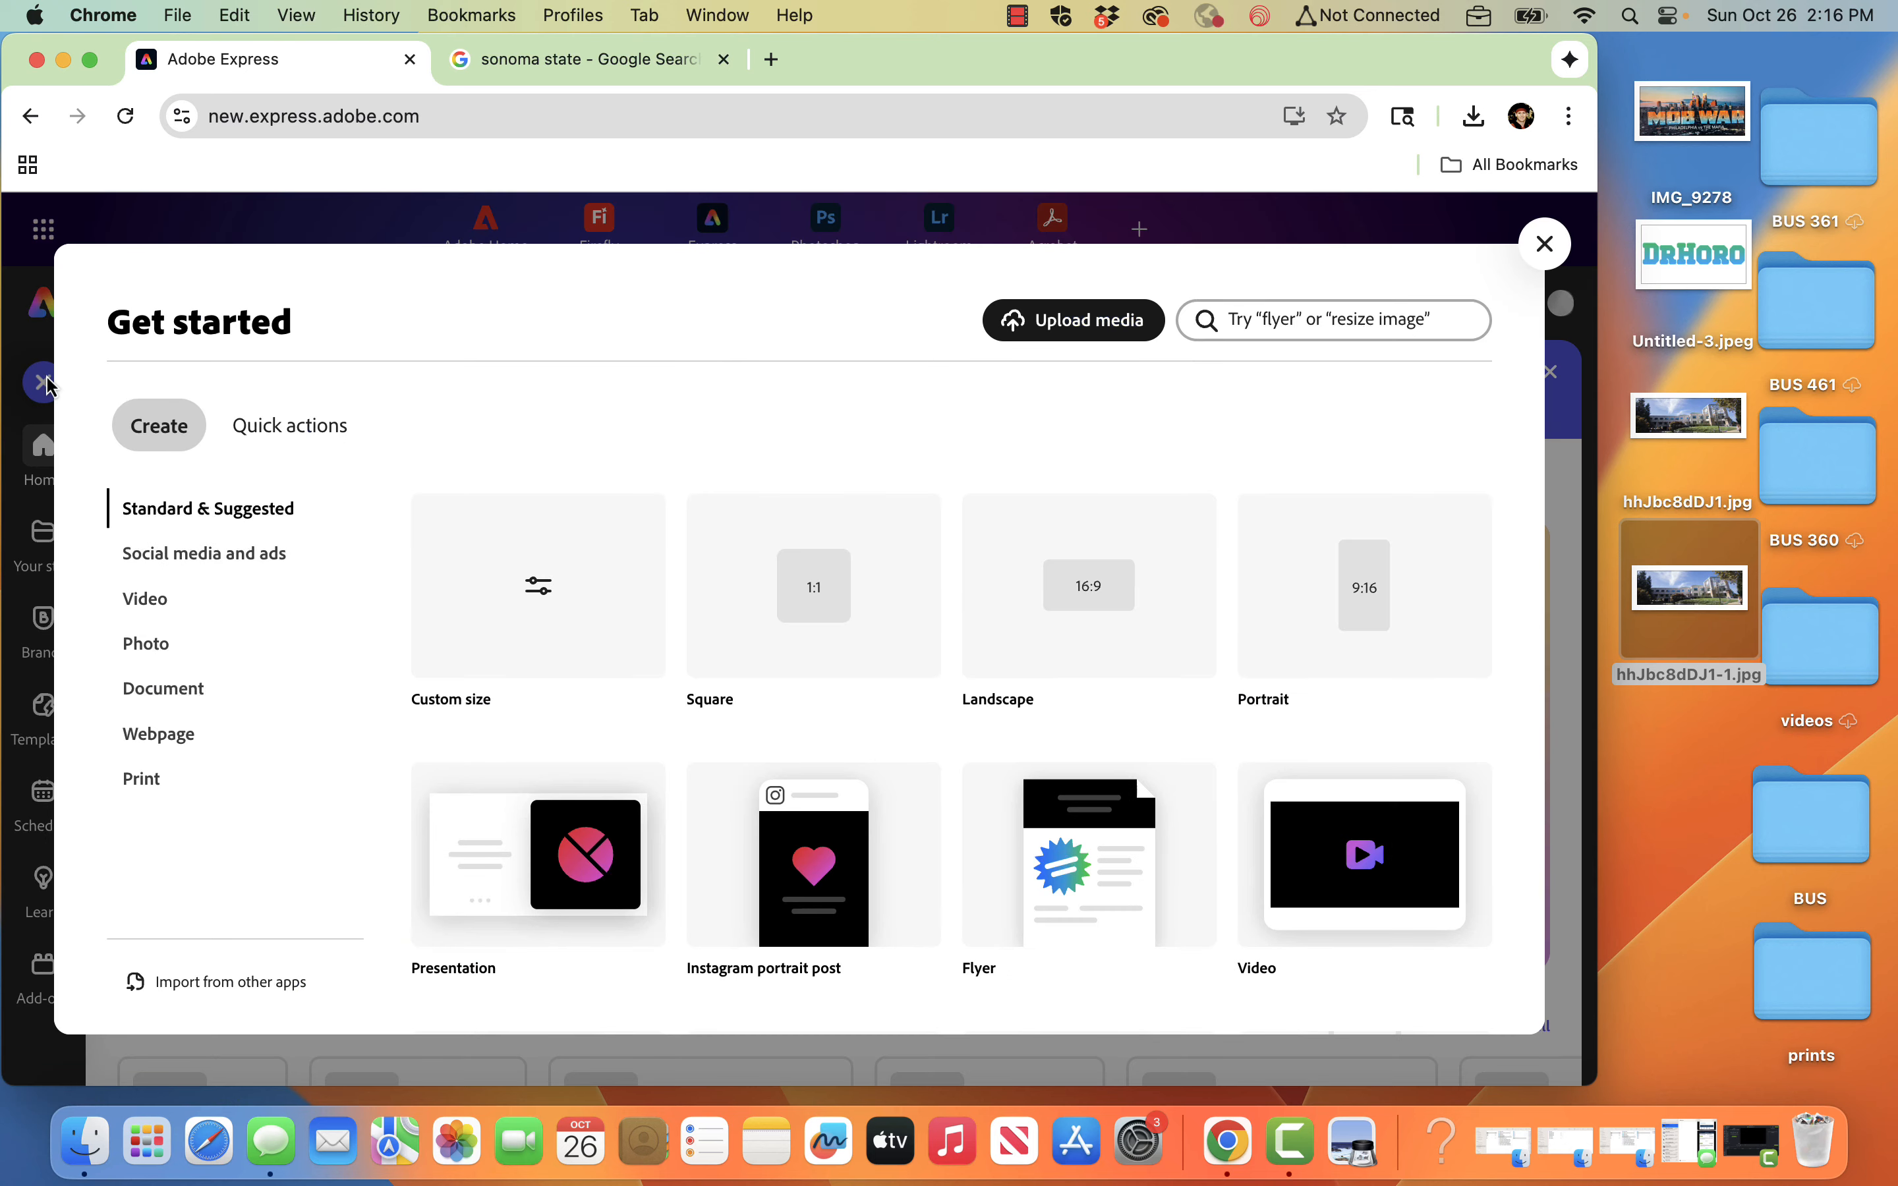
click(569, 602)
click(1186, 455)
click(474, 637)
double_click(793, 576)
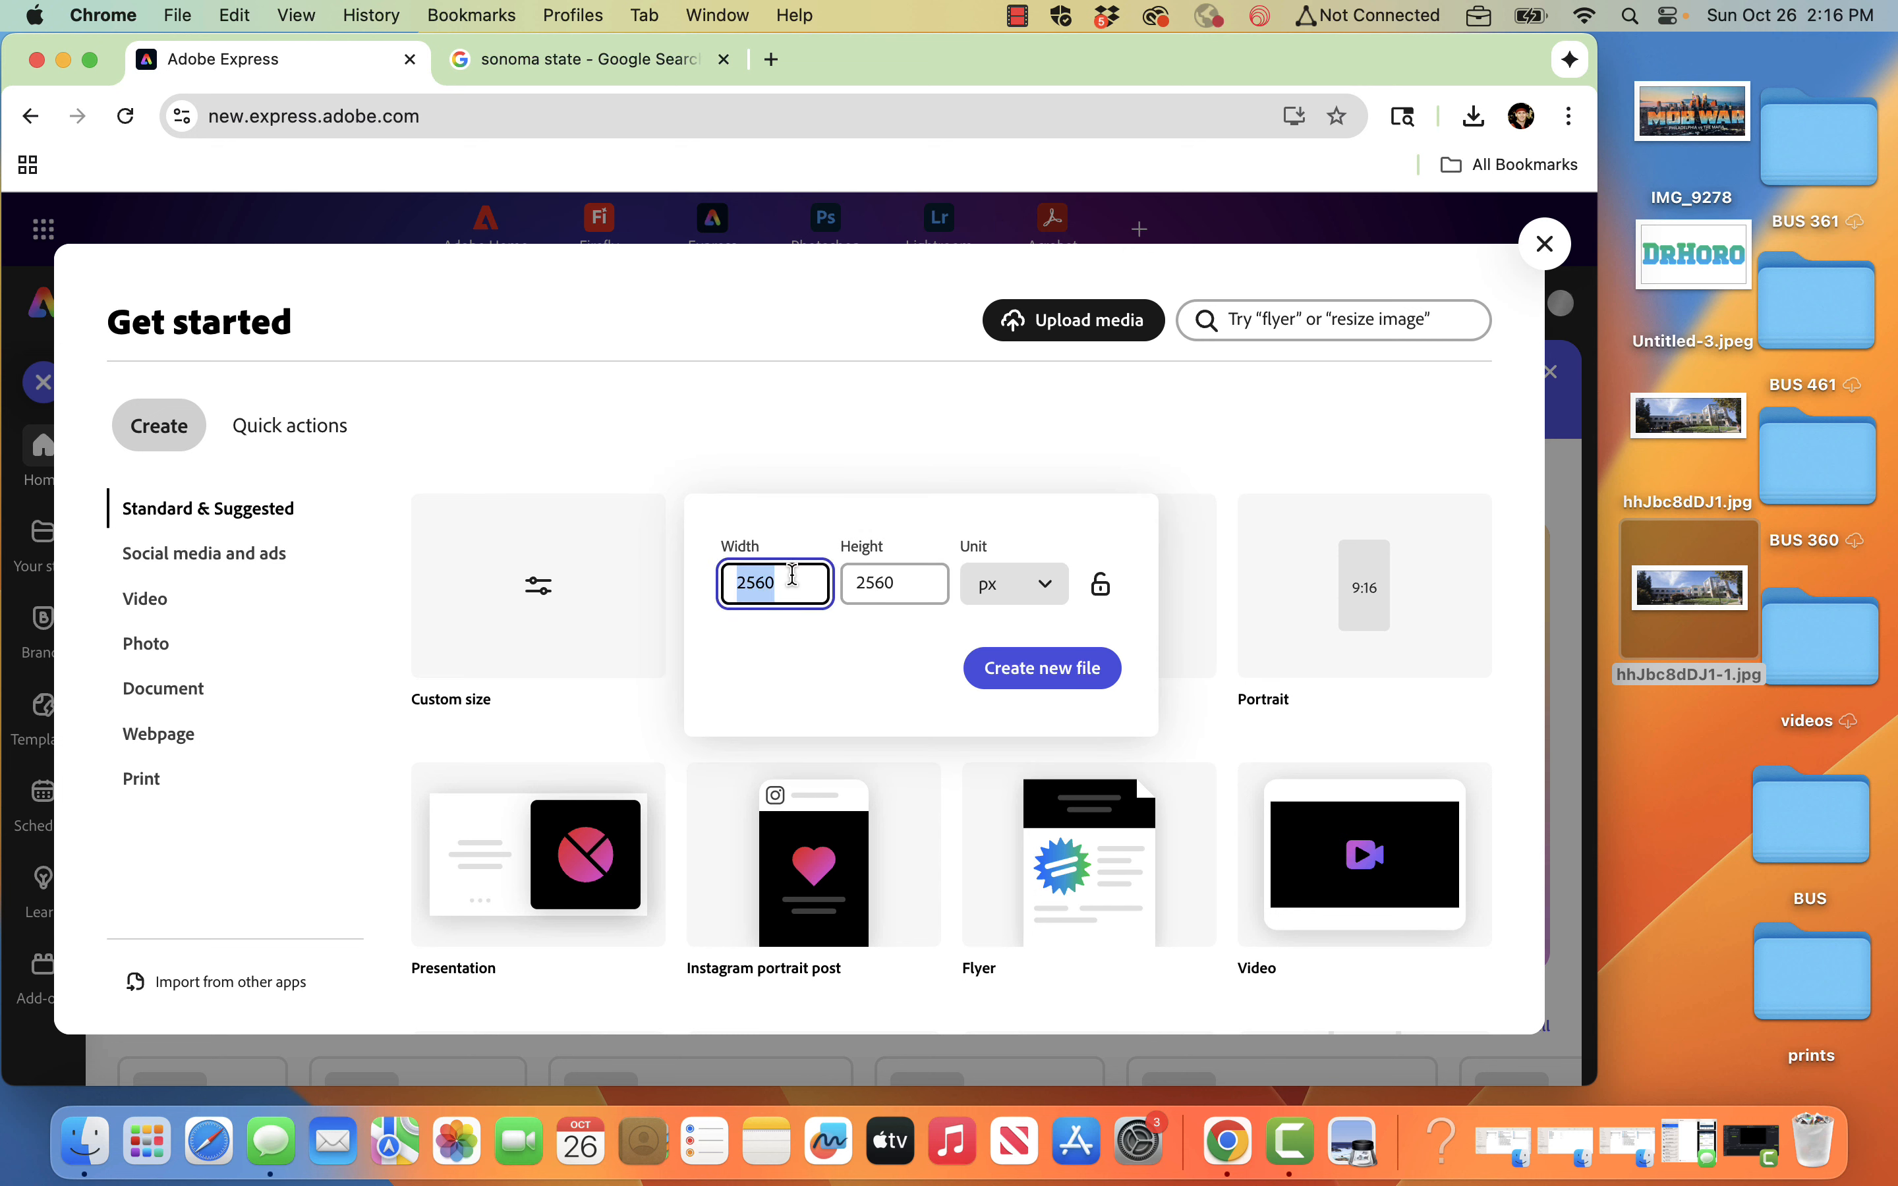
text(1920)
key(Tab)
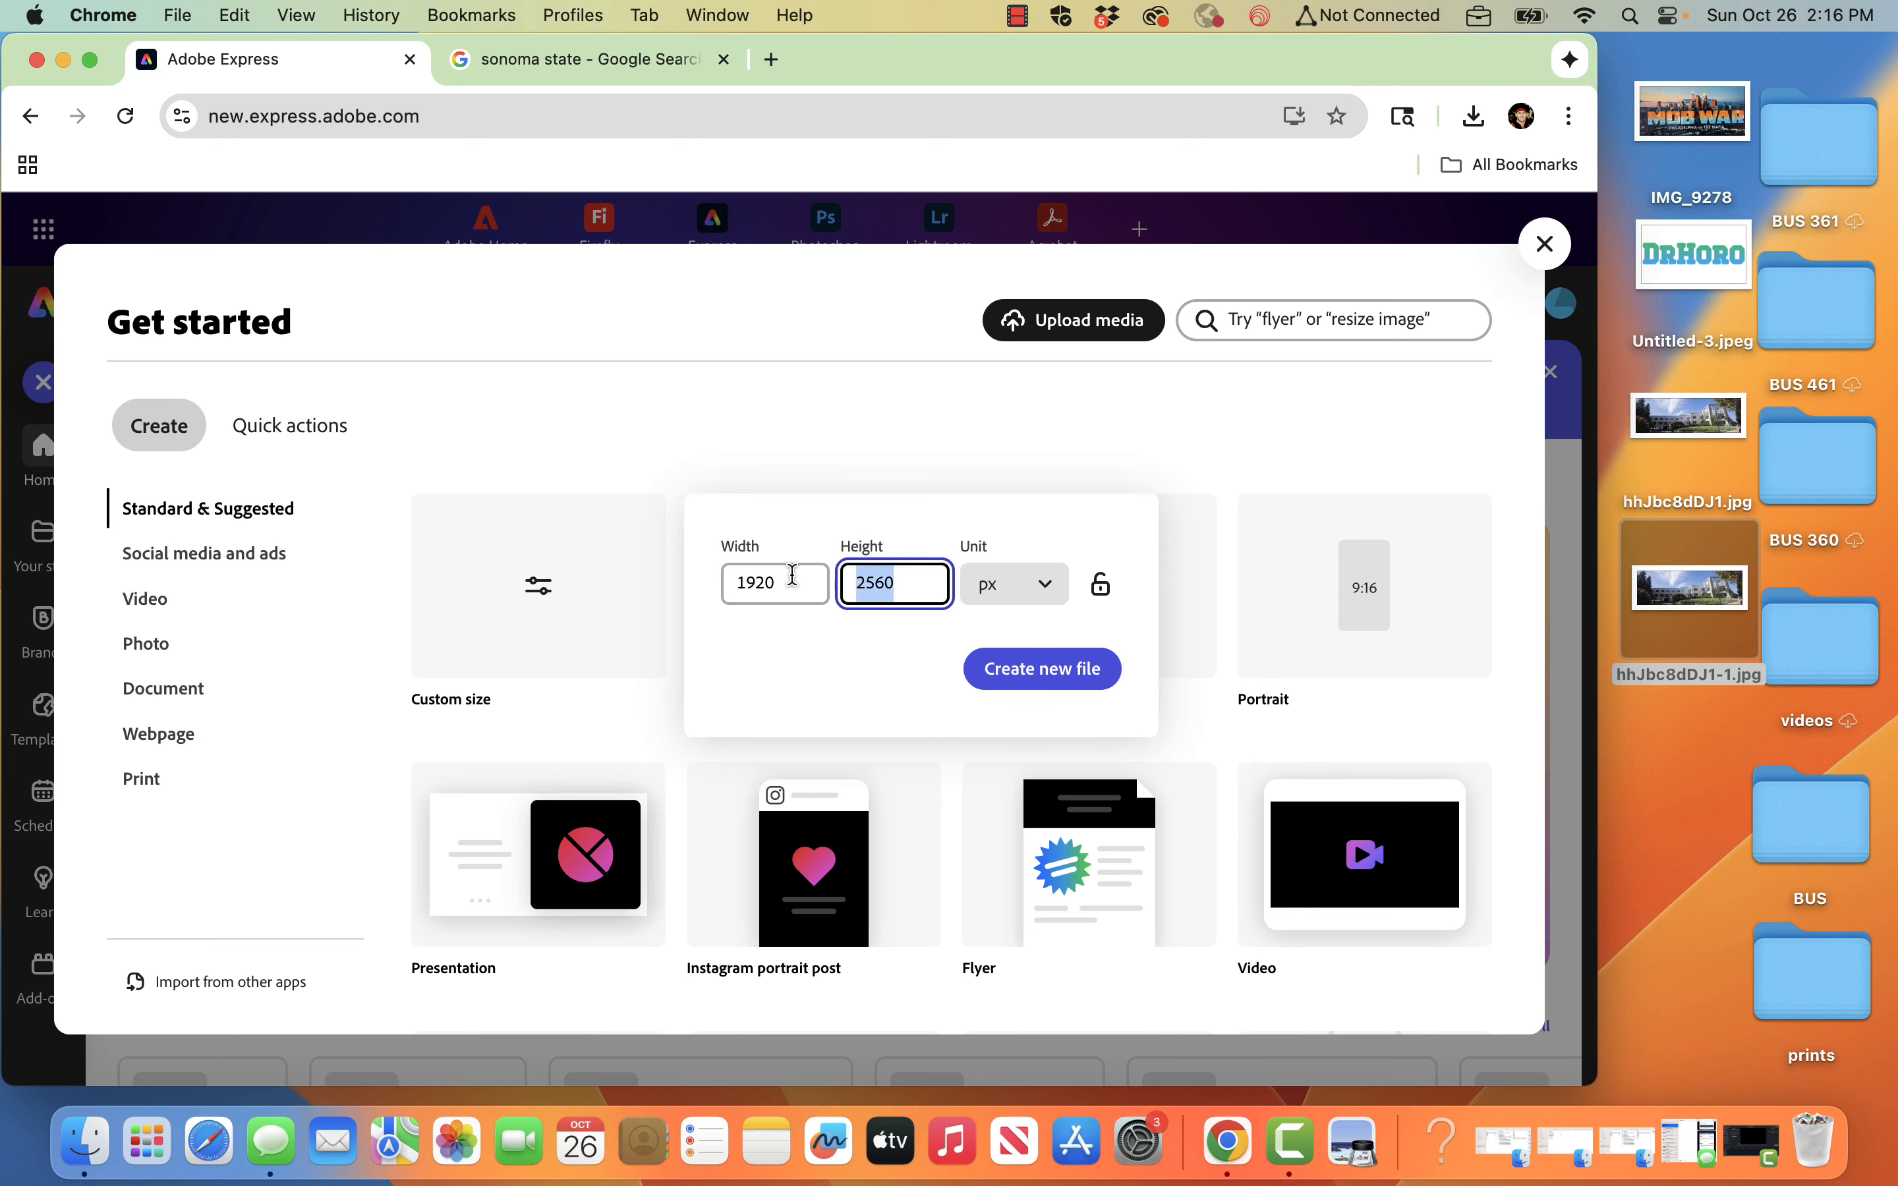
text(1080)
click(1073, 688)
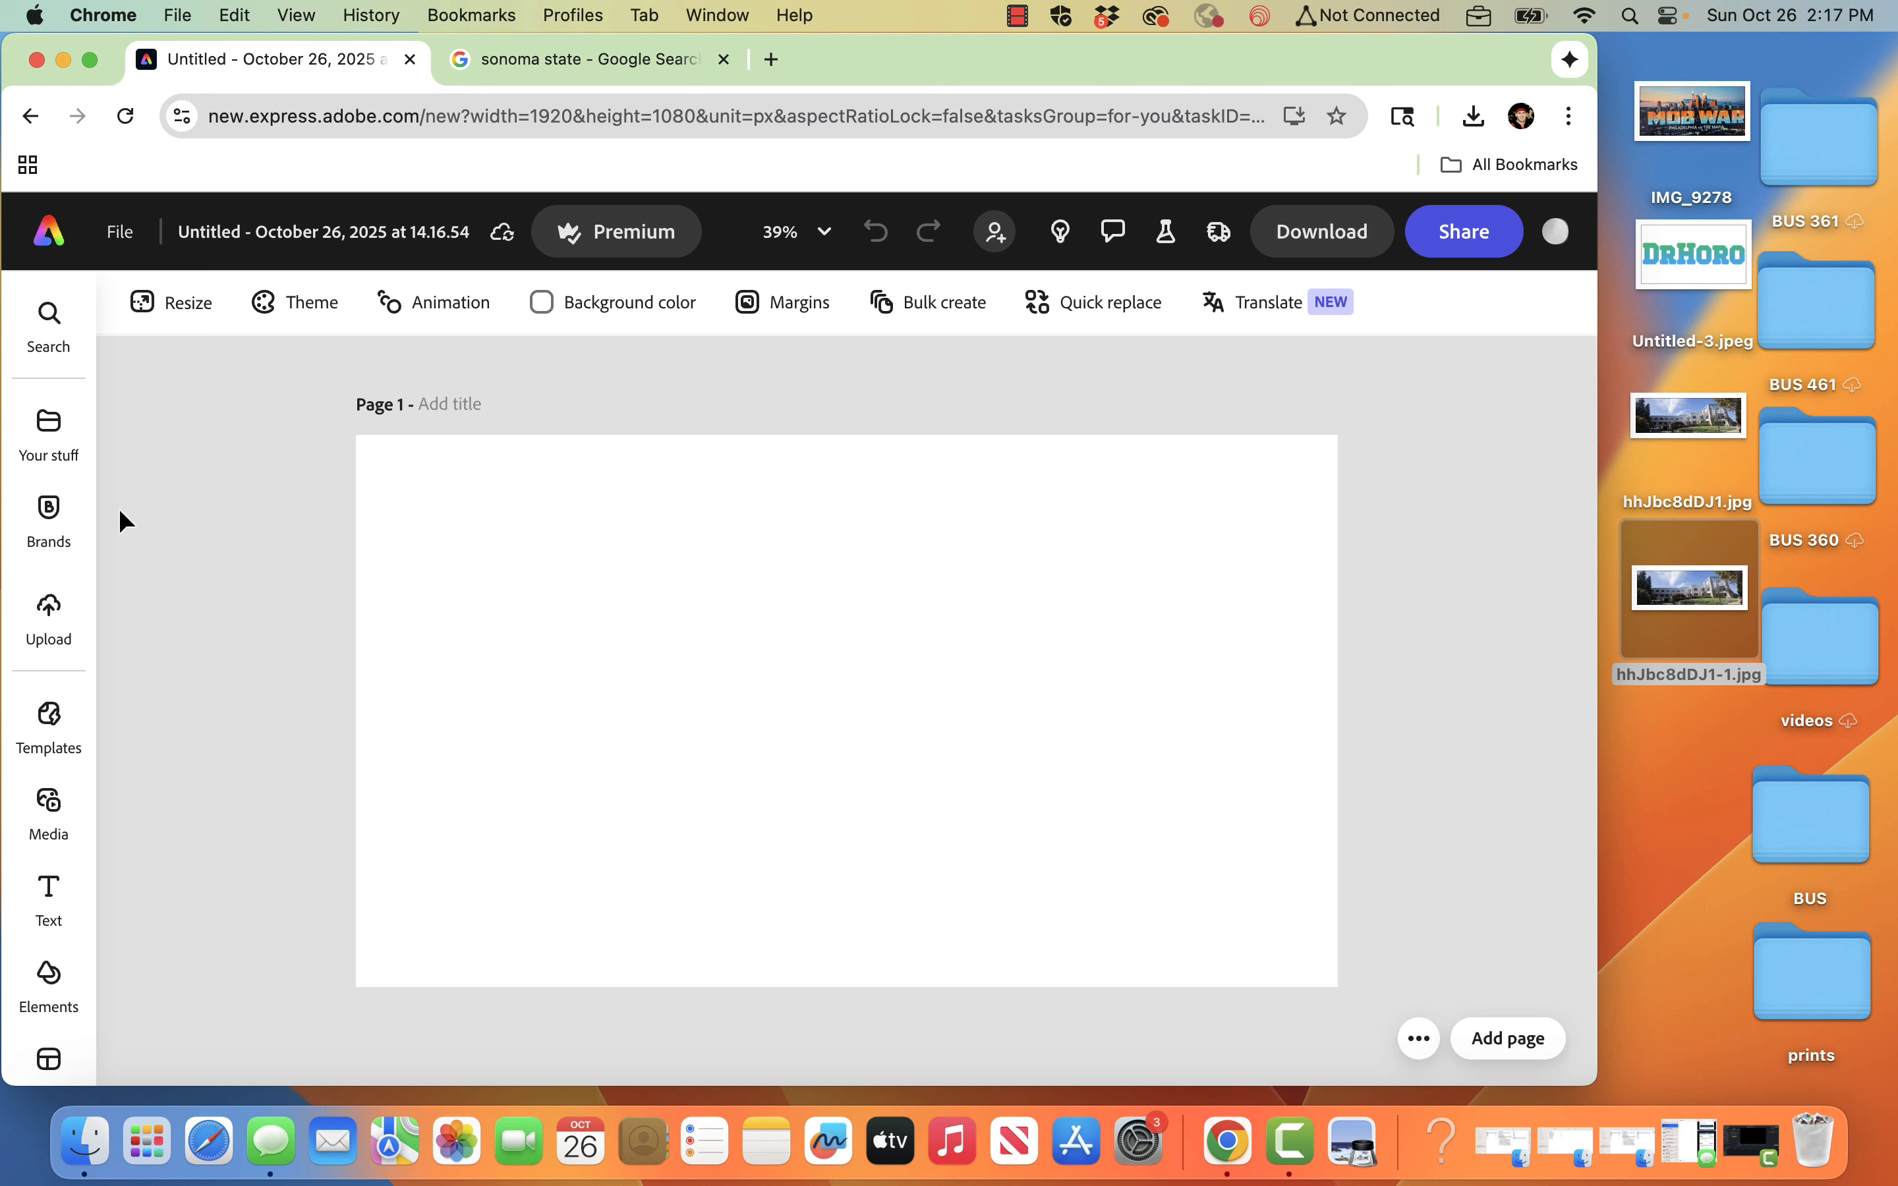
- Add a new text box to the blank page and open its font list
click(51, 898)
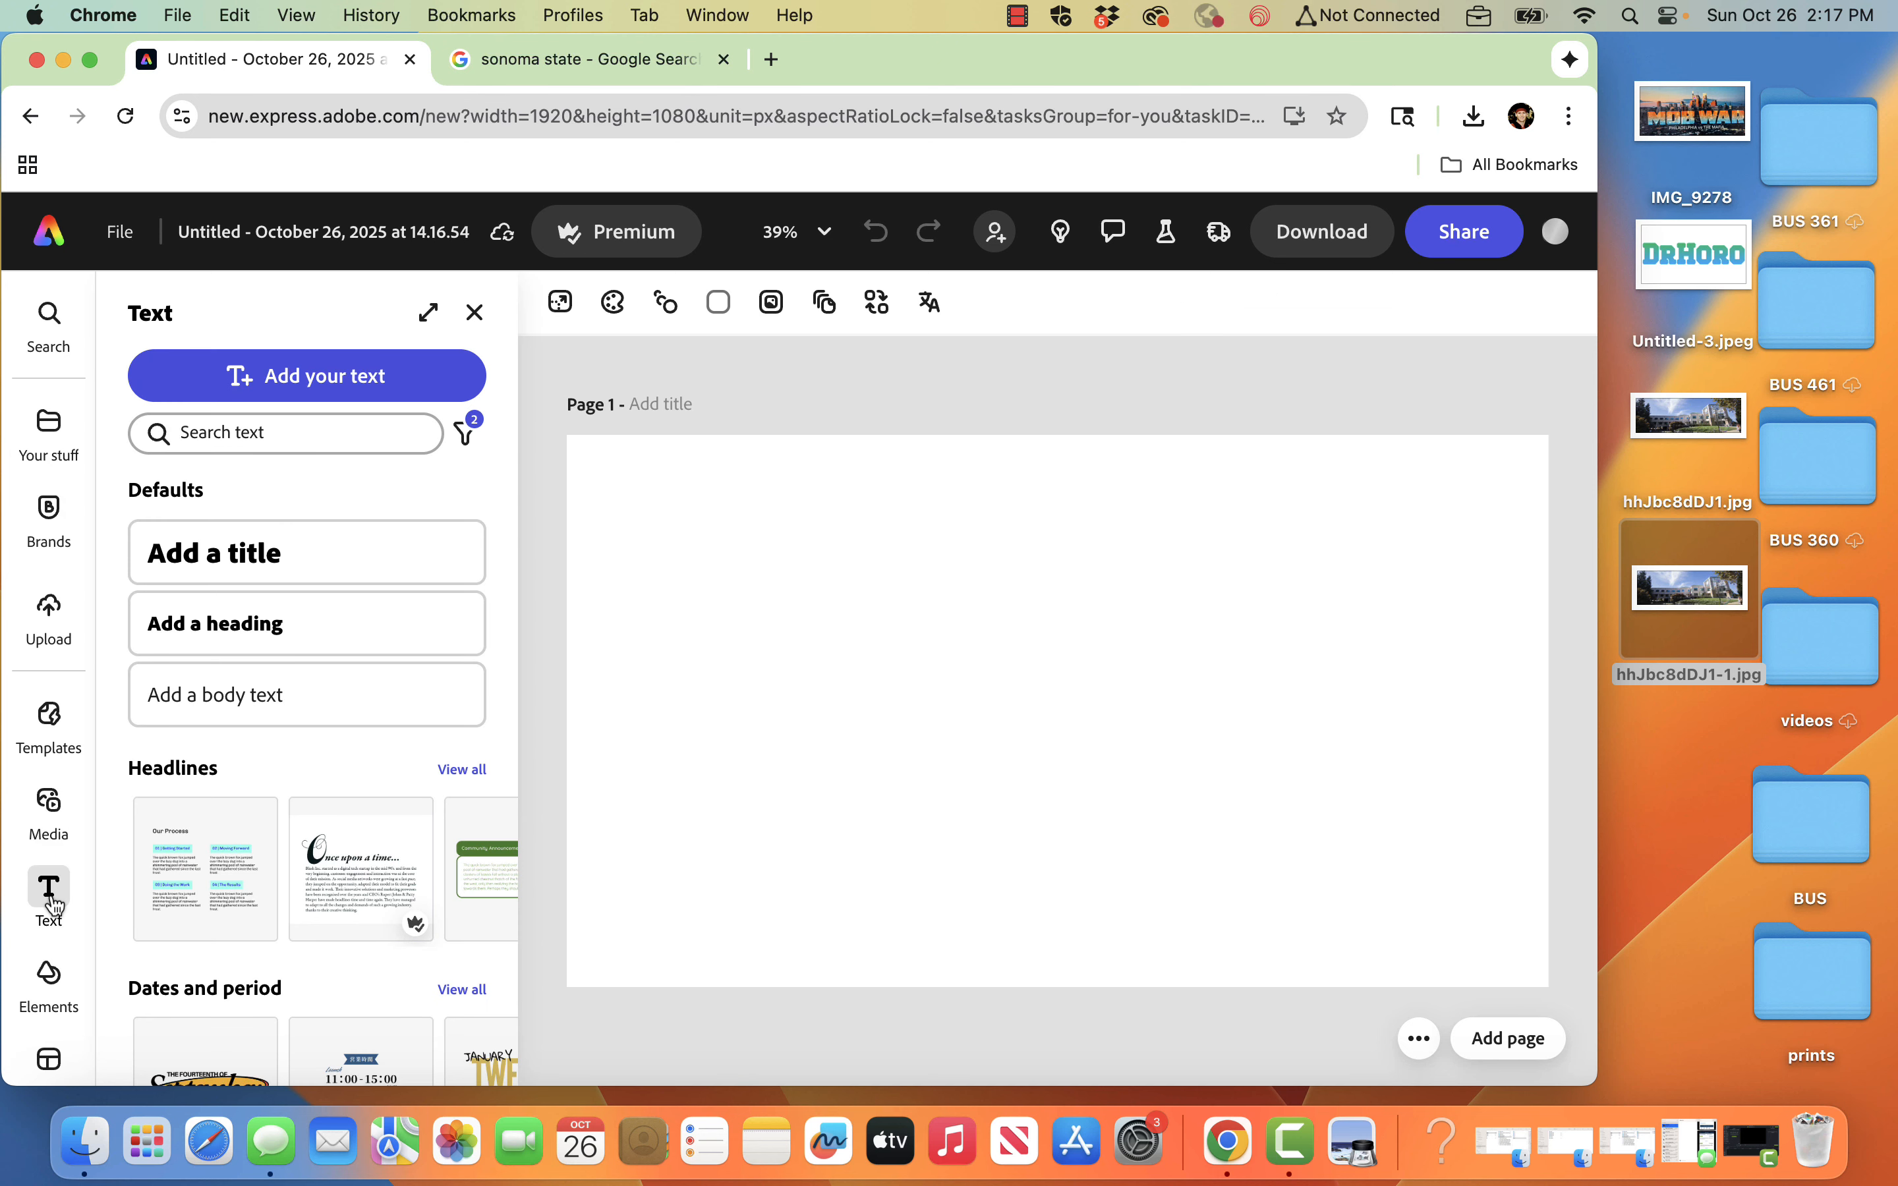
click(336, 383)
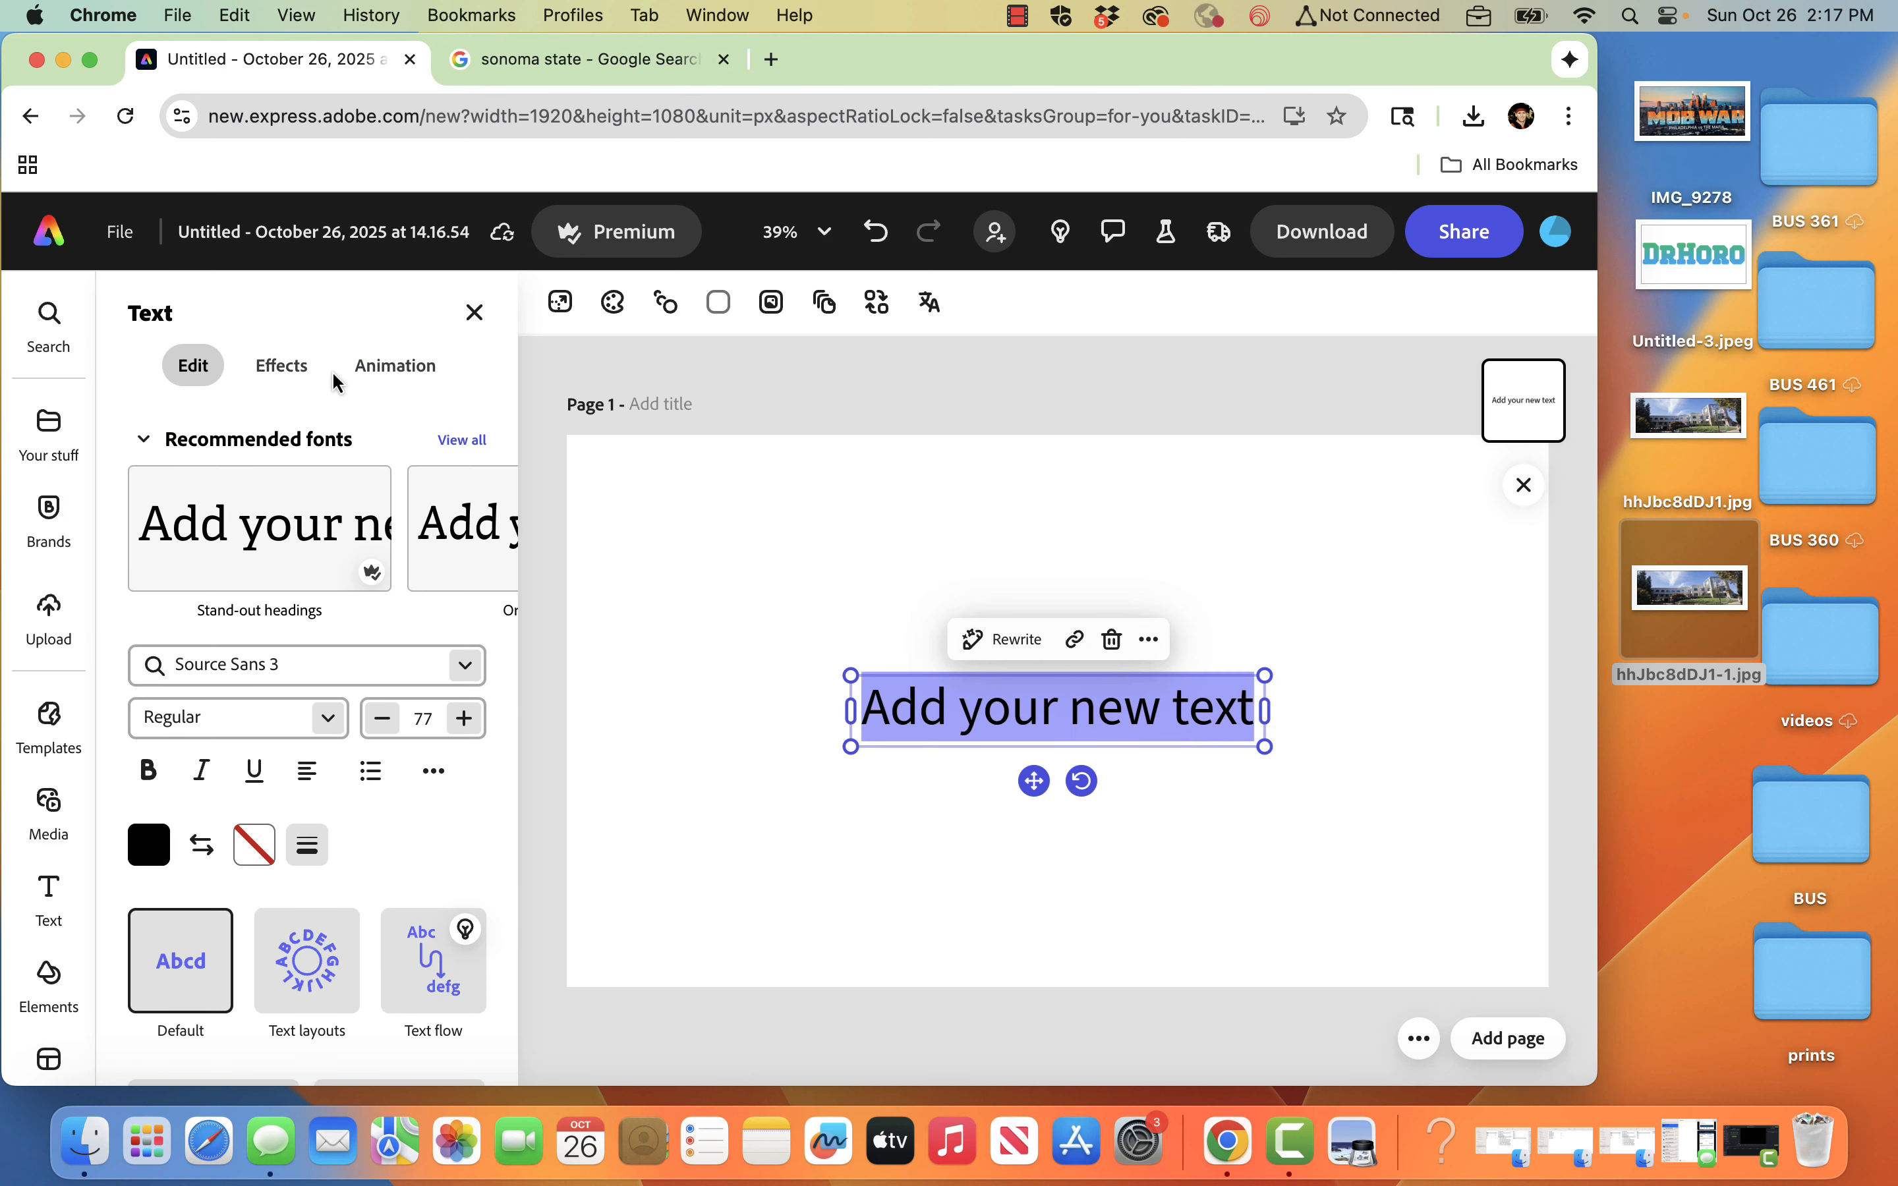
click(466, 666)
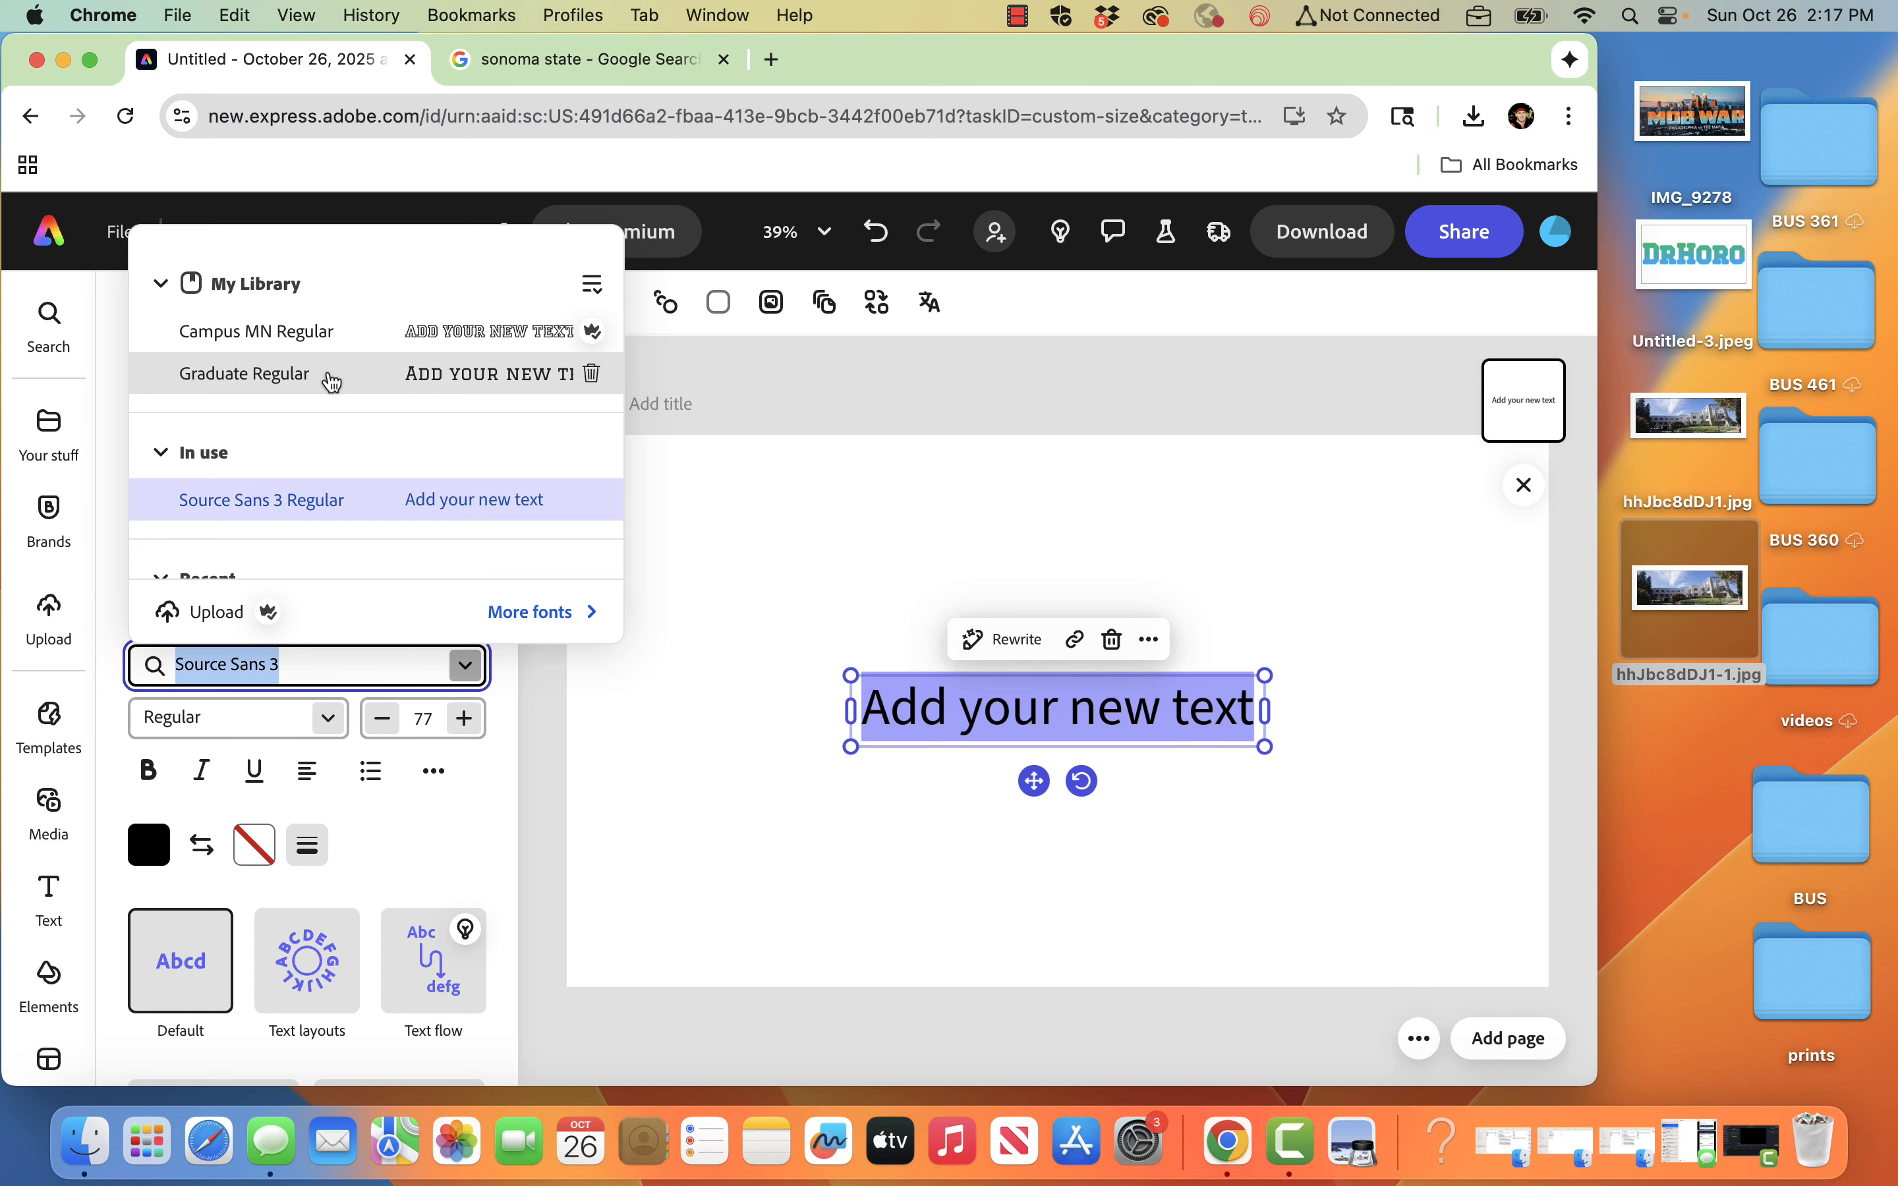
- Open the Adobe Fonts site in a new tab, search for "graduate regular" and look over the Graduate font's entry
click(772, 59)
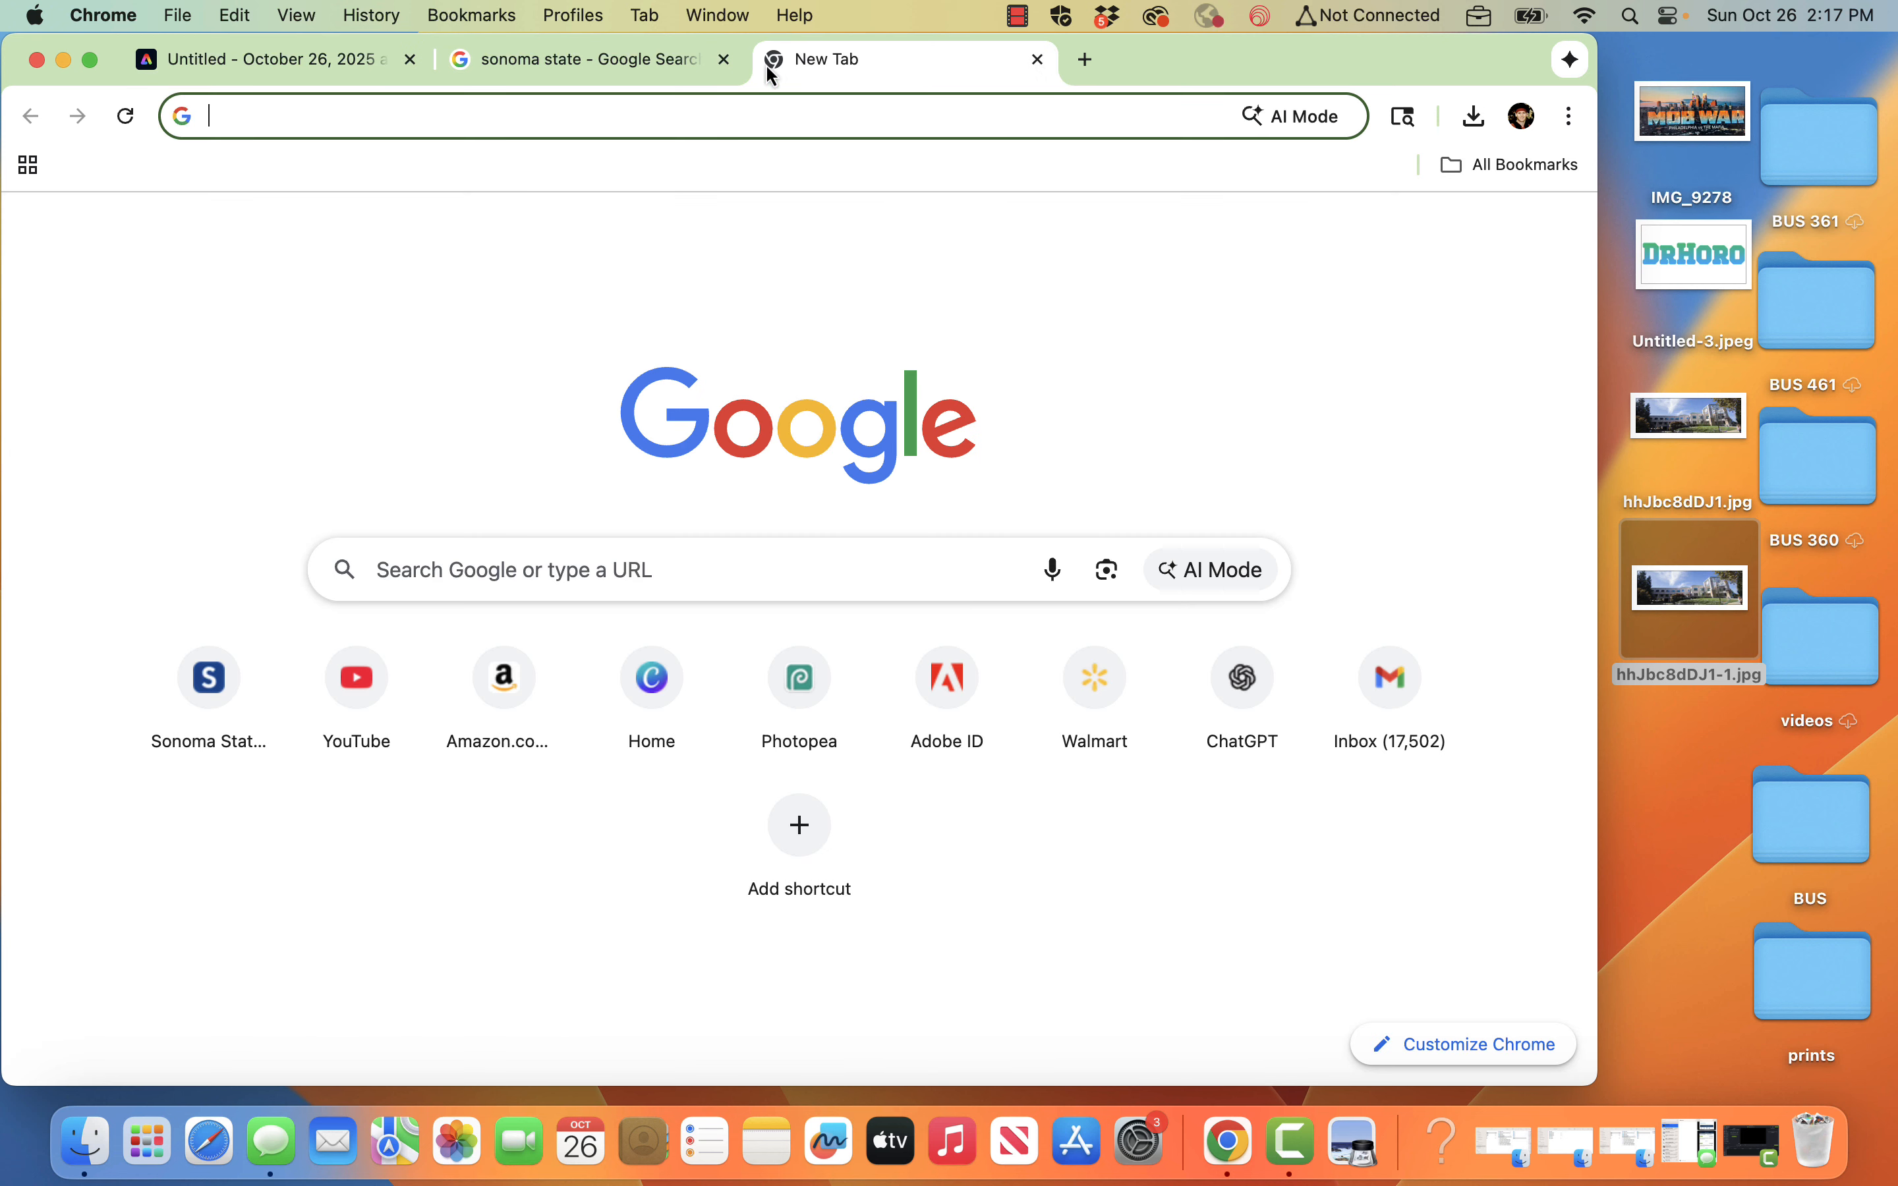
text(adobe font)
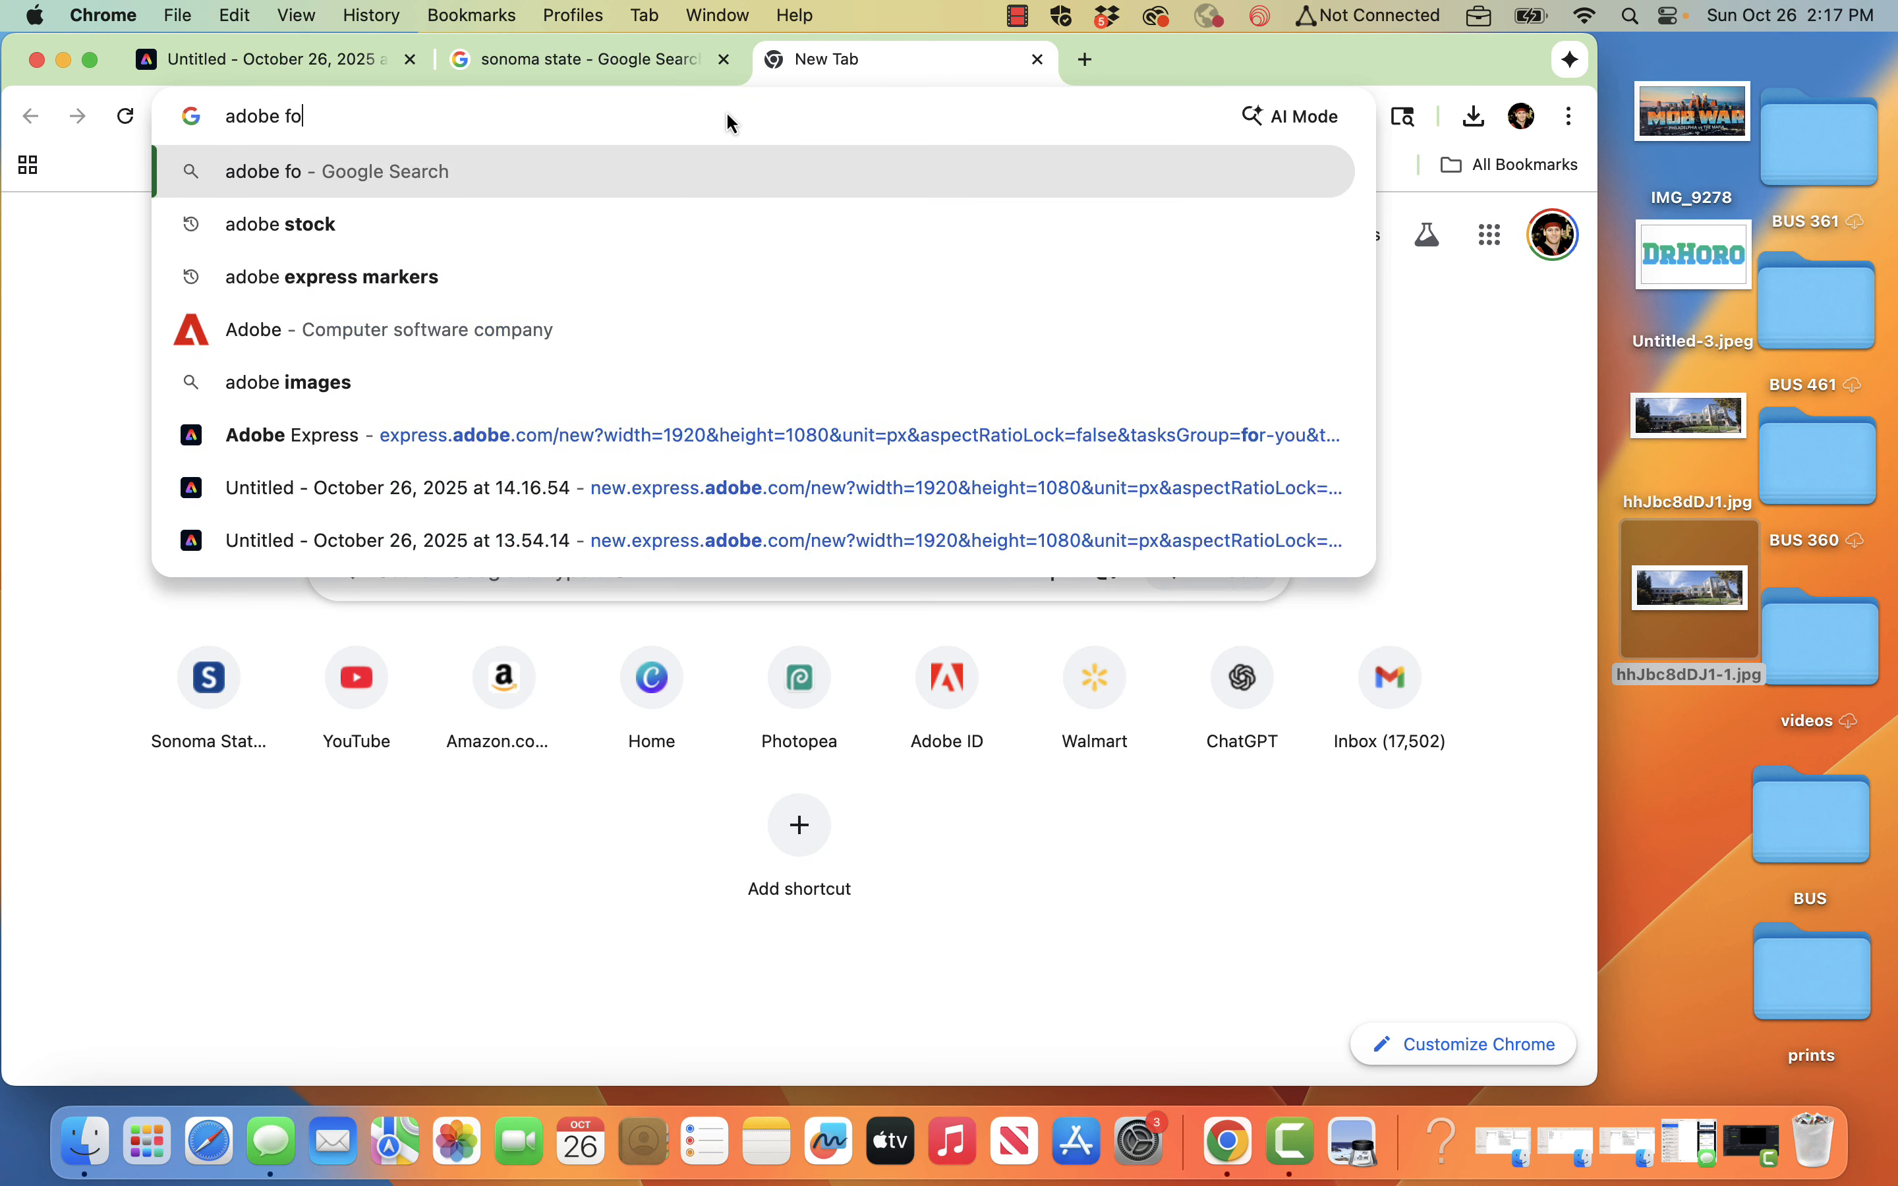
key(Return)
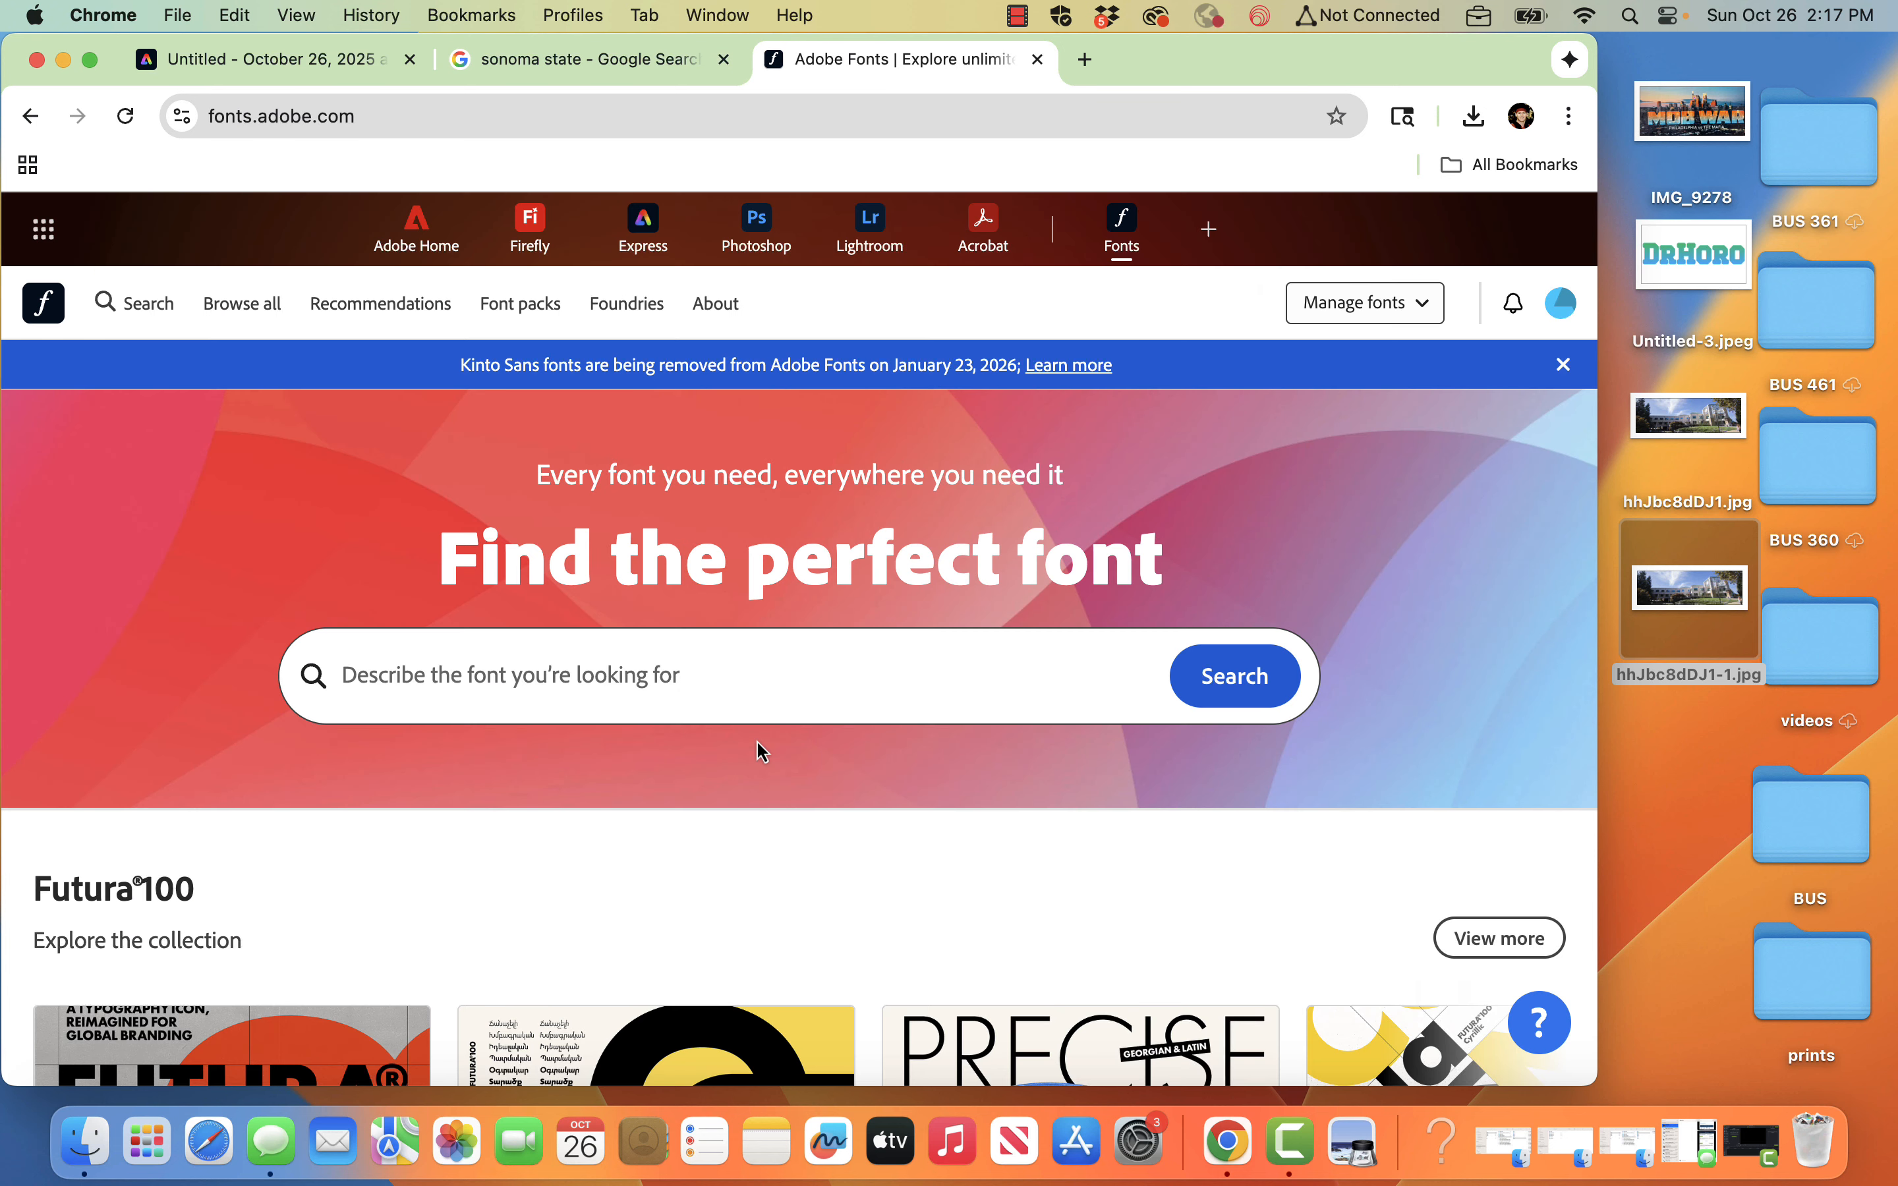
click(734, 675)
text(graduate regu)
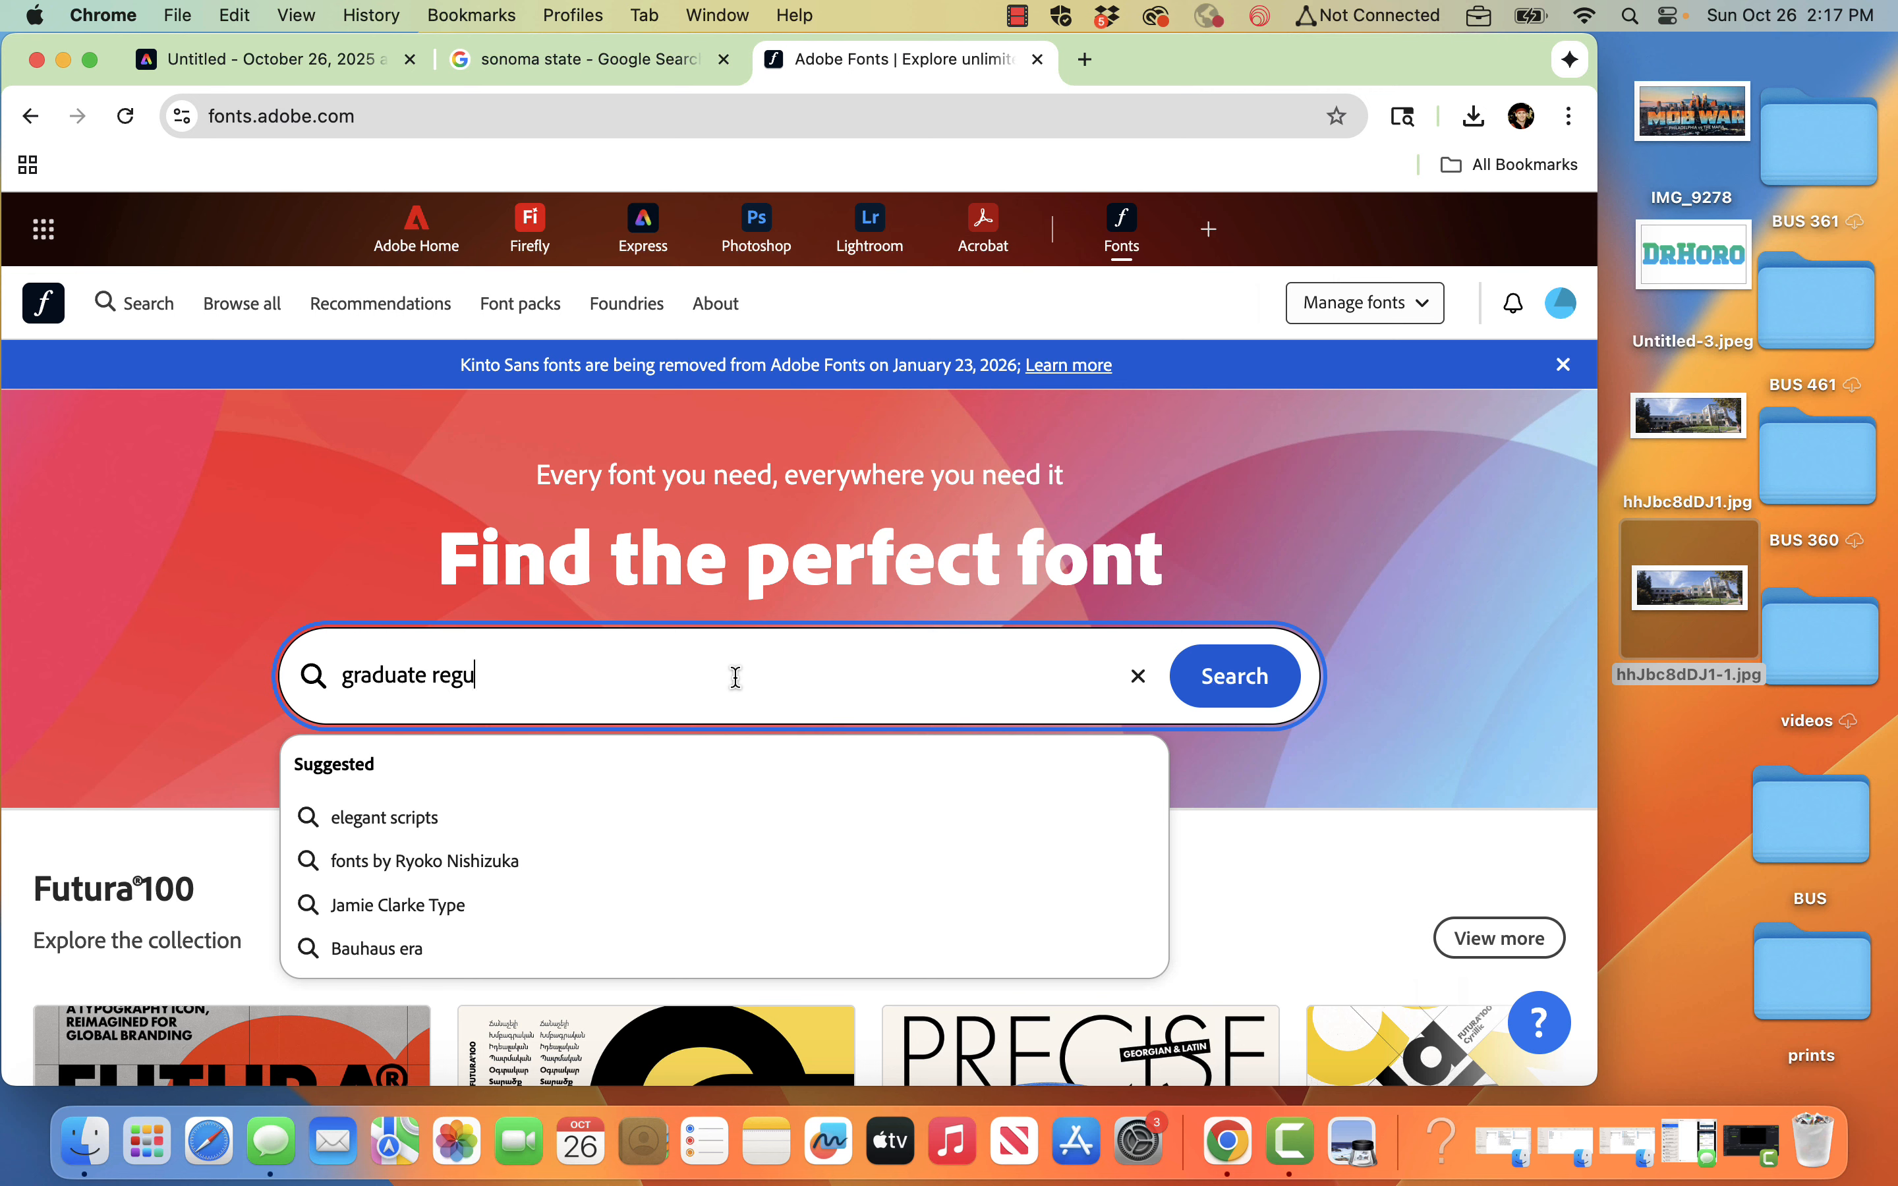
key(Return)
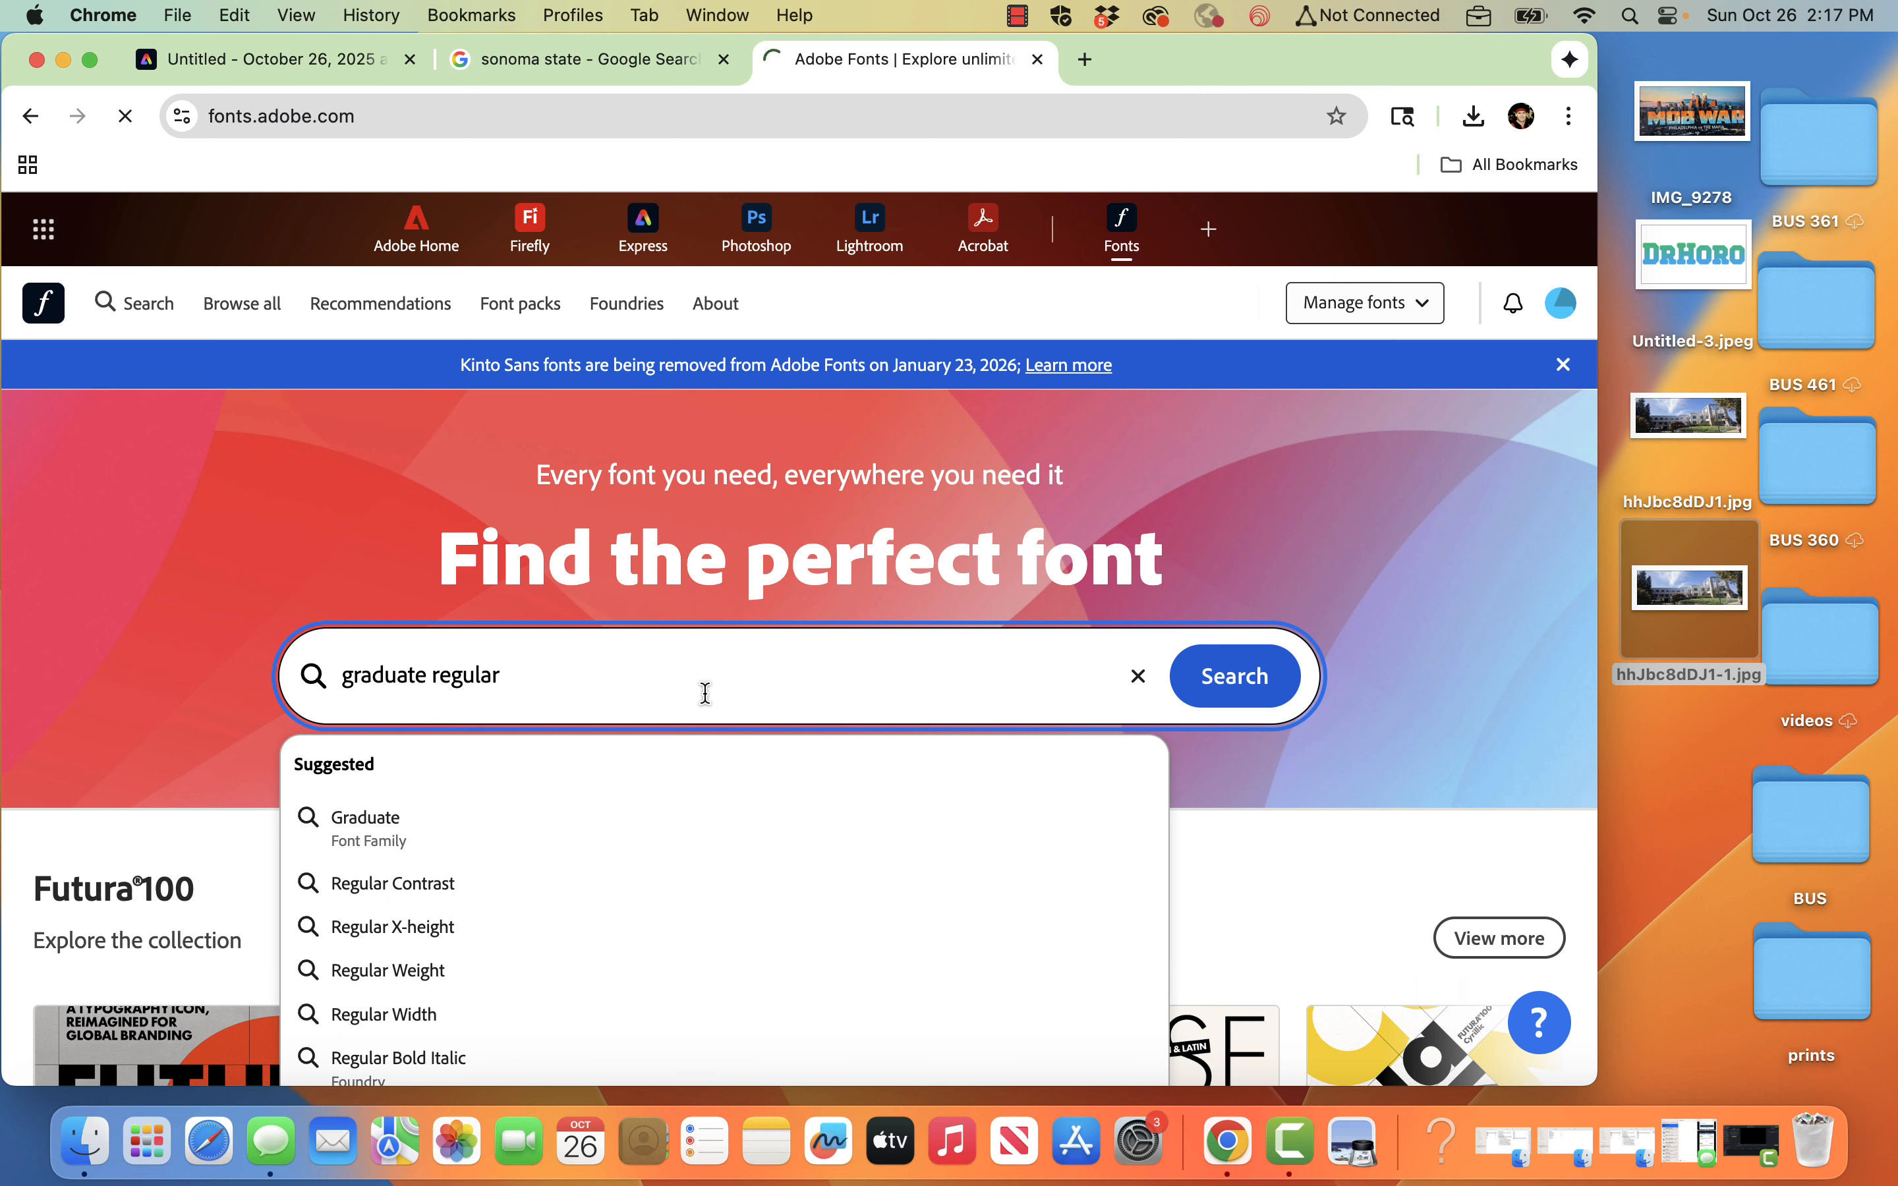
click(1229, 677)
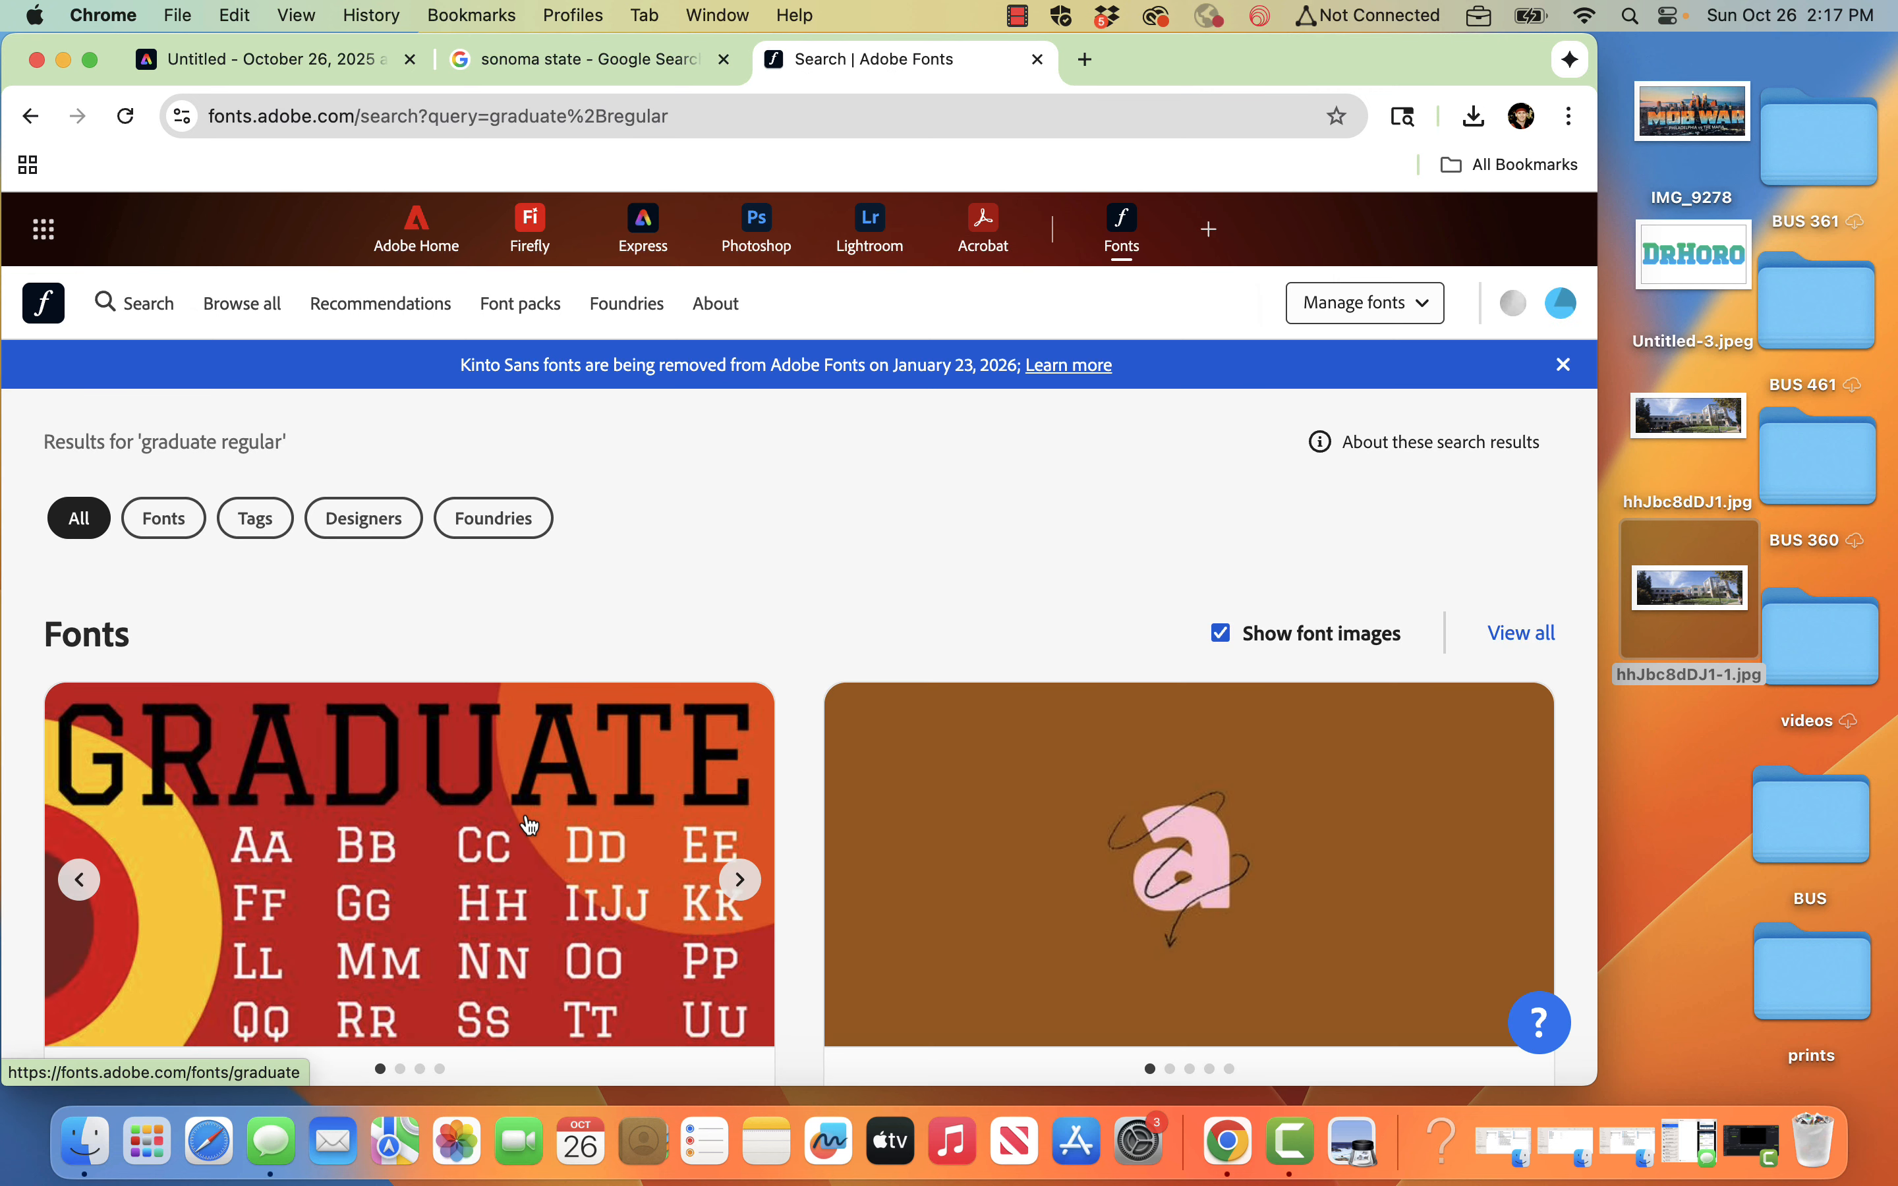
scroll(530, 827, down, 5)
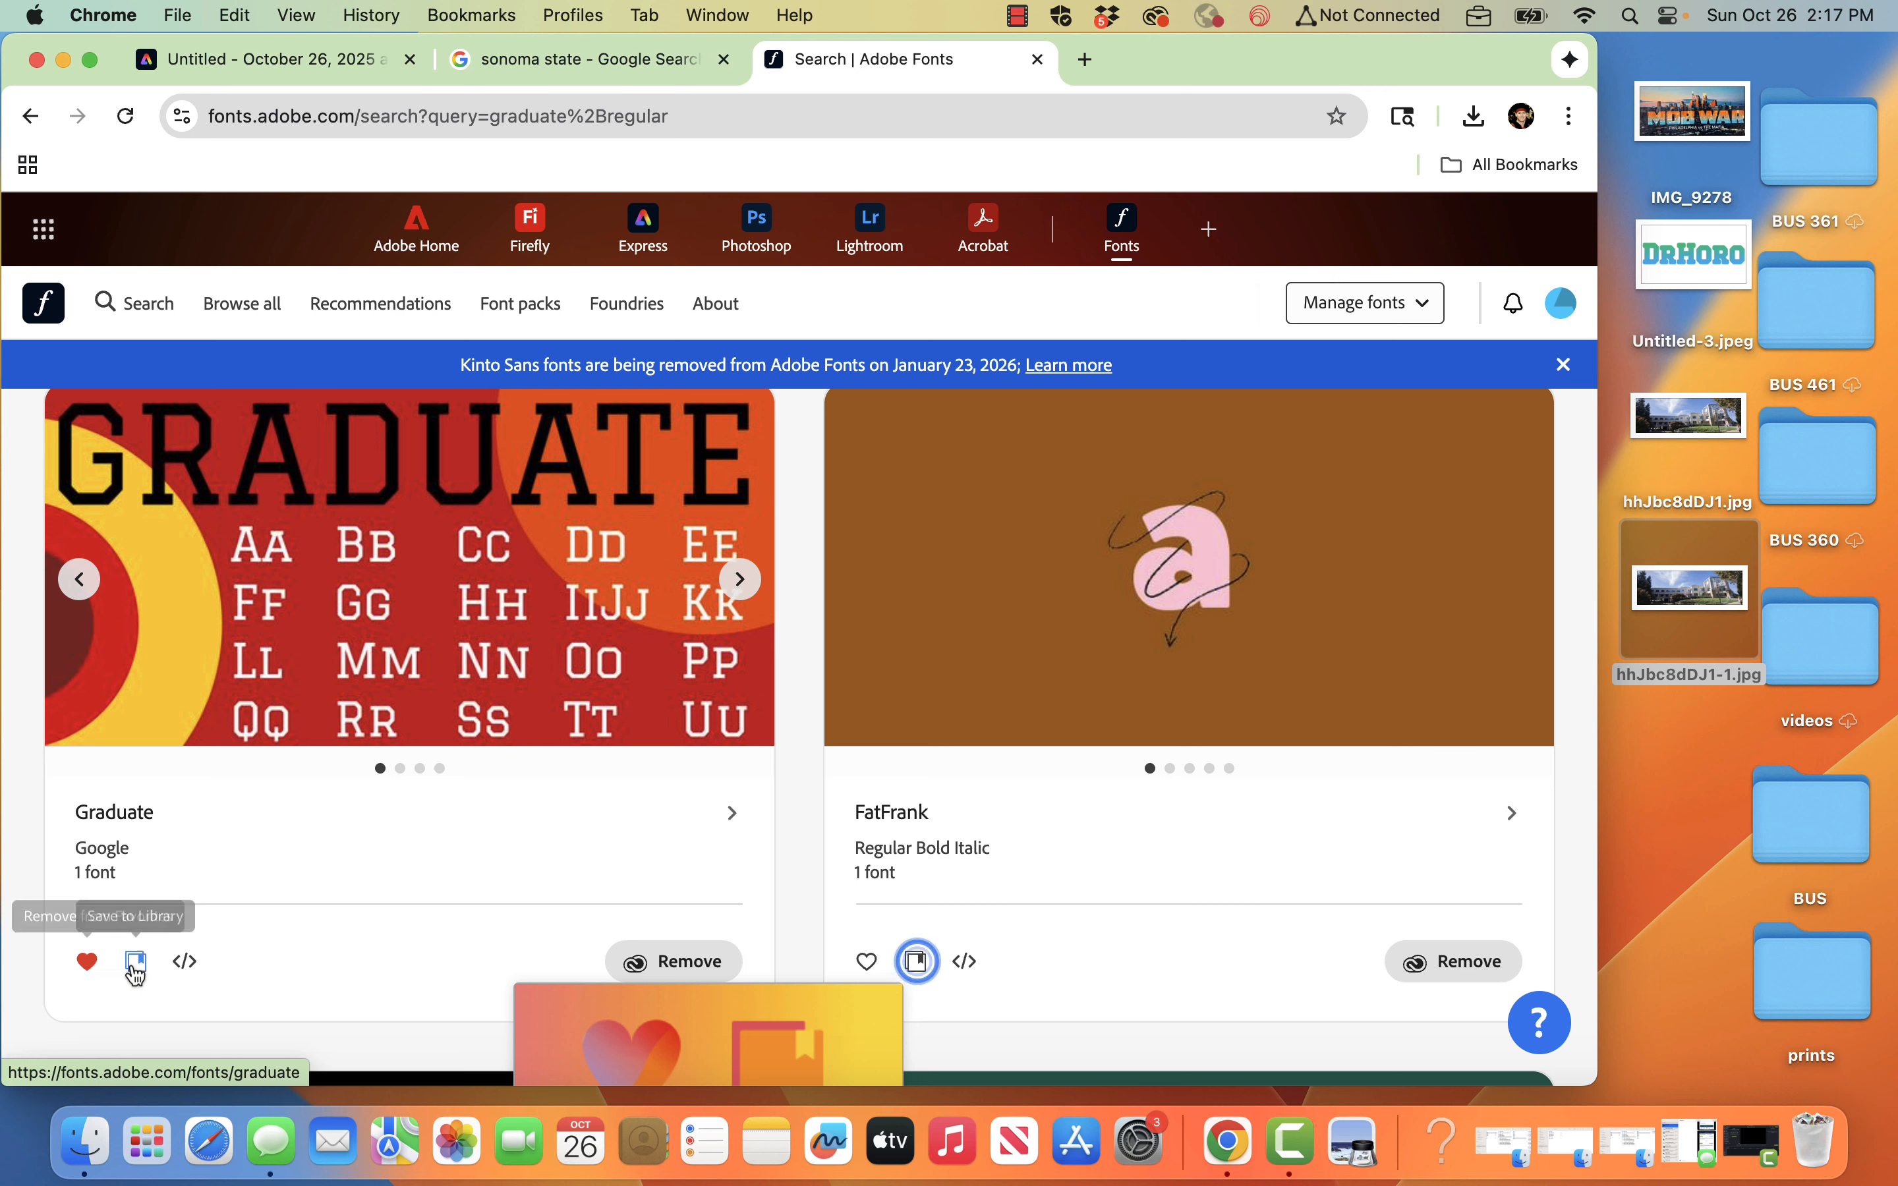
scroll(587, 938, down, 1)
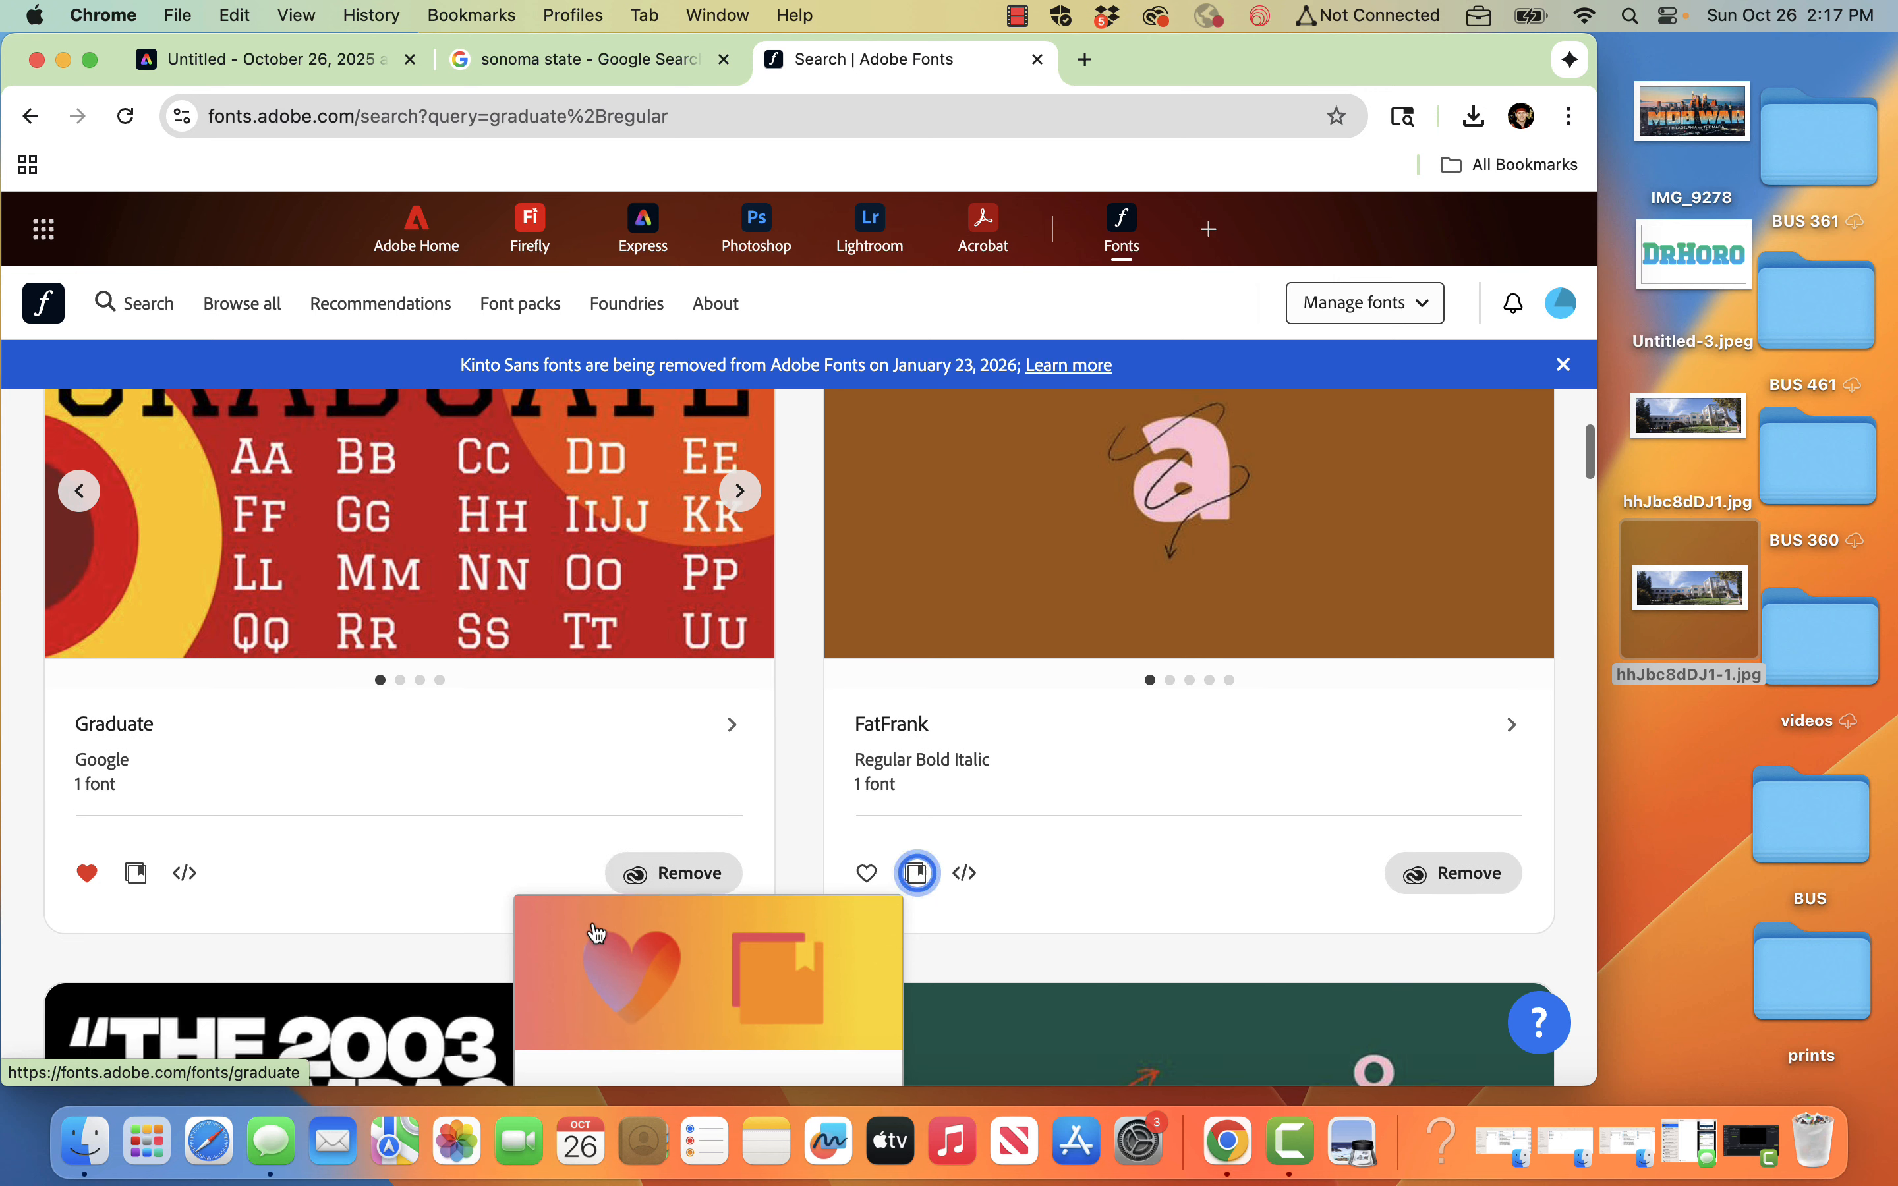
scroll(458, 837, down, 3)
scroll(458, 838, up, 10)
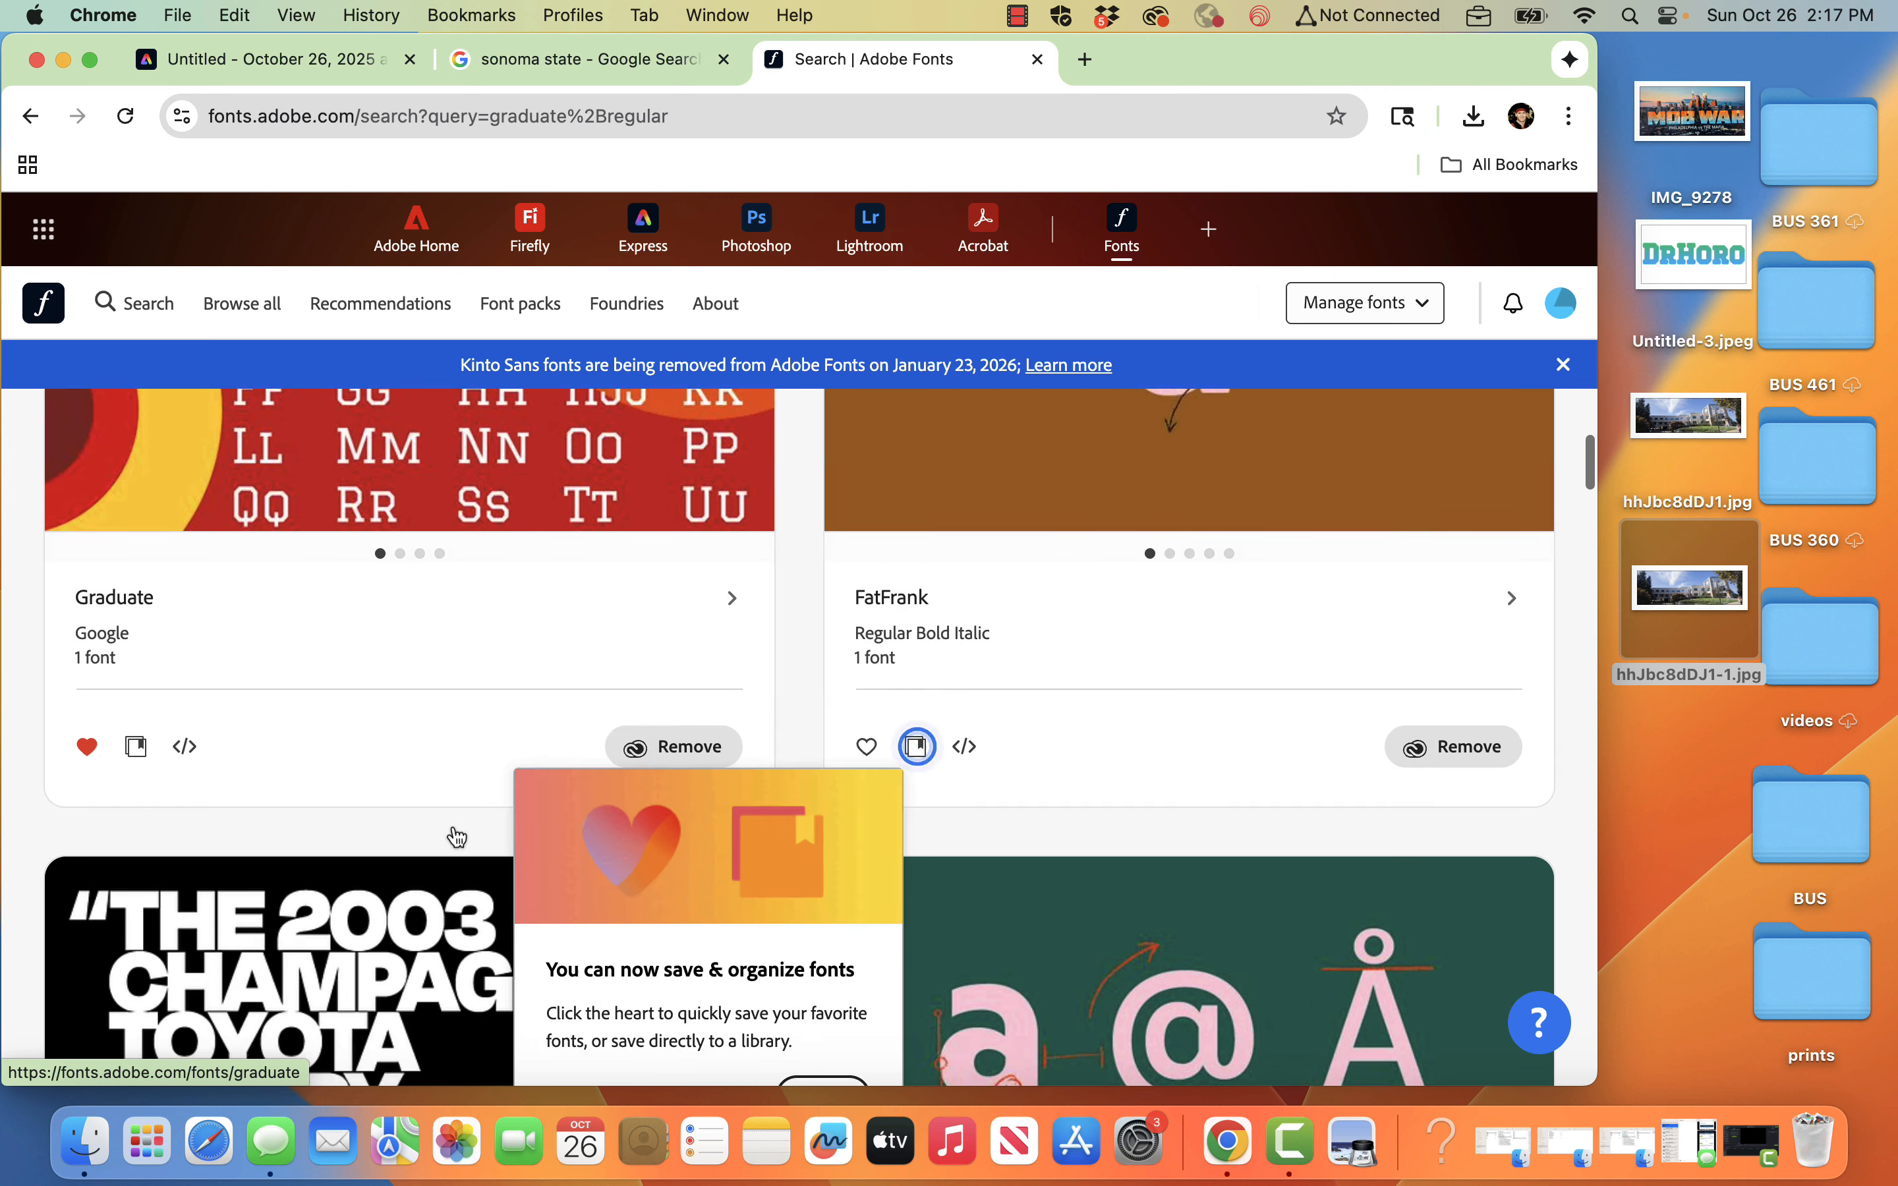
- Return to the Adobe Express file and replace the placeholder text with "DrHoro"
click(319, 57)
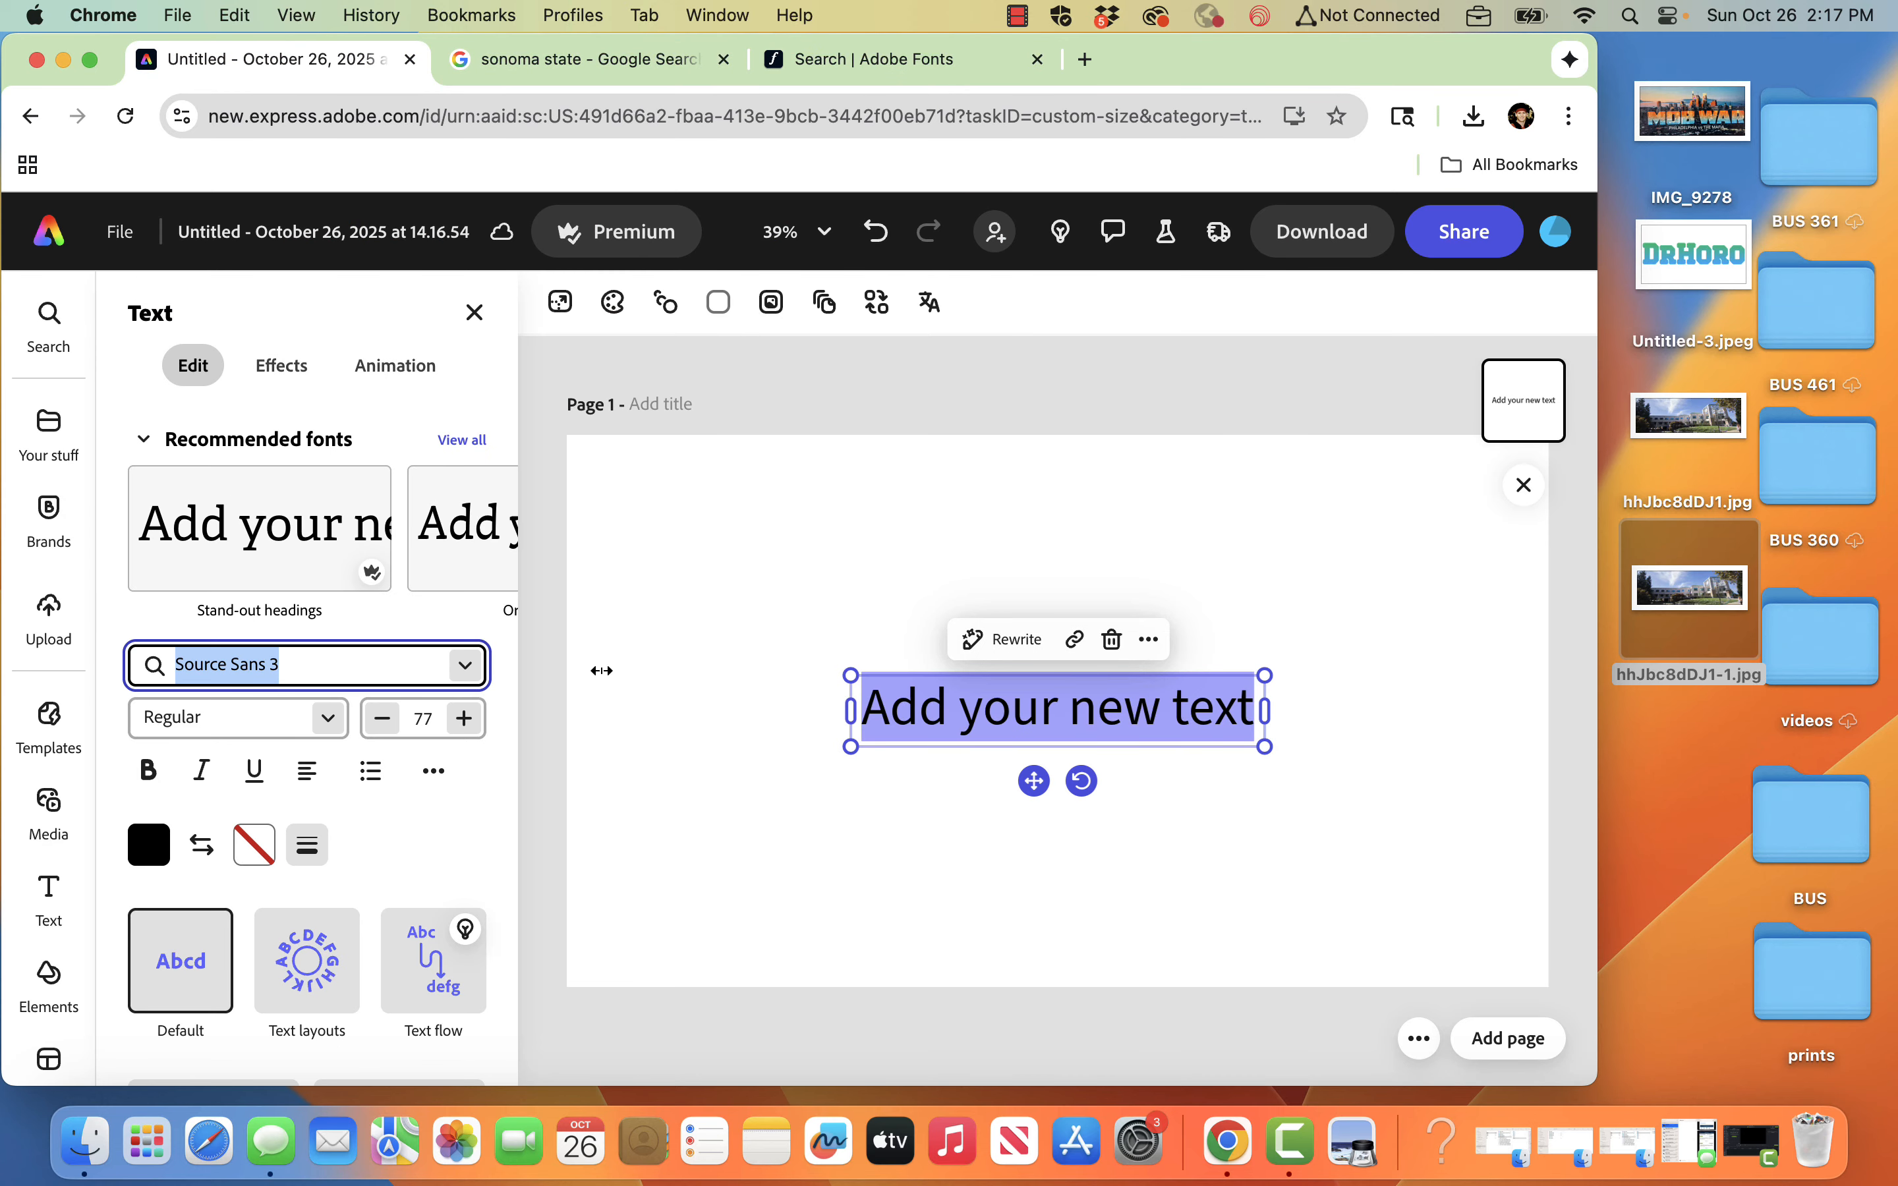
text(D)
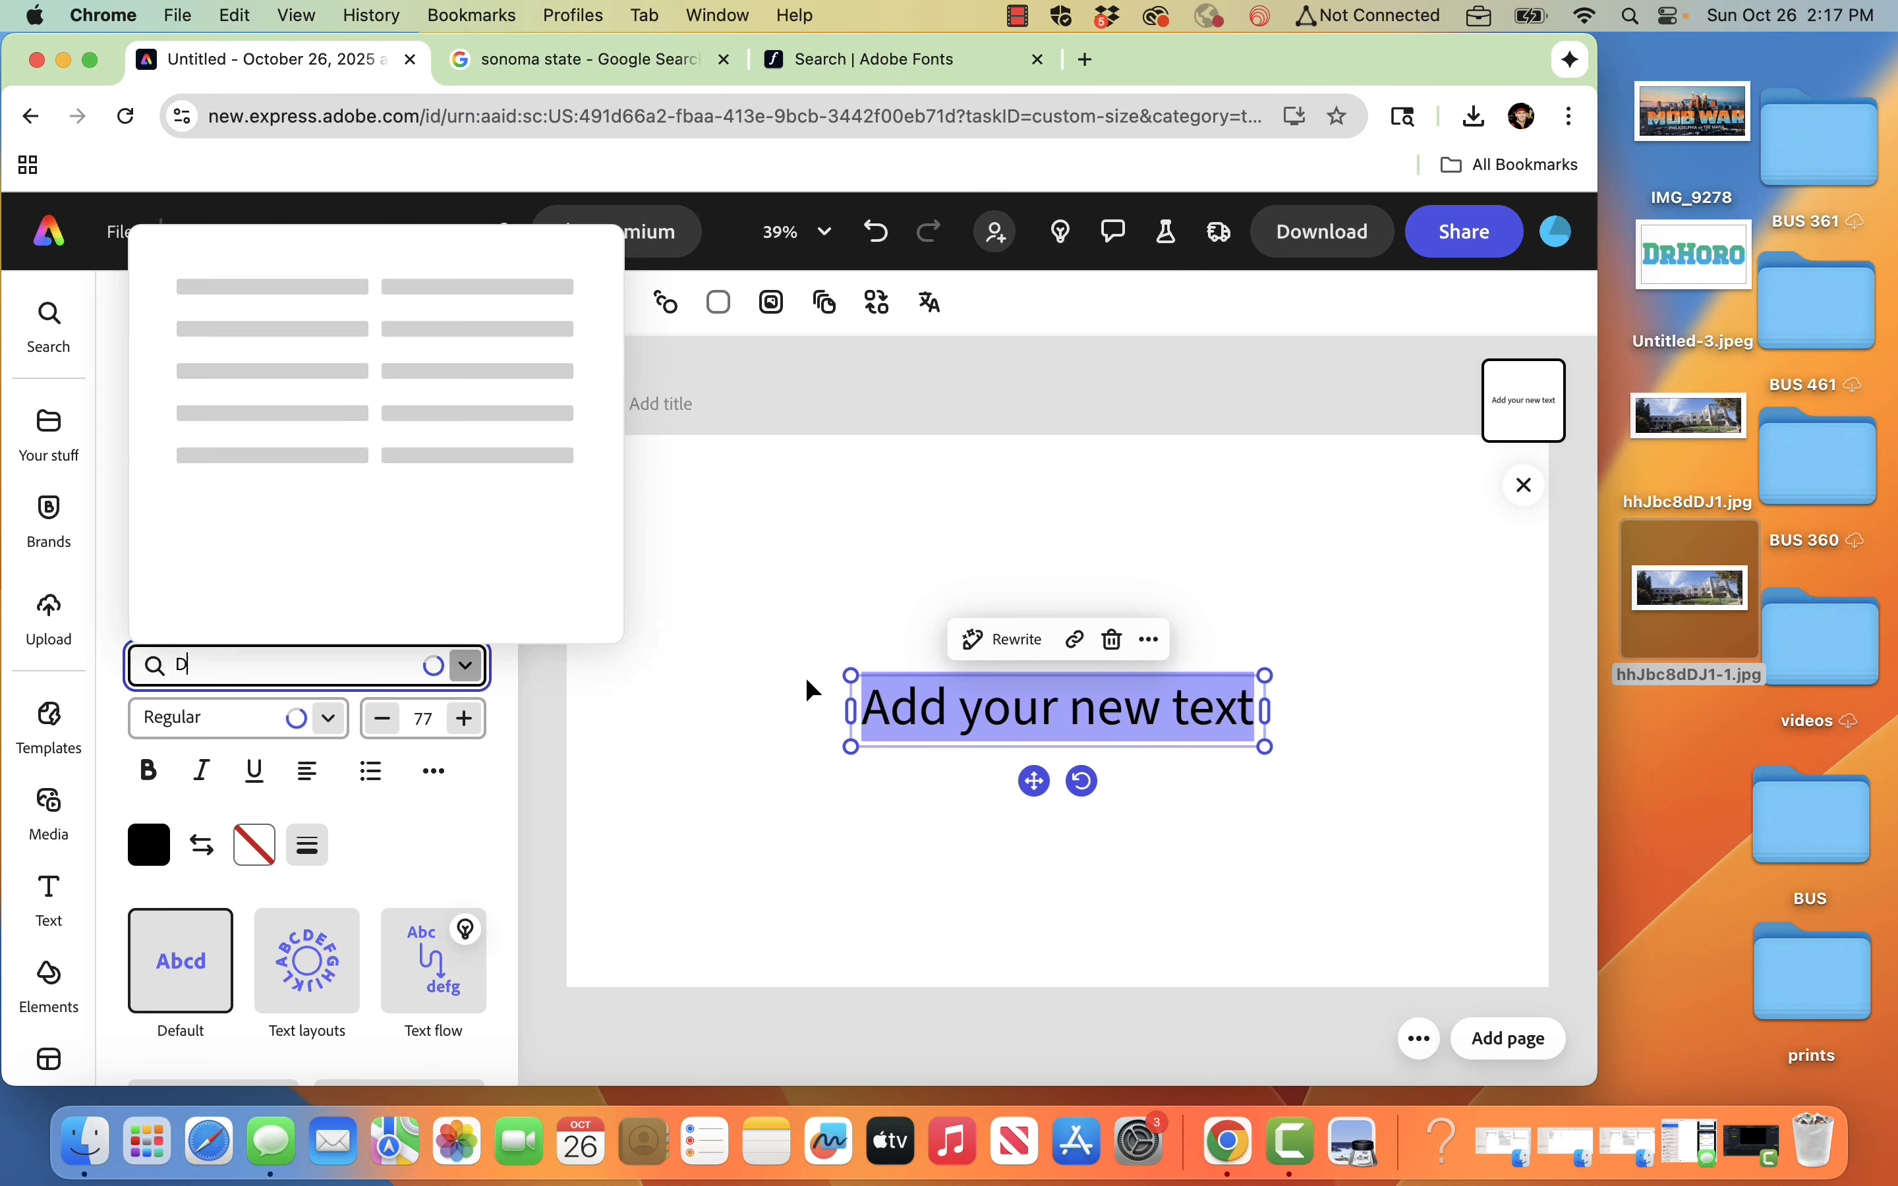
click(930, 817)
double_click(977, 710)
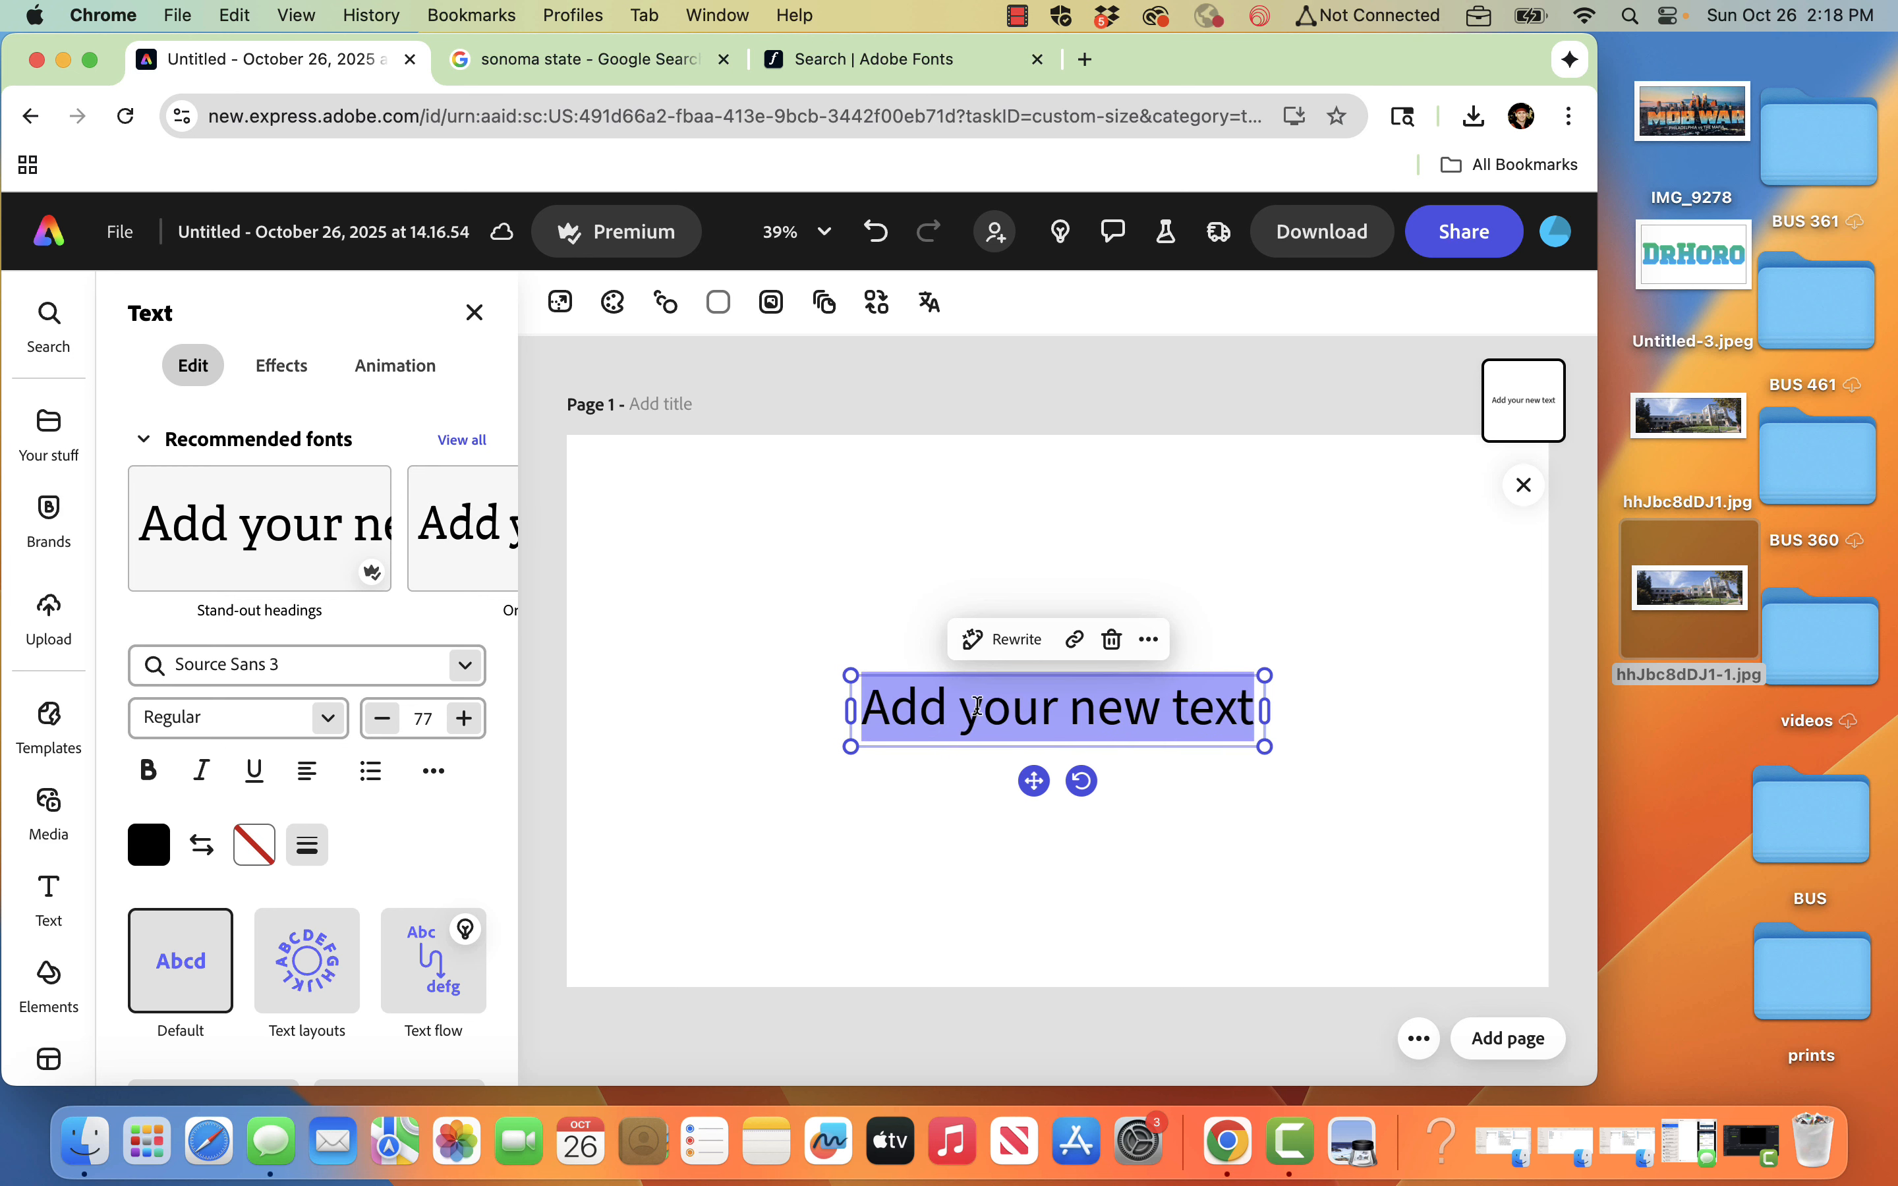
text(Dr)
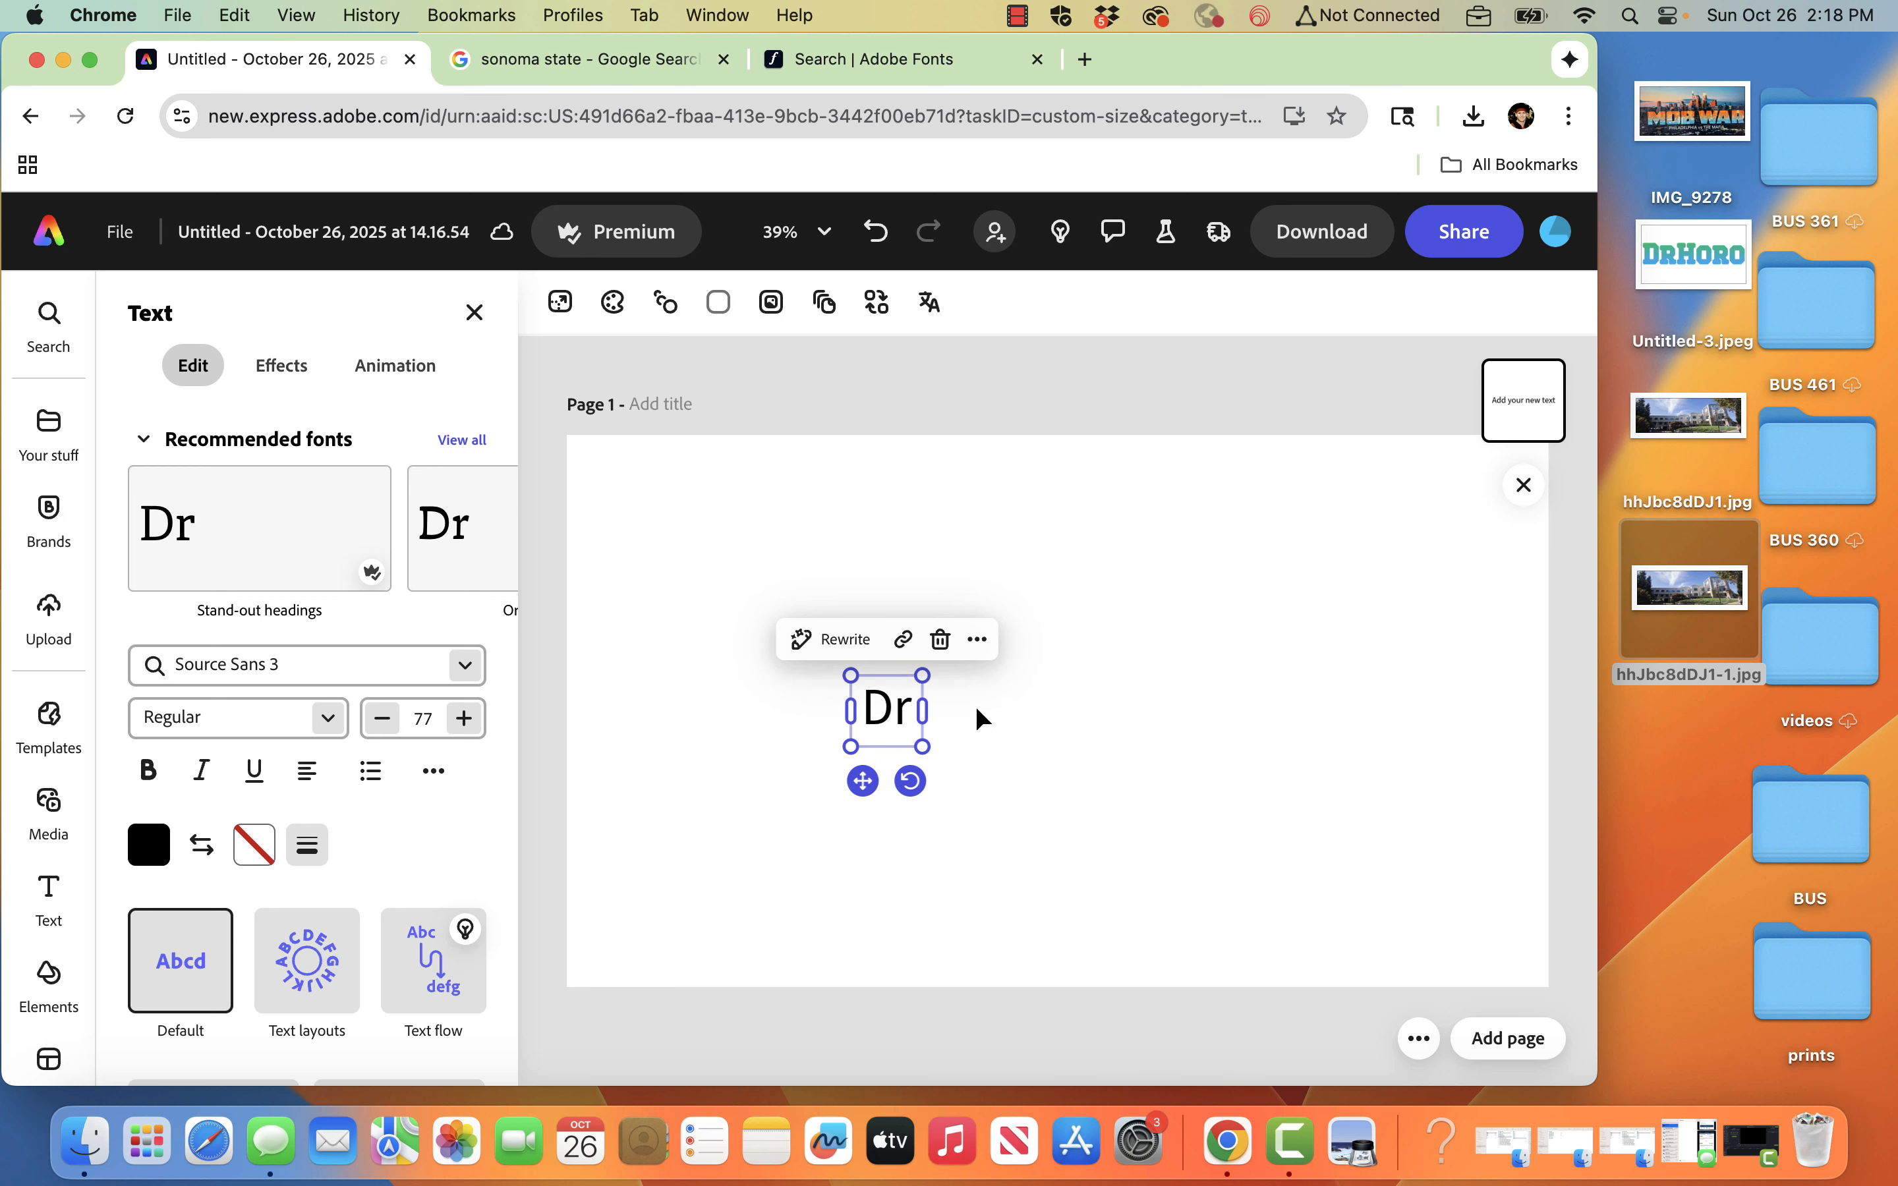
key(BackSpace)
text(rHo)
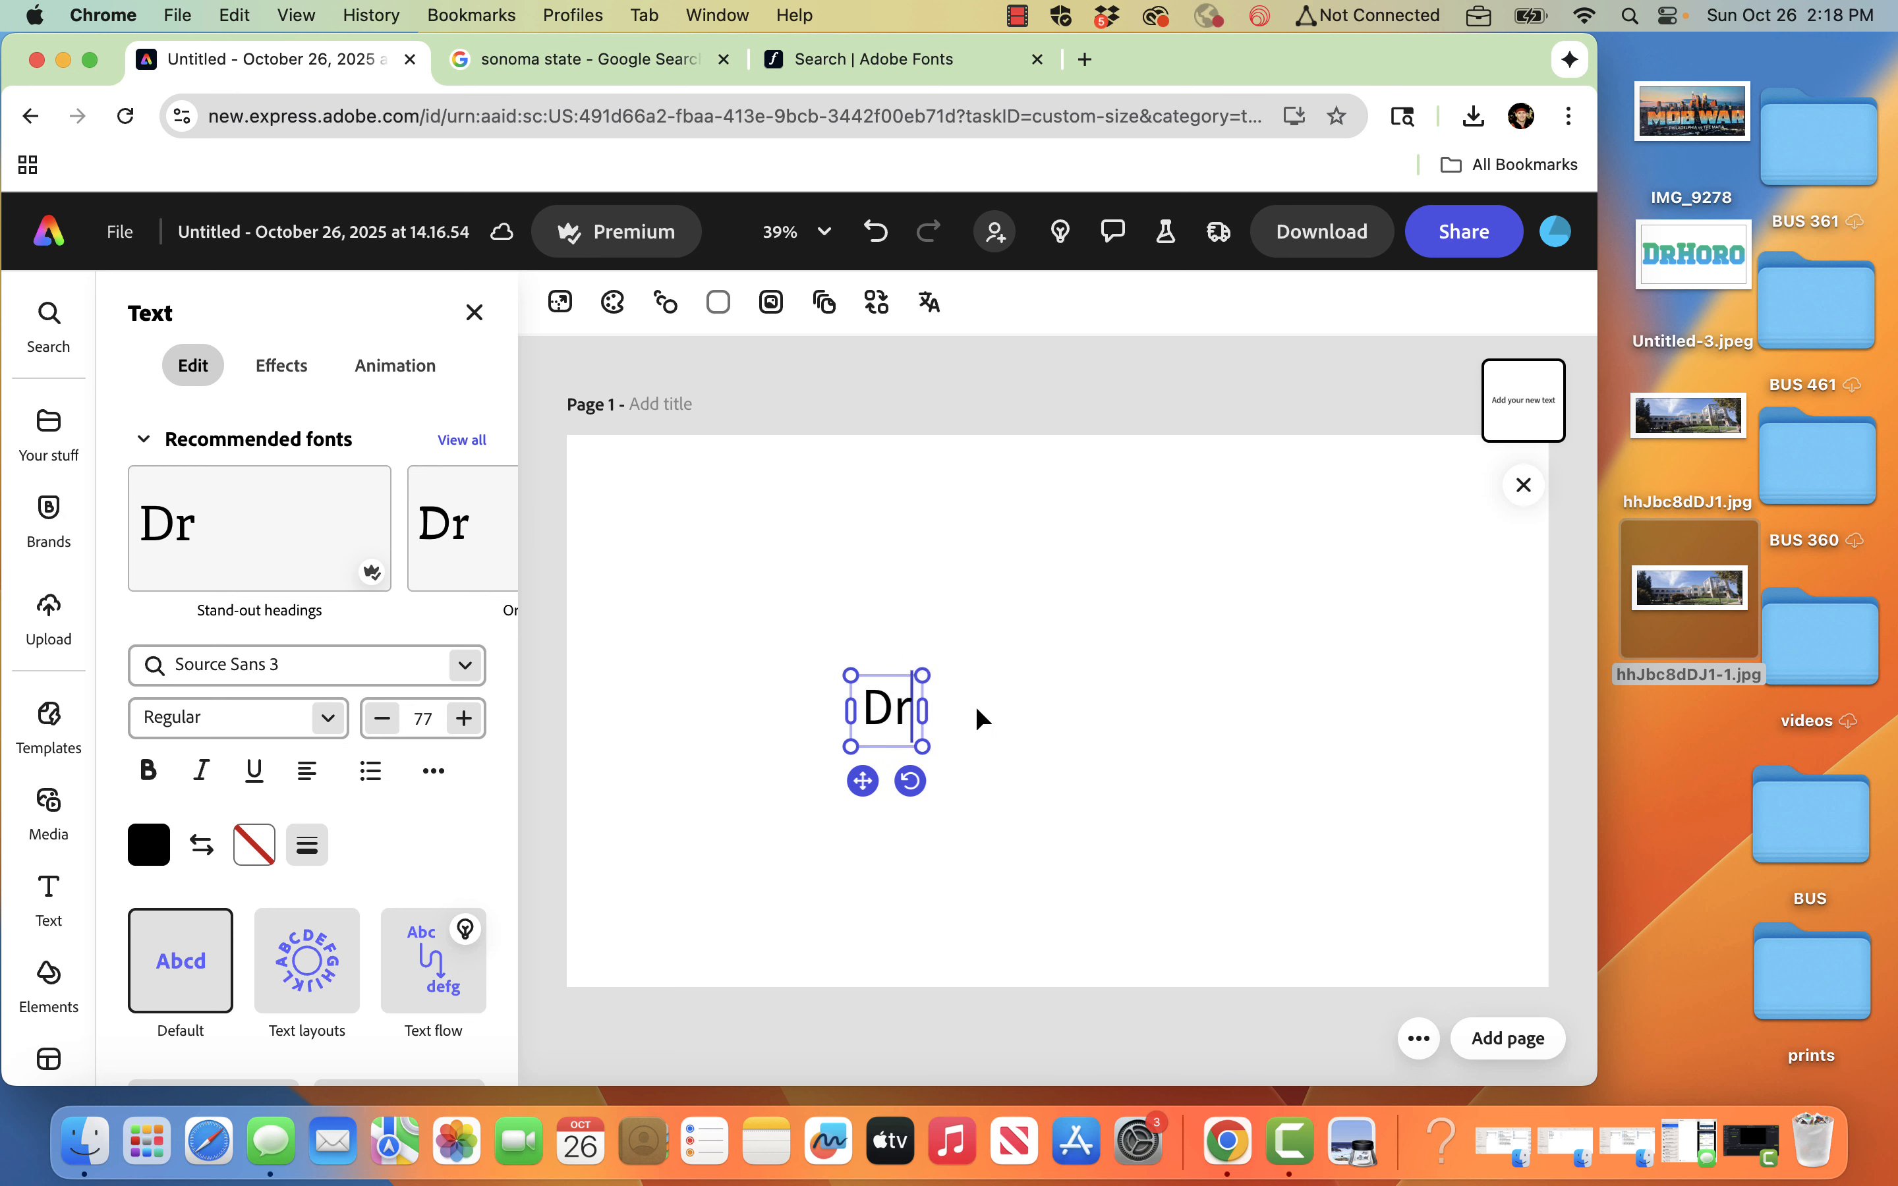
text(ro)
- Set the font of the "DrHoro" text to Graduate Regular and check its available styles
double_click(1010, 700)
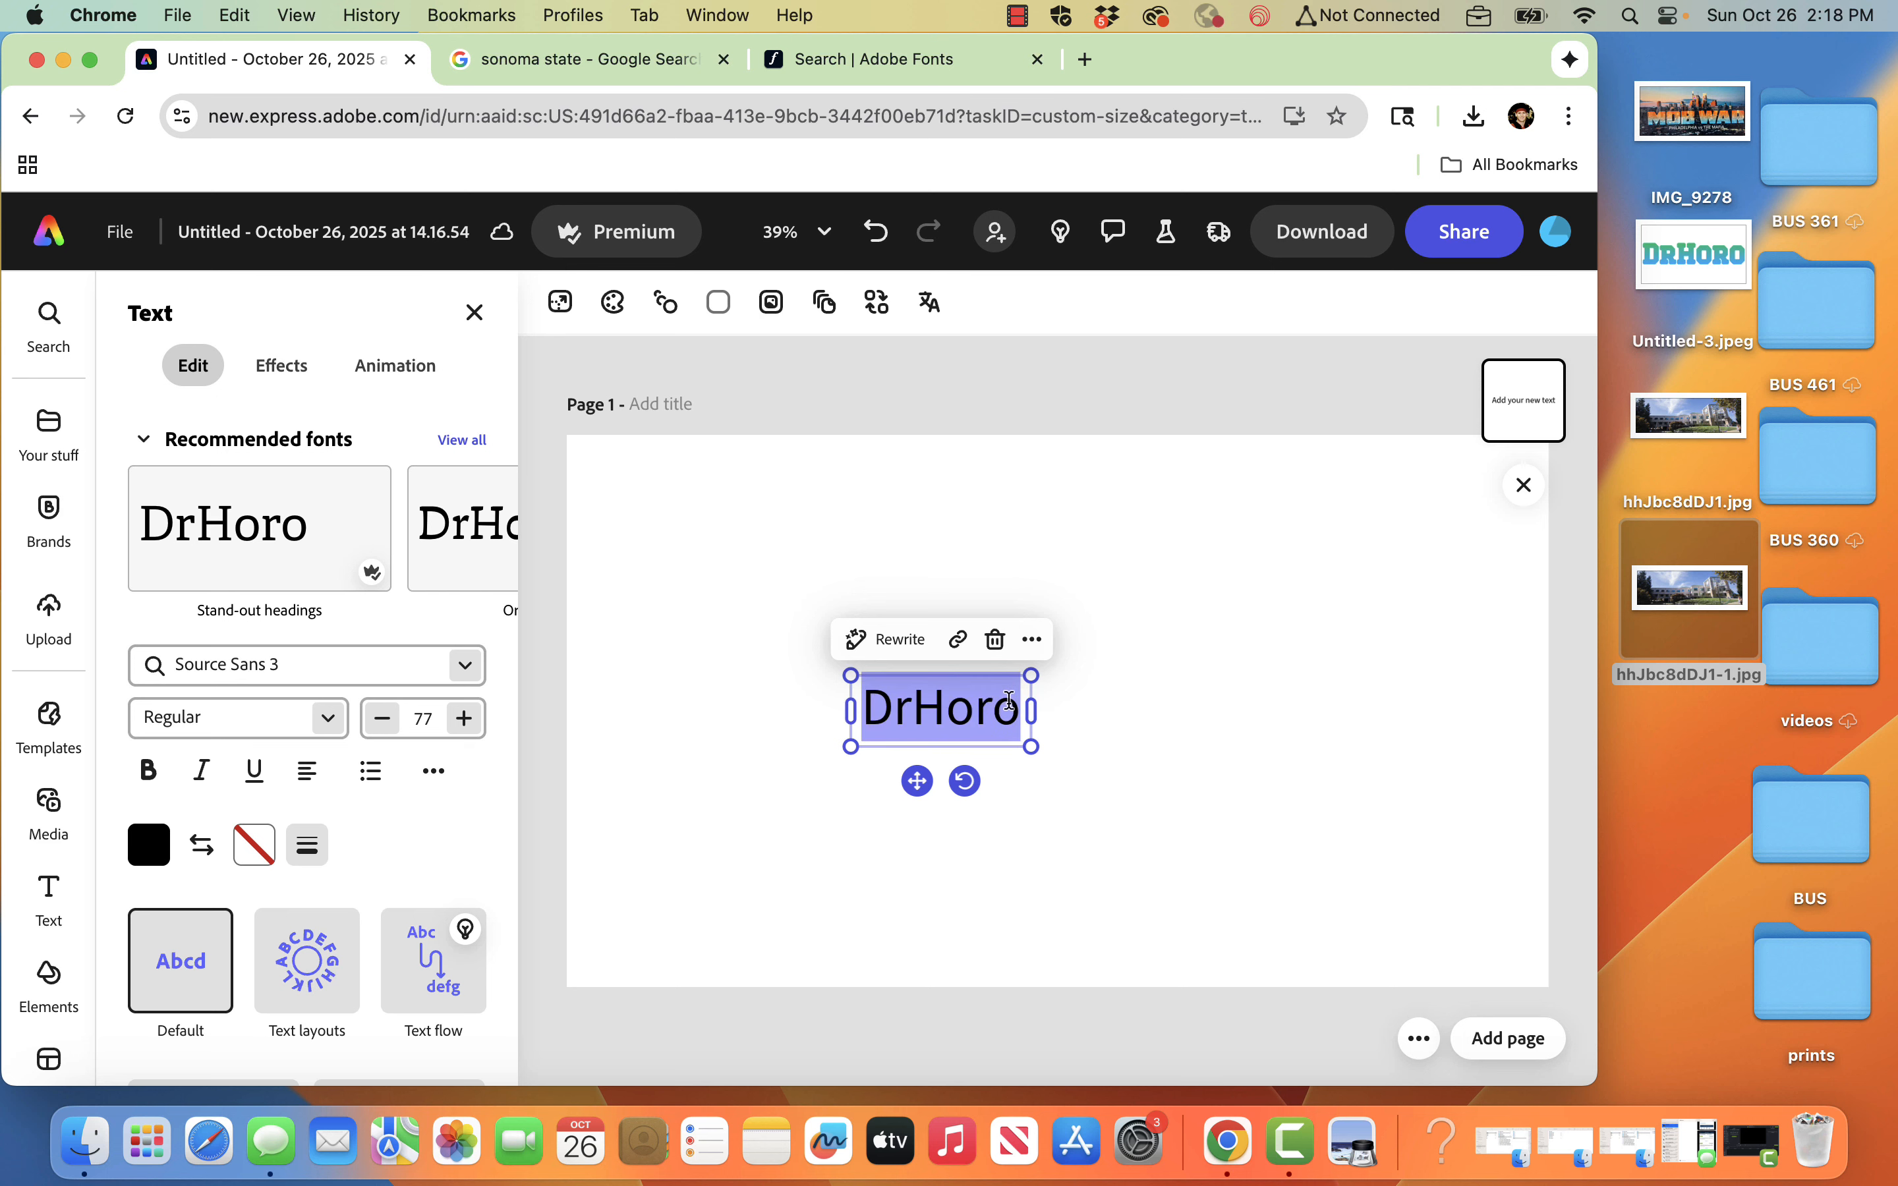
click(466, 664)
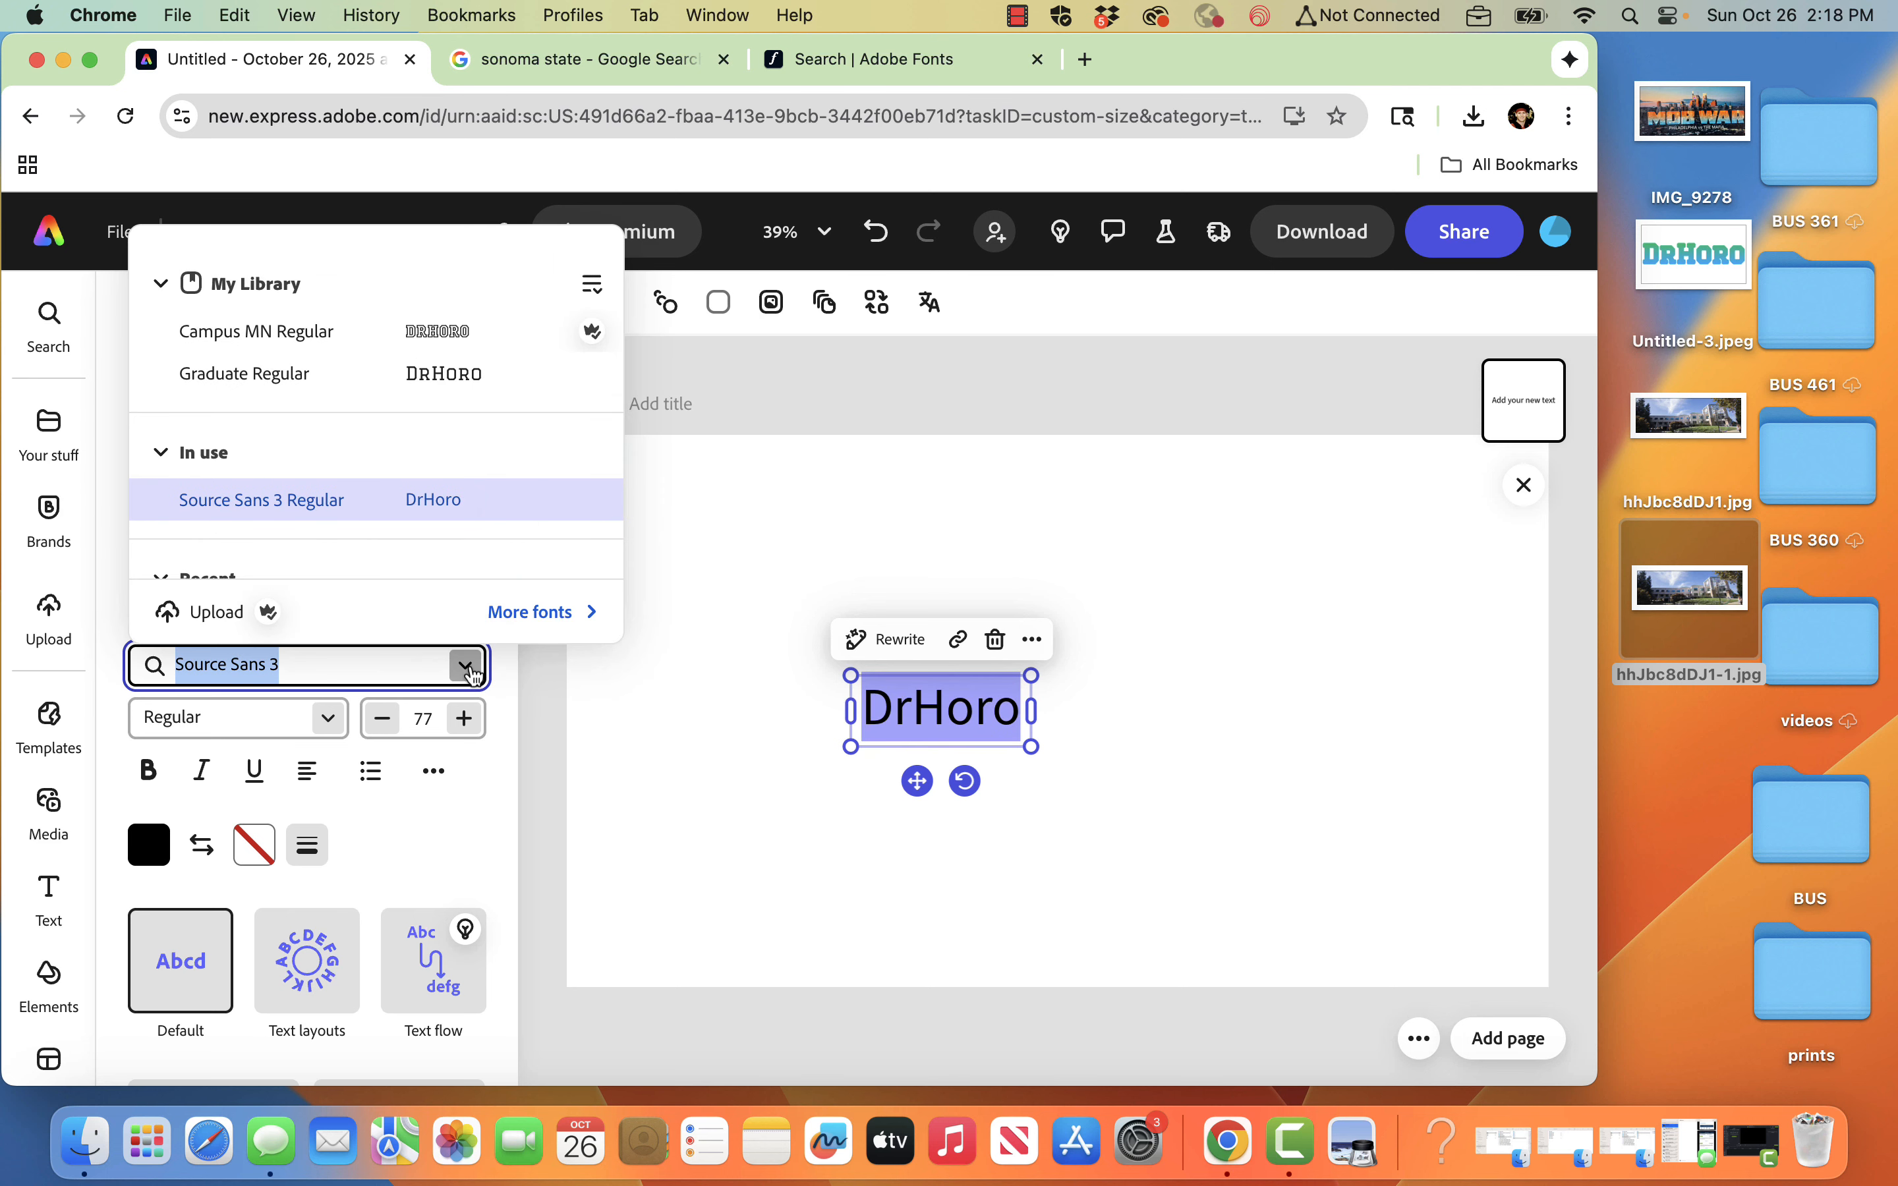
click(288, 393)
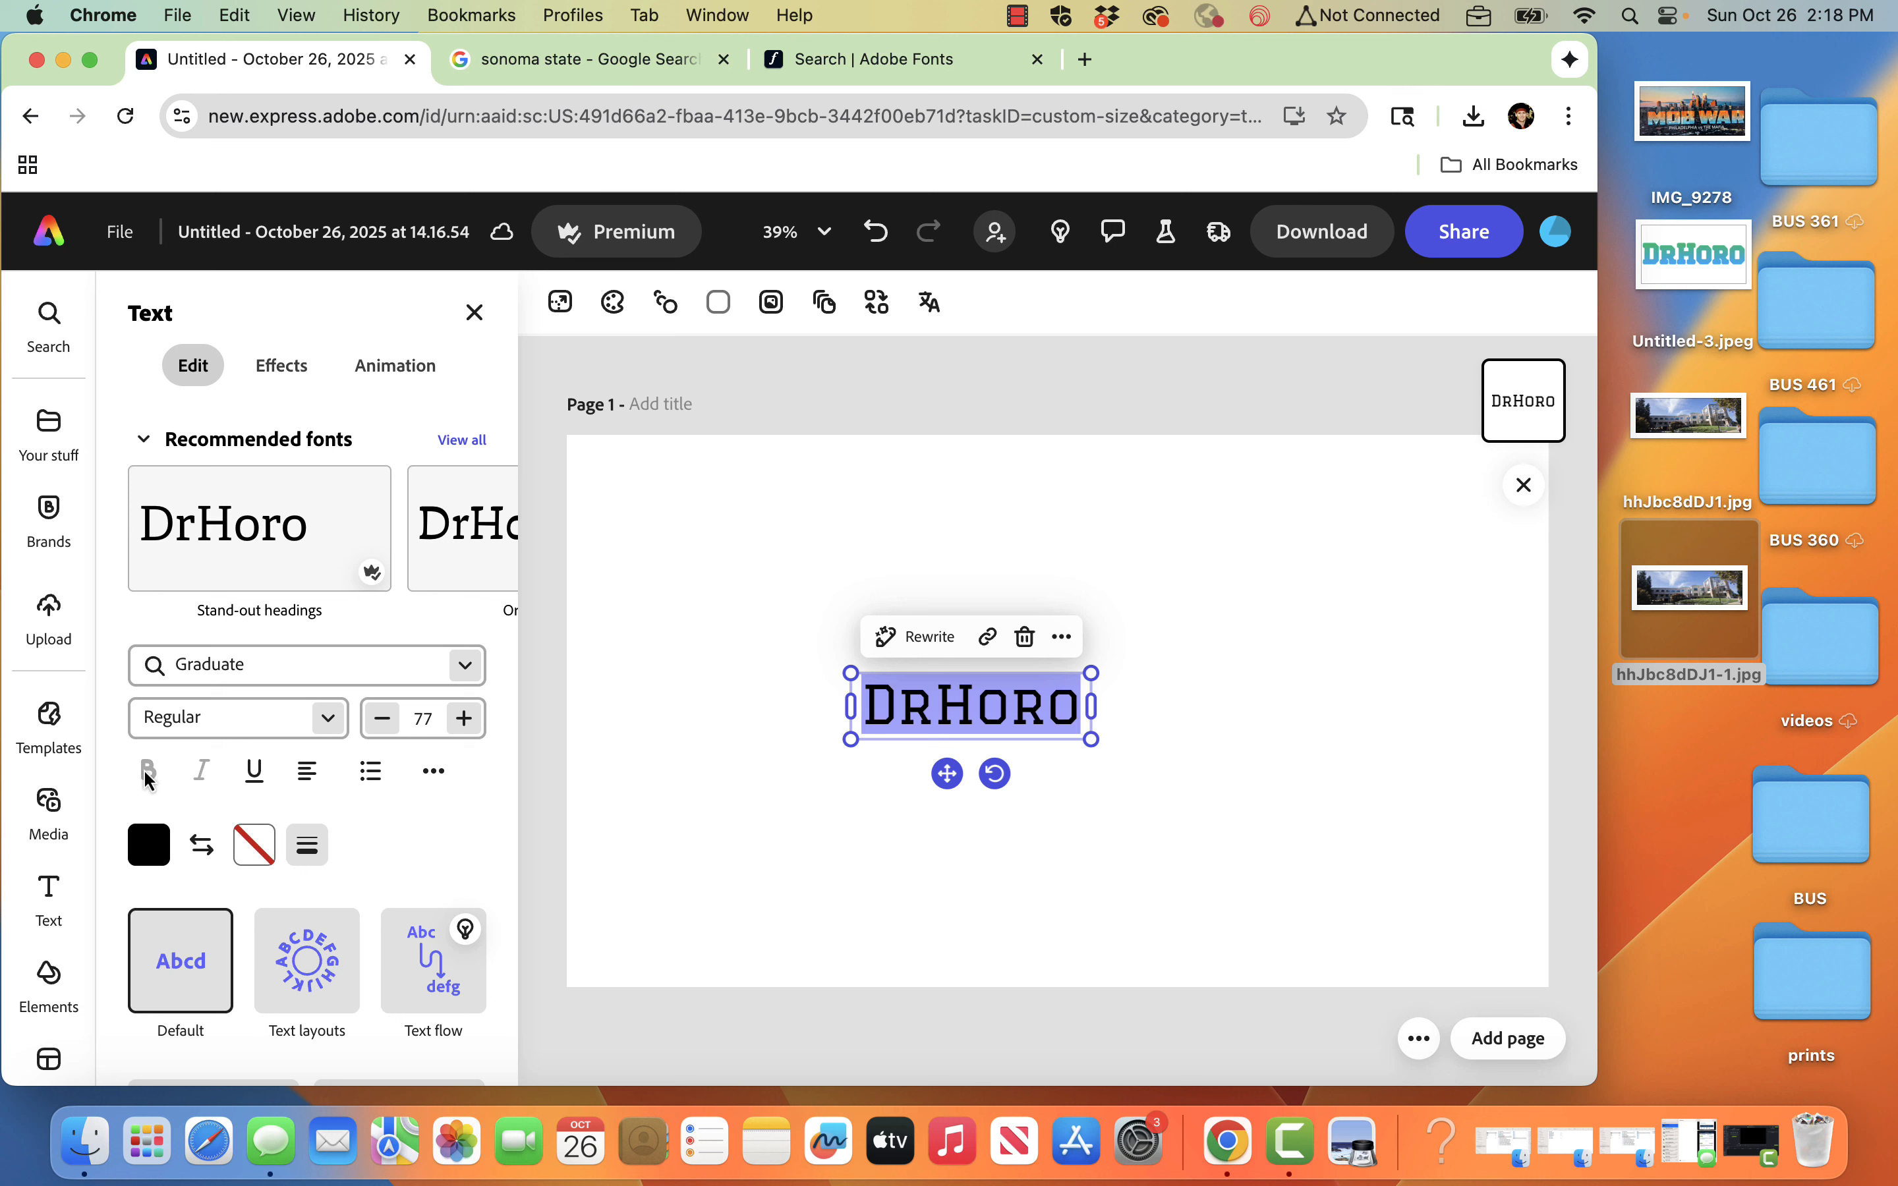
click(327, 716)
click(327, 714)
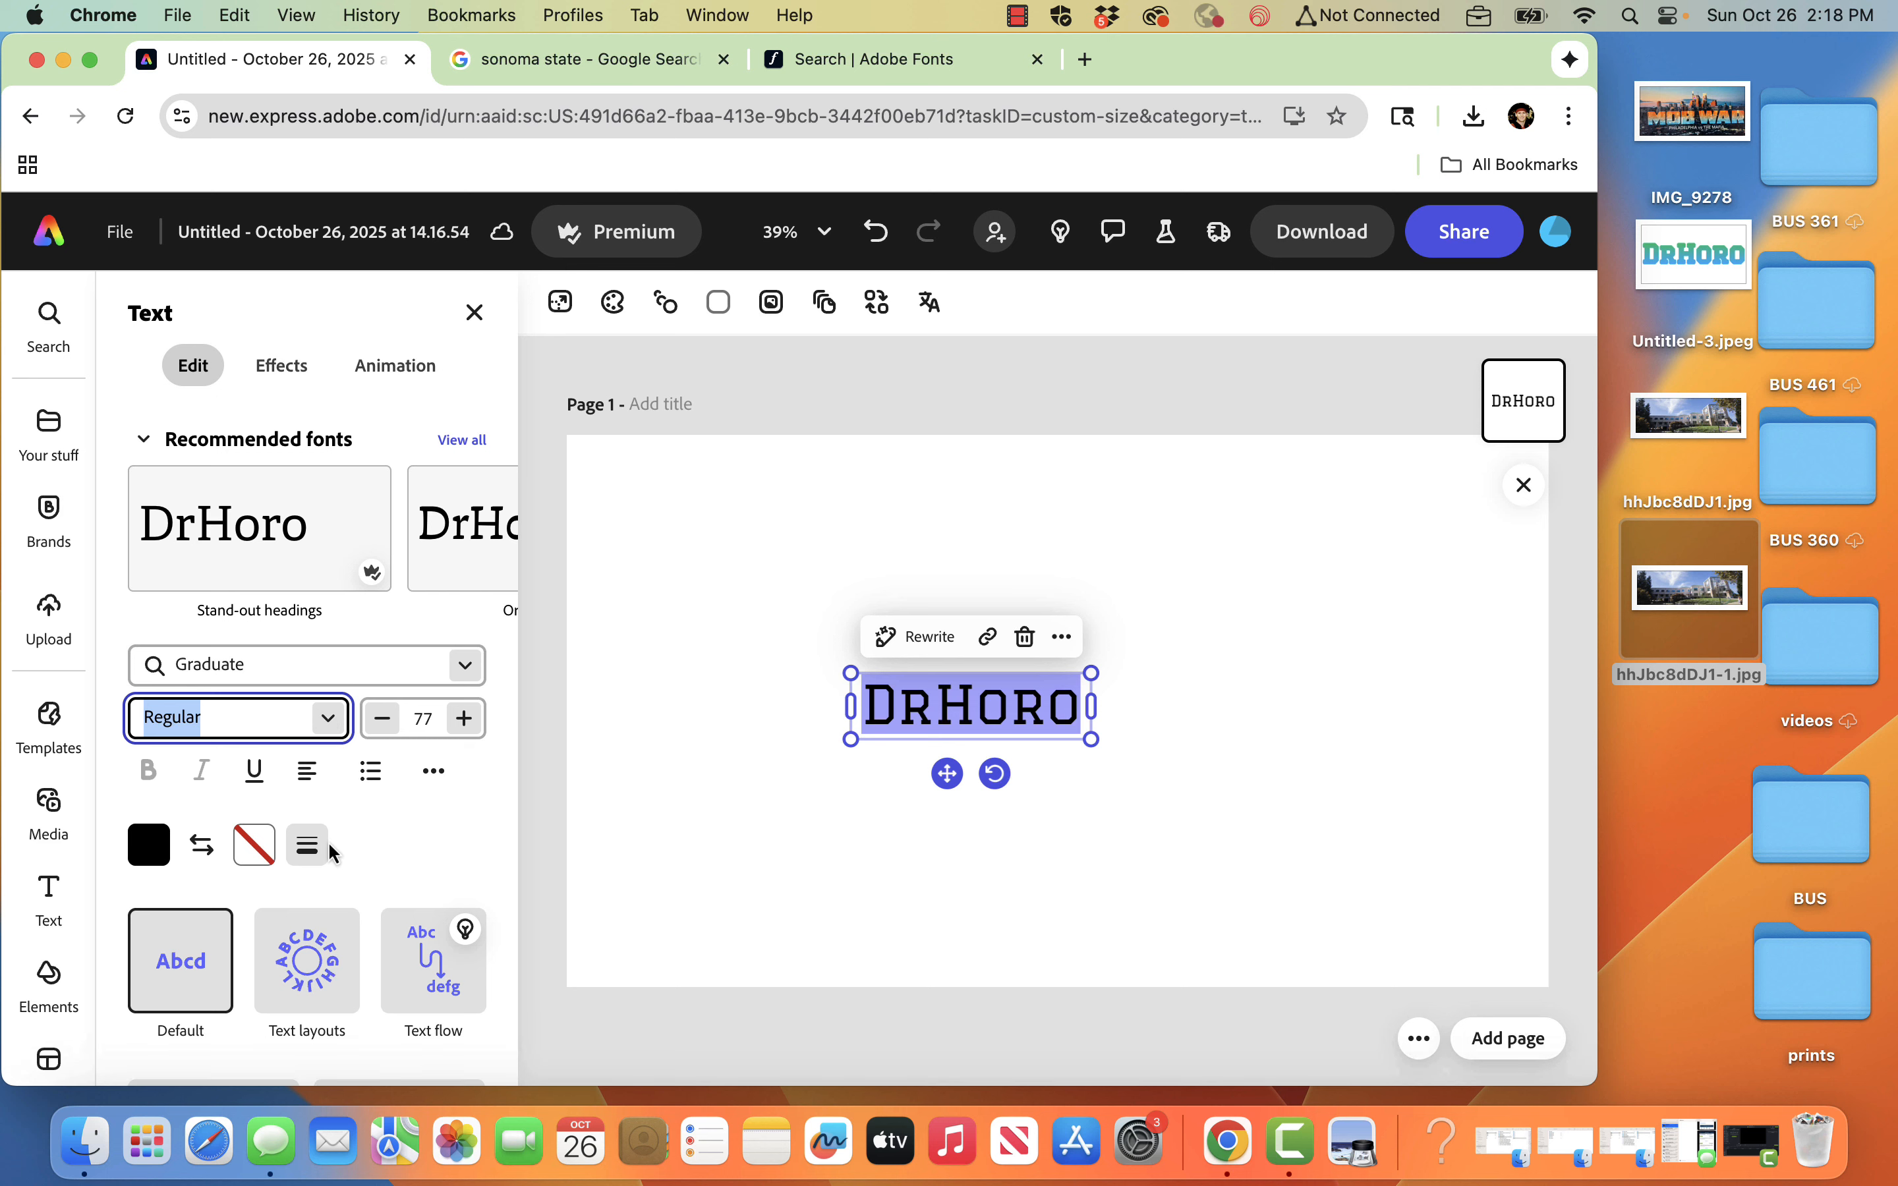
- Give the "DrHoro" lettering a black #000000 outline with a thickness of 44
click(270, 858)
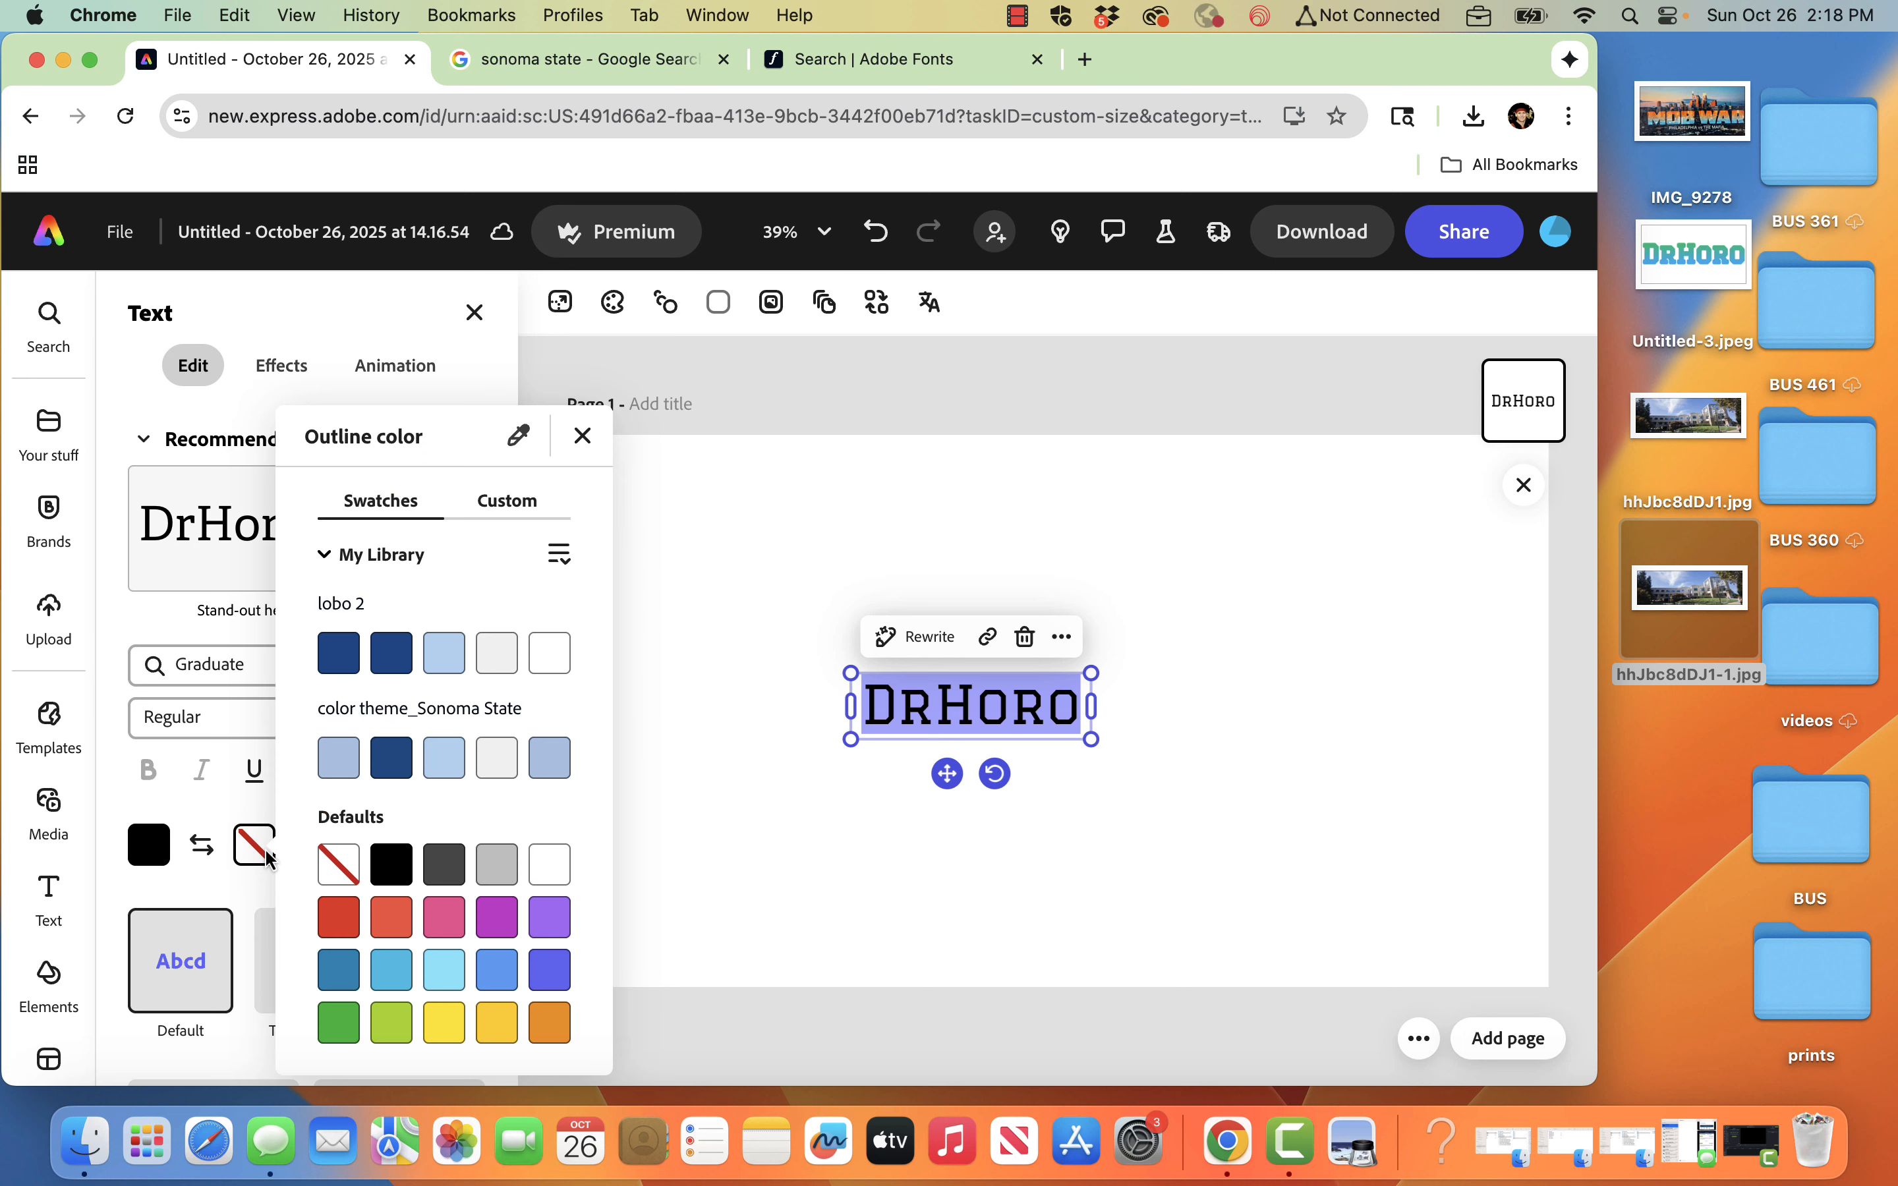
click(387, 871)
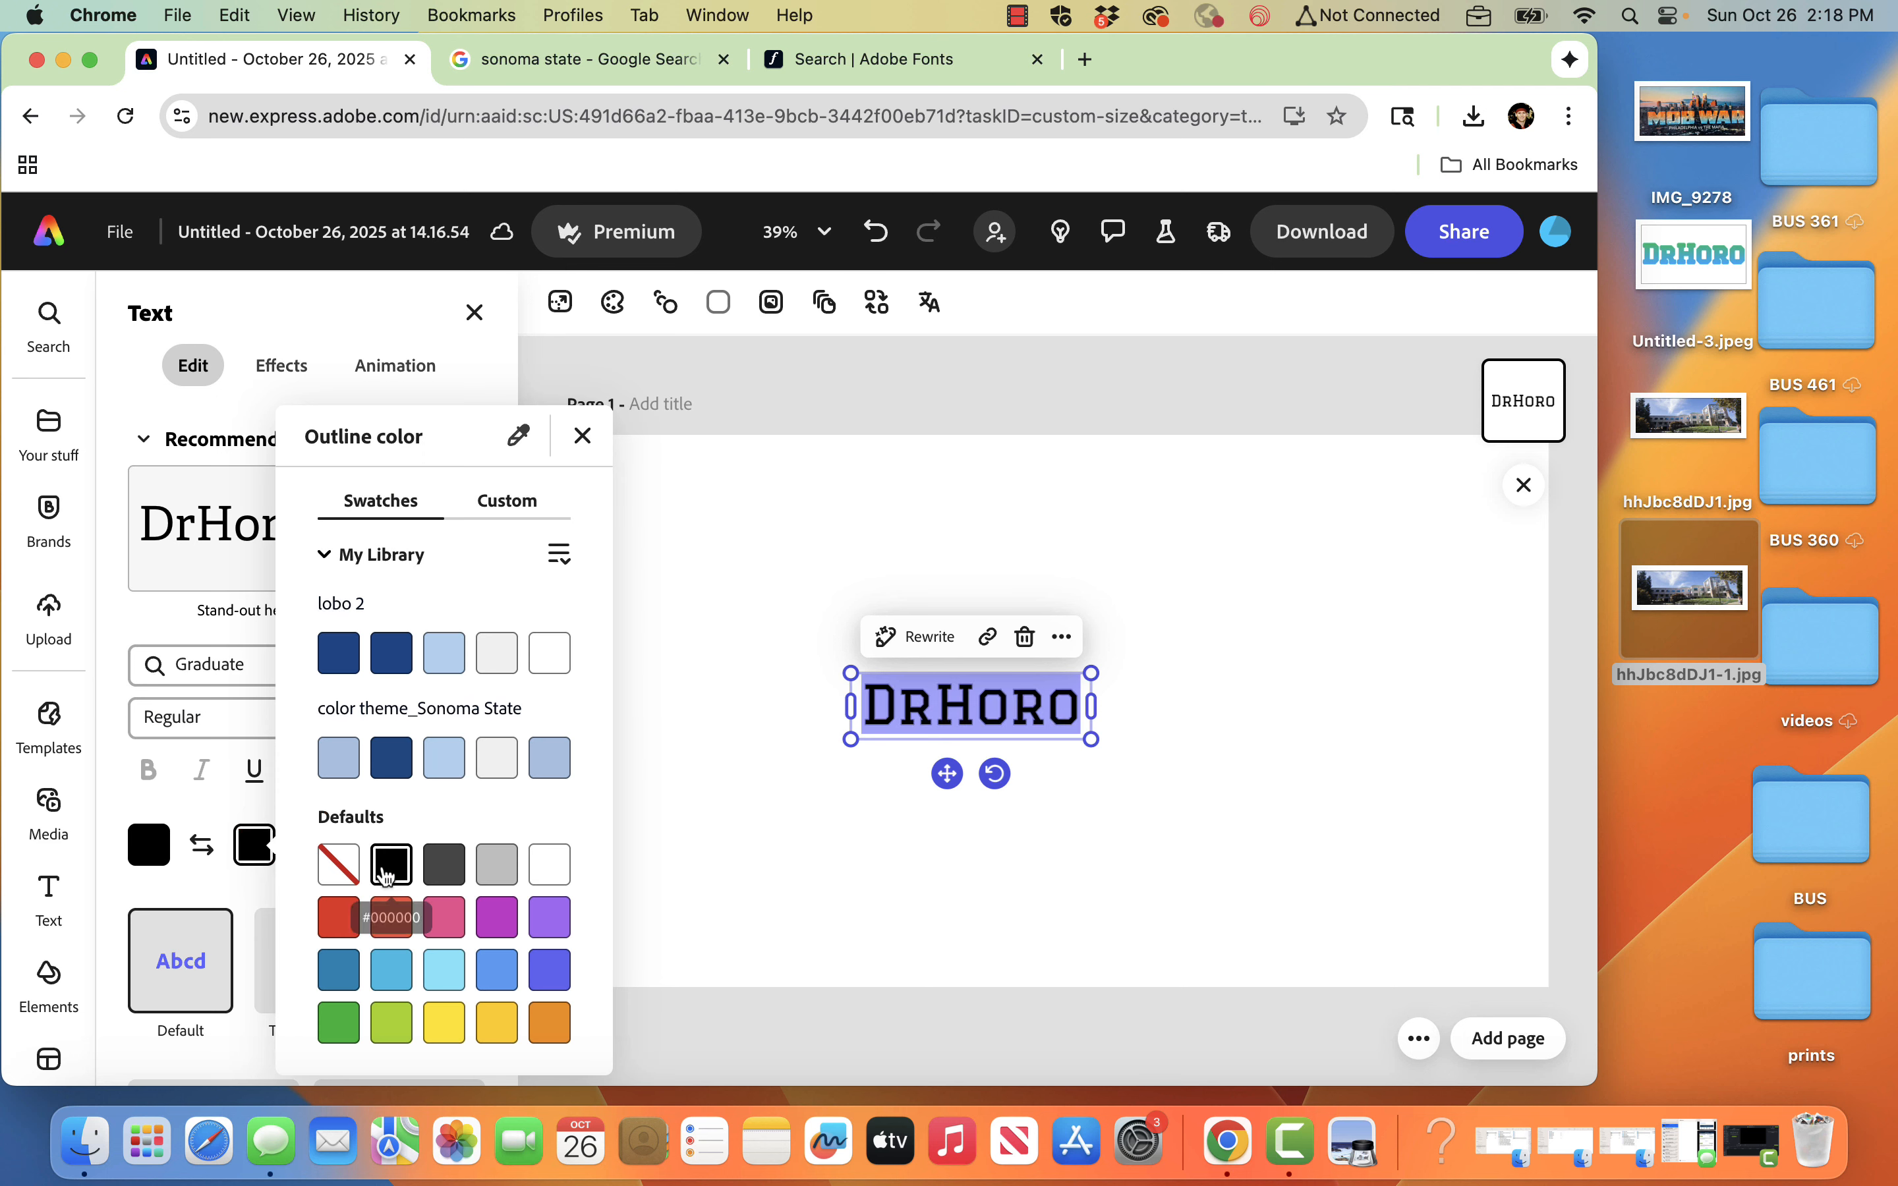
click(255, 820)
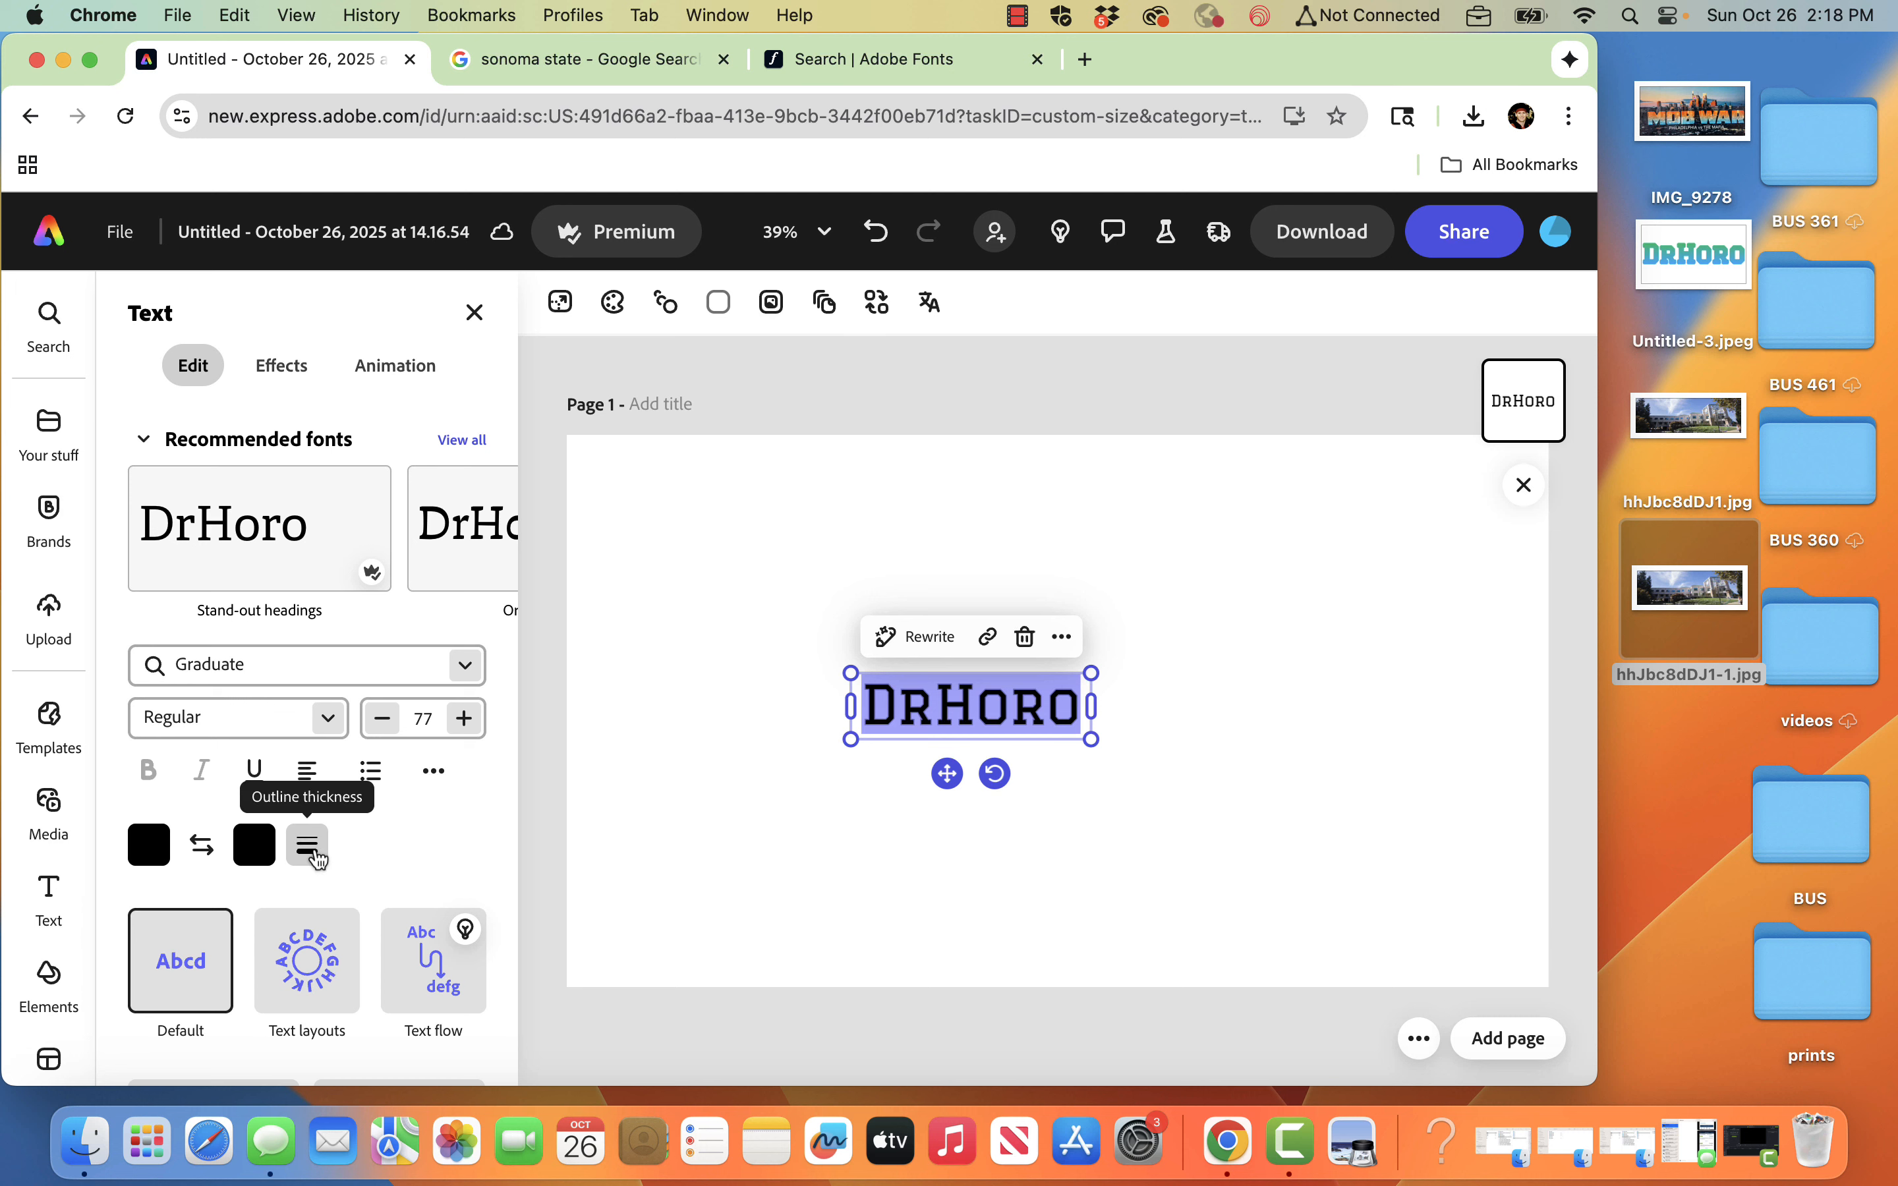
click(307, 845)
drag(204, 993, 259, 979)
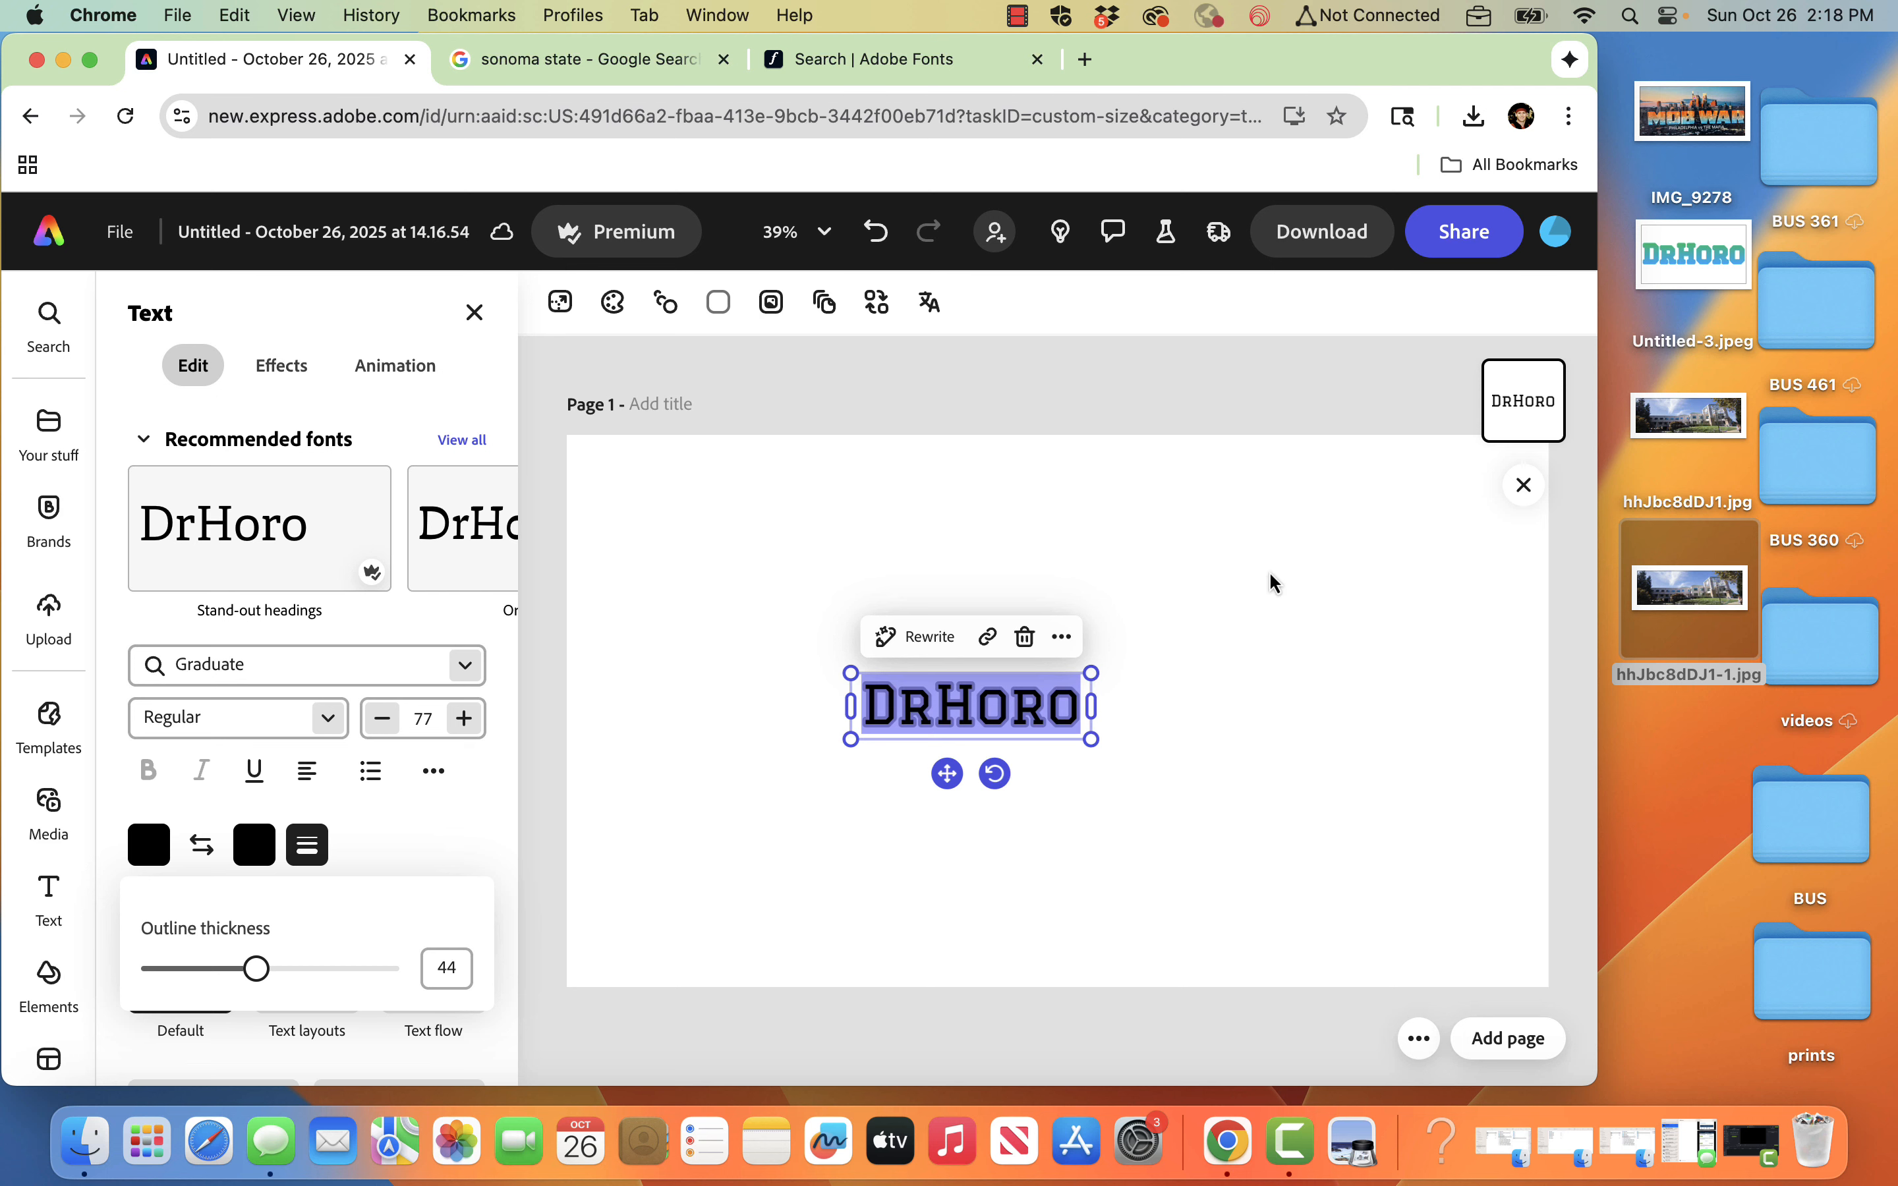
key(Escape)
- Enlarge the "DrHoro" text to span nearly the full page width and deselect it
drag(1127, 645, 1510, 421)
drag(866, 736, 602, 877)
click(1078, 455)
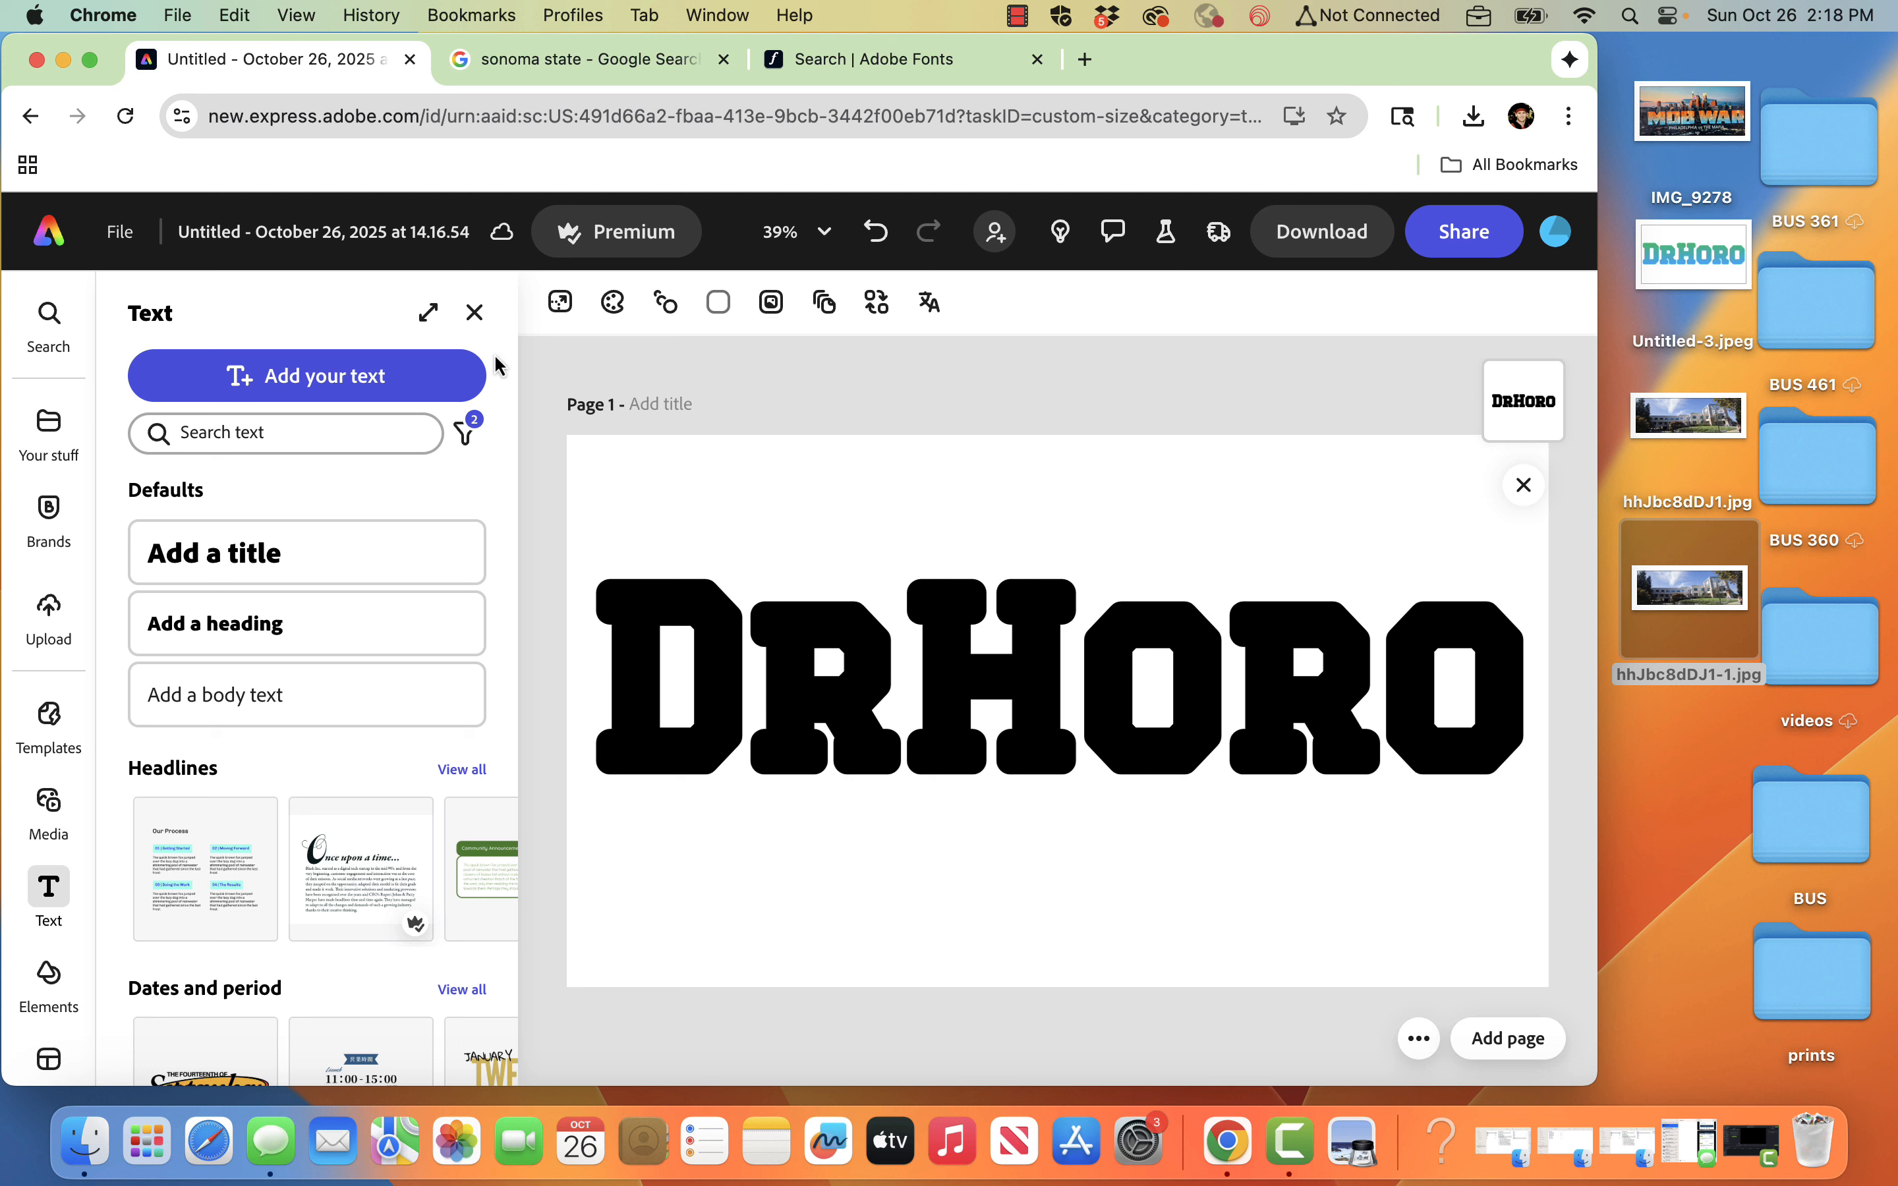
click(474, 312)
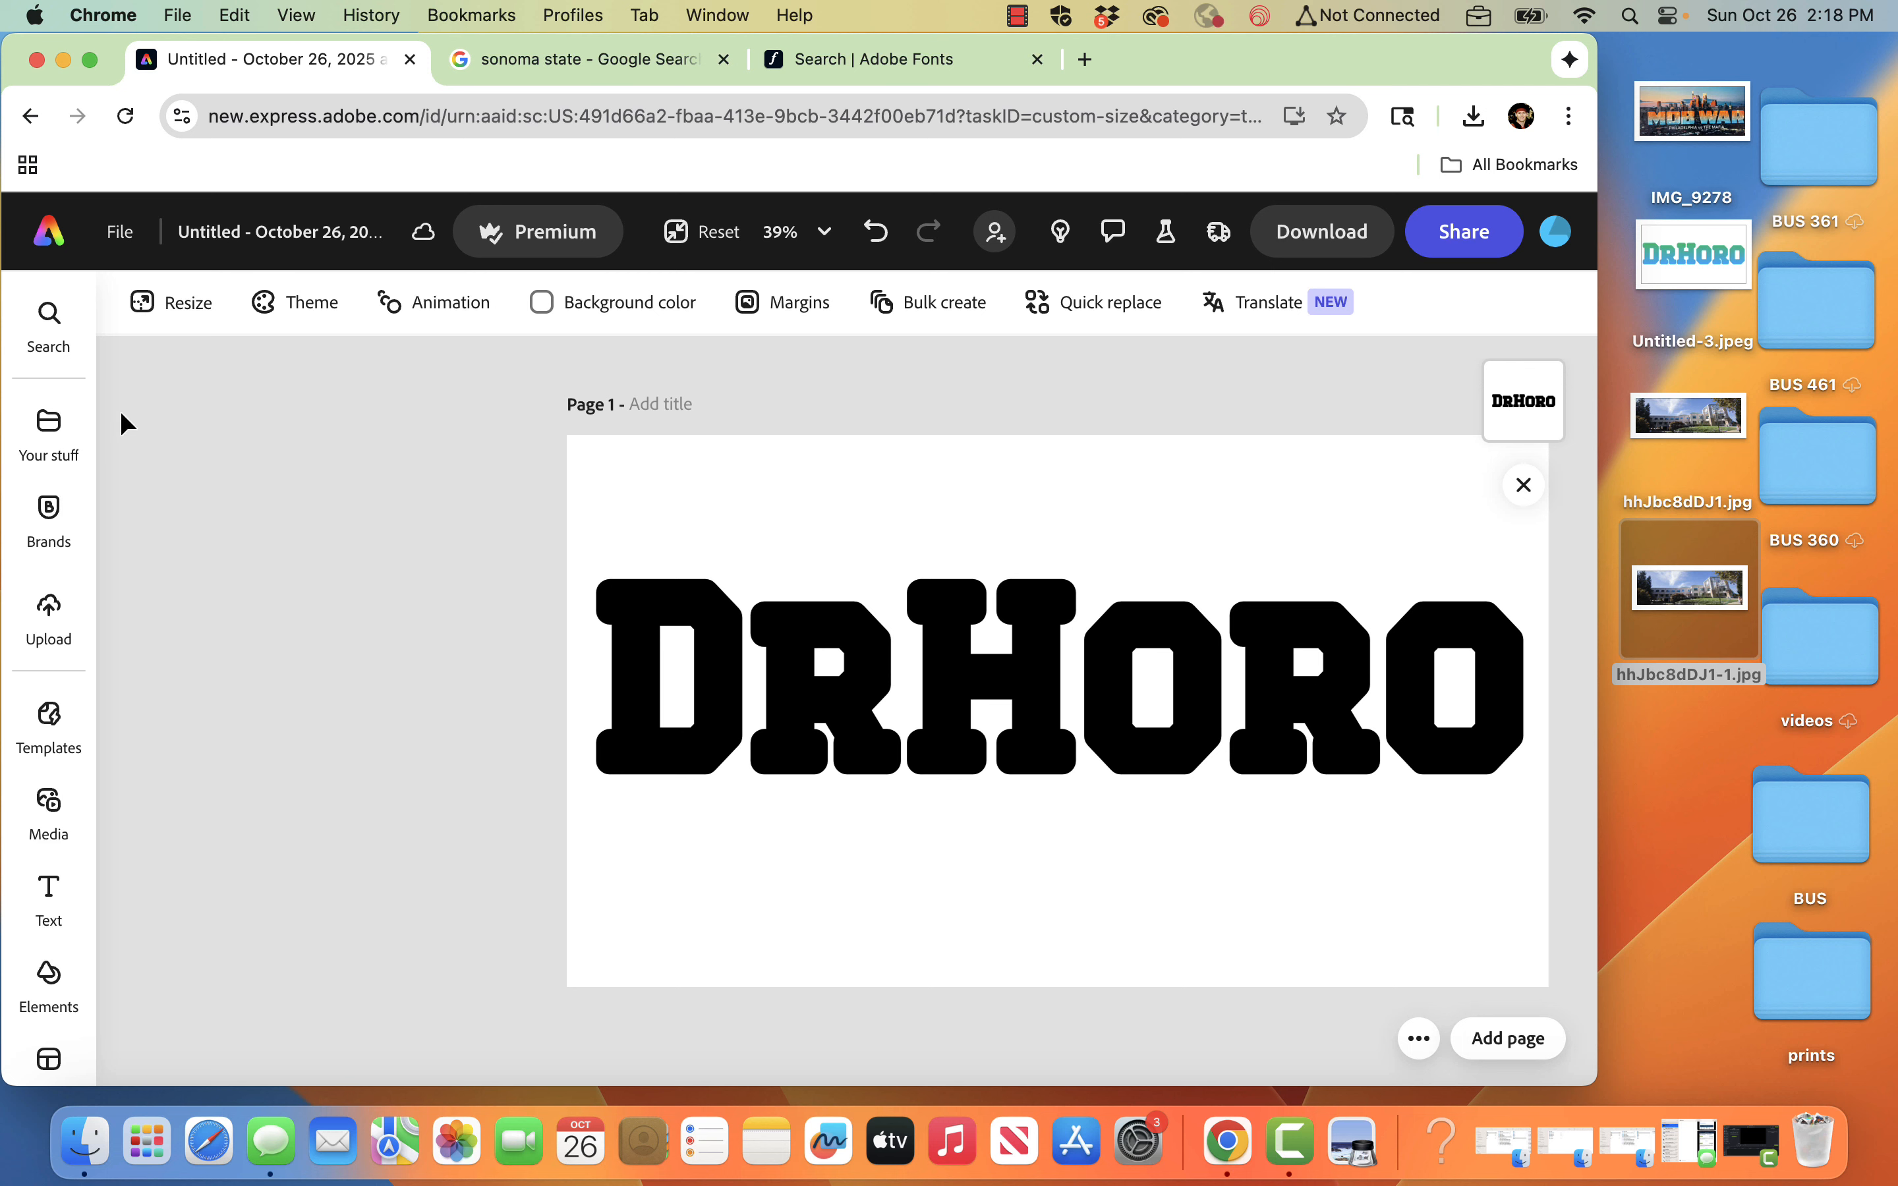
- Search the stock photos for "linear gradient black to white" and find a smooth vertical light-to-black gradient
click(58, 802)
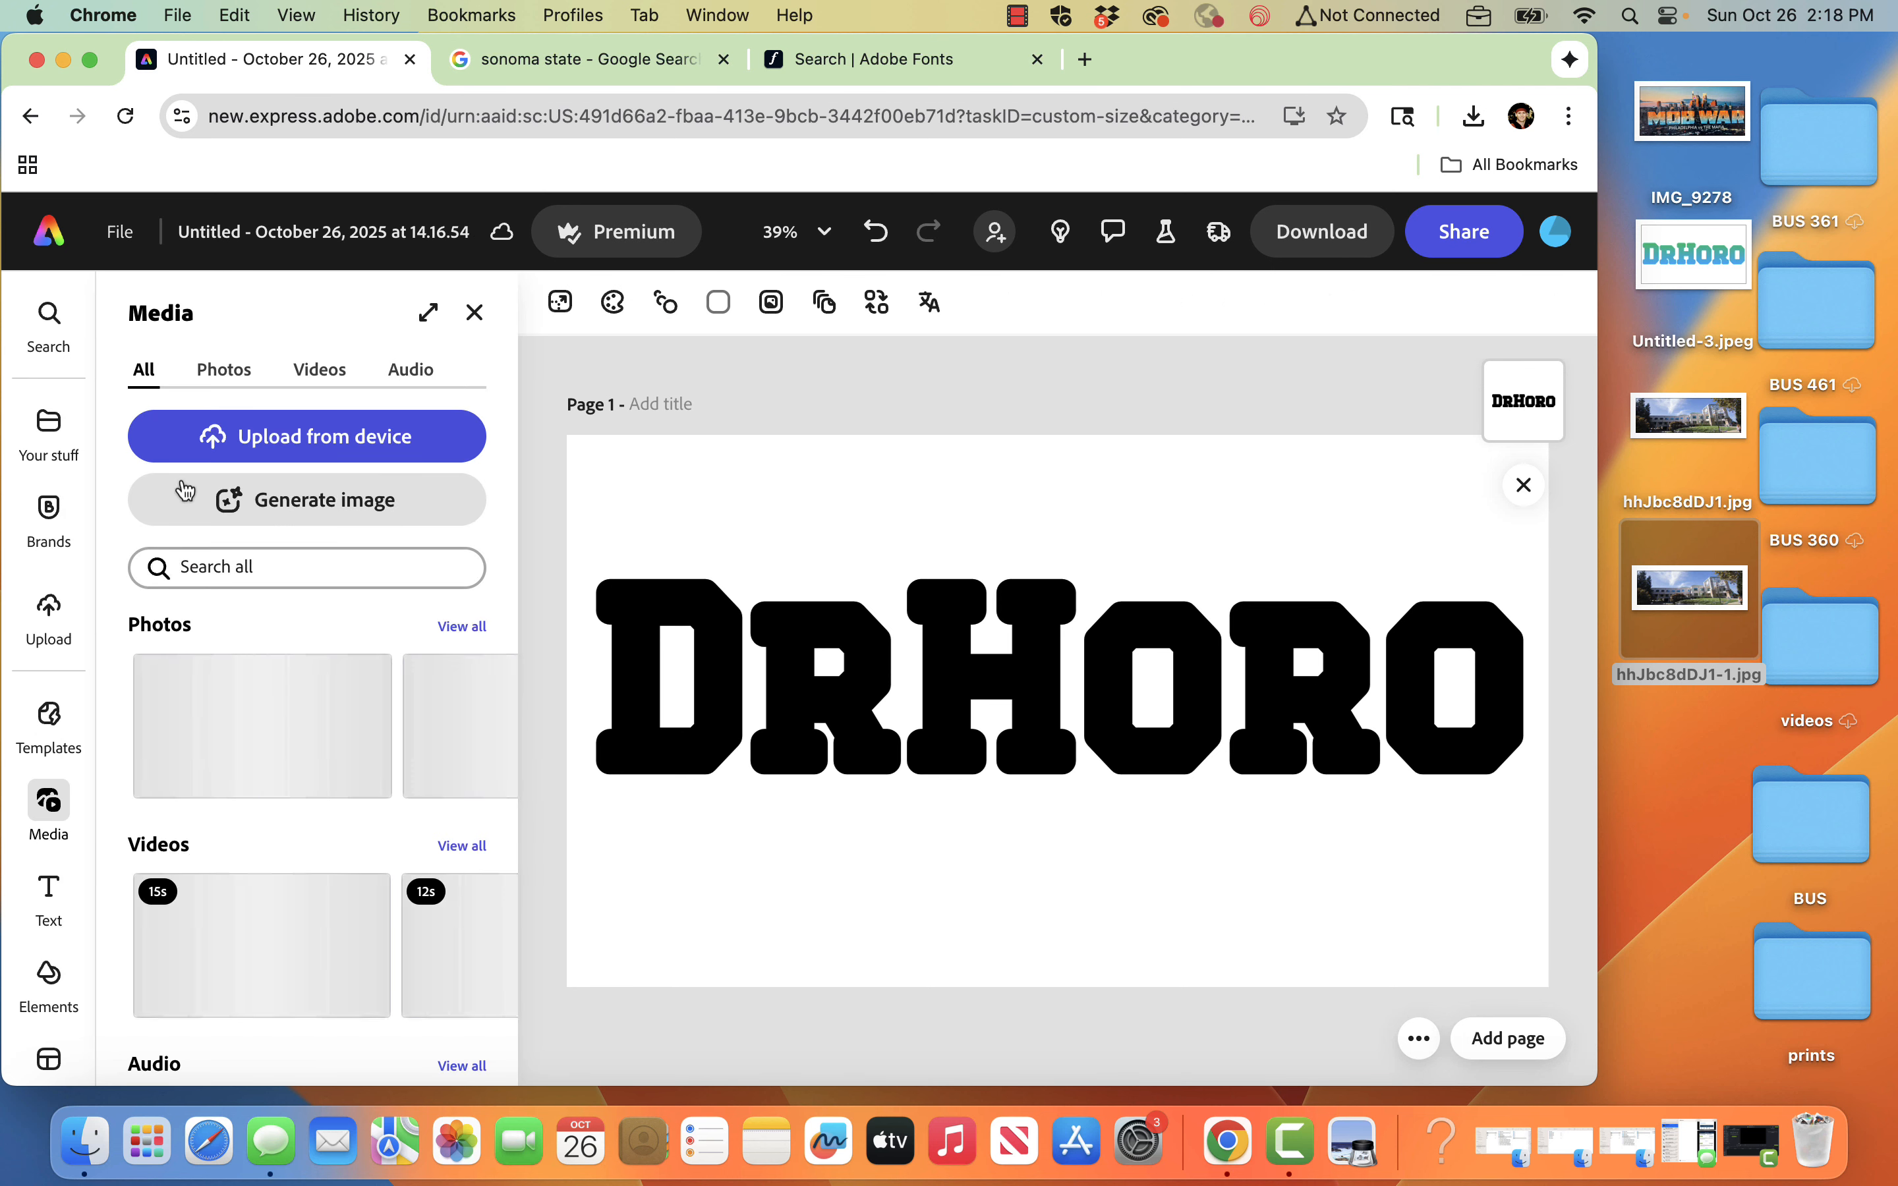
click(223, 369)
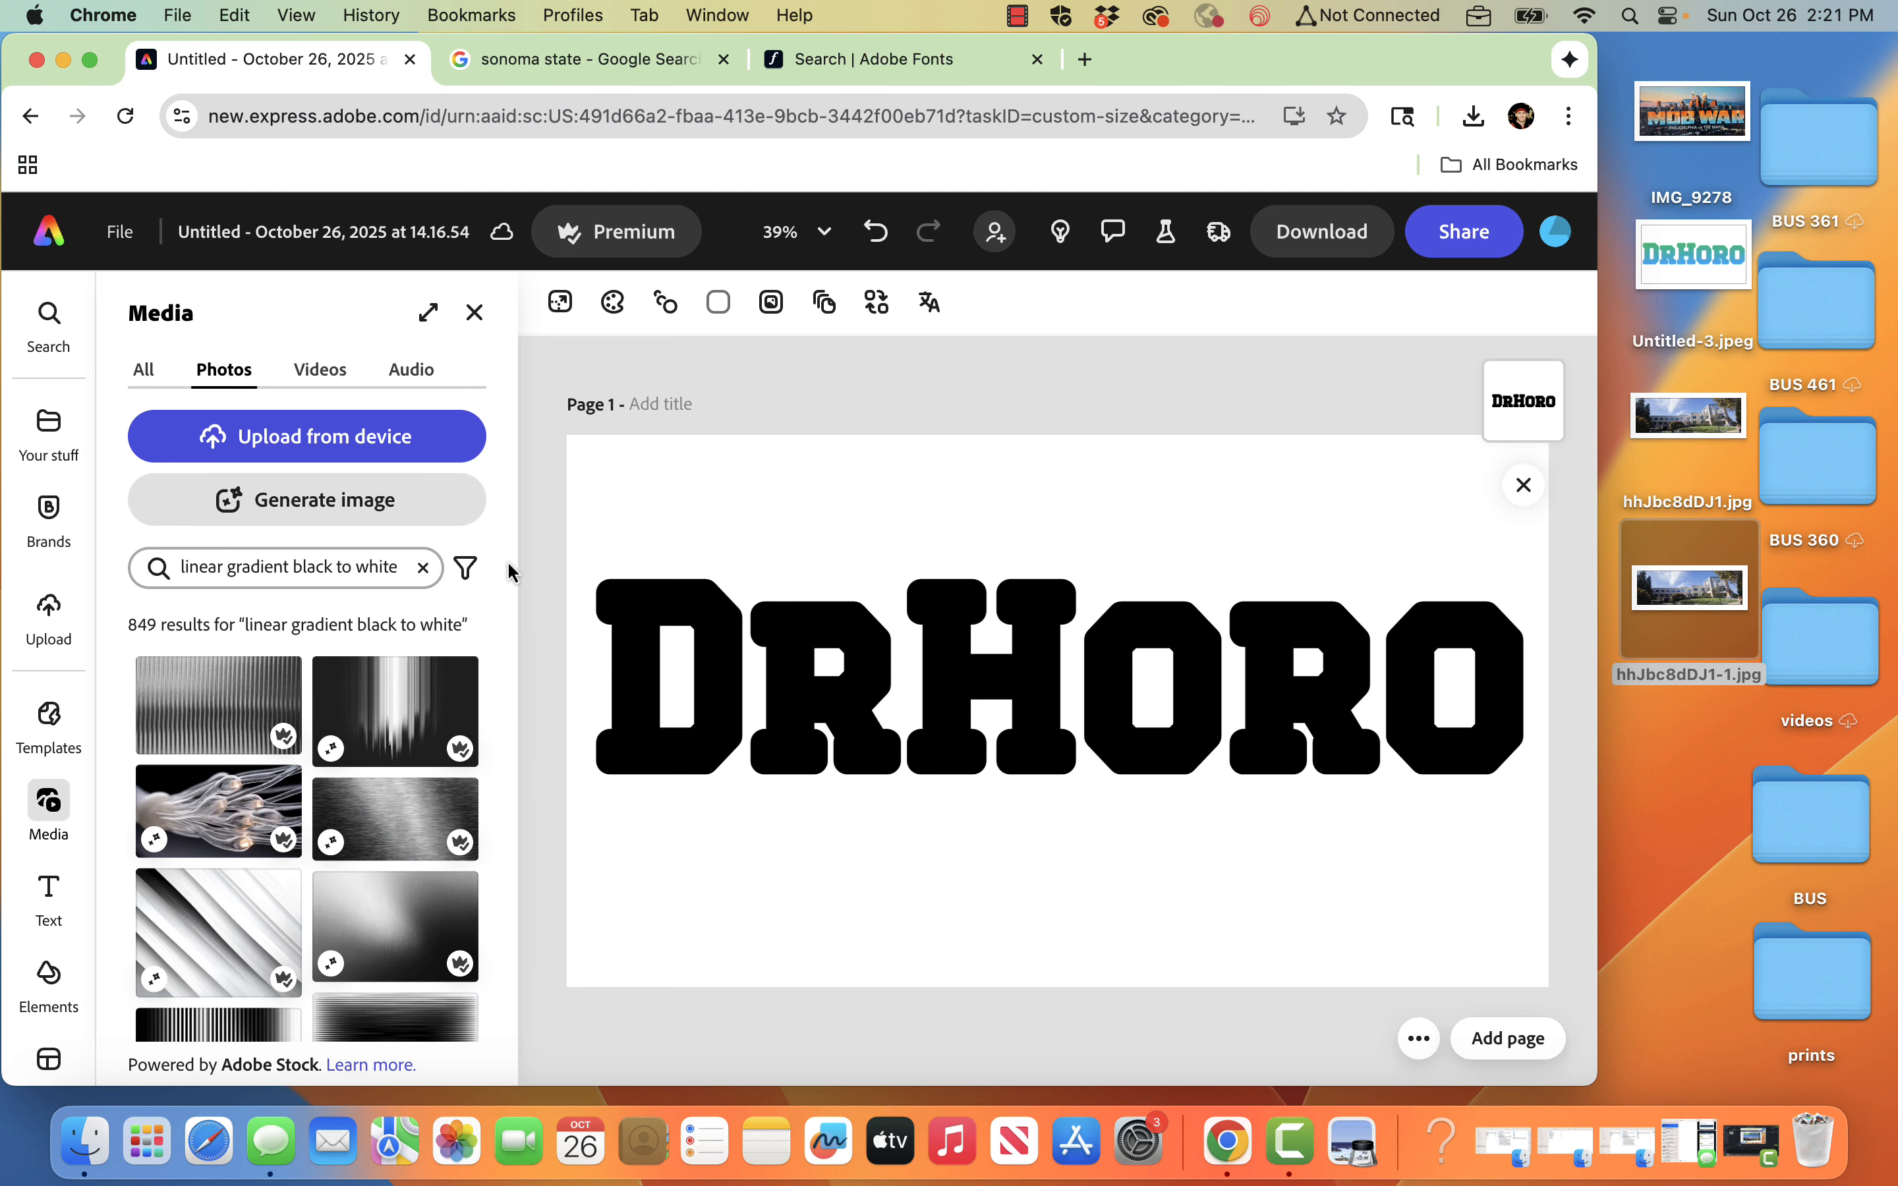
click(185, 568)
scroll(500, 648, down, 5)
scroll(499, 651, down, 10)
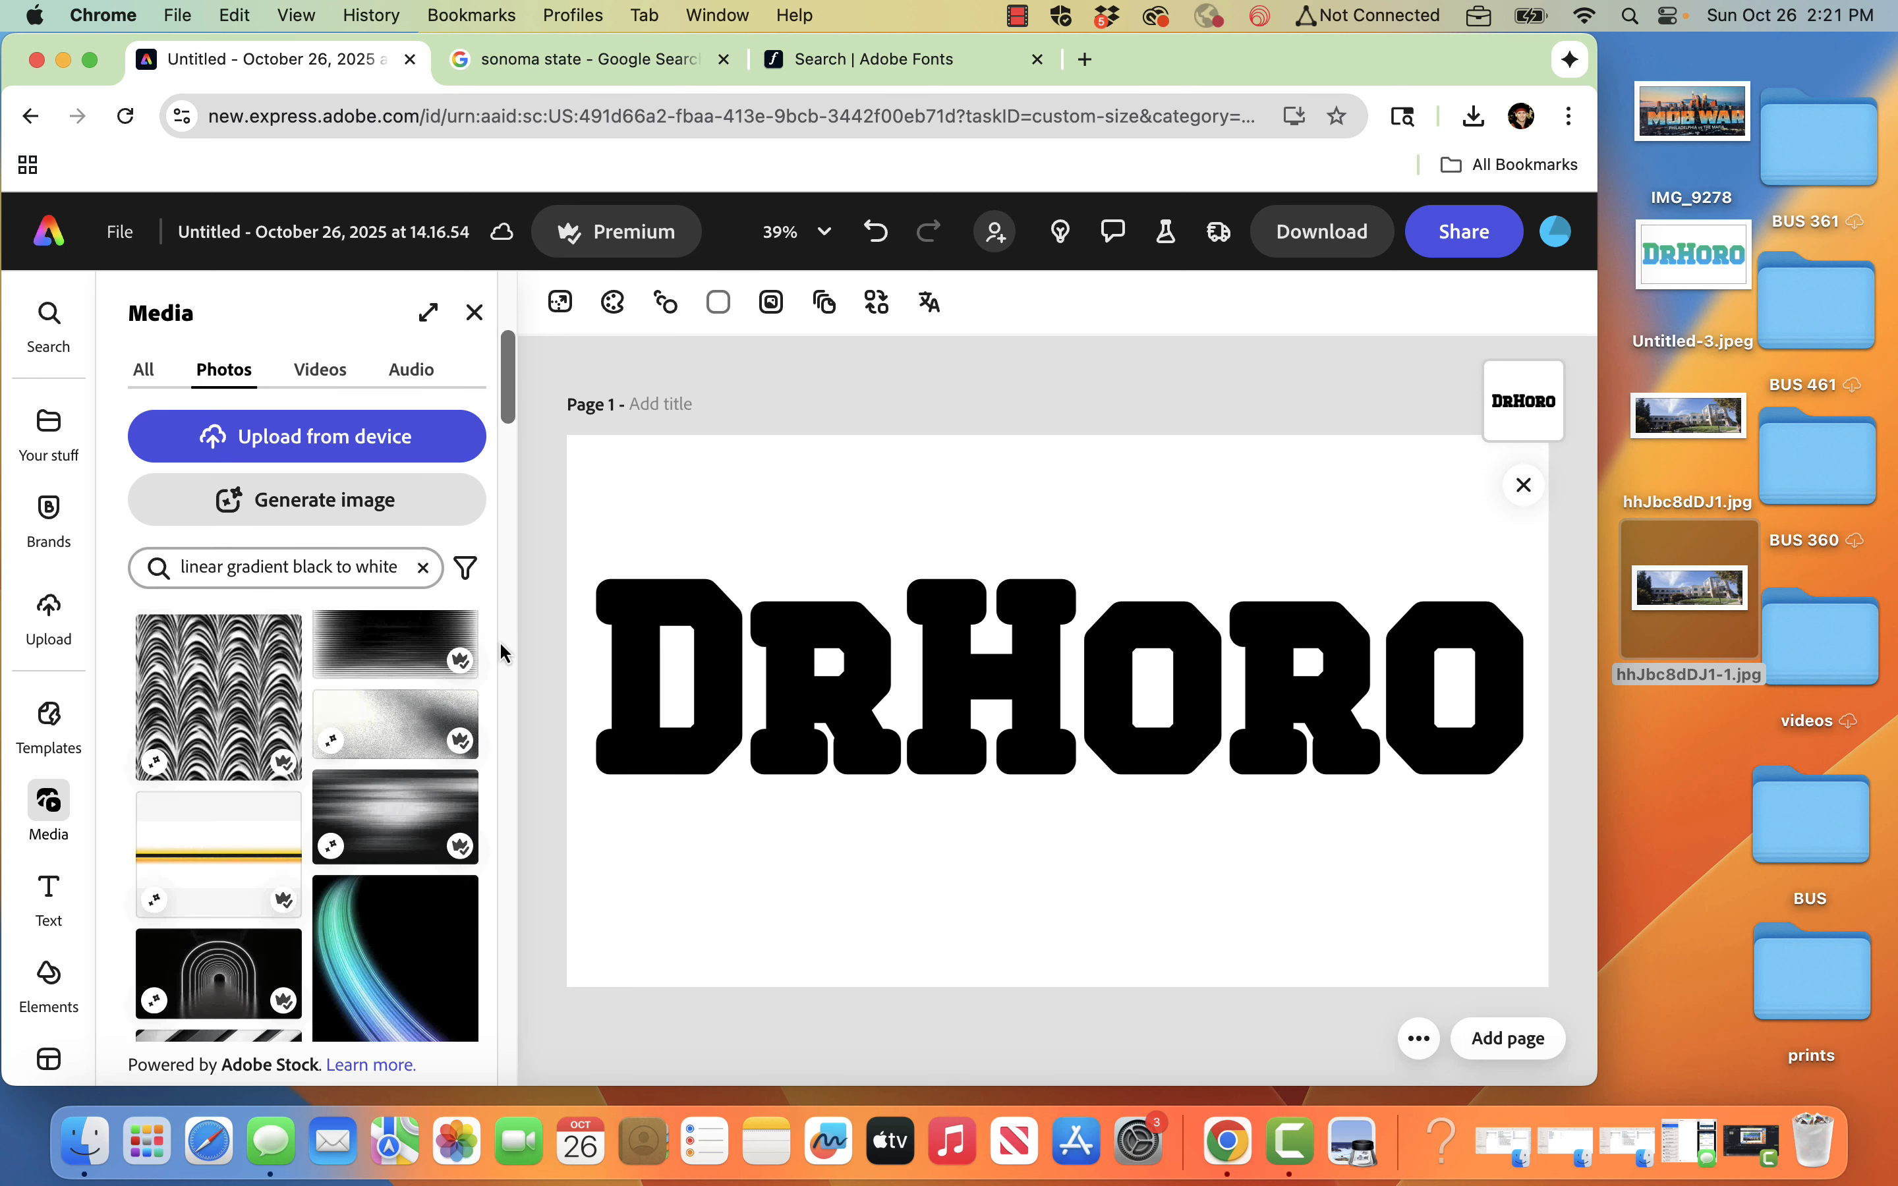
scroll(504, 653, down, 10)
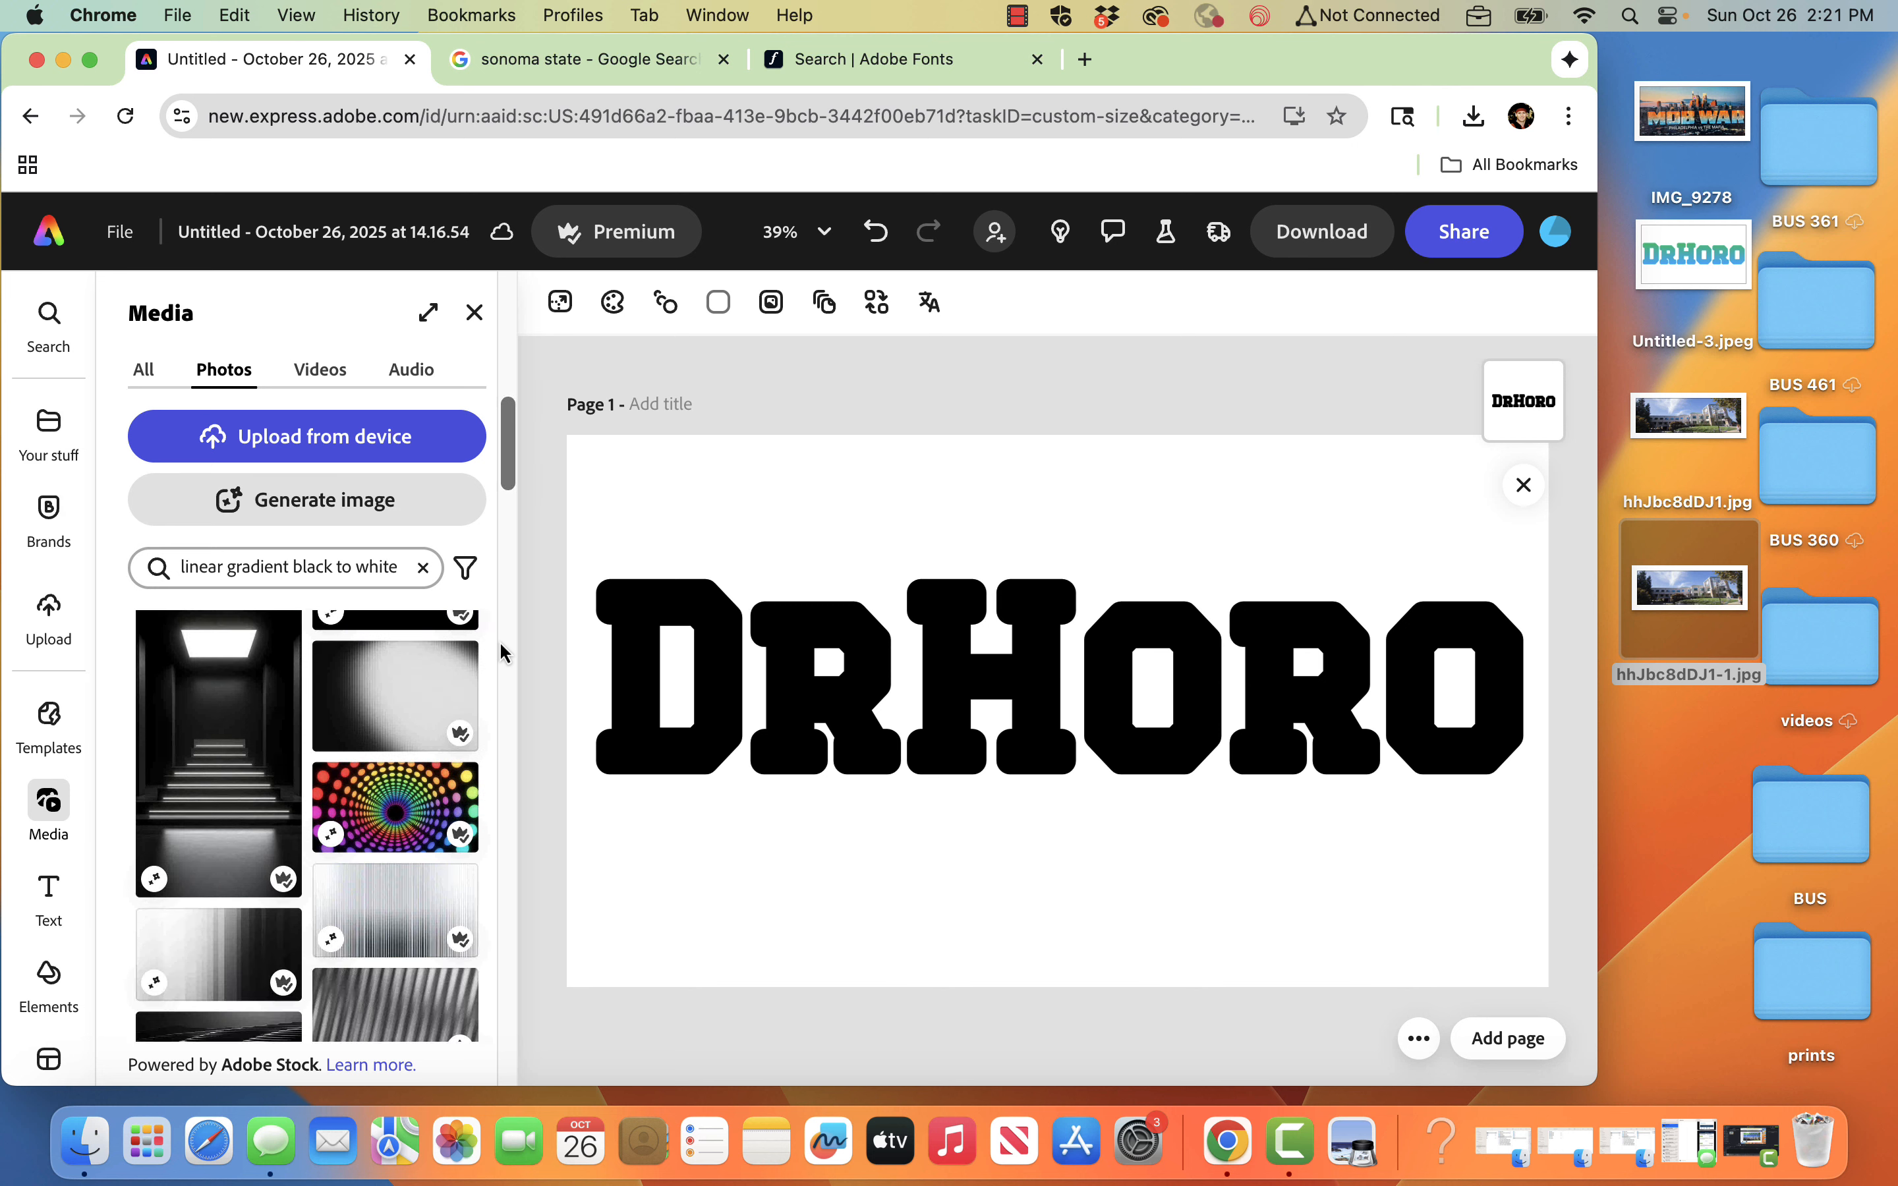
scroll(505, 652, down, 10)
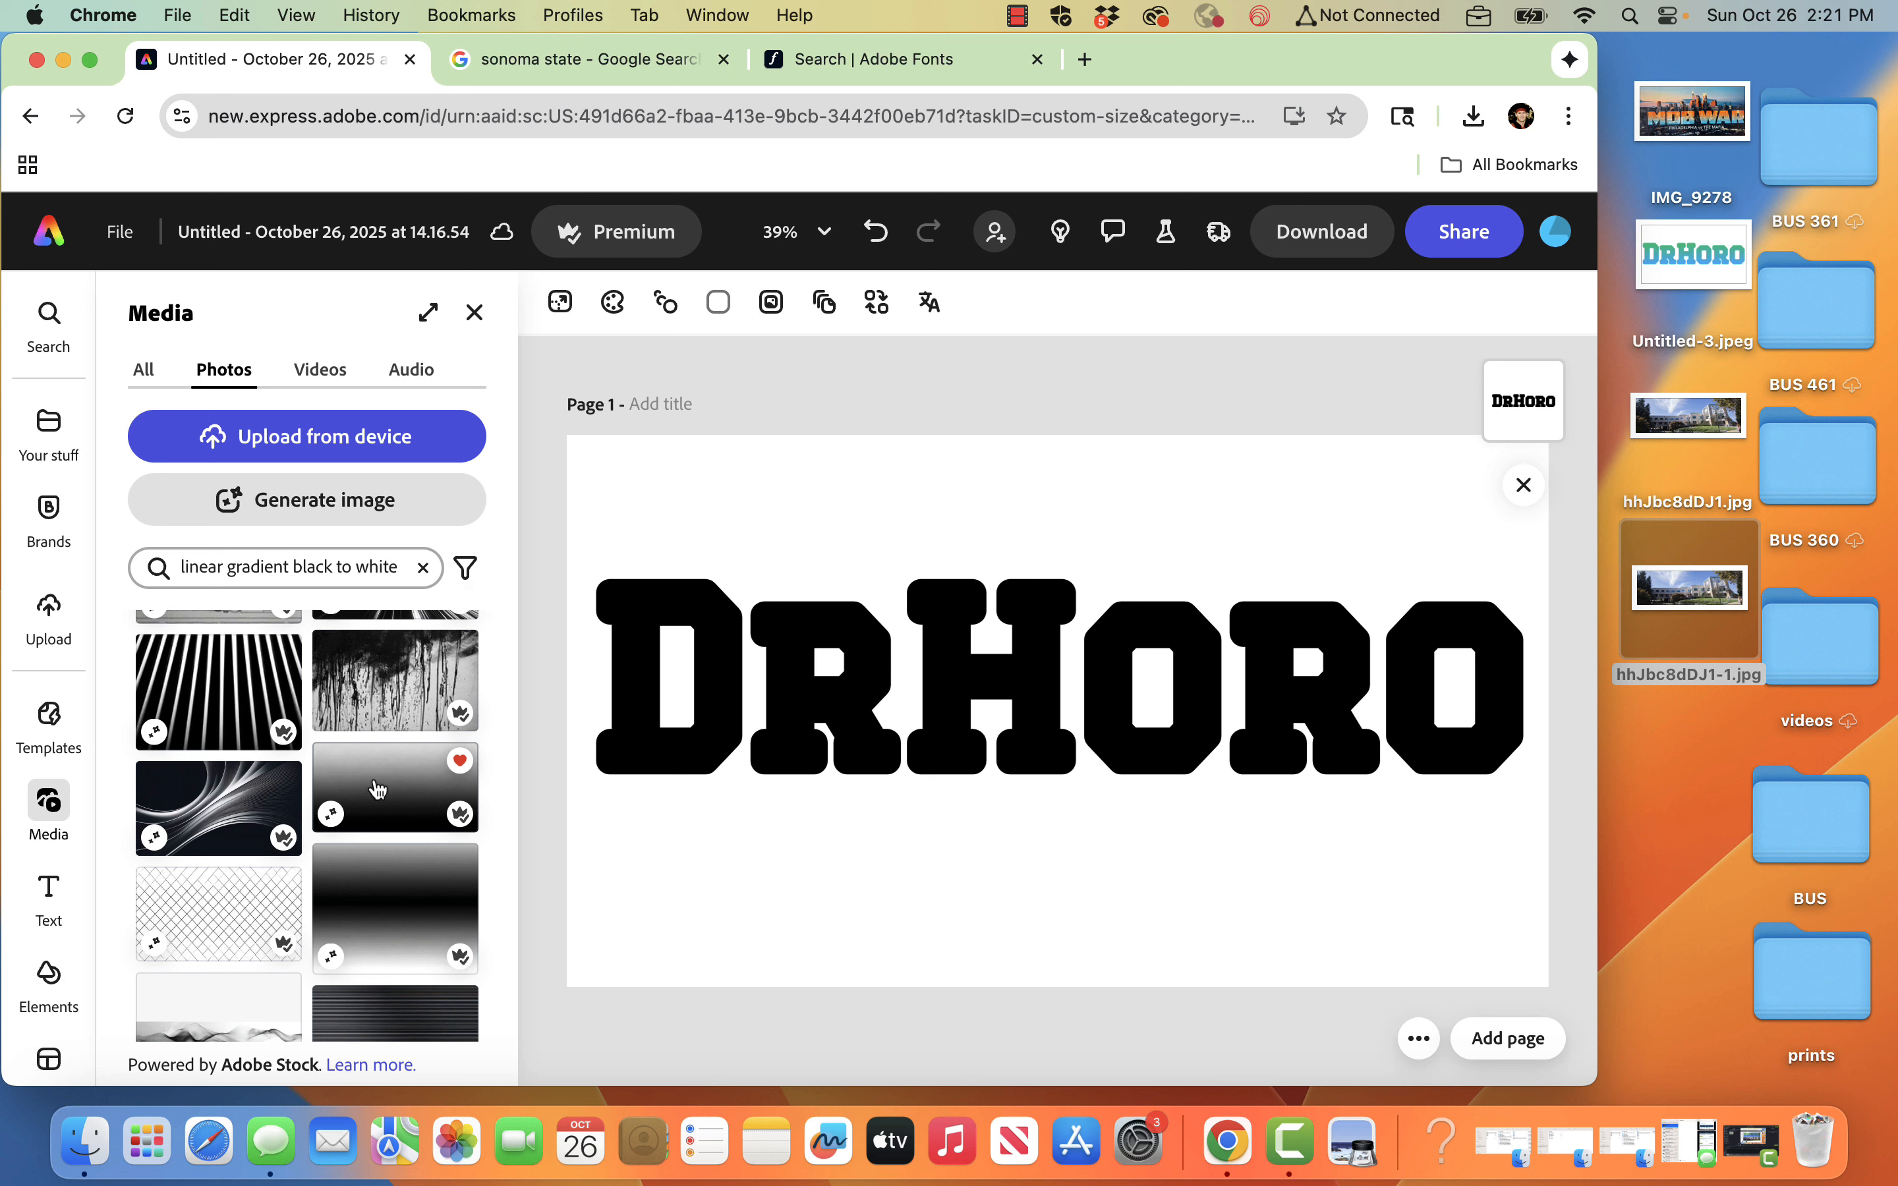
- Place the favorited vertical gradient photo on the page, align it to the upper-left corner and enlarge it to cover the page
drag(379, 788, 627, 470)
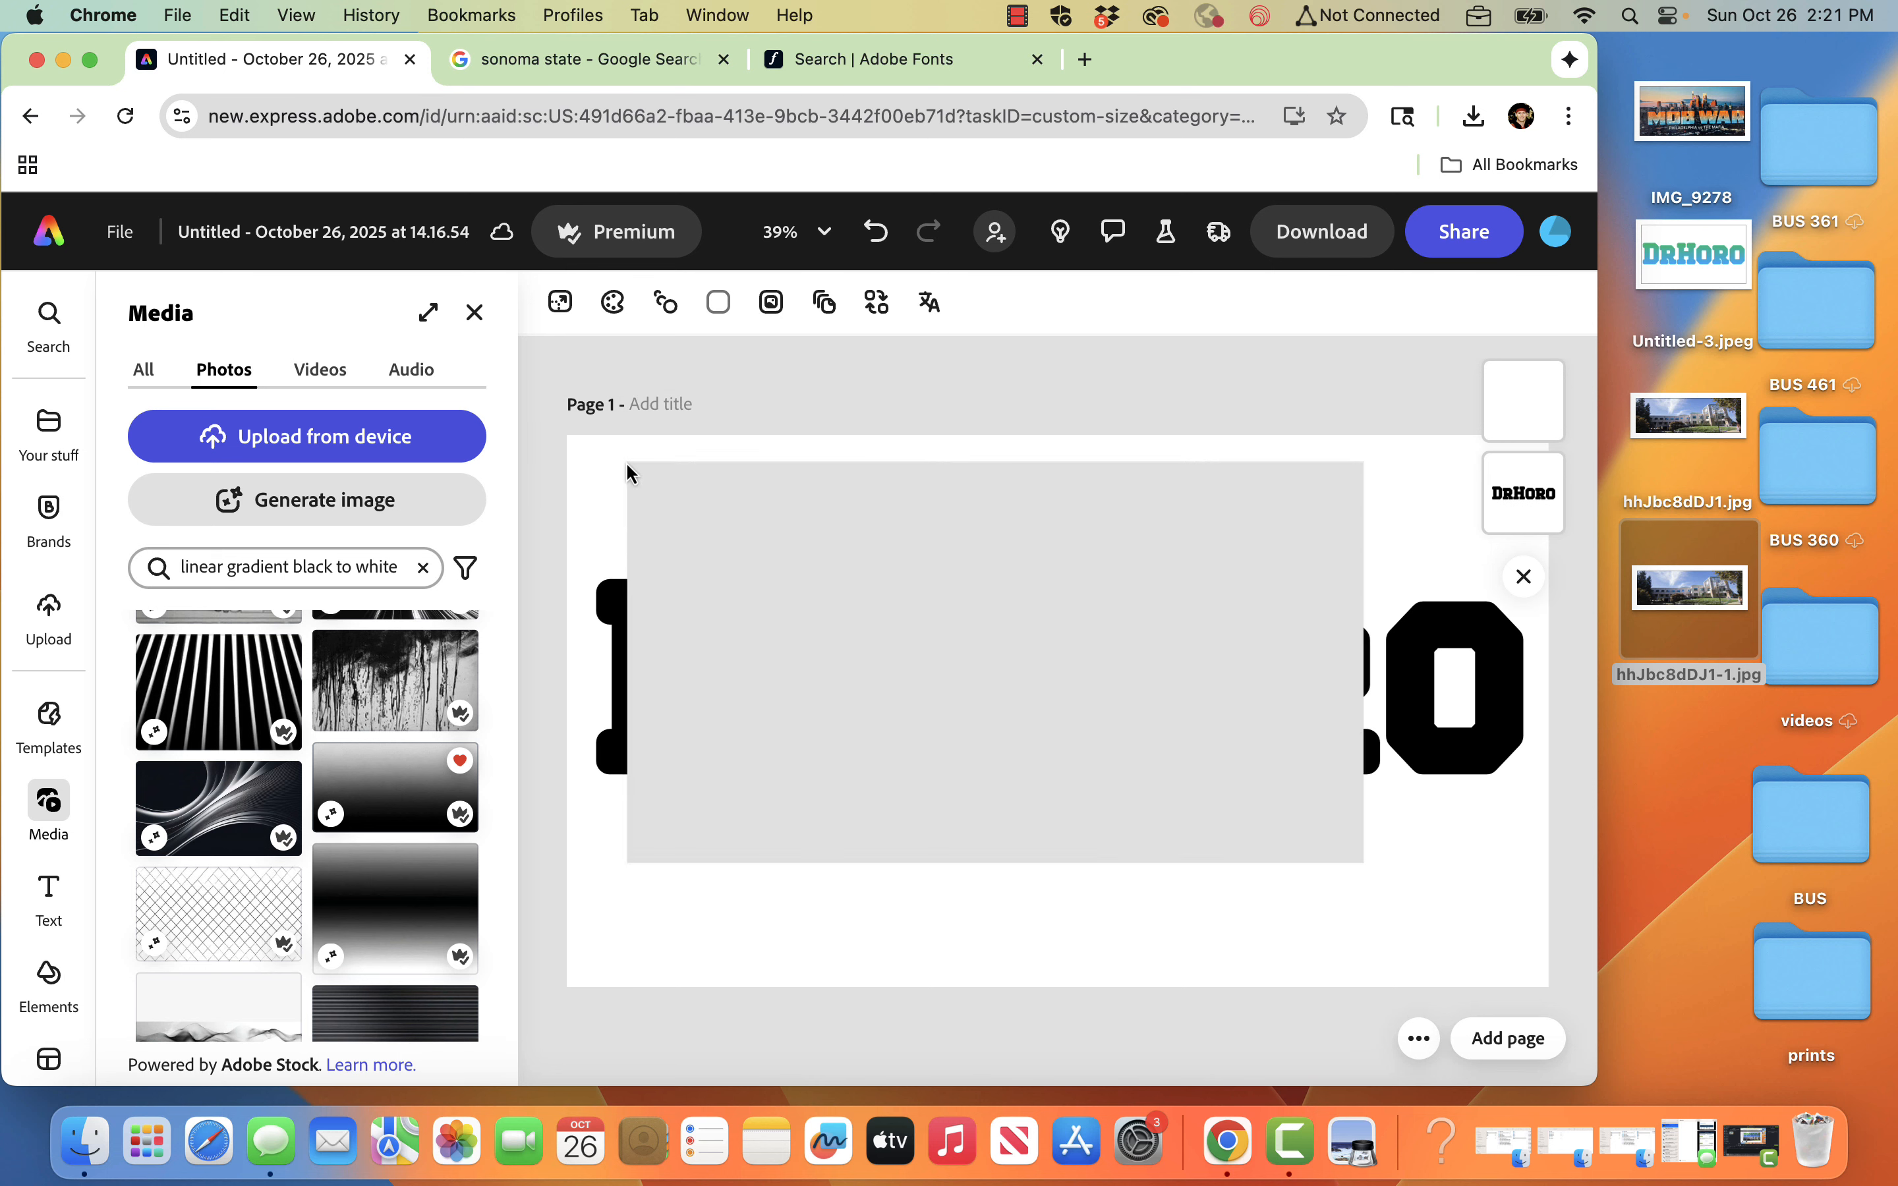
drag(725, 498, 661, 476)
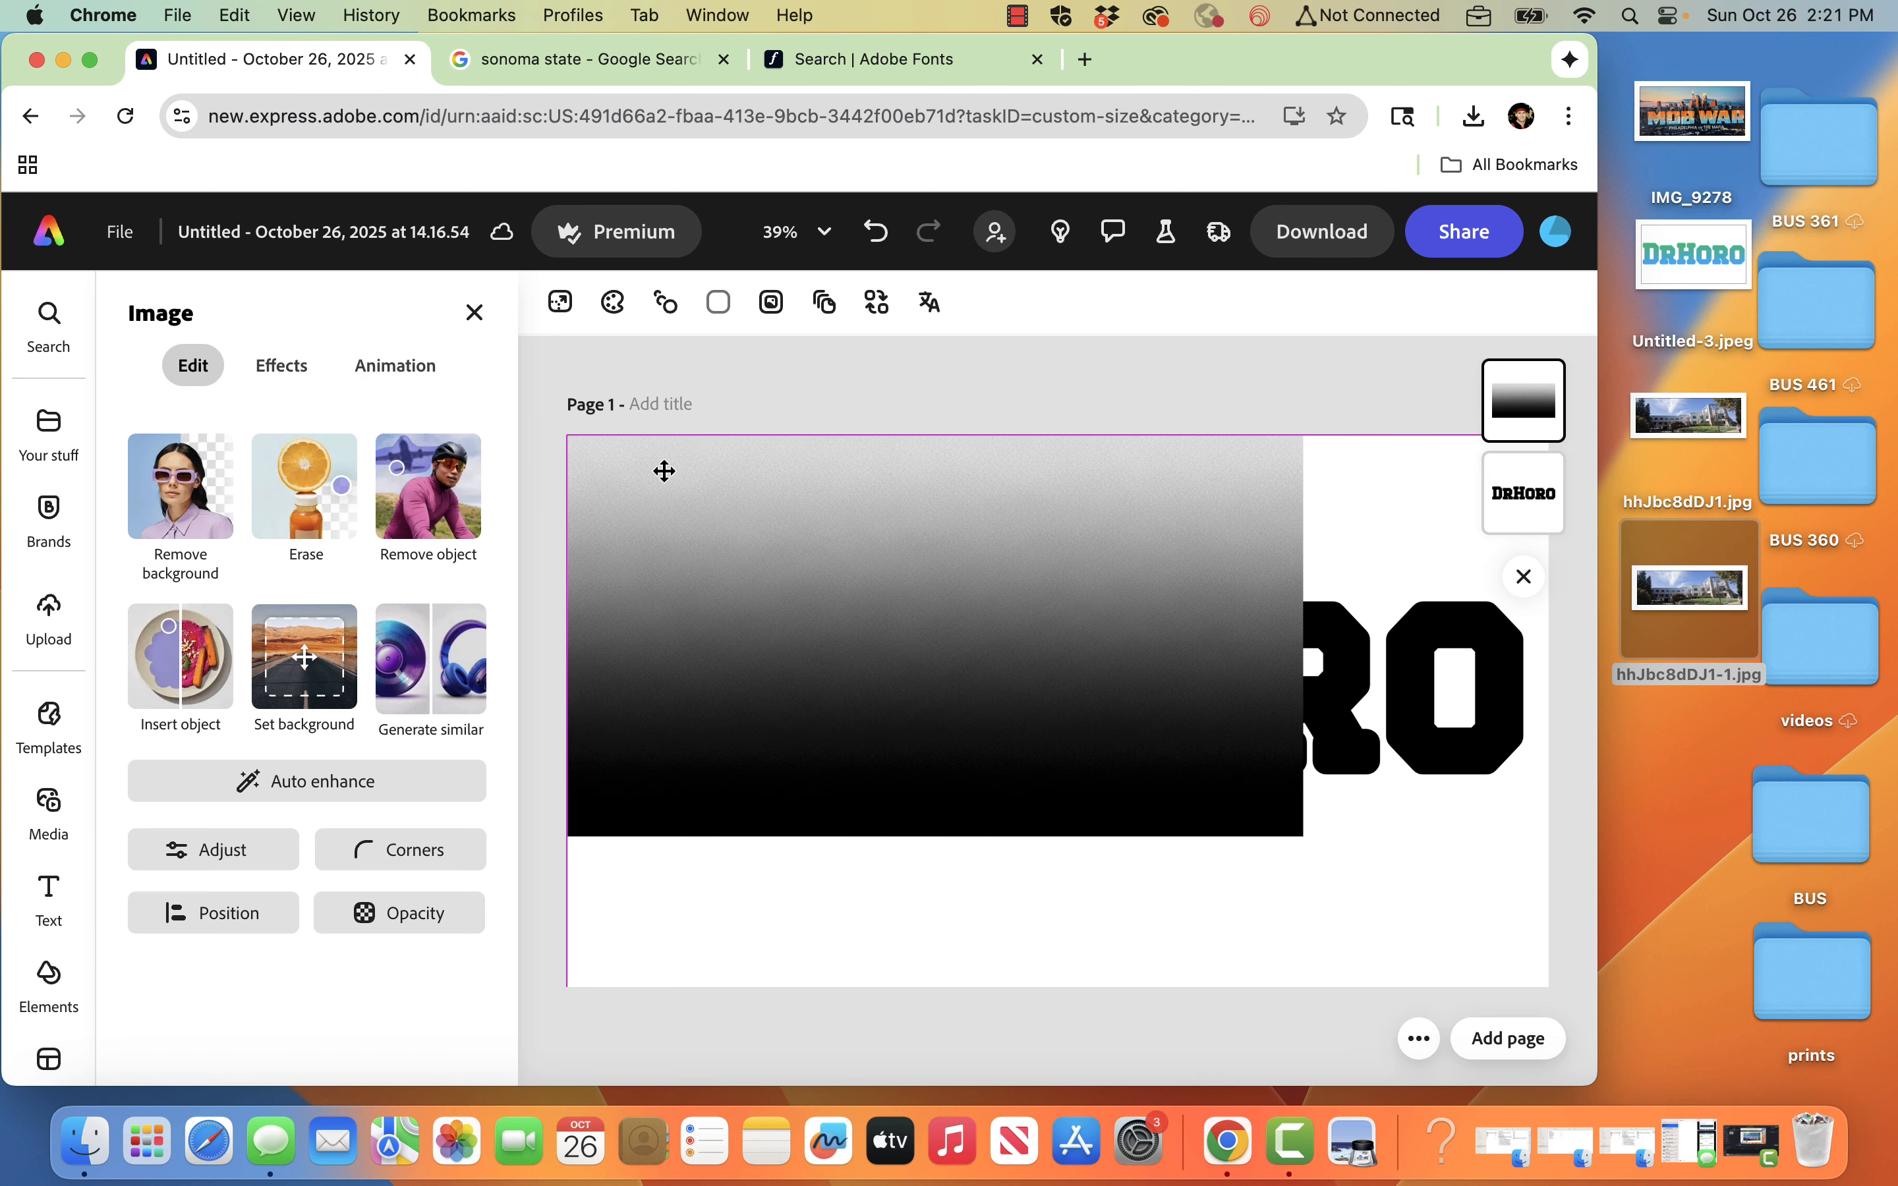
drag(1305, 837, 1561, 1029)
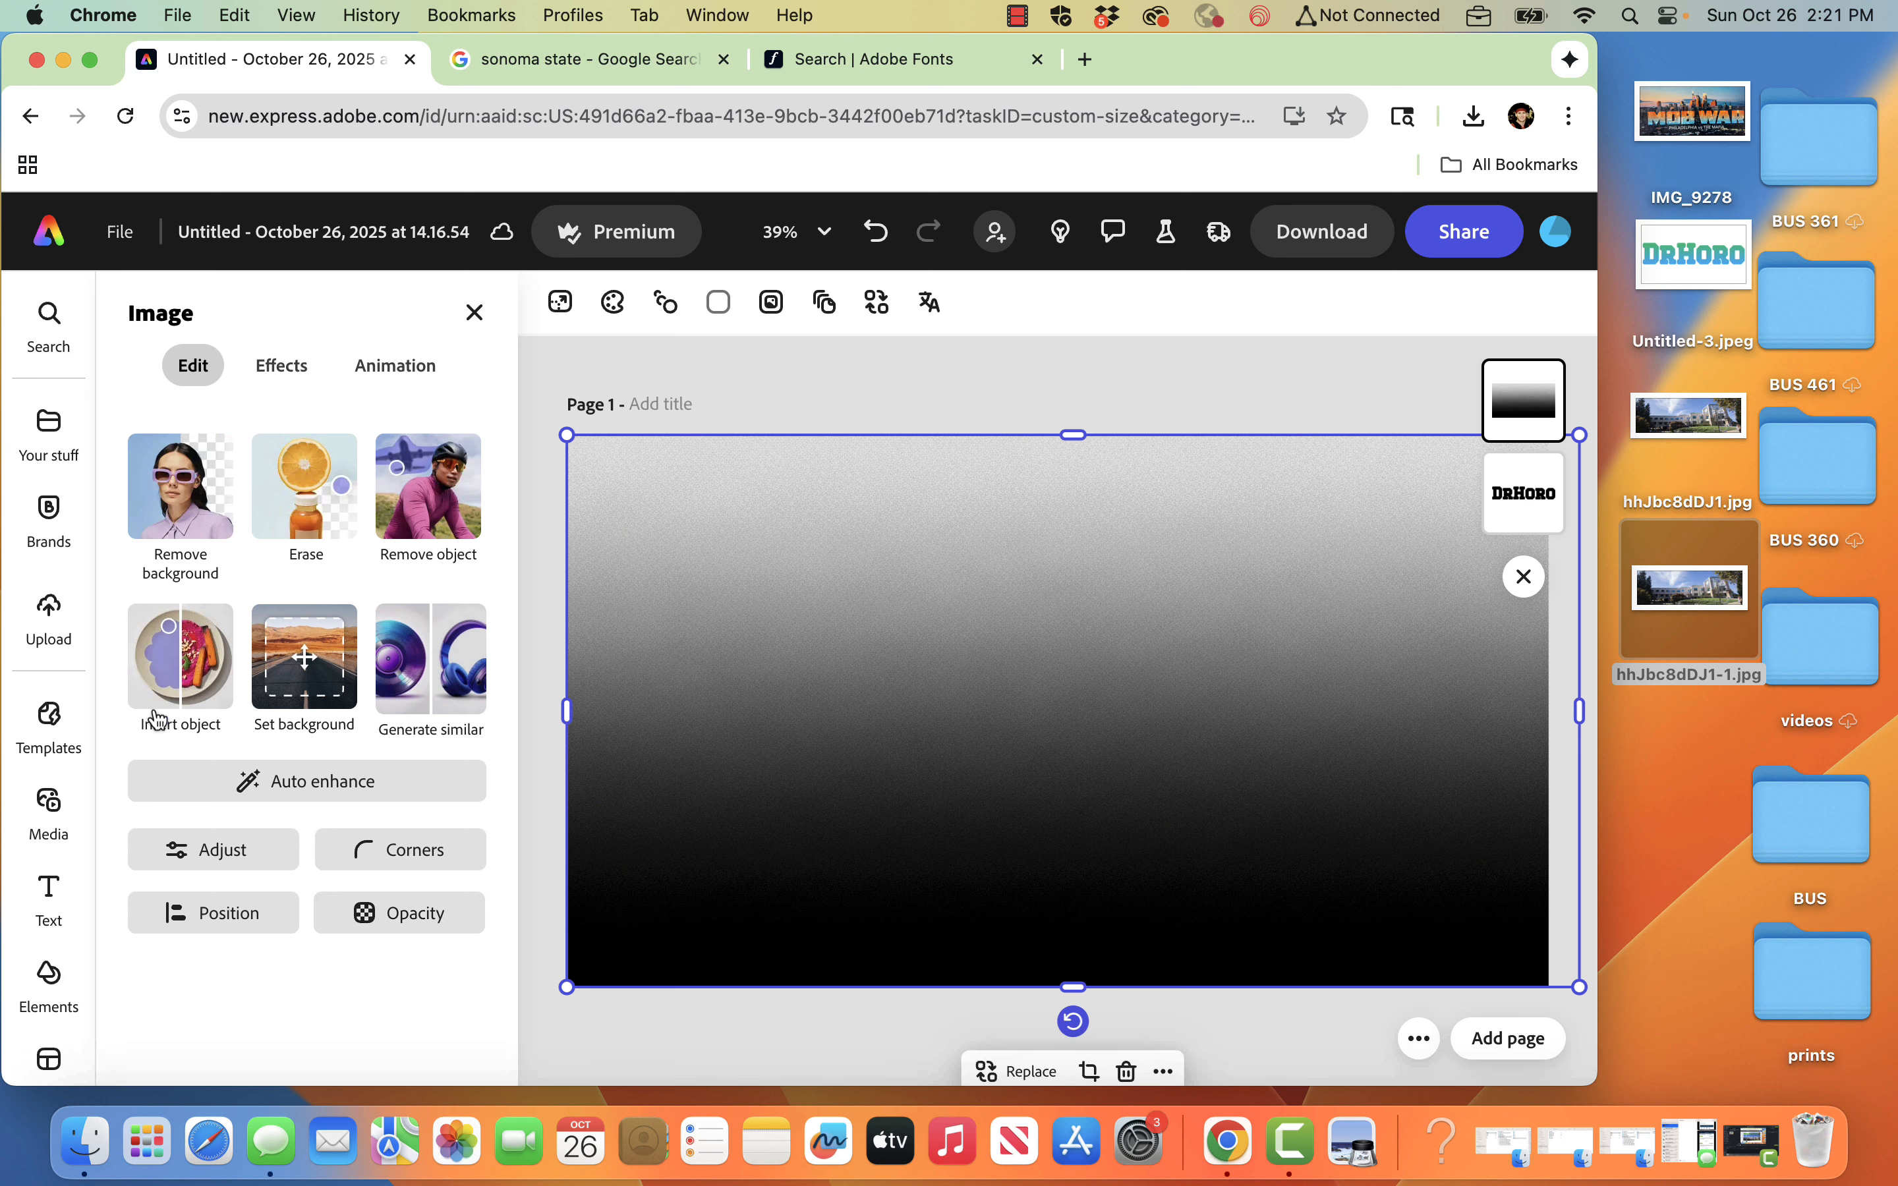
- Apply the Duotone tone effect to the gradient photo and open its color settings
click(266, 853)
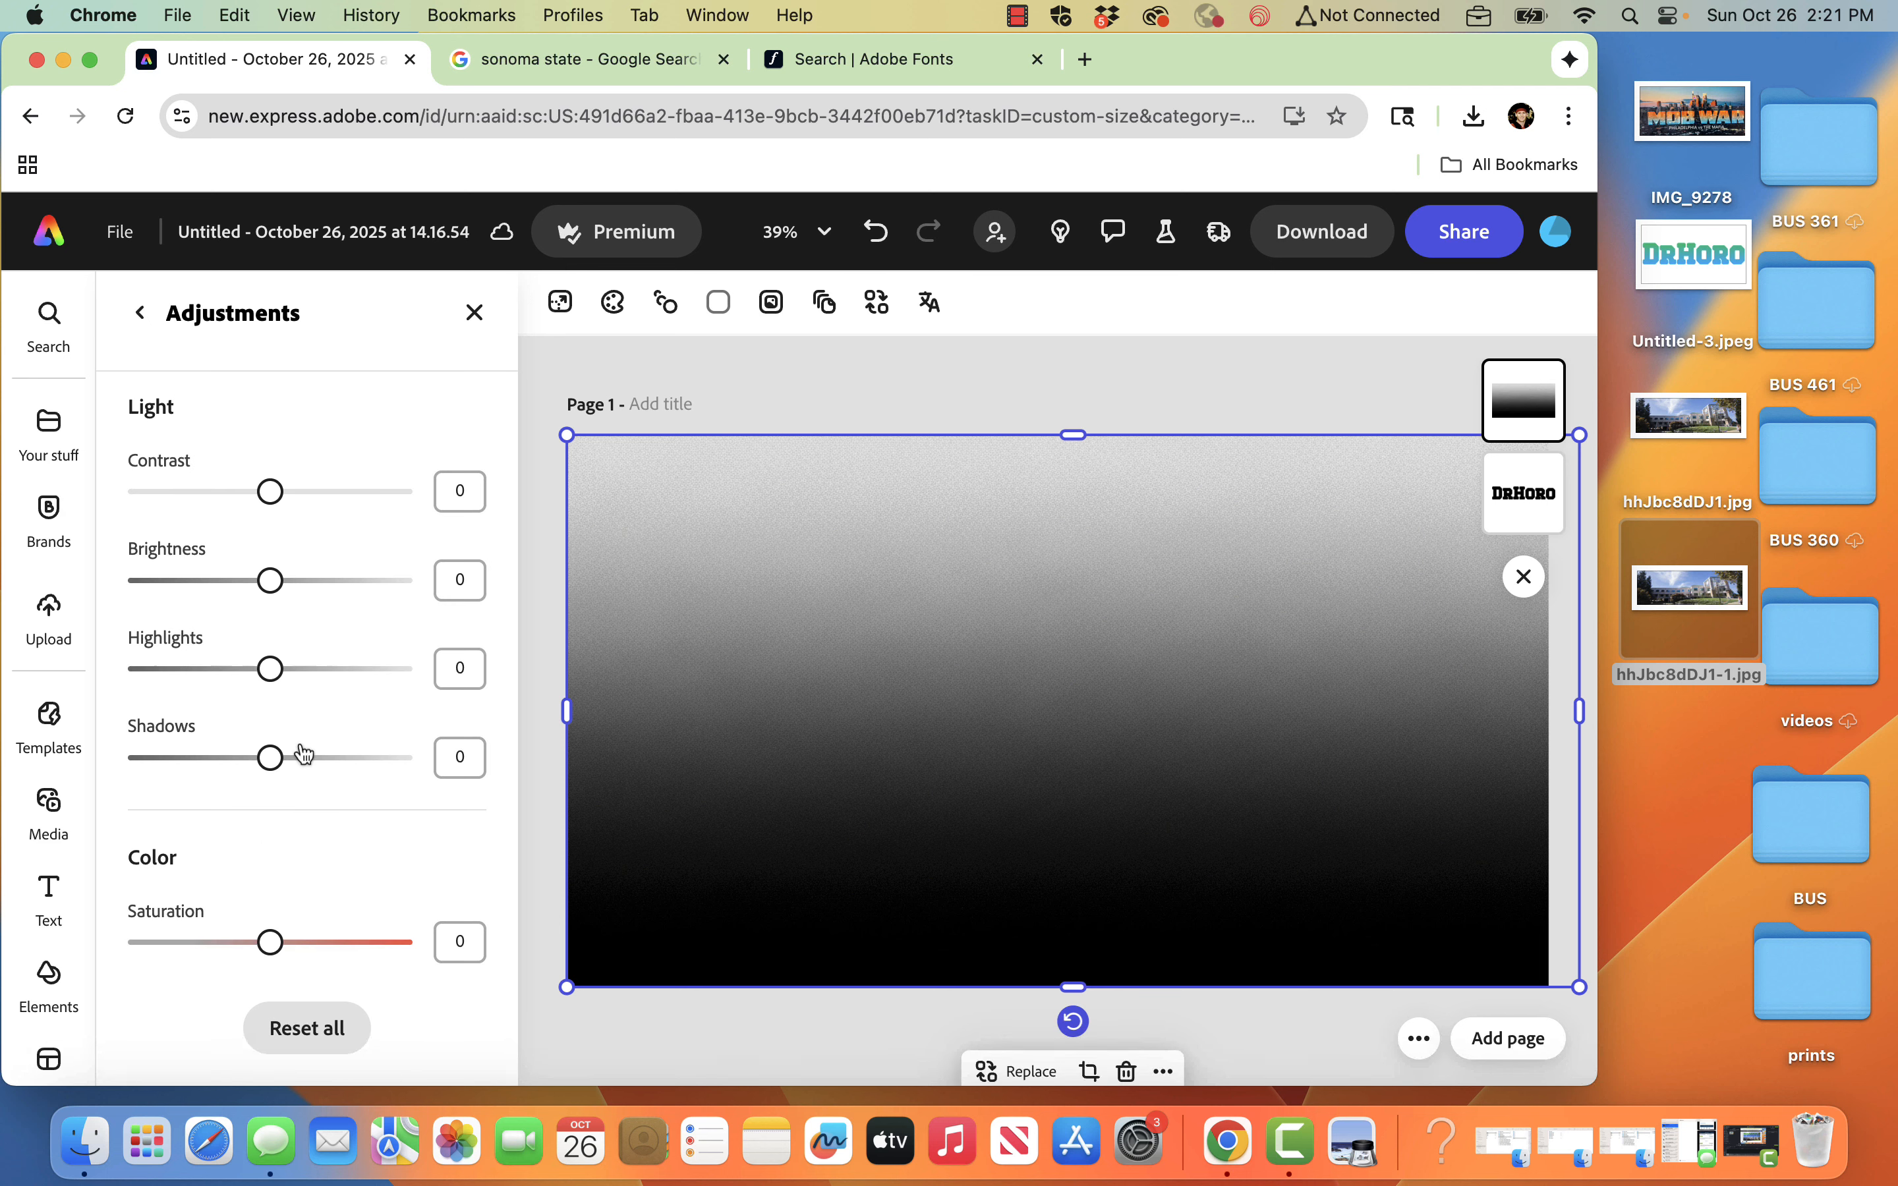
click(141, 313)
click(278, 378)
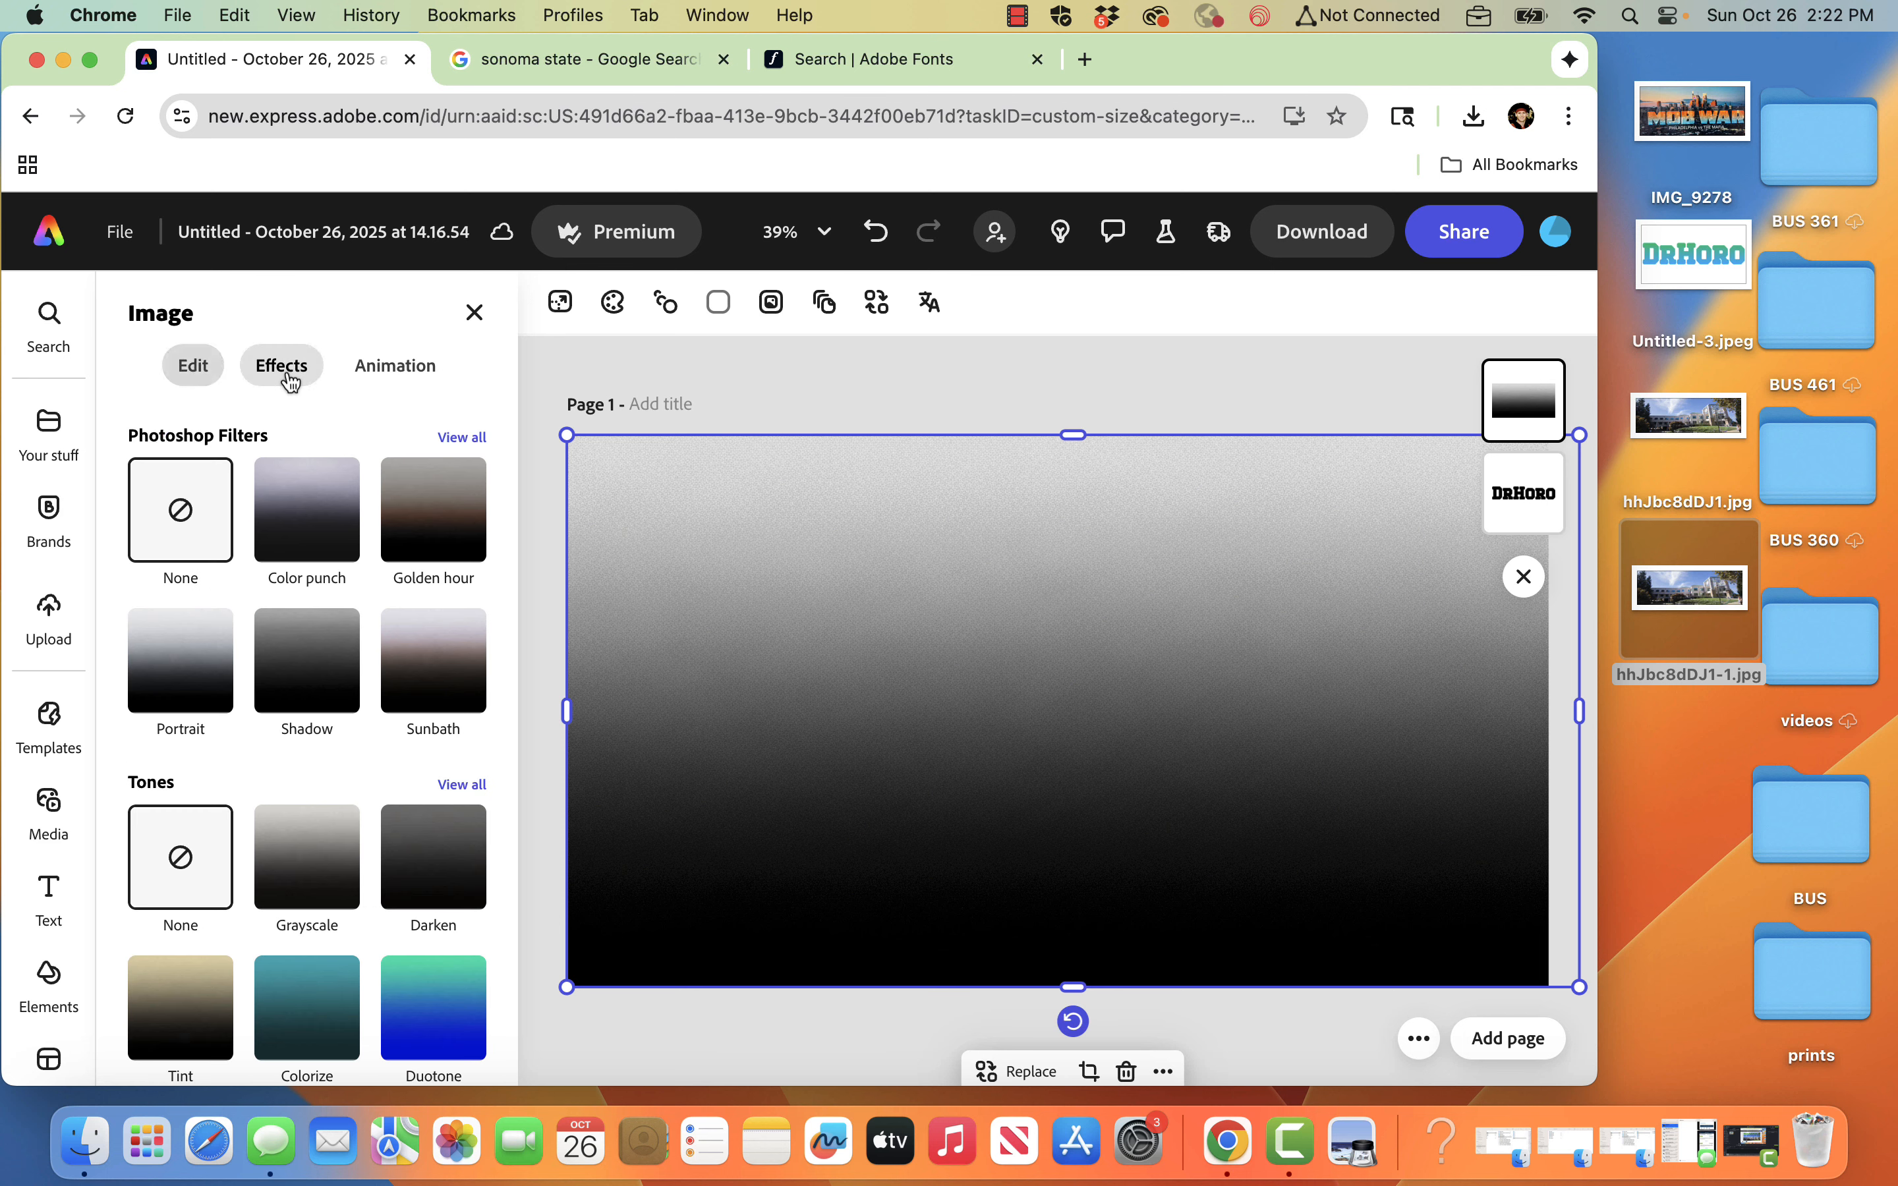
scroll(395, 959, down, 2)
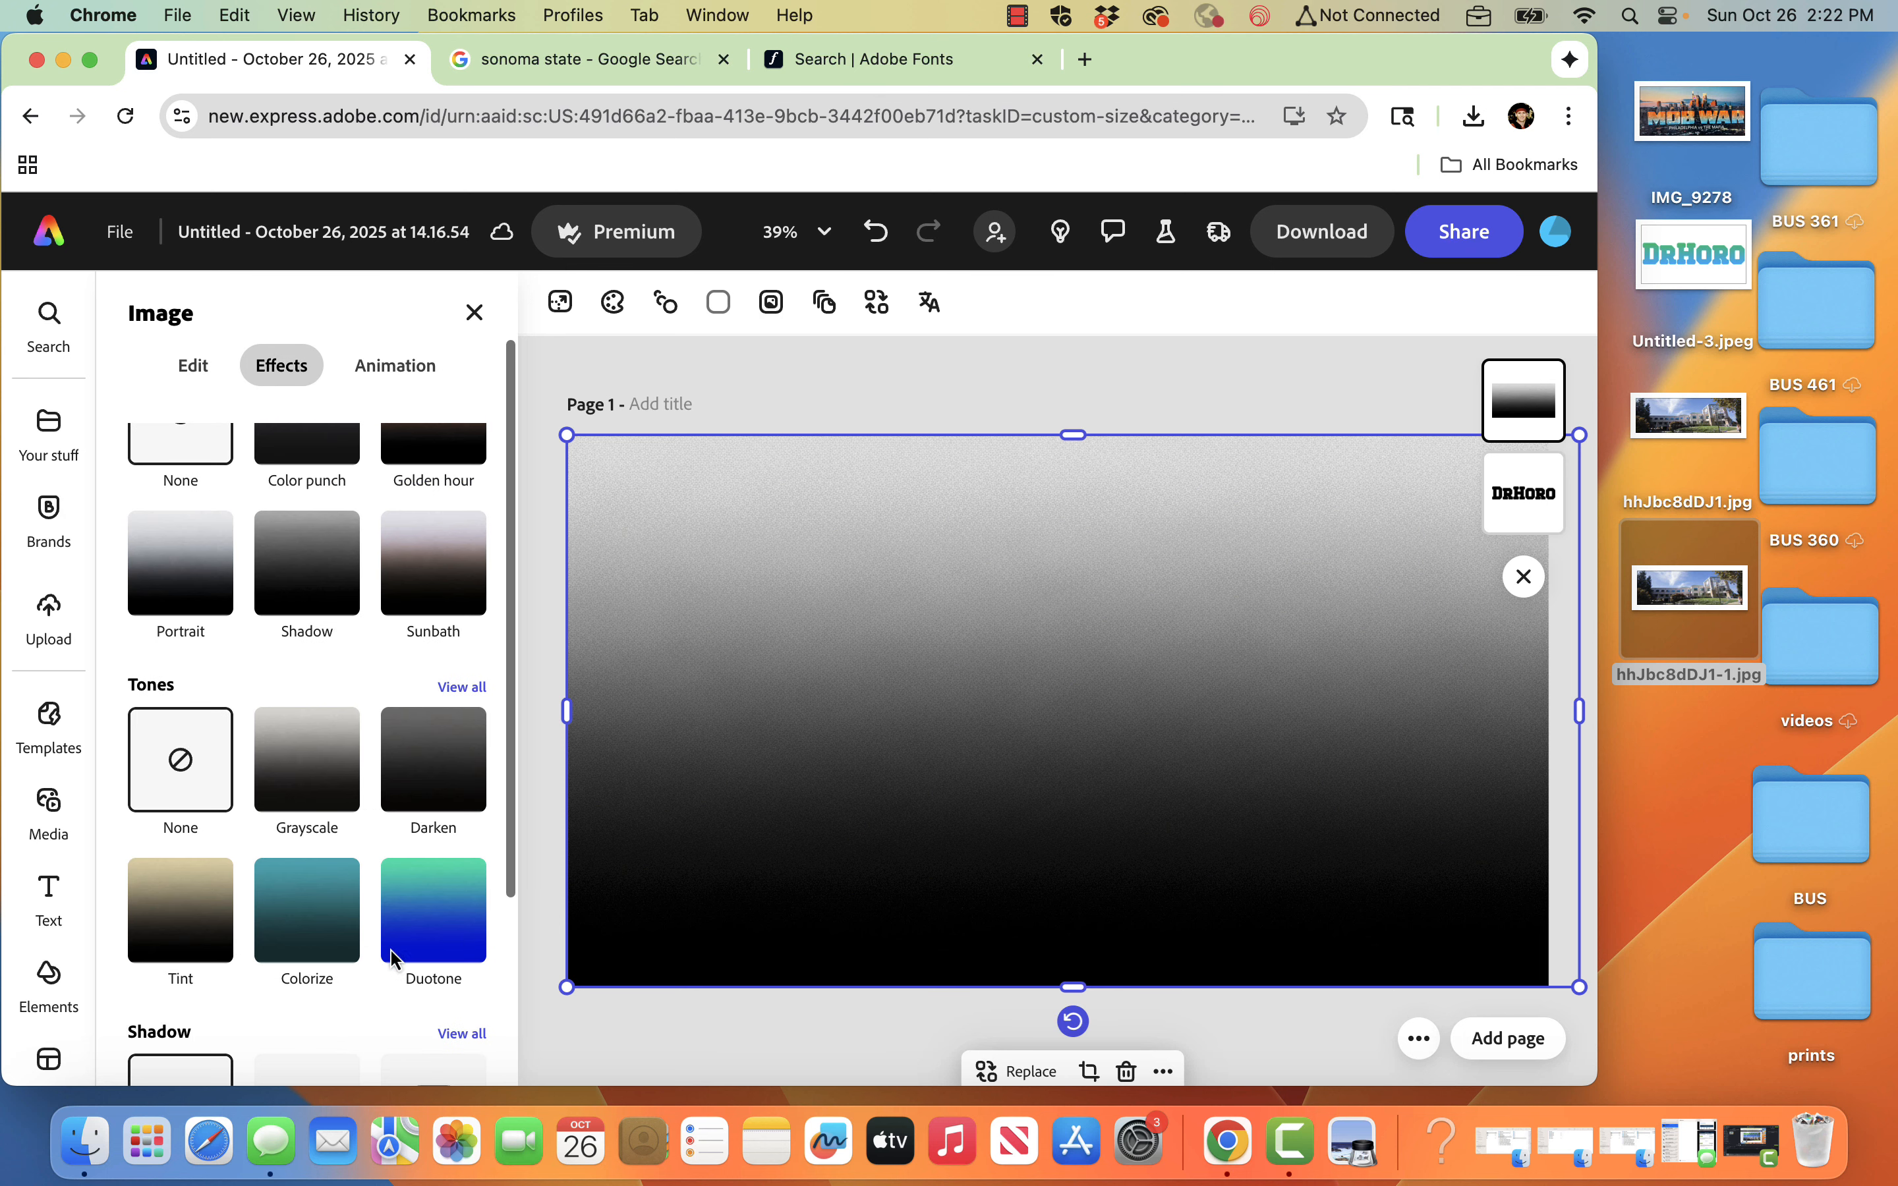
click(441, 918)
click(435, 911)
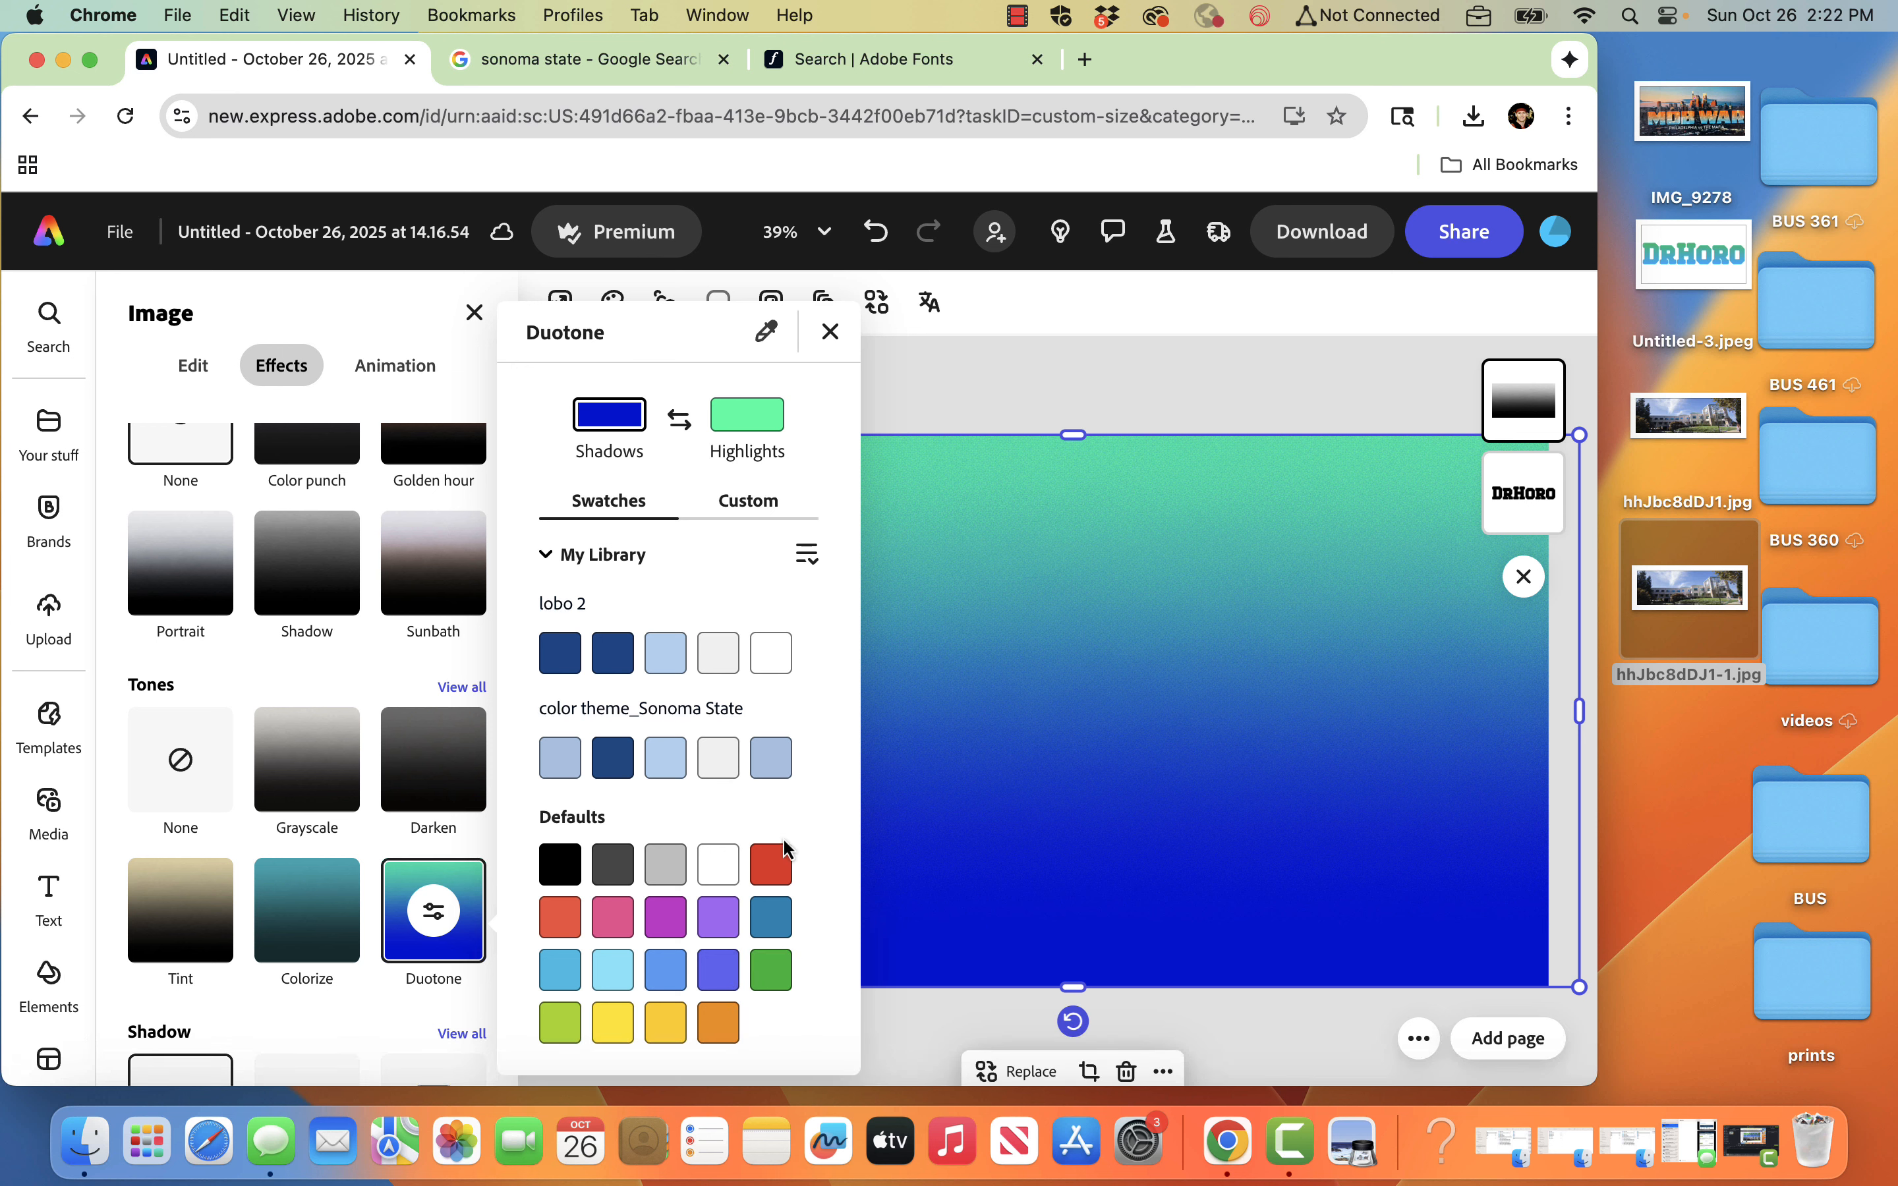
- Set the Duotone shadows to green #27BB36 and the highlights to the default sky blue swatch
click(783, 979)
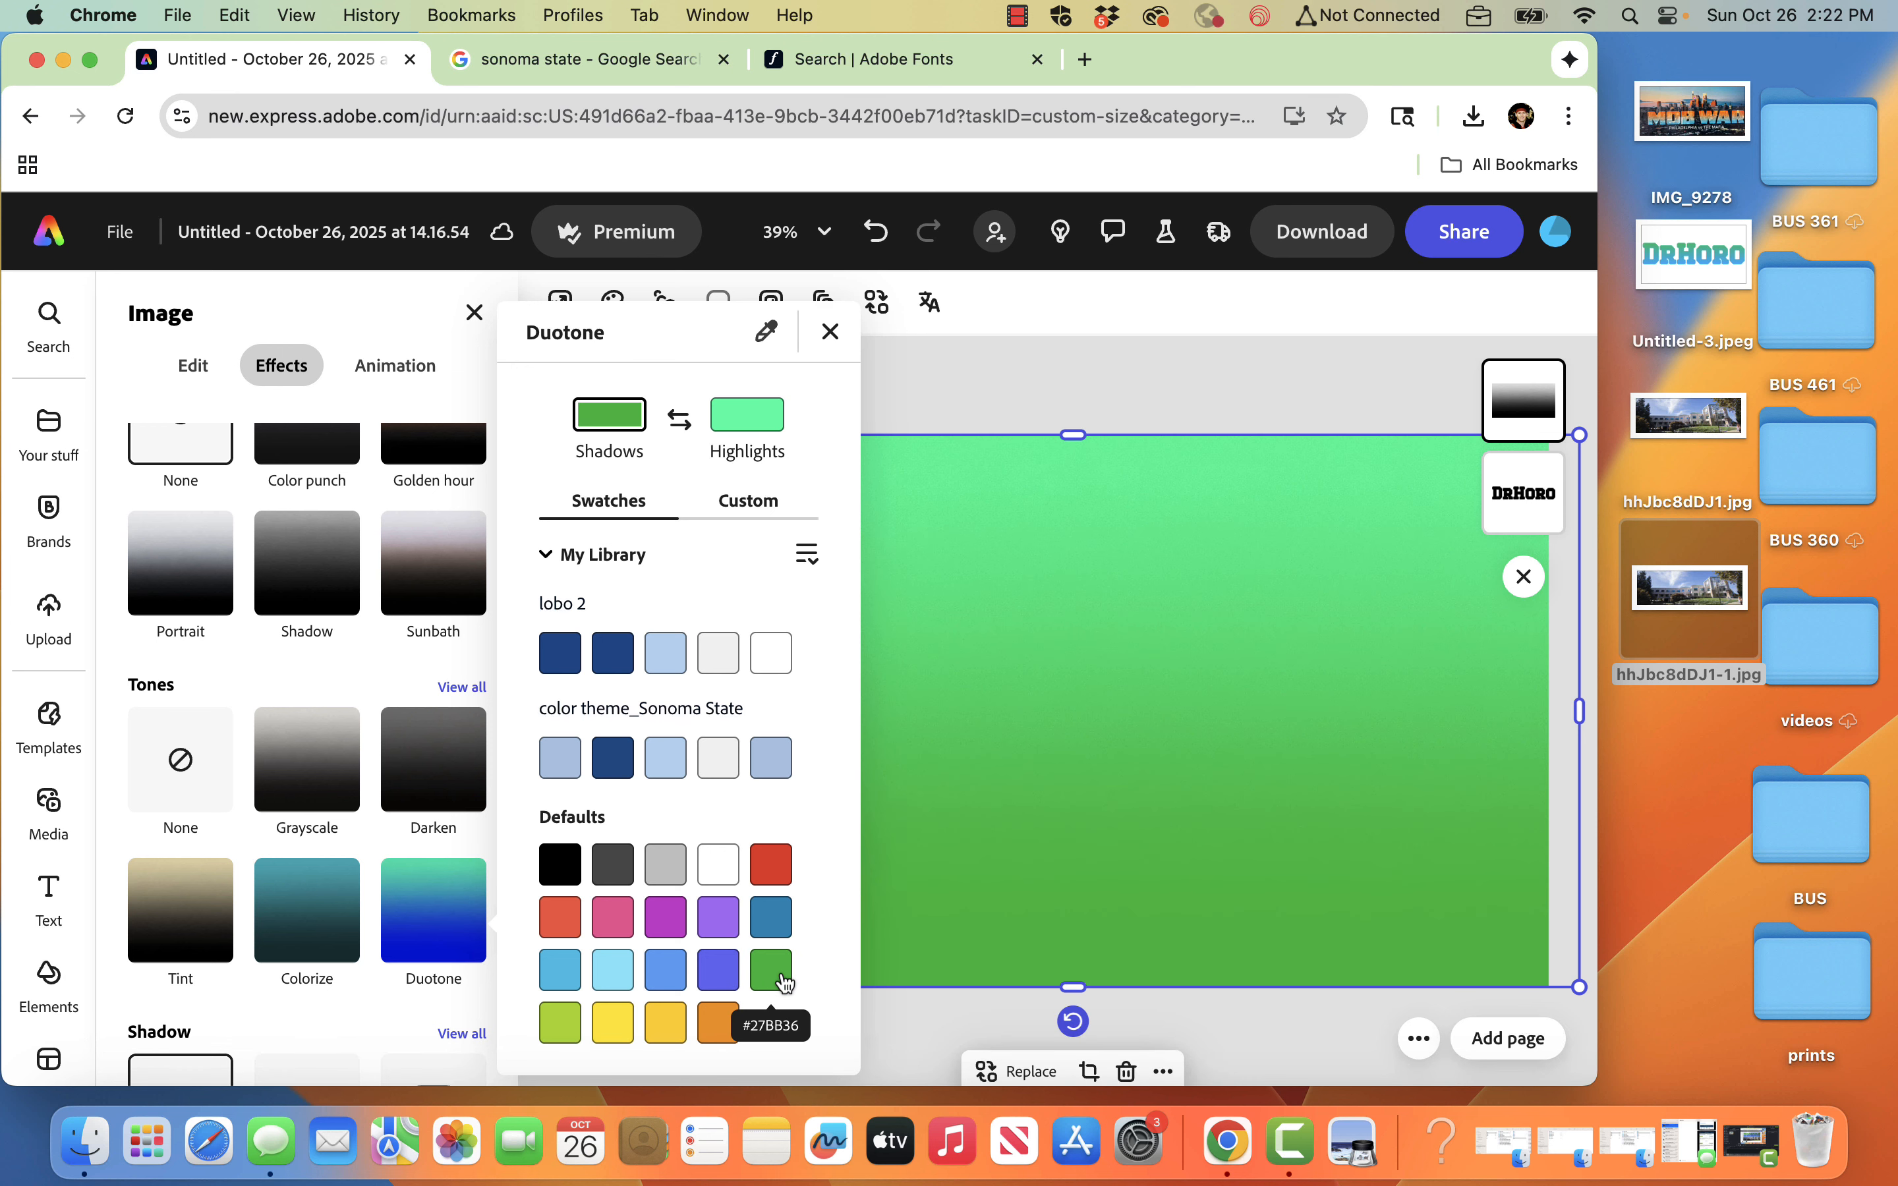
click(750, 439)
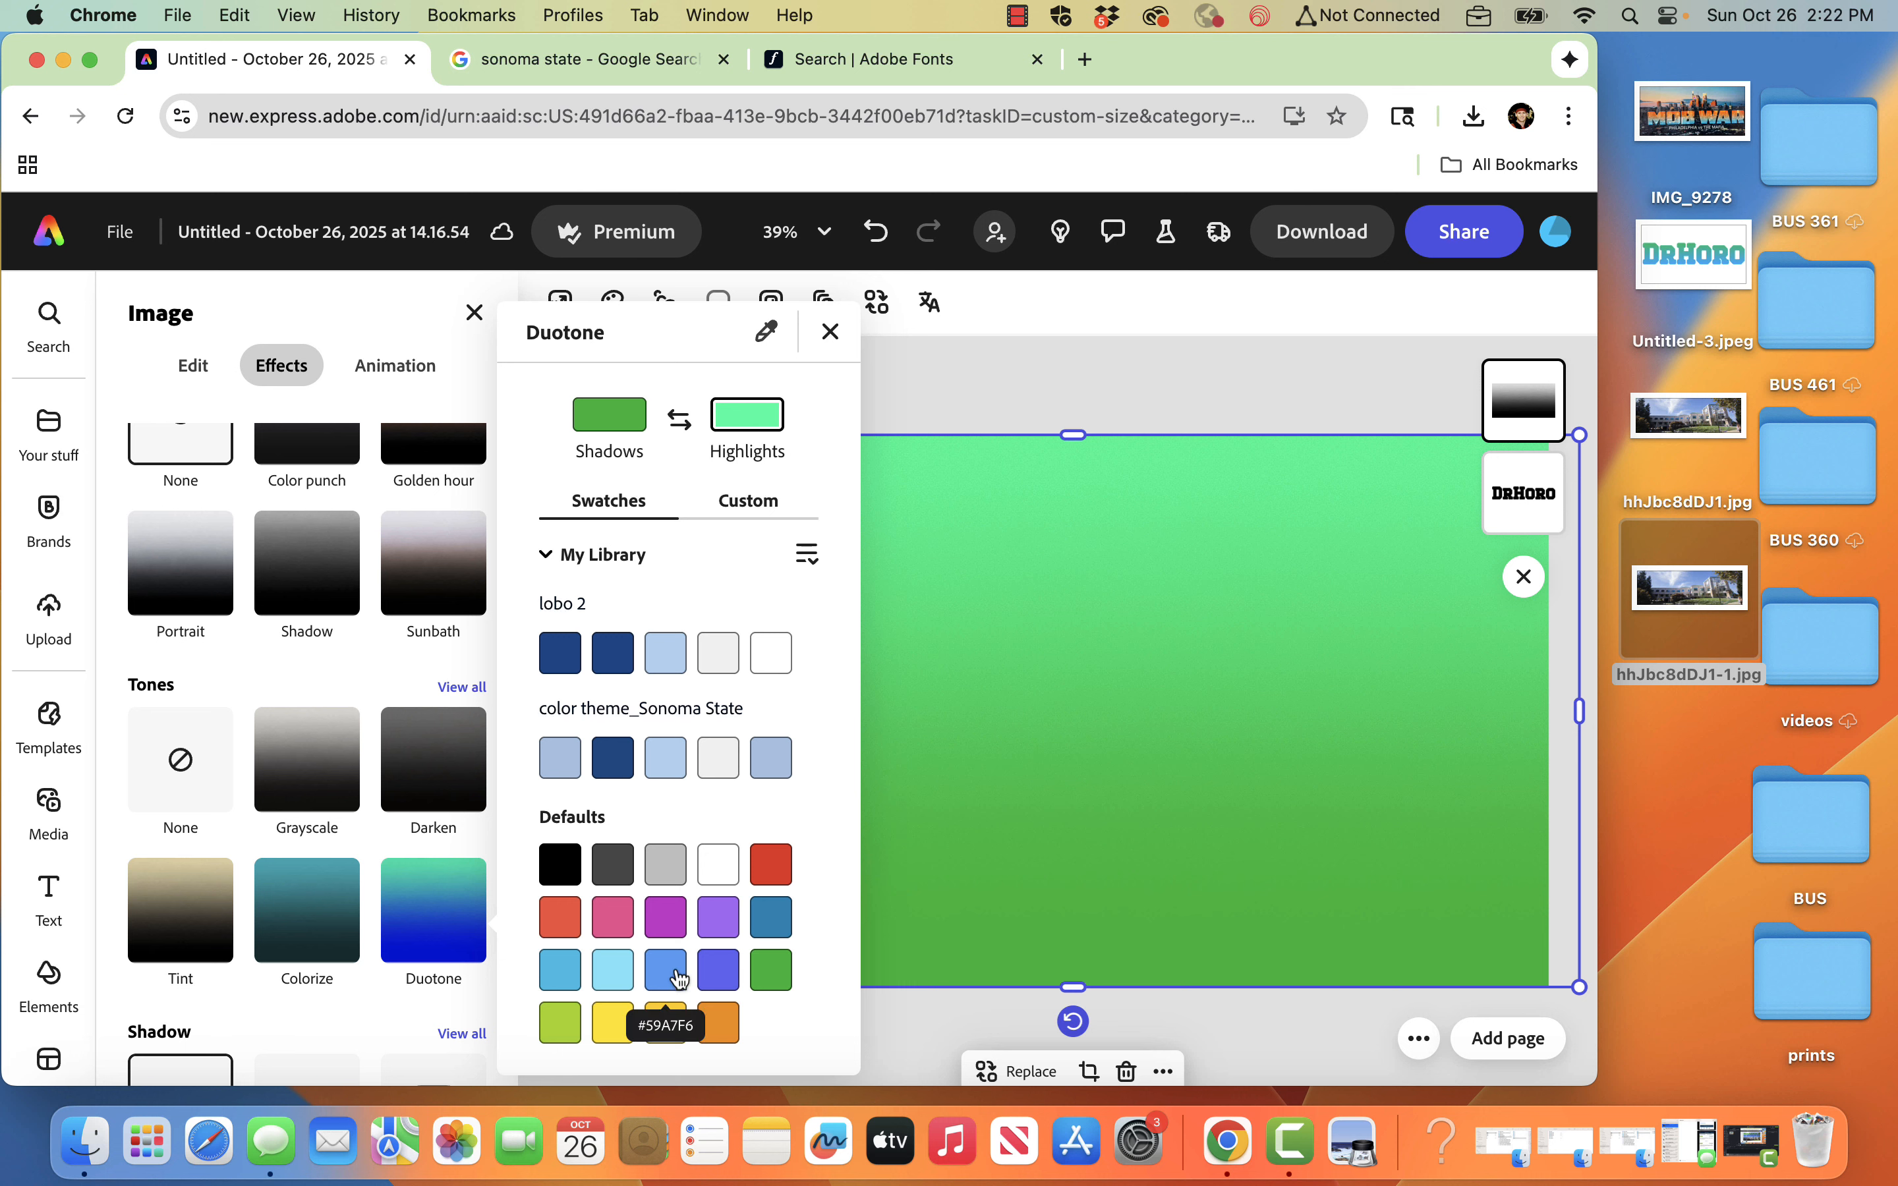
click(581, 985)
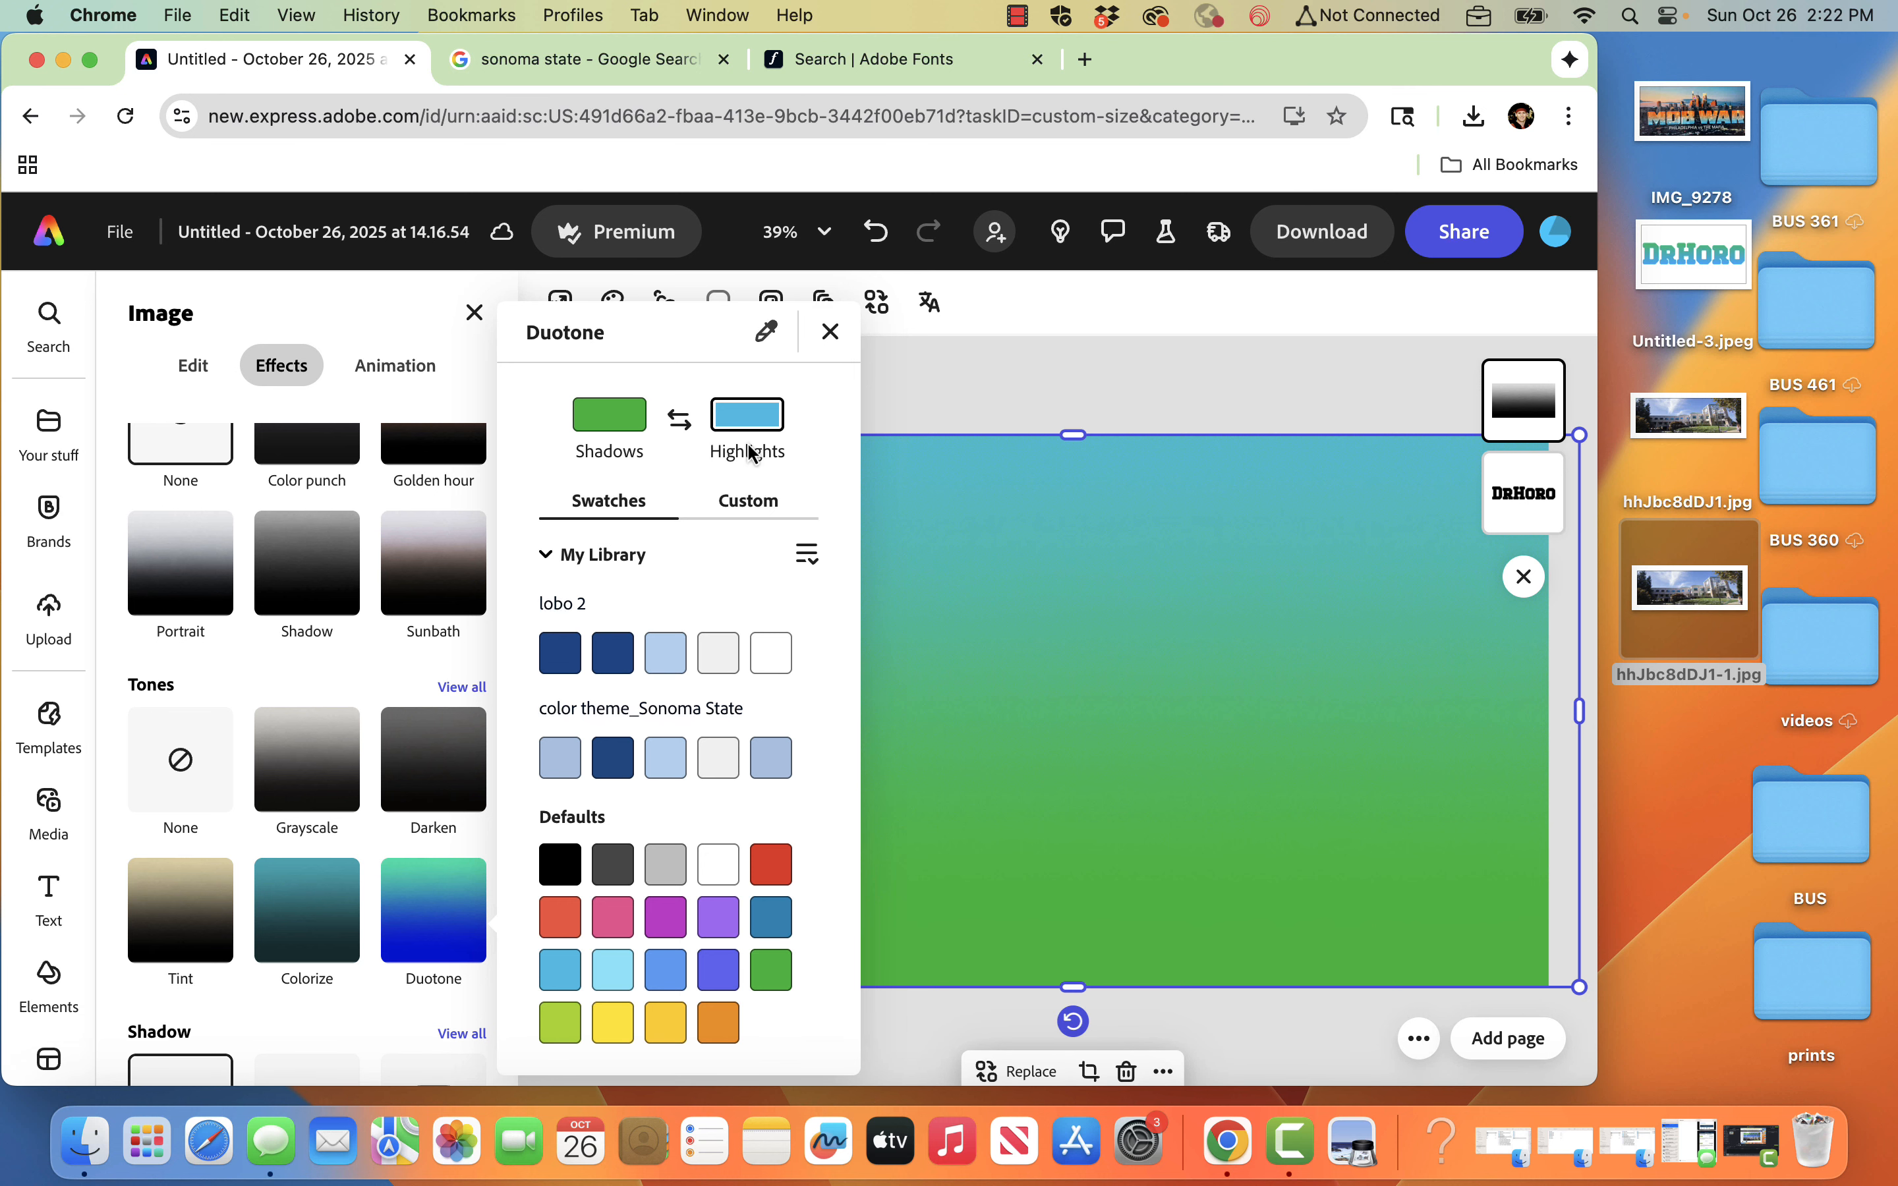
click(831, 332)
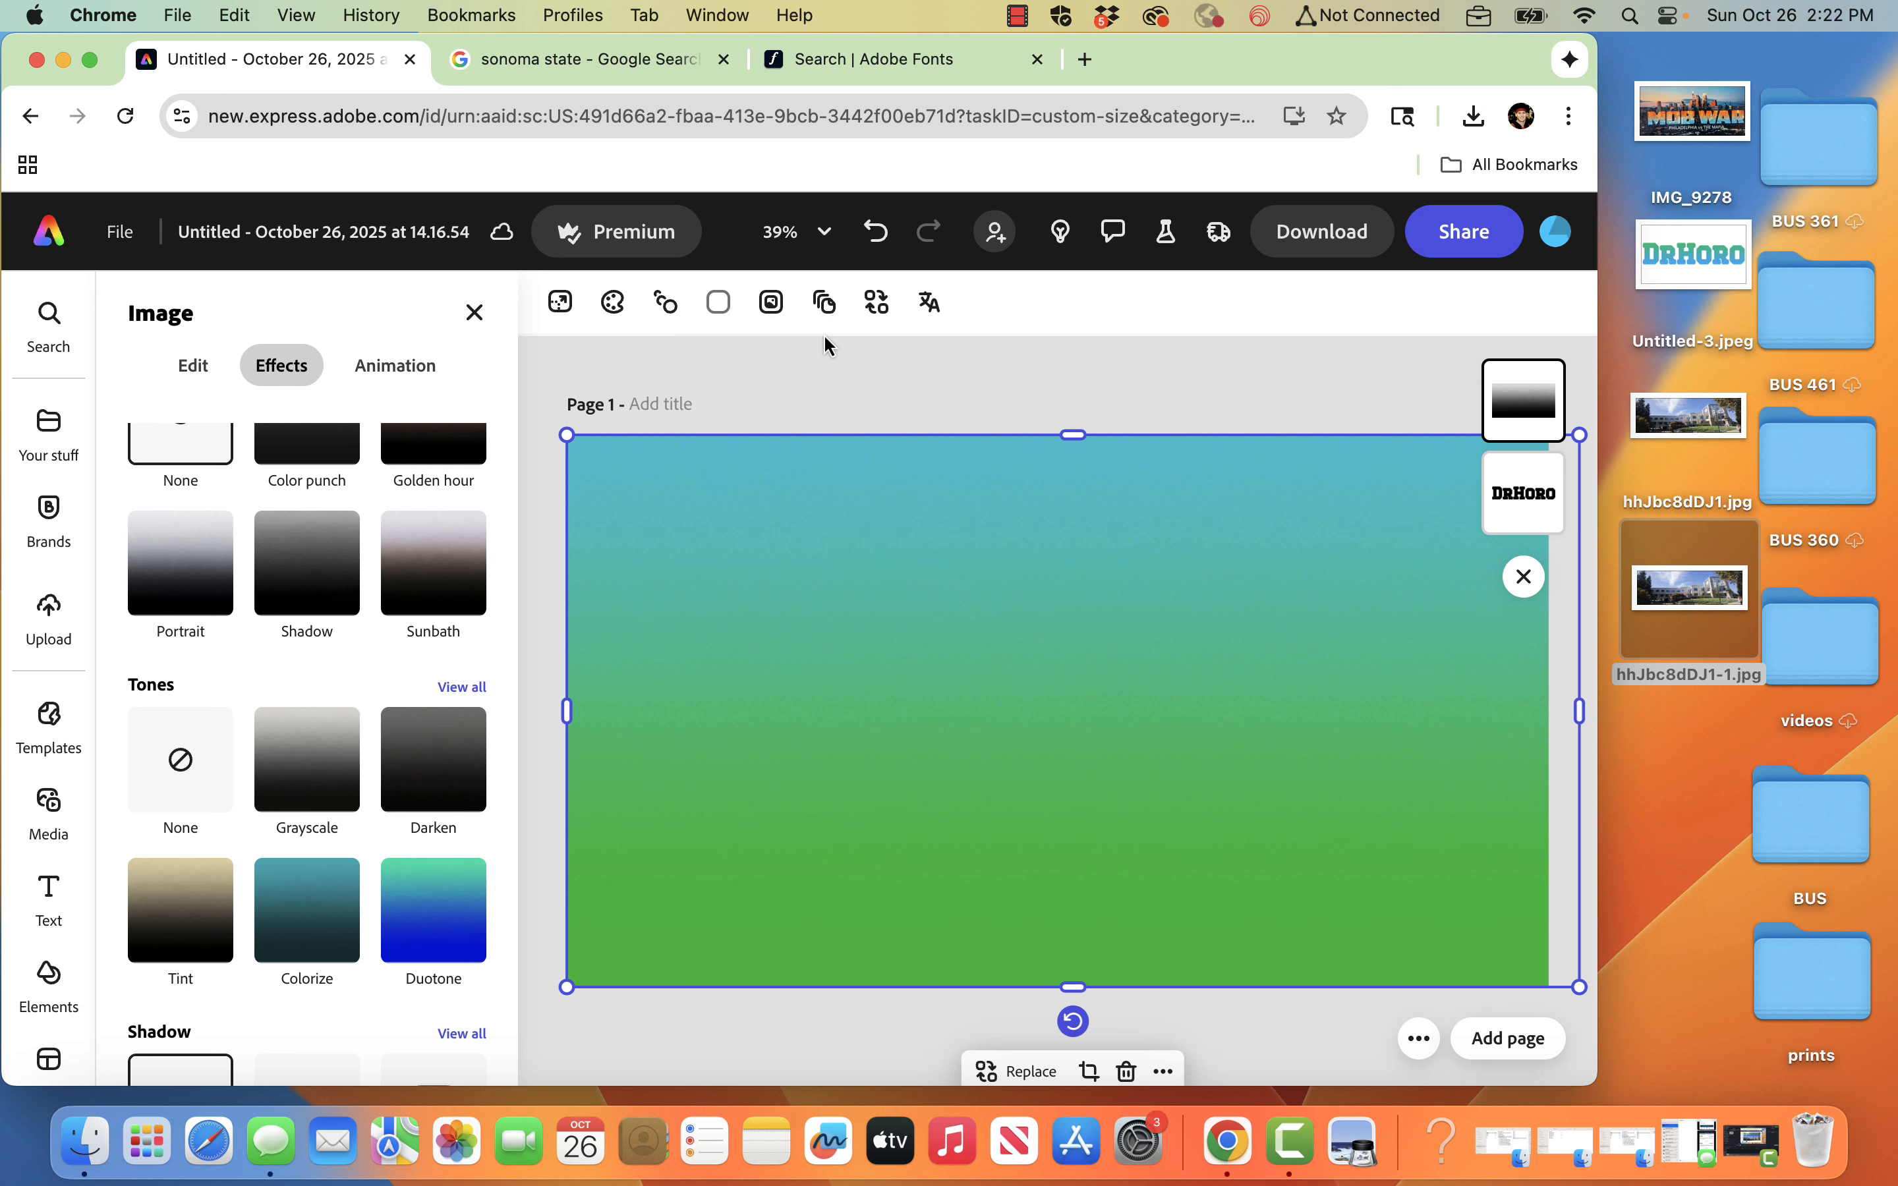
- Stretch the gradient photo well beyond the page's height, align its upper edge with the page's upper edge, and deselect it
drag(1072, 433, 1073, 342)
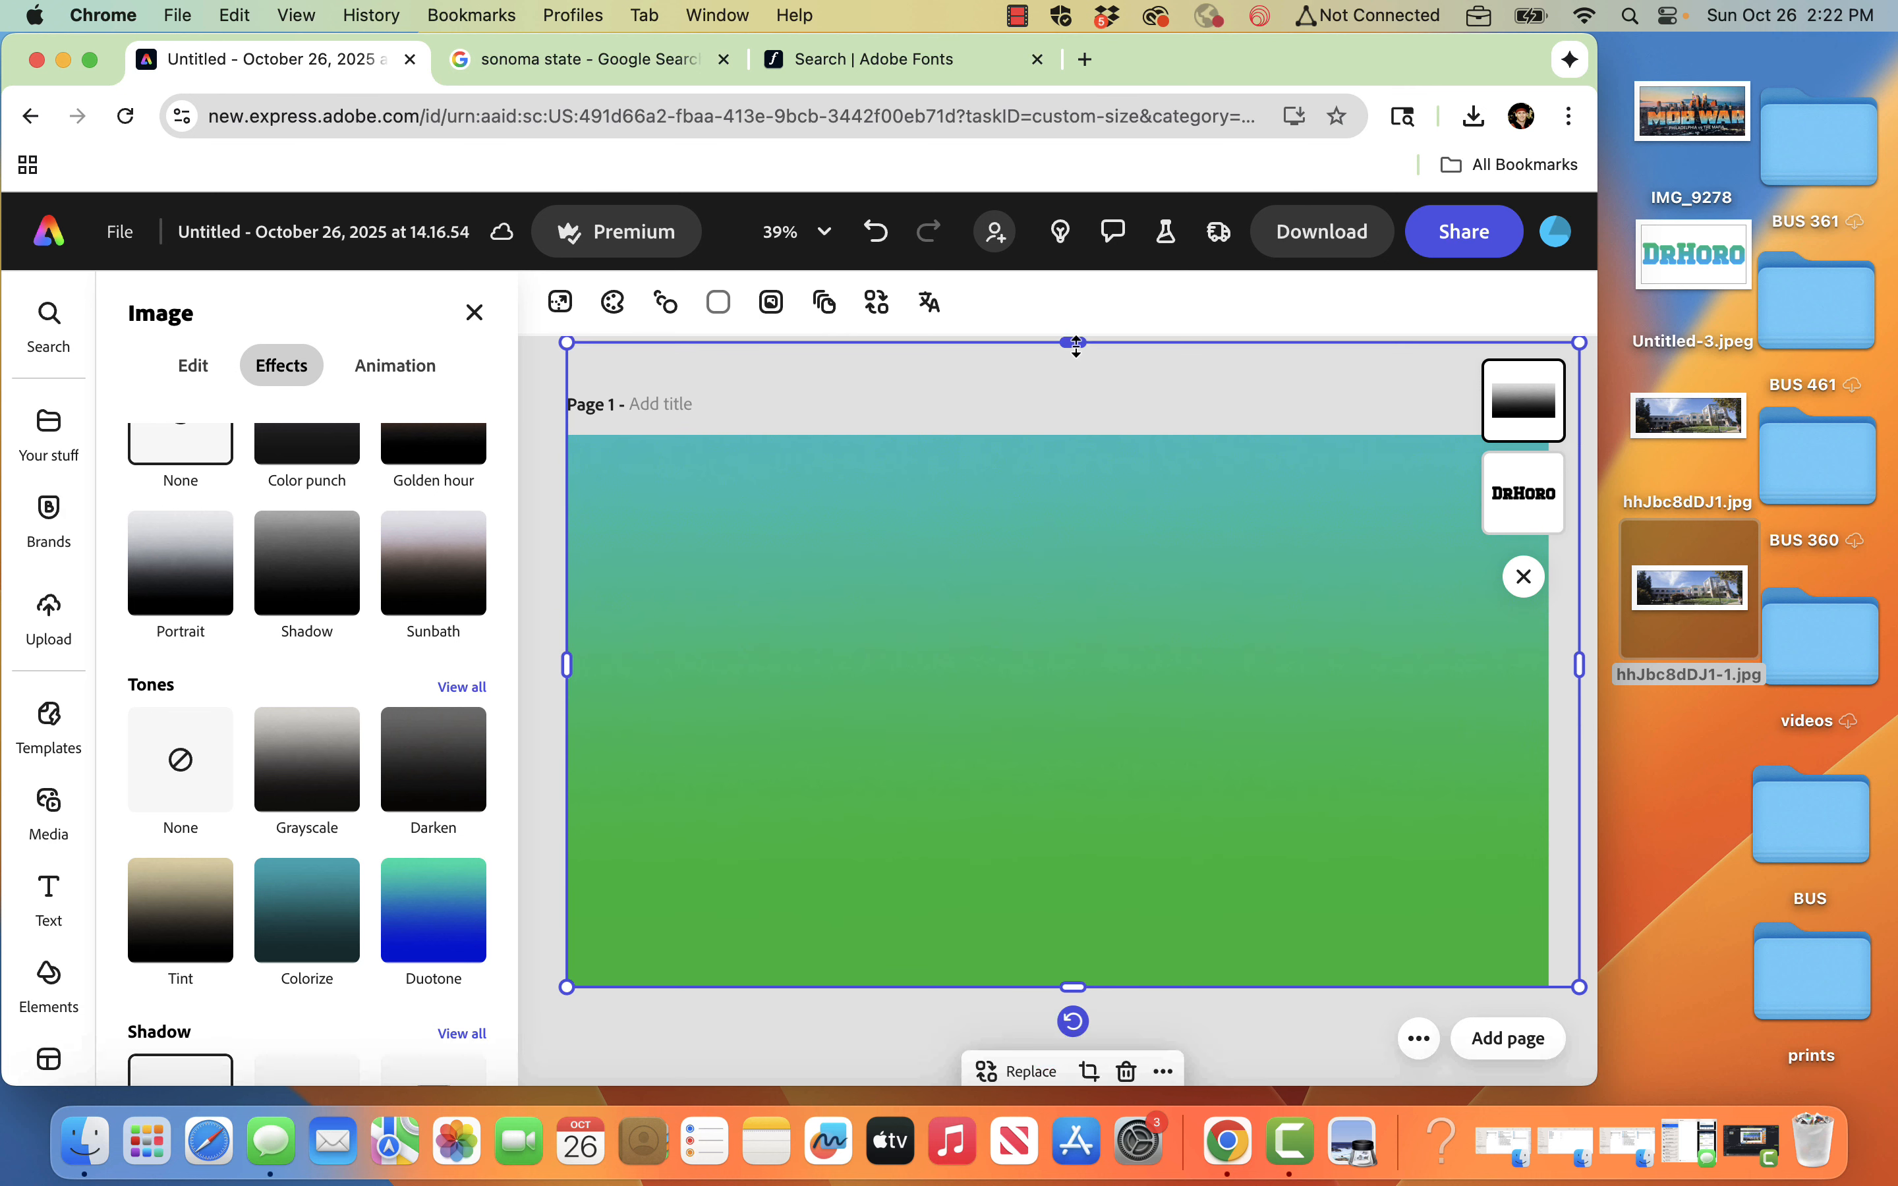
drag(1052, 666, 1053, 717)
drag(1054, 527, 1056, 574)
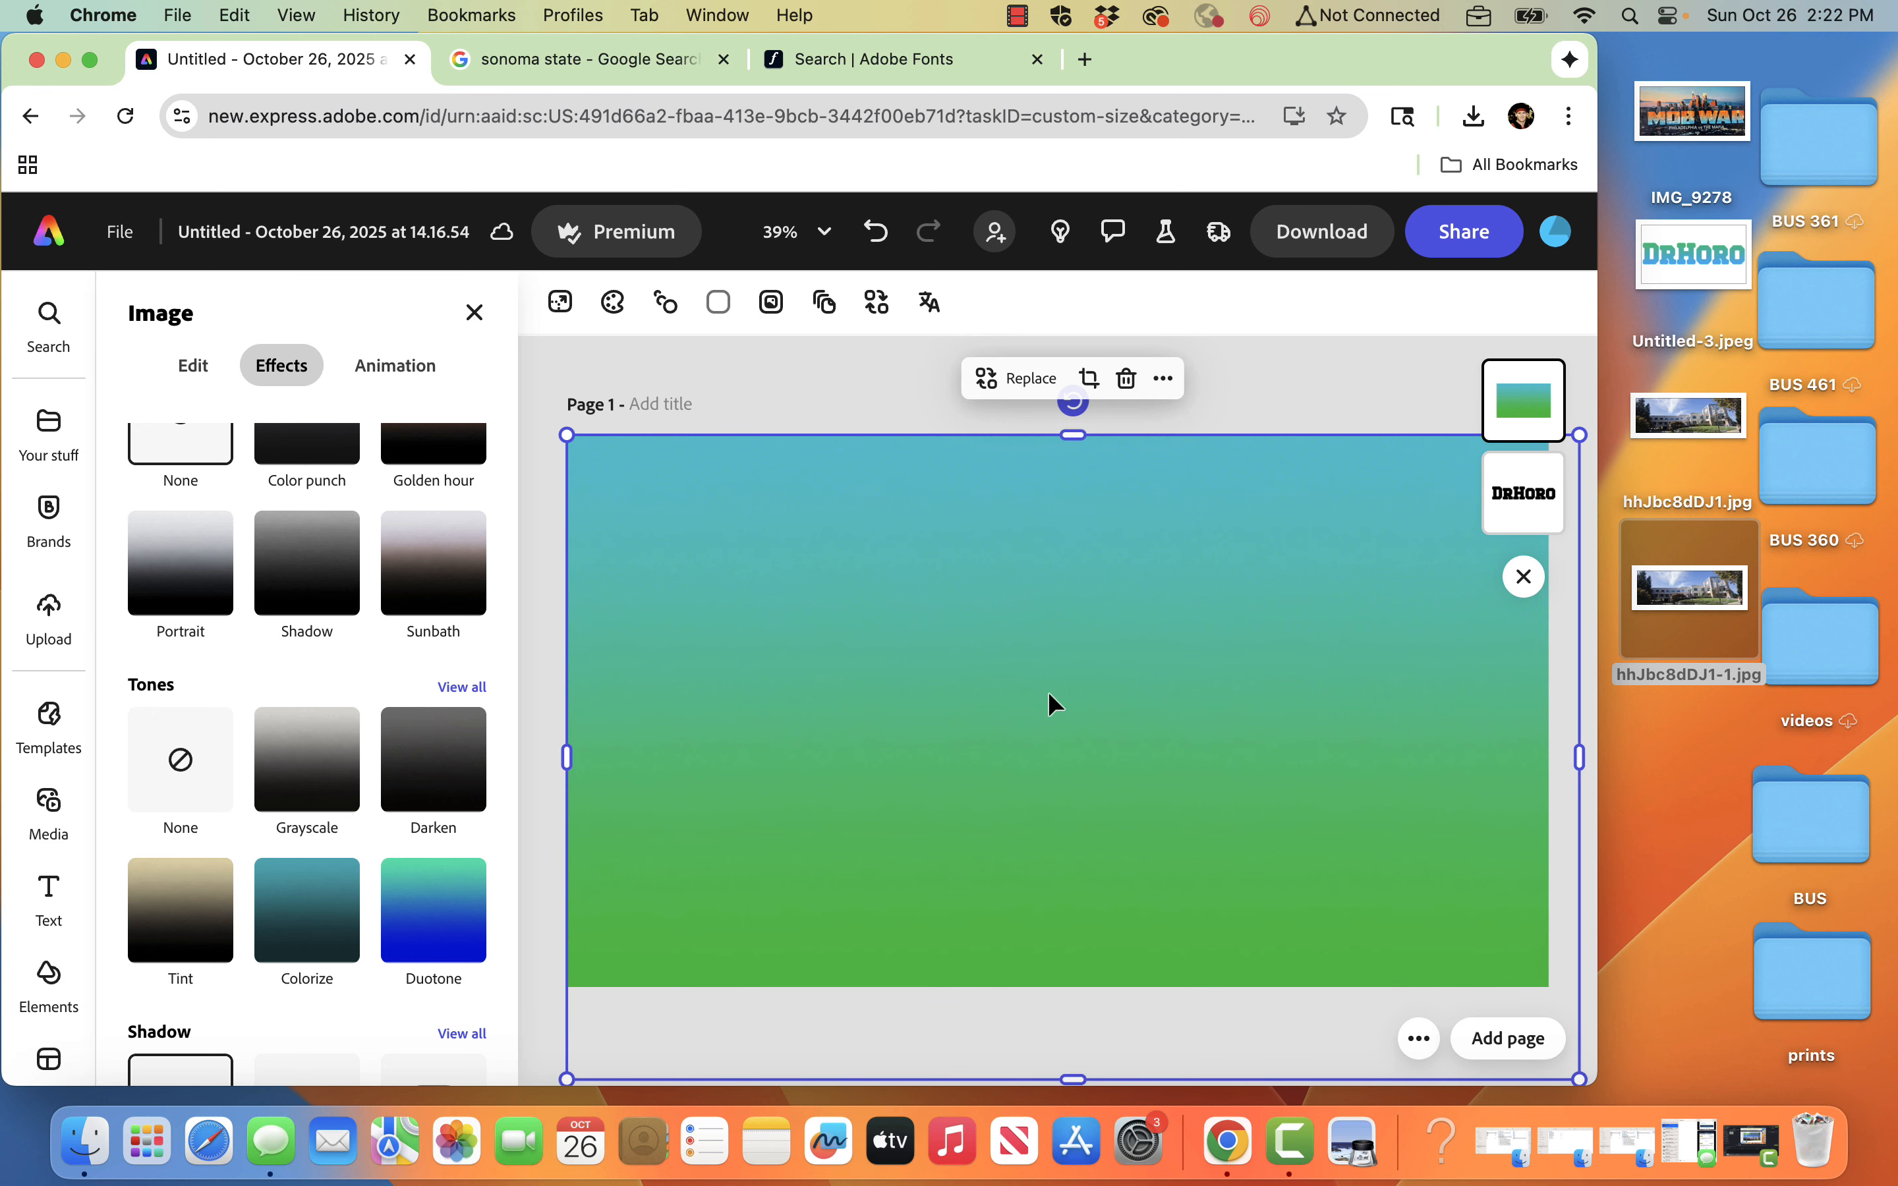
drag(1077, 436, 1073, 360)
drag(1079, 560, 1078, 627)
click(1212, 389)
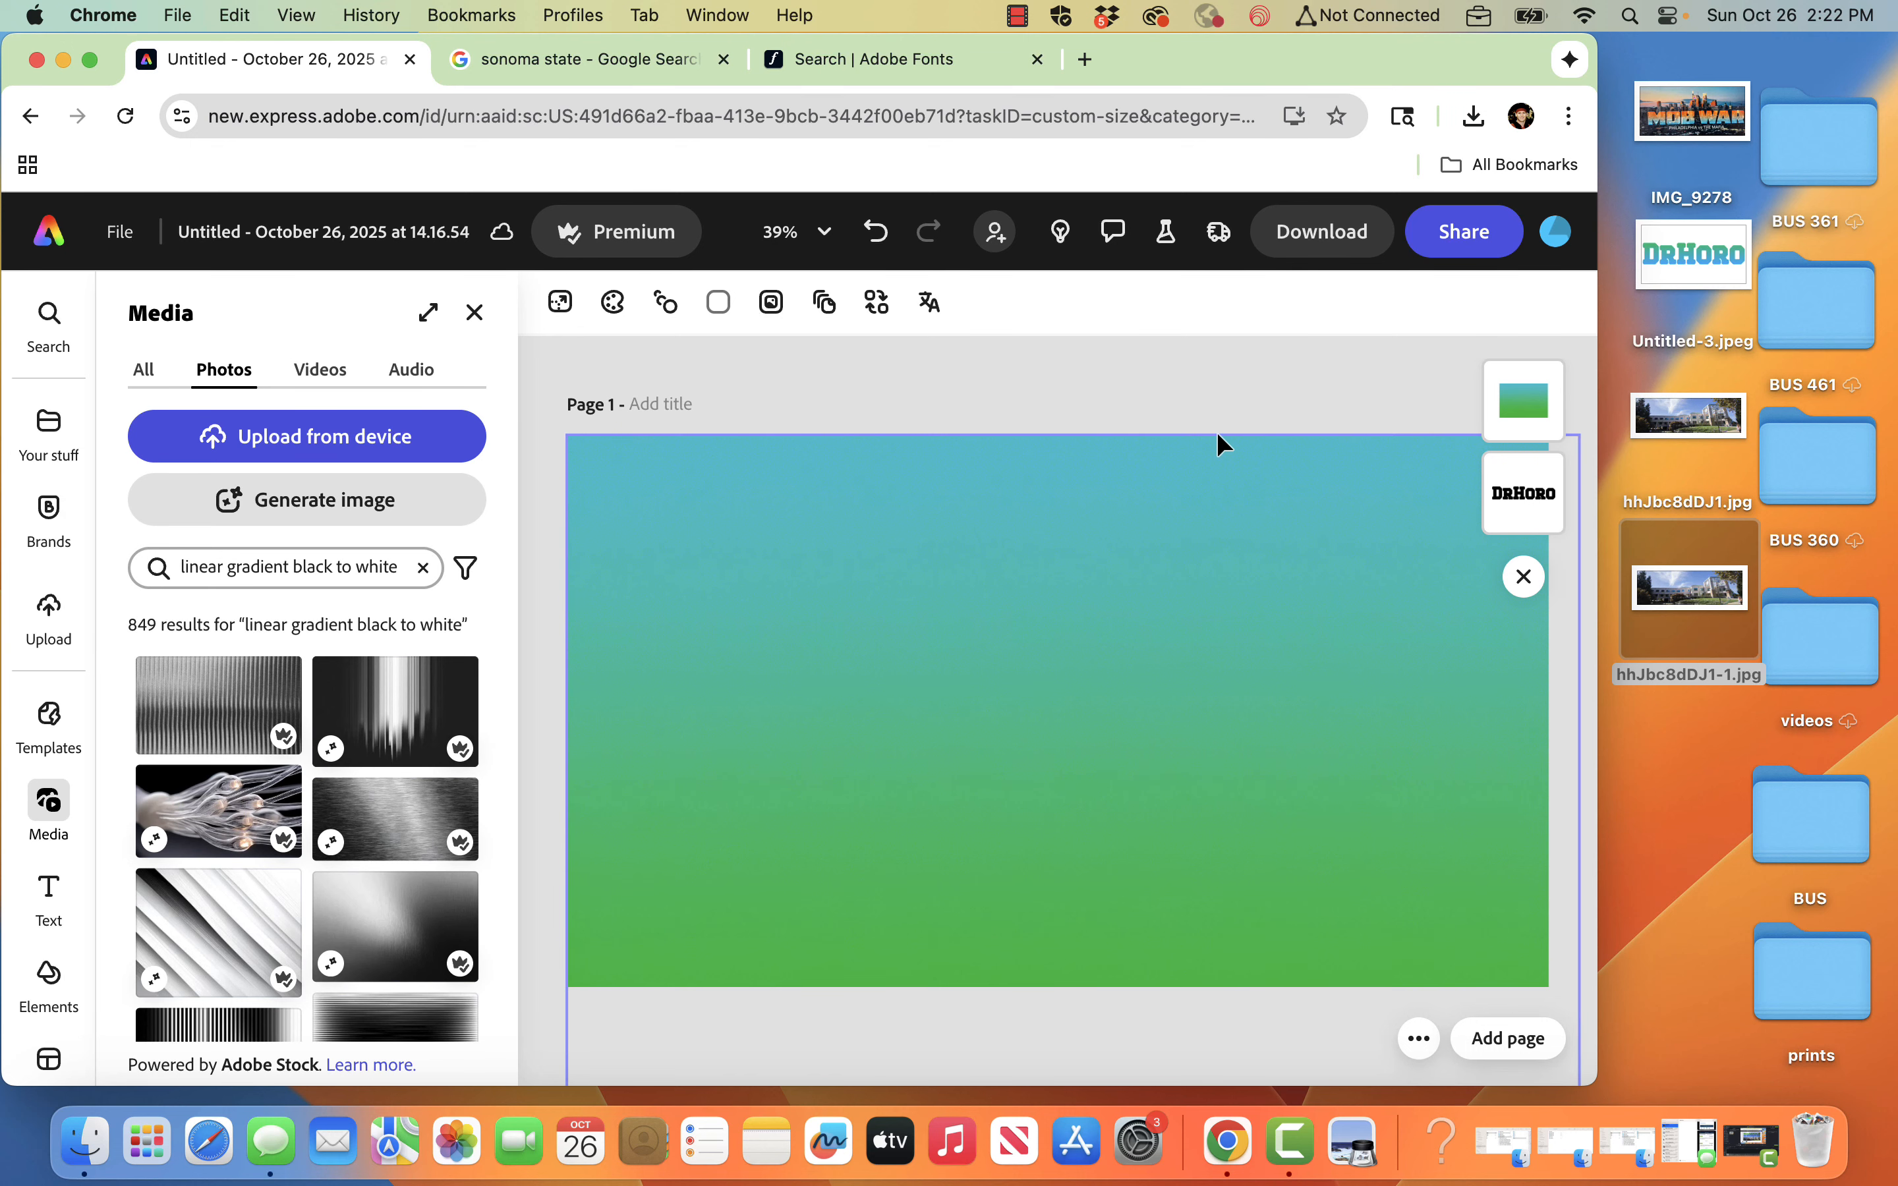
- Set the gradient photo's blend mode to Screen over the "DrHoro" lettering and deselect it
click(1518, 421)
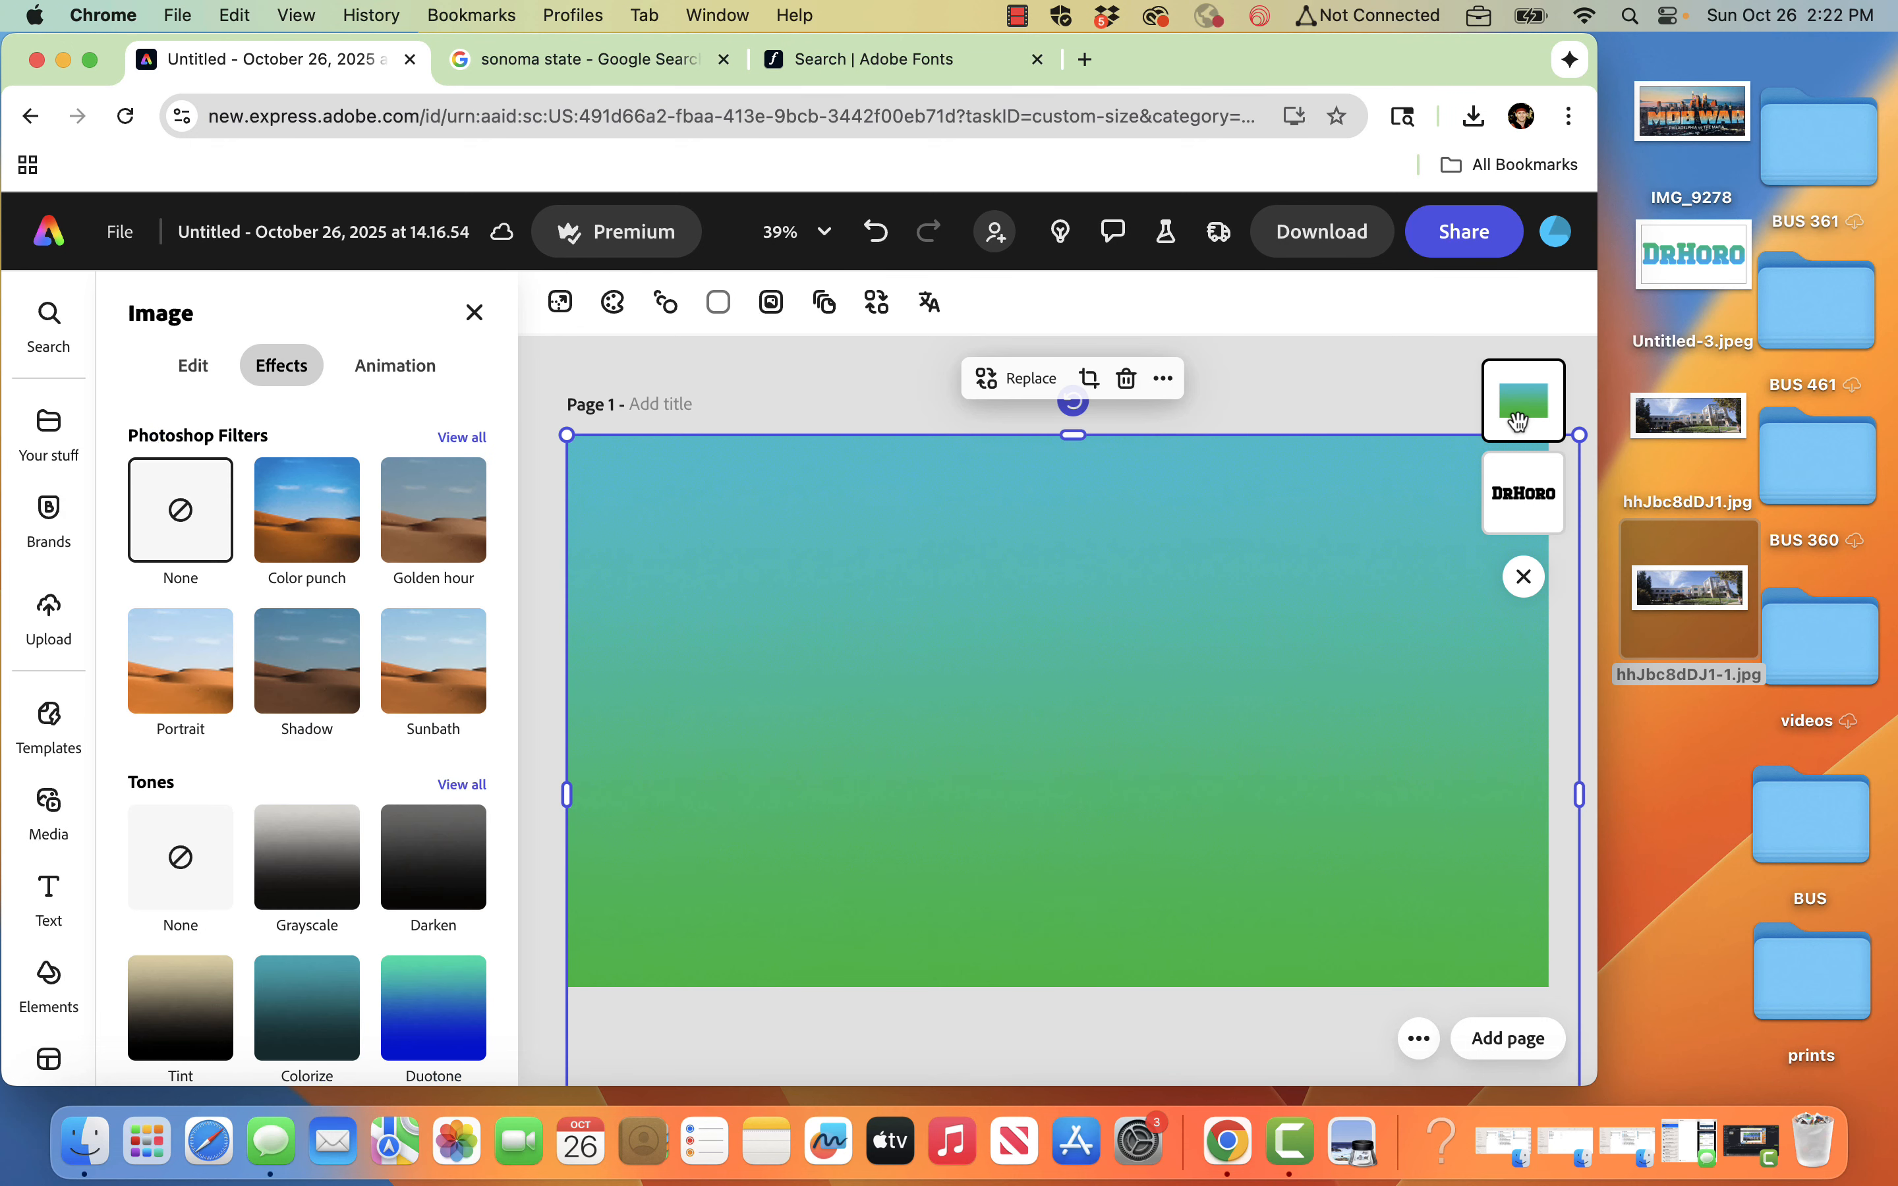
click(196, 367)
click(408, 926)
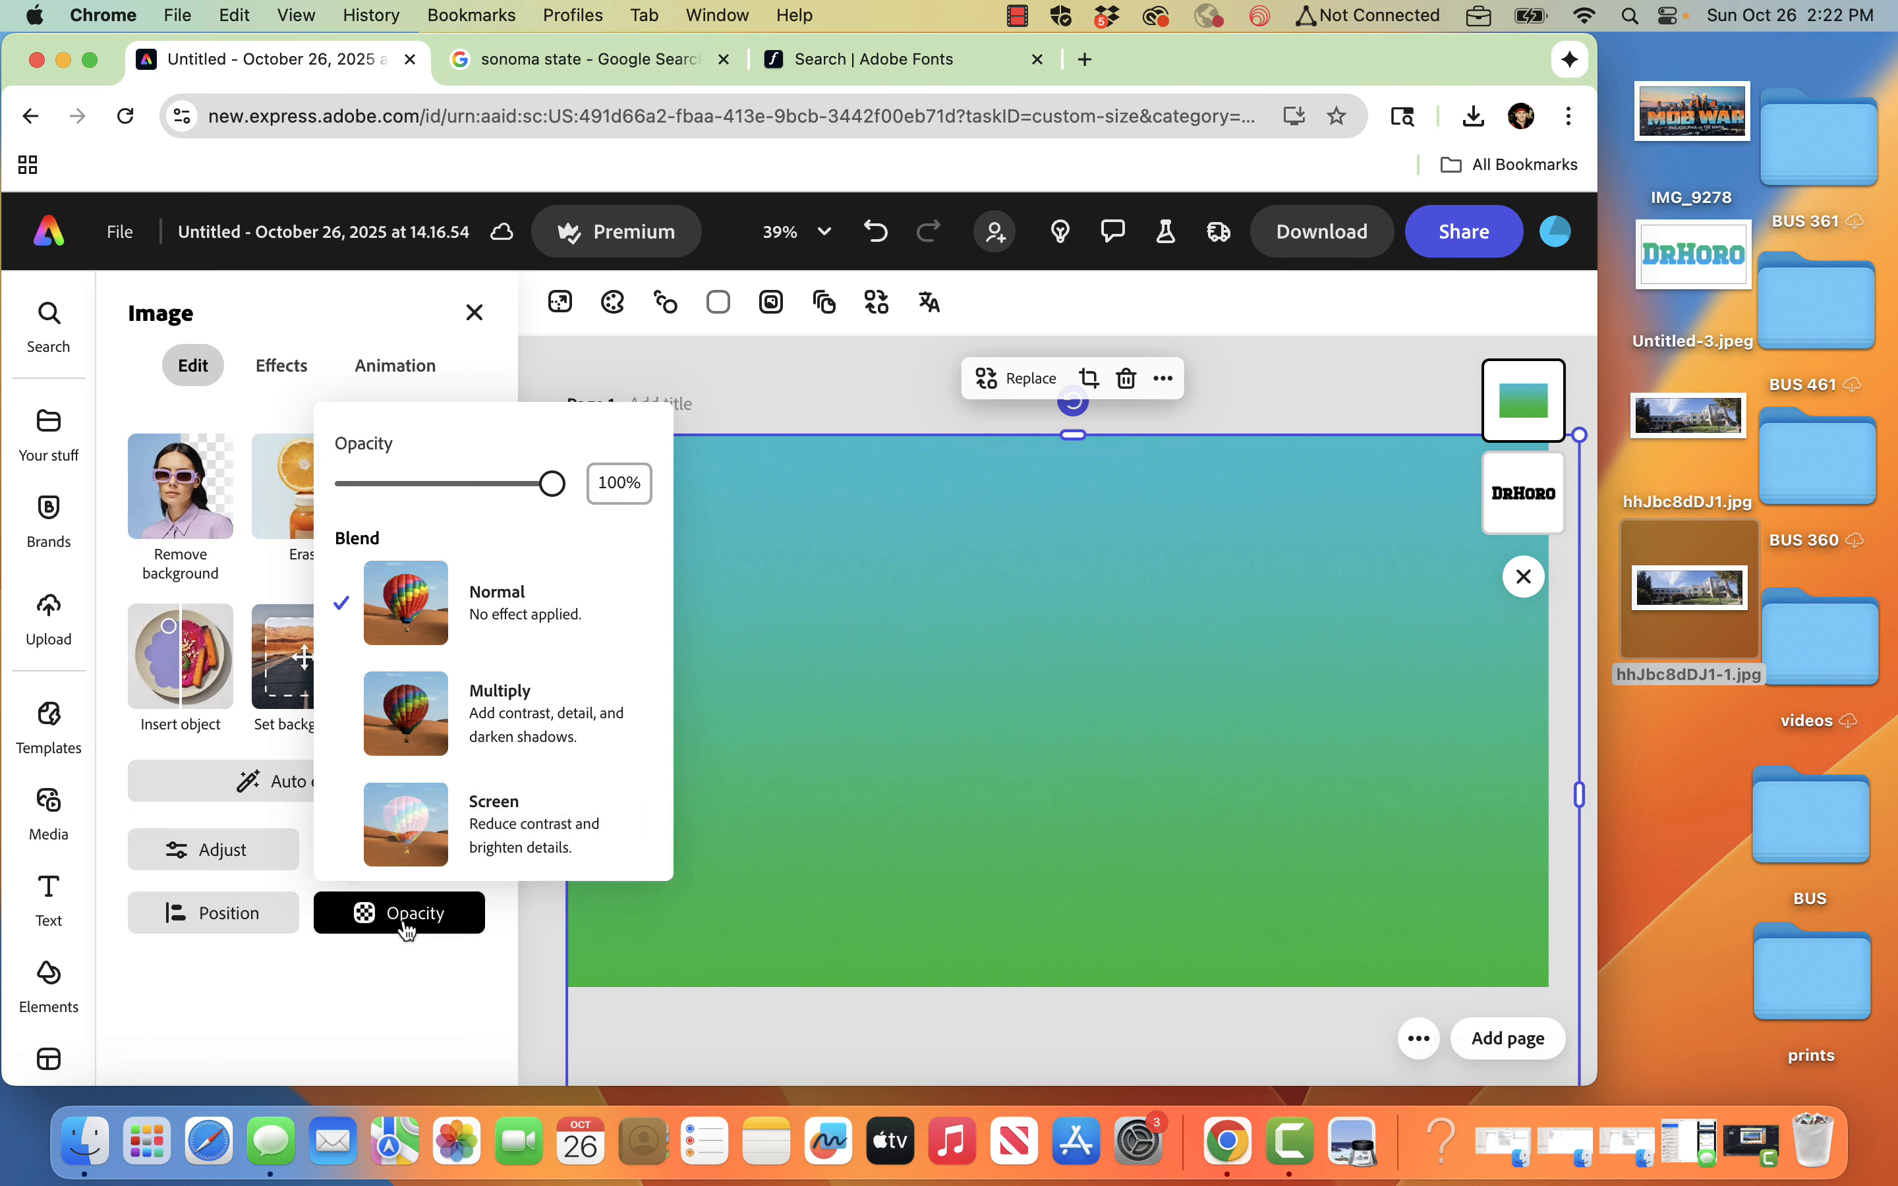
click(472, 816)
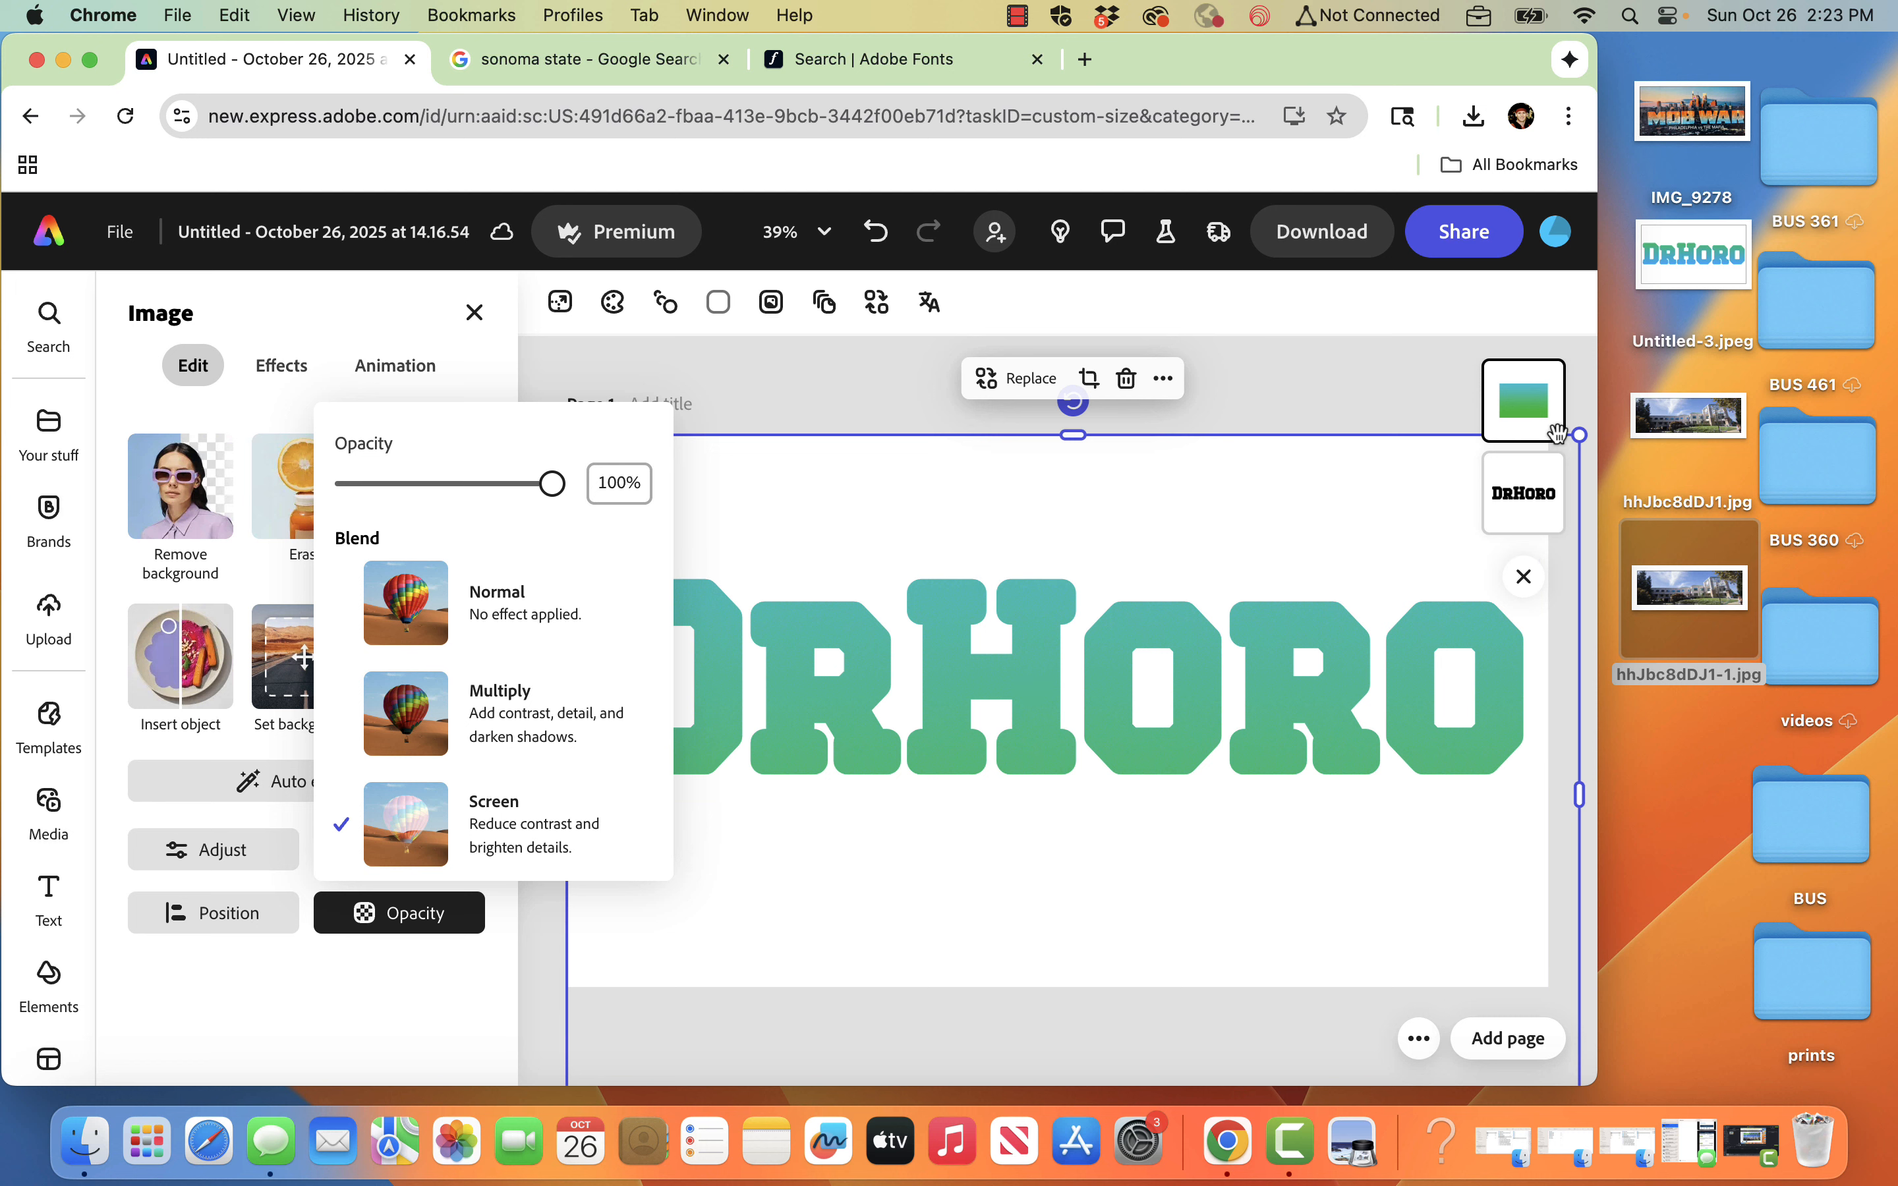
click(1042, 494)
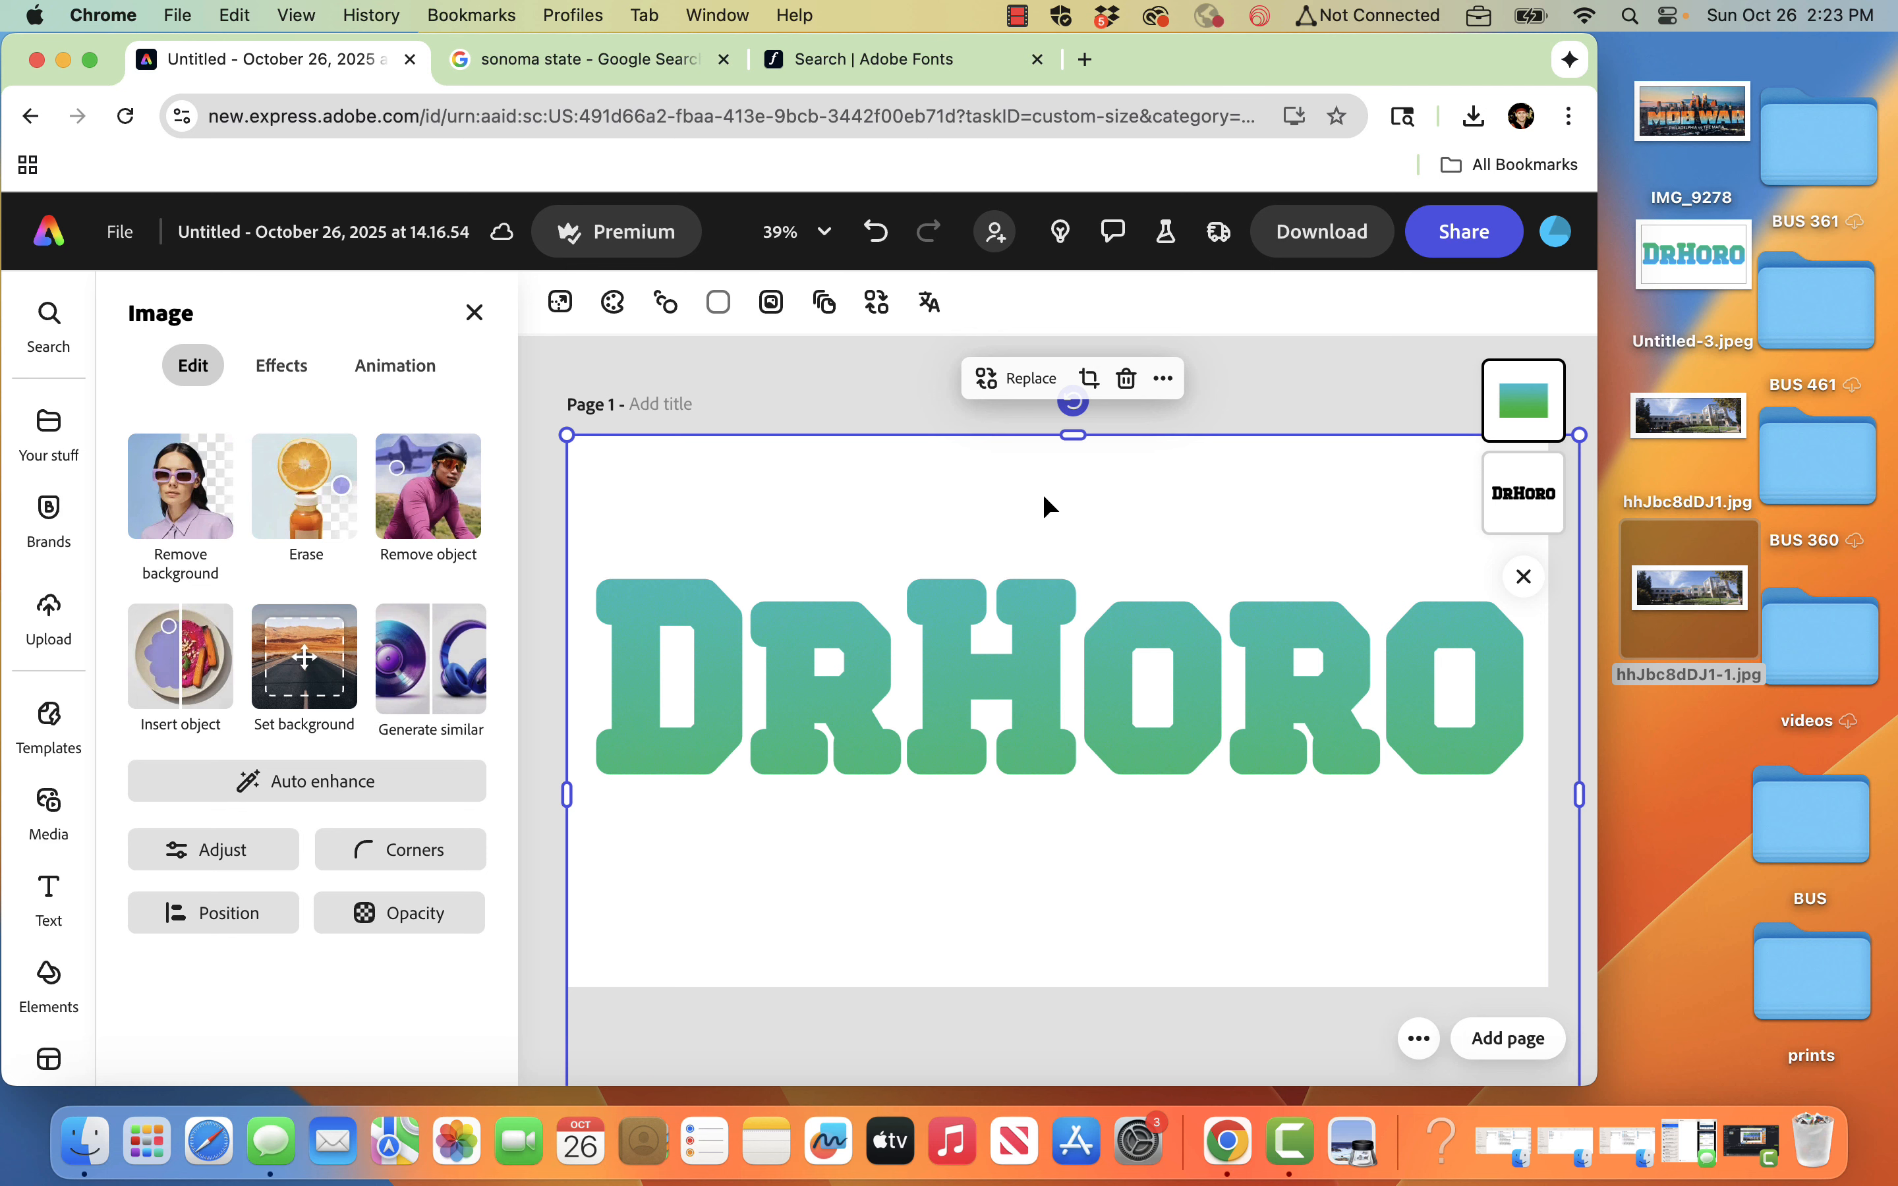
click(1275, 376)
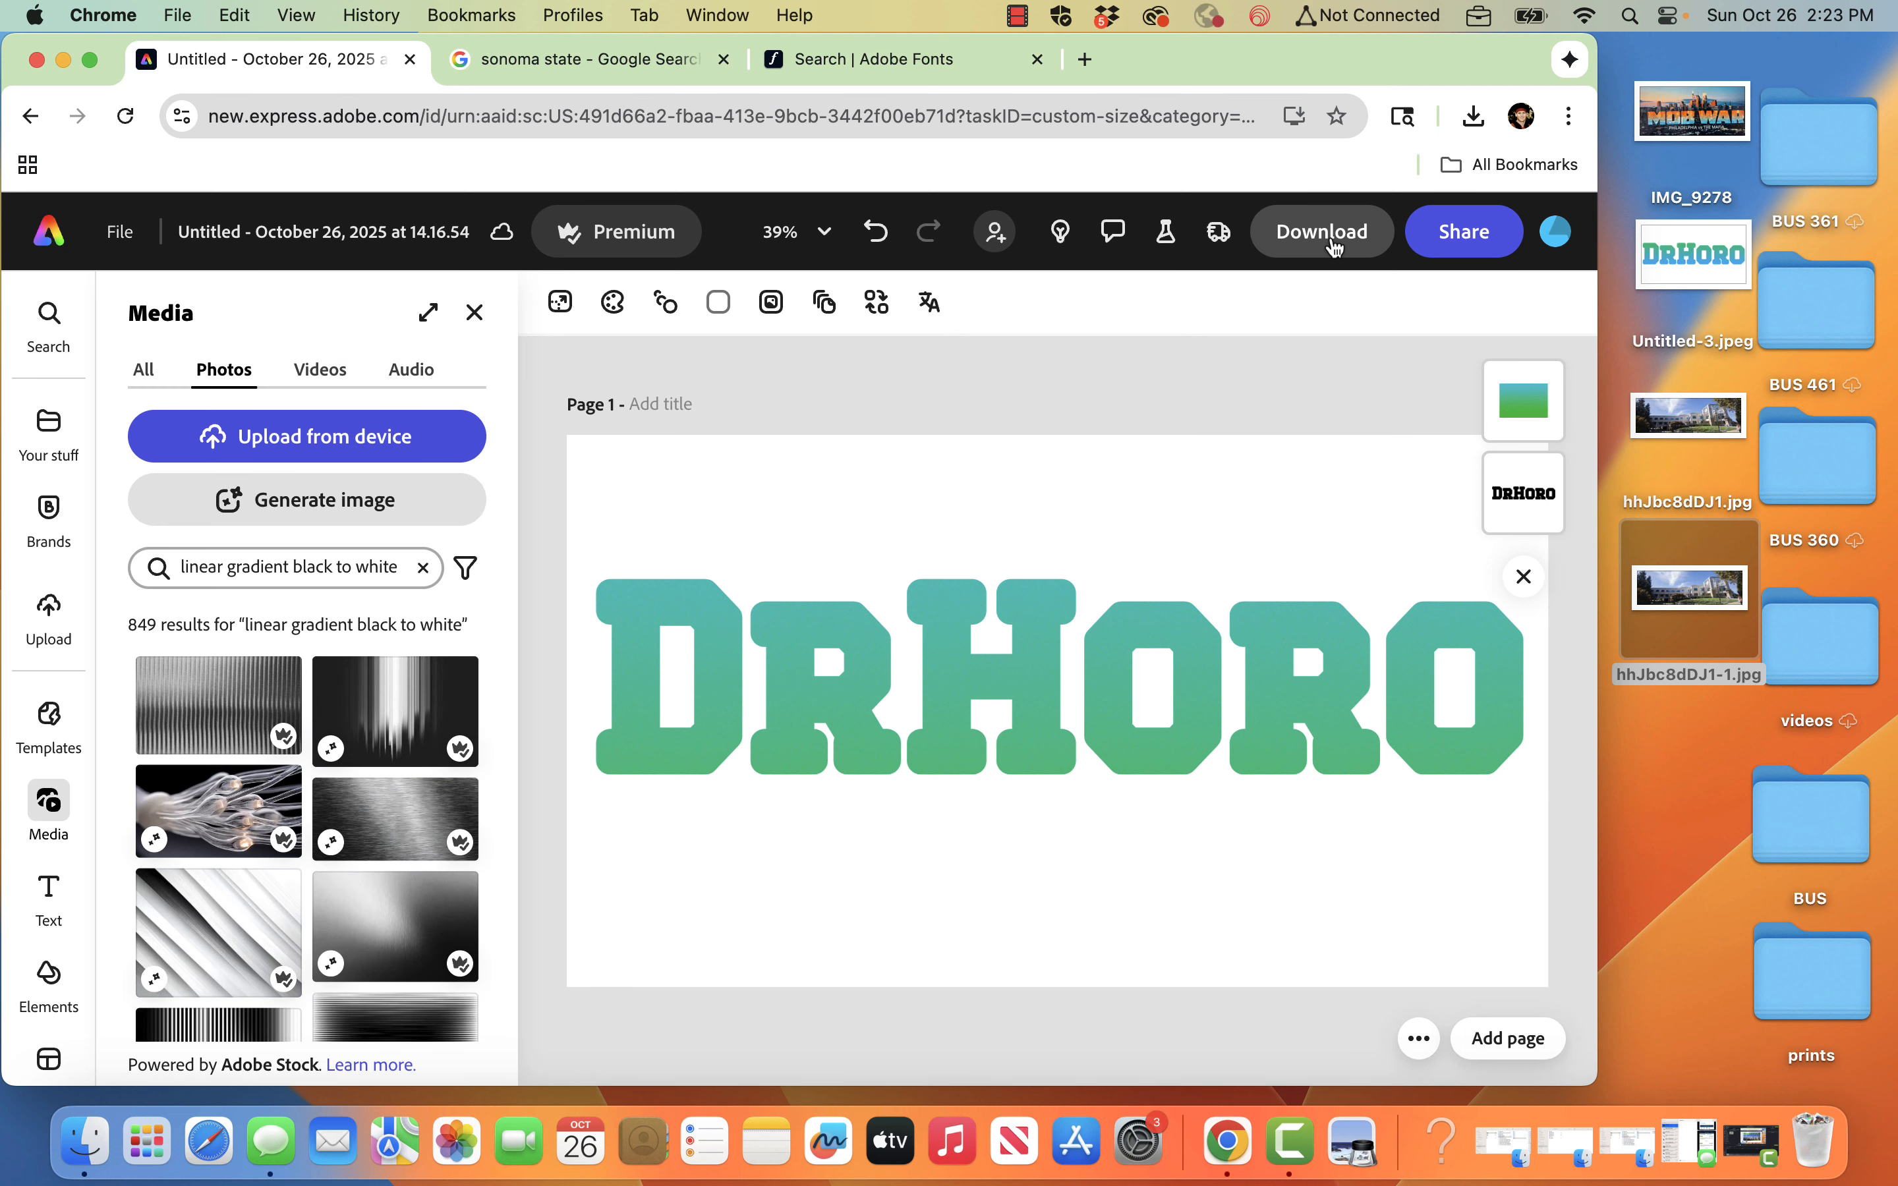
- Download the page as a JPG at size 1 (1,920 x 1,080 px)
click(1336, 248)
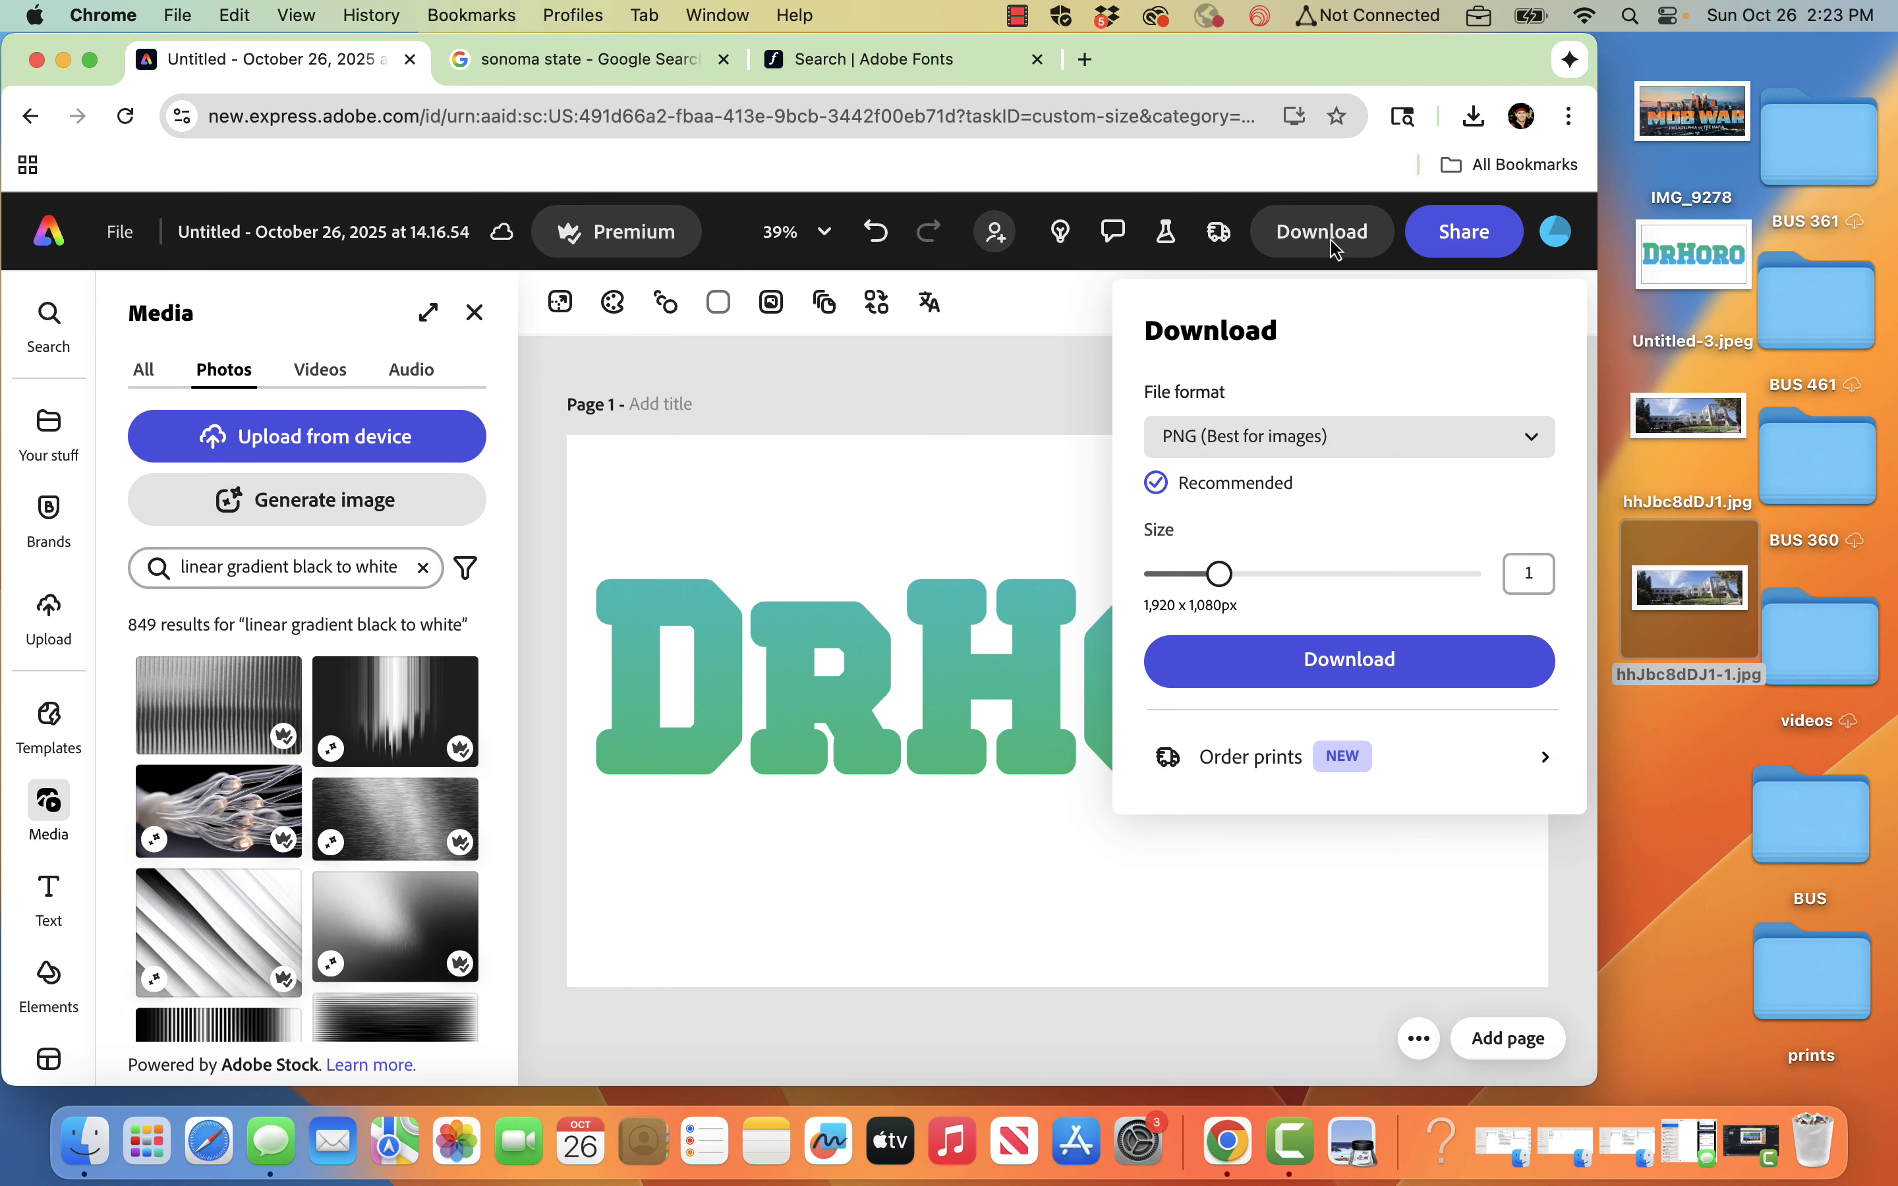
click(996, 404)
click(1232, 667)
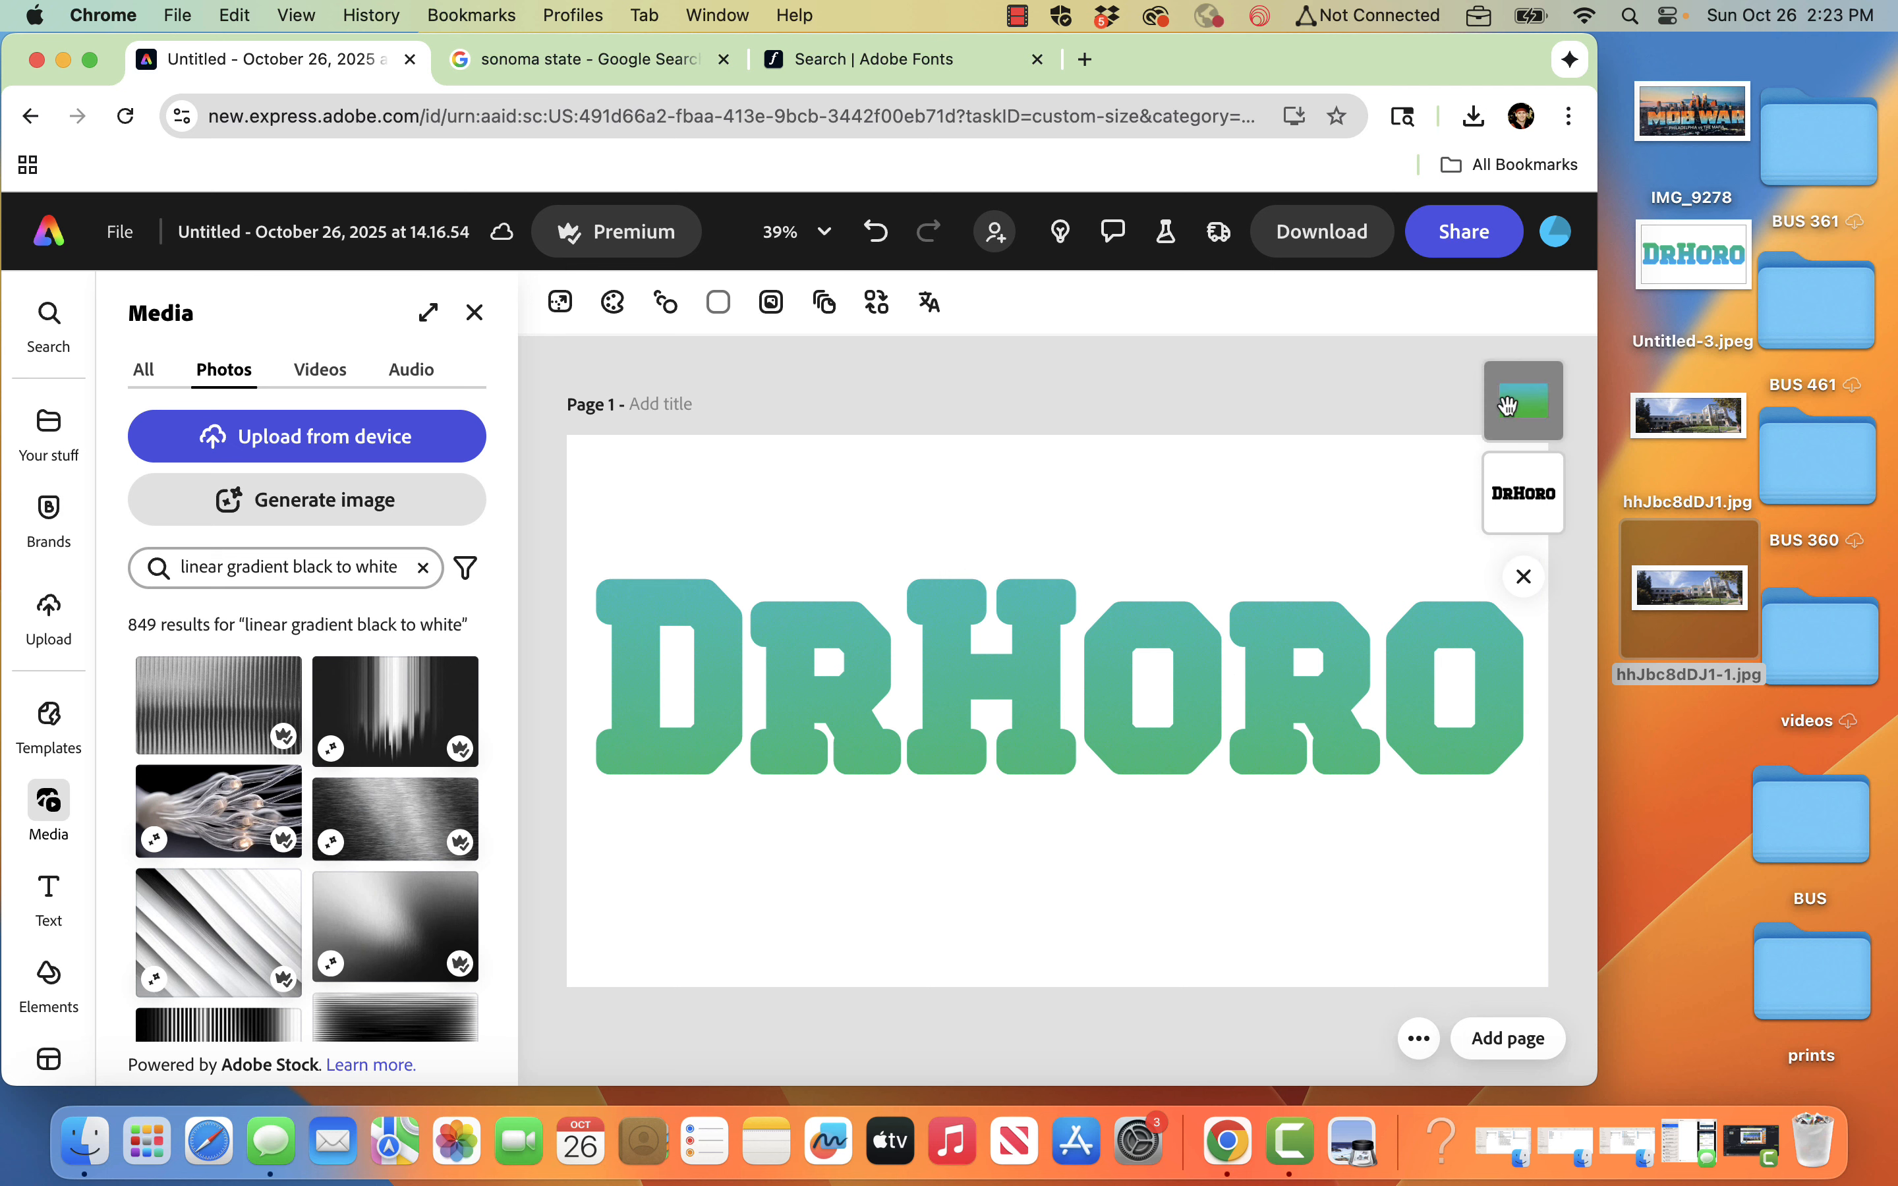
click(1353, 235)
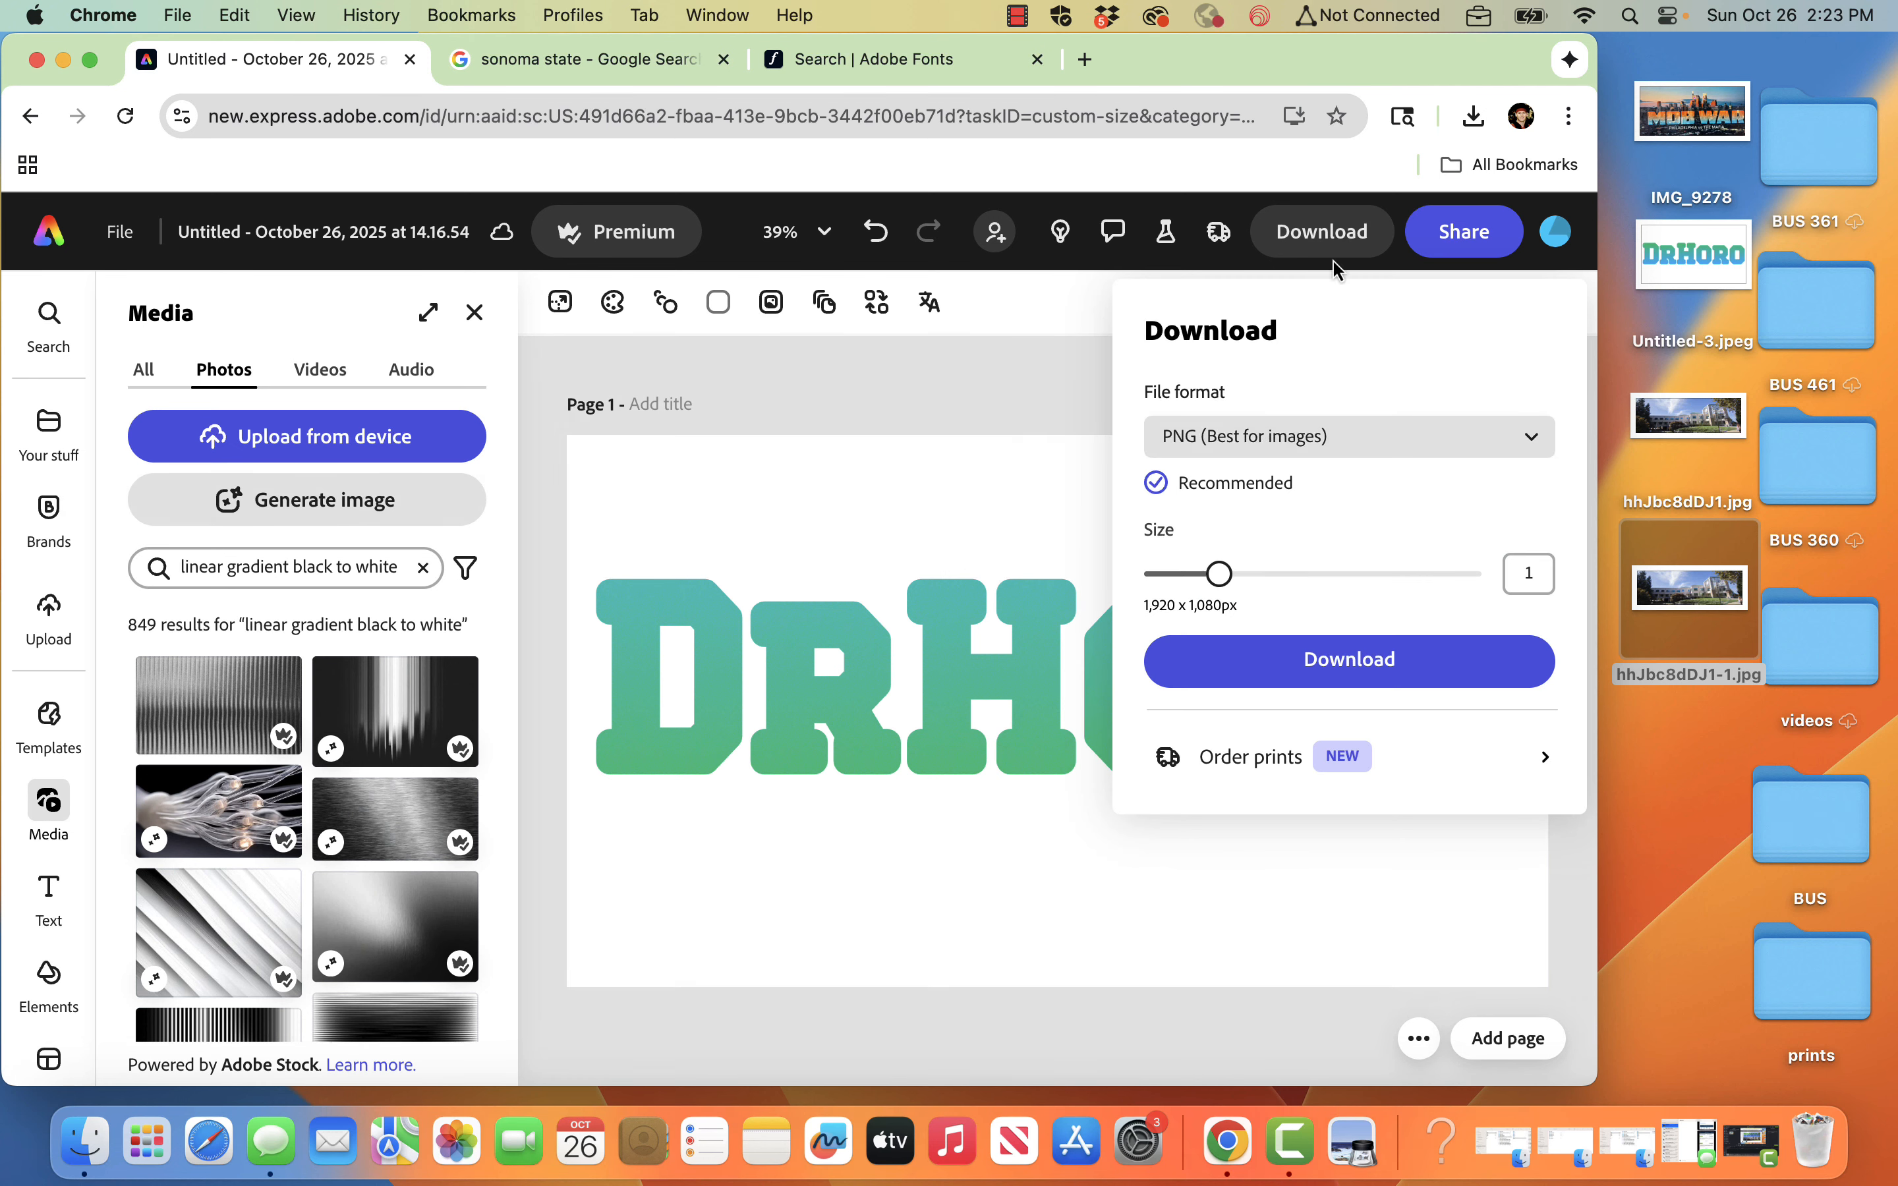
click(1334, 435)
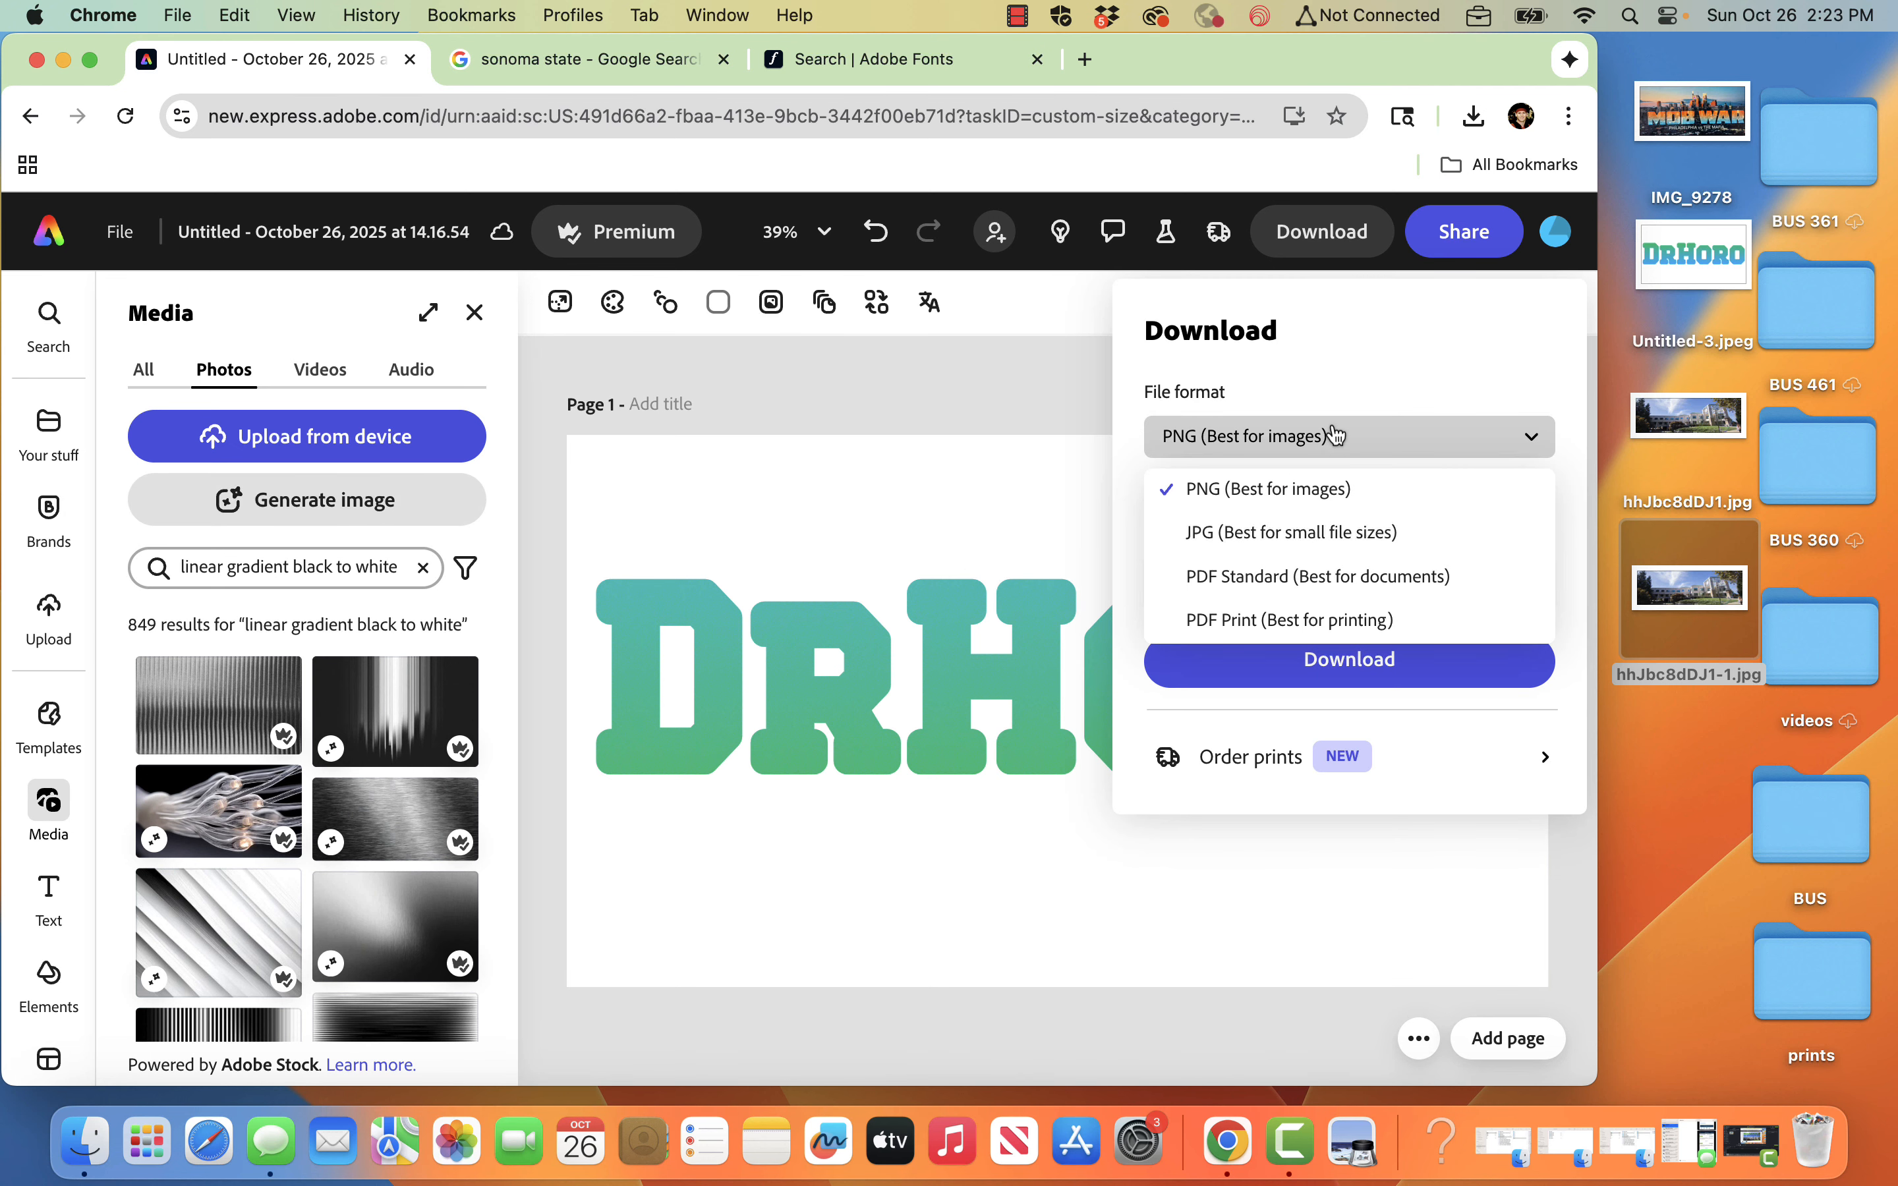
click(1331, 533)
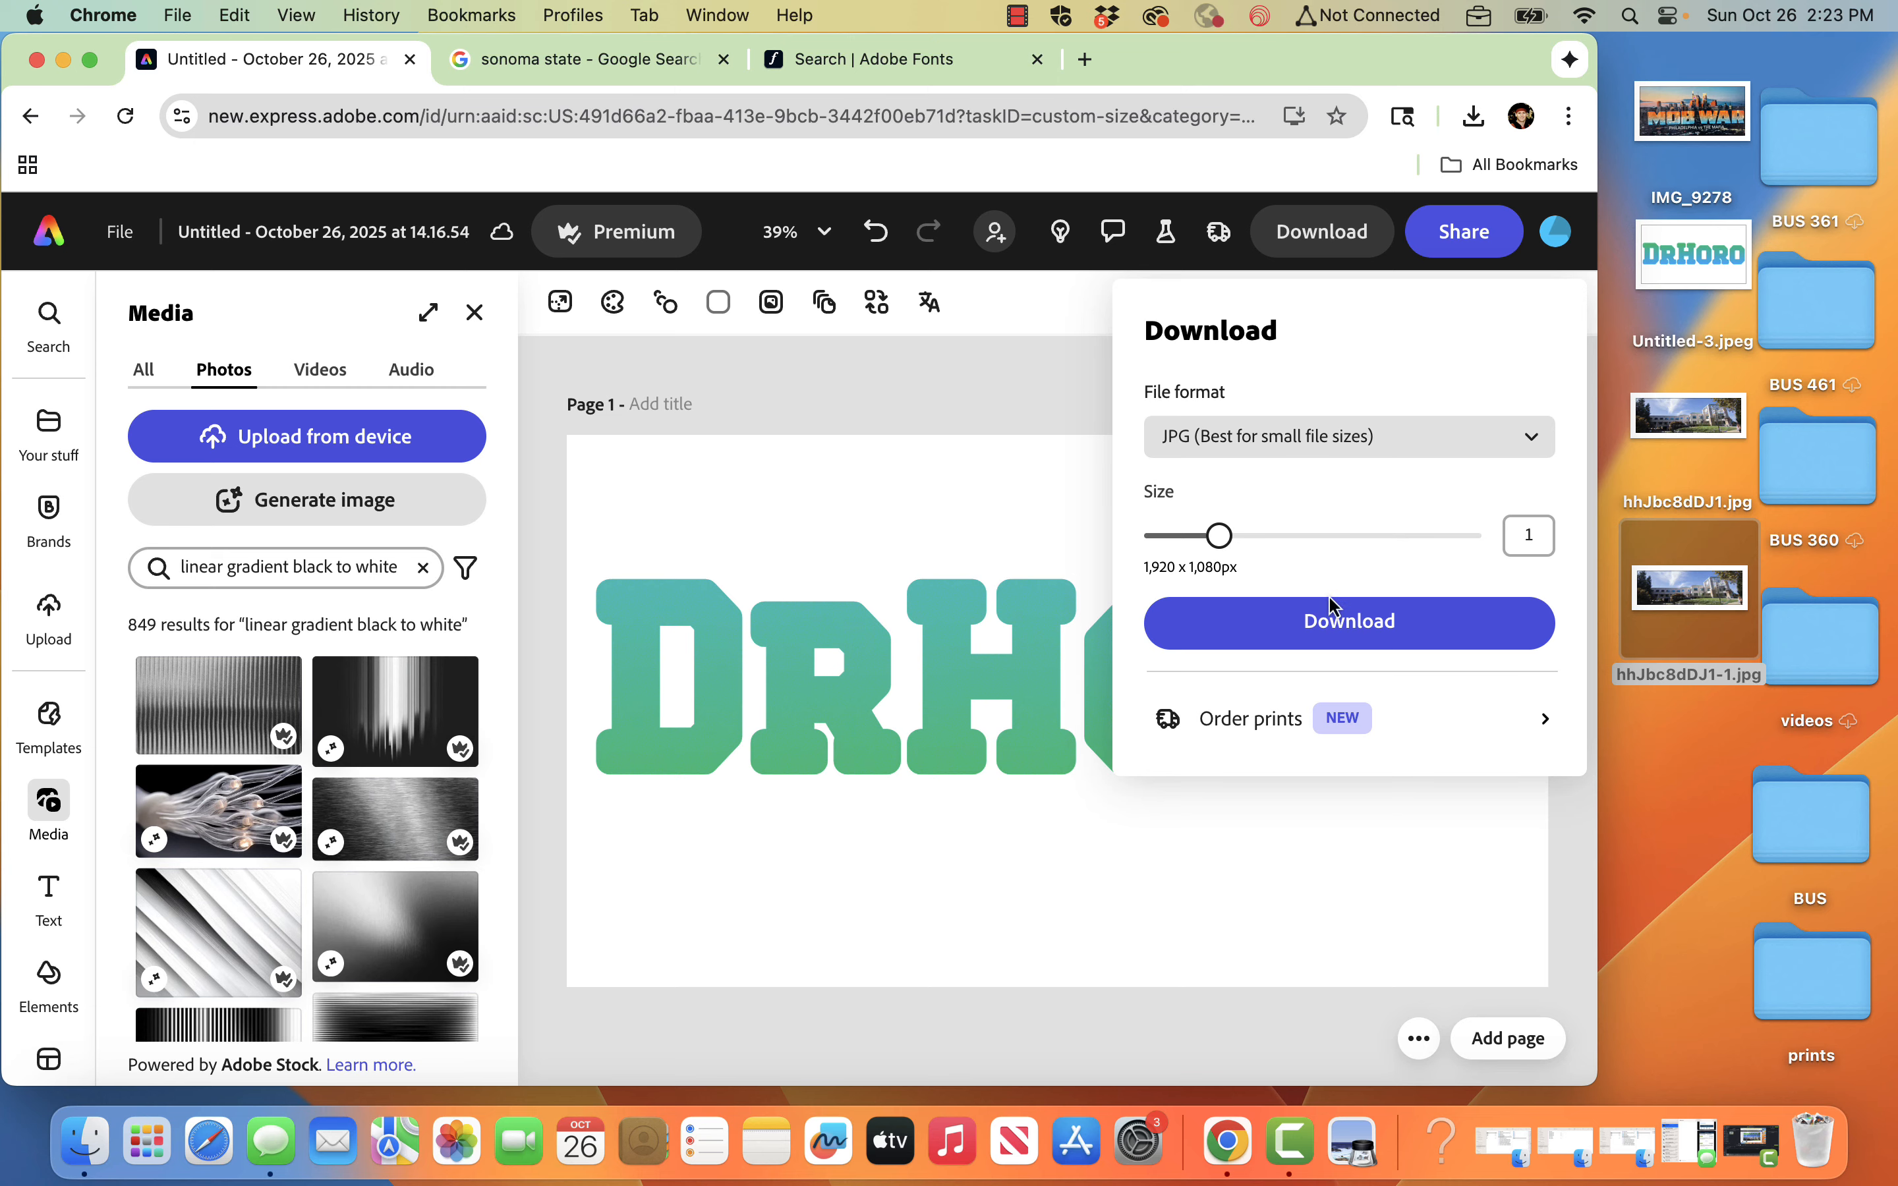
click(1334, 616)
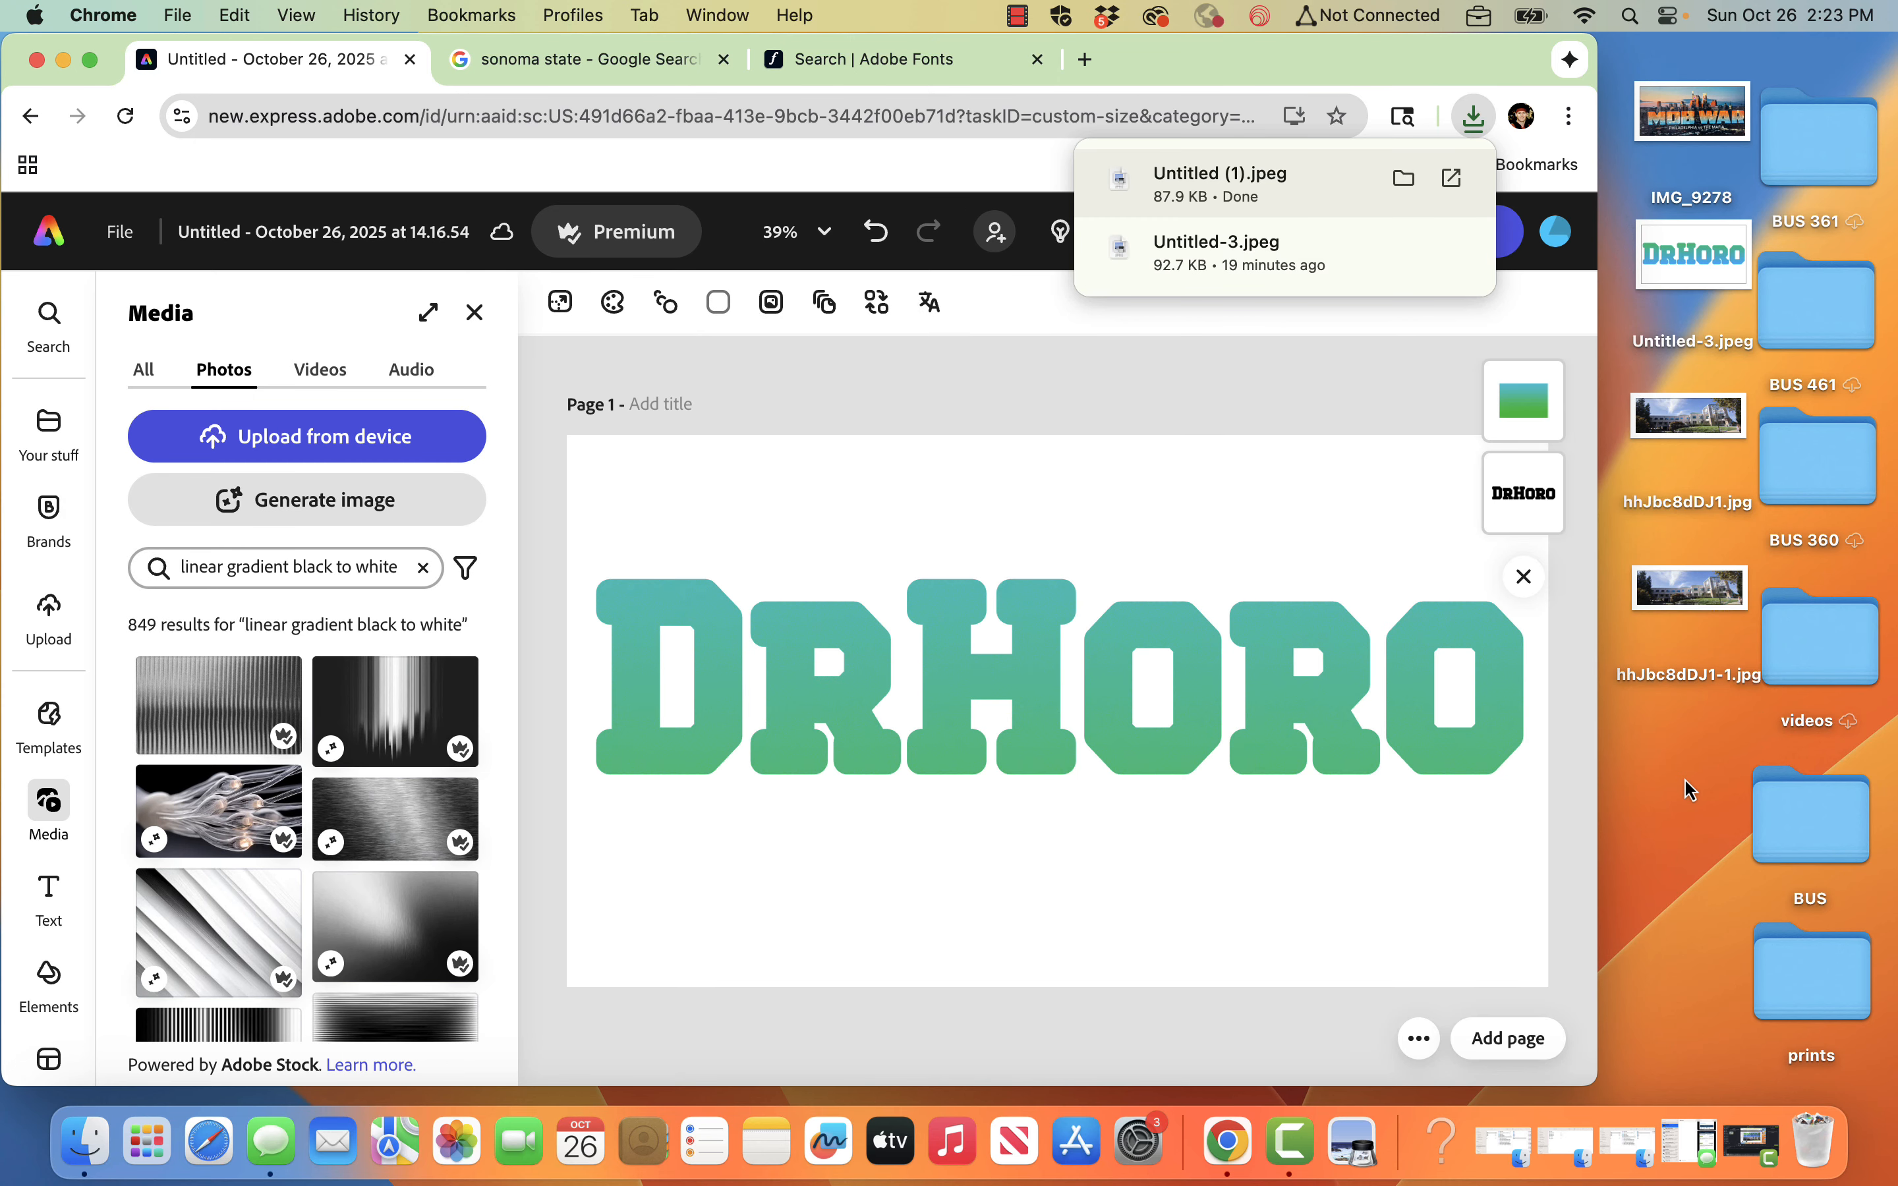
- Add a second page of the same size and place the downloaded "Untitled (1).jpeg" on it so it covers the page
click(1506, 1038)
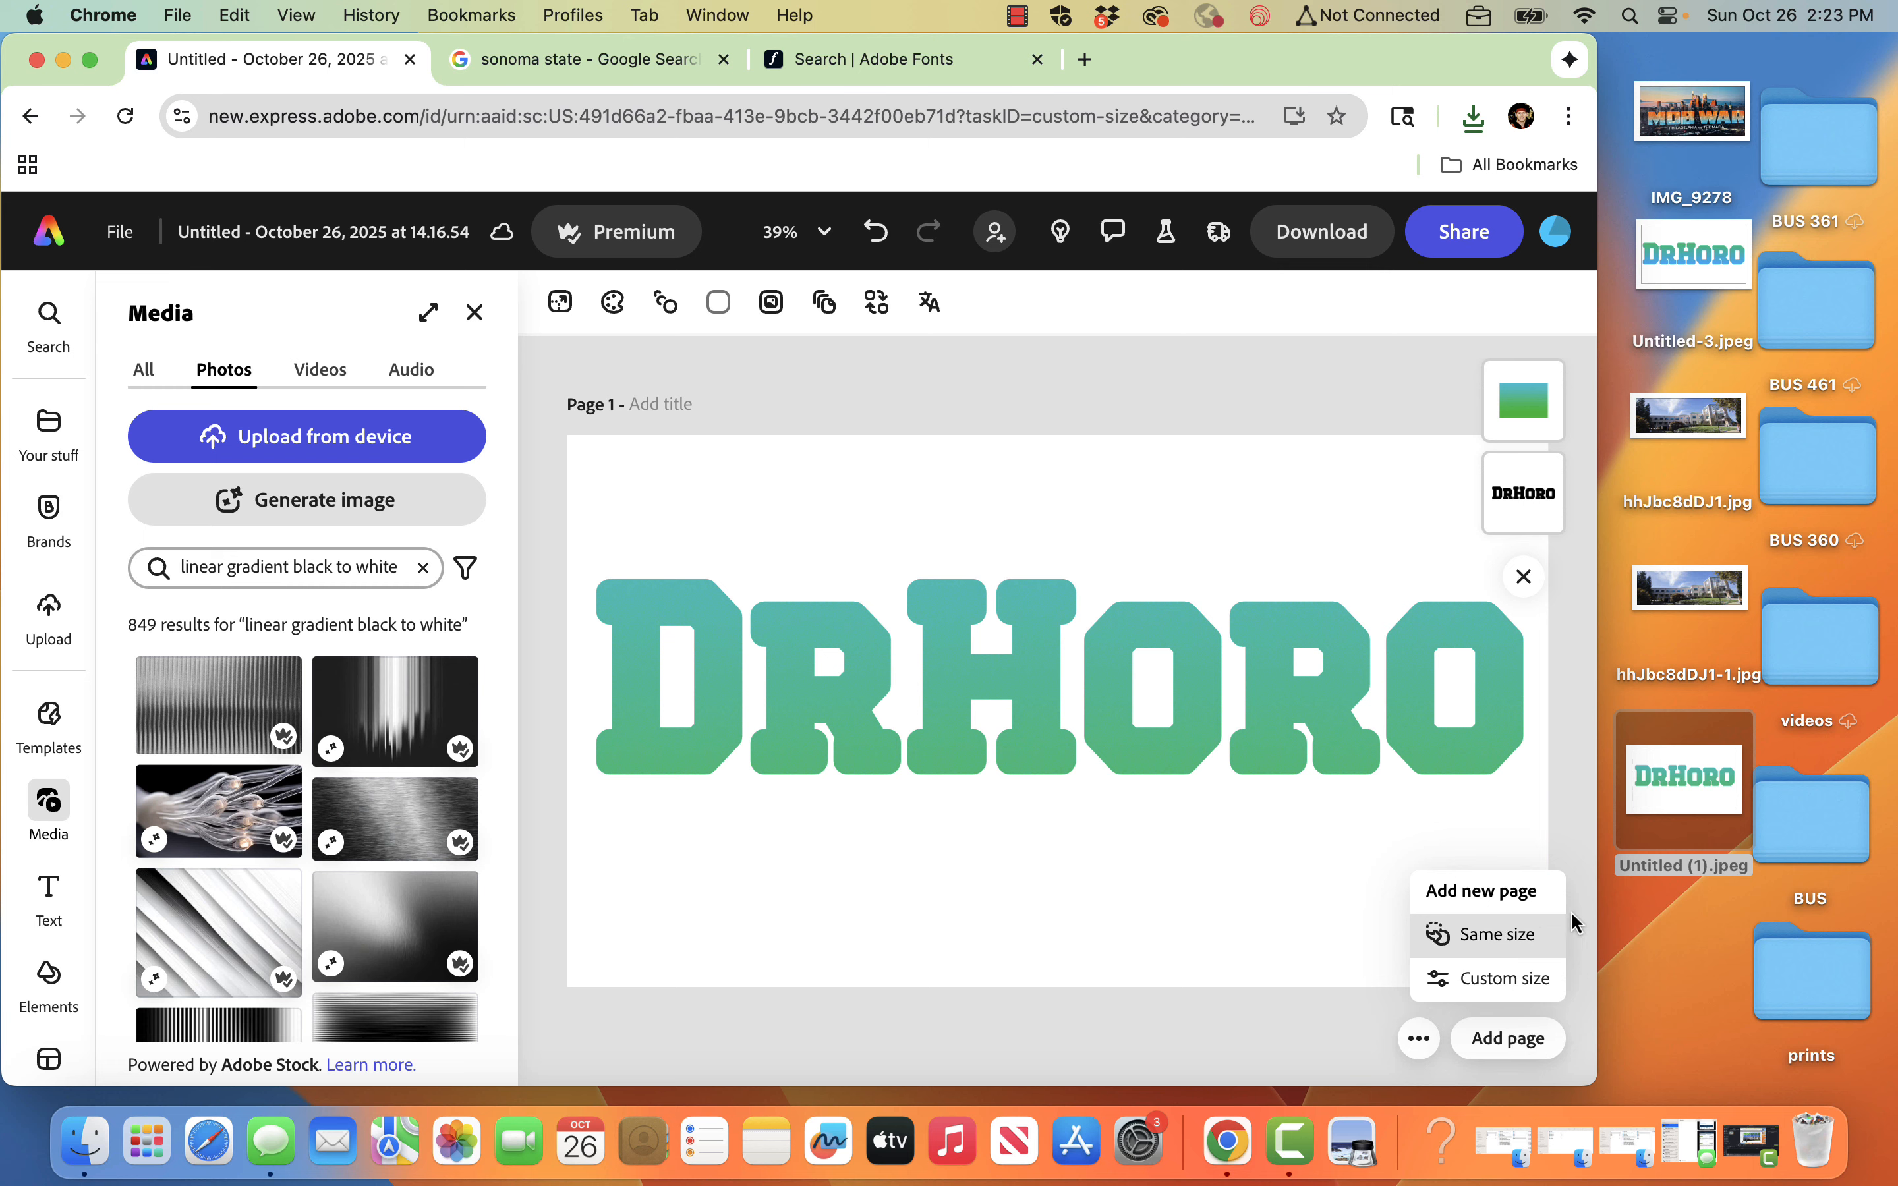
click(1533, 932)
right_click(1625, 810)
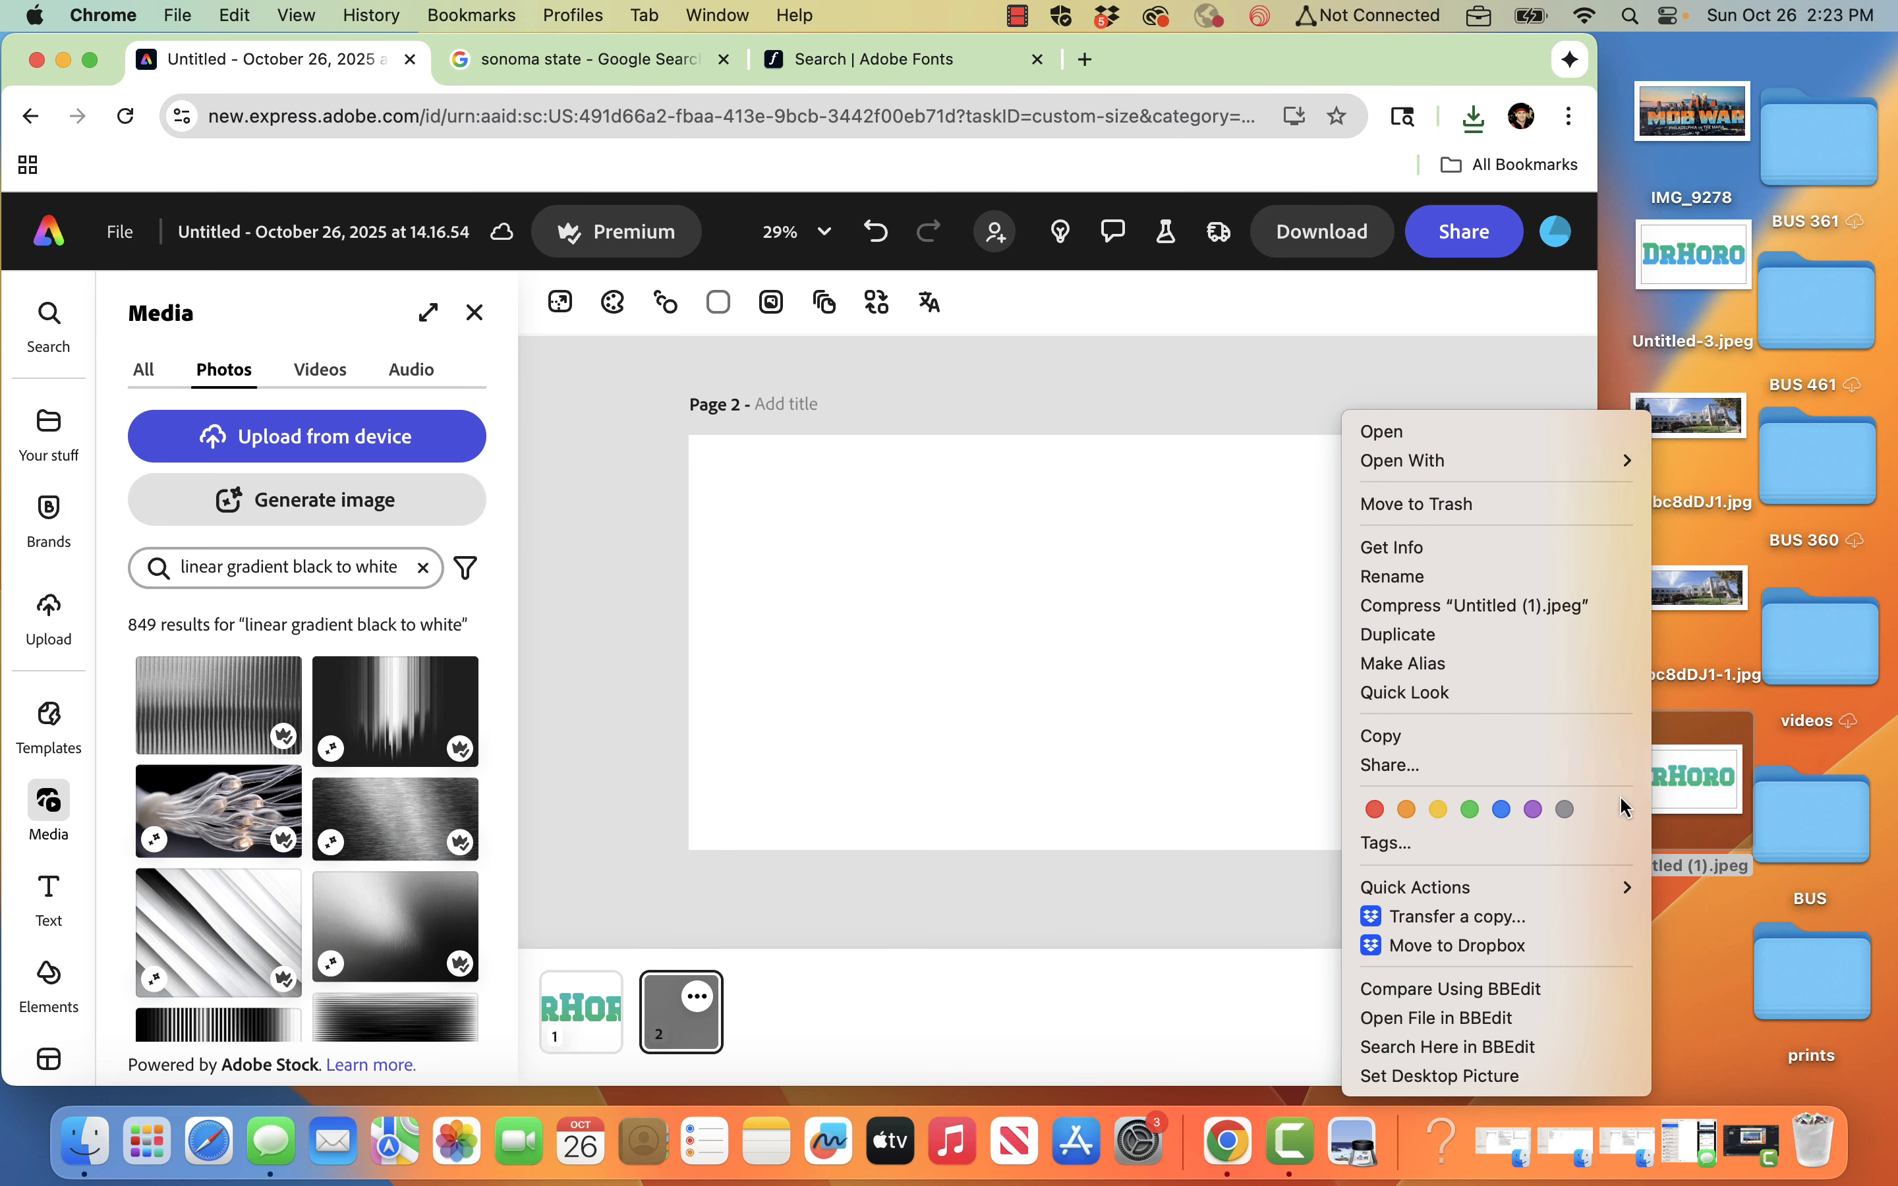
click(1325, 685)
drag(1686, 777, 929, 546)
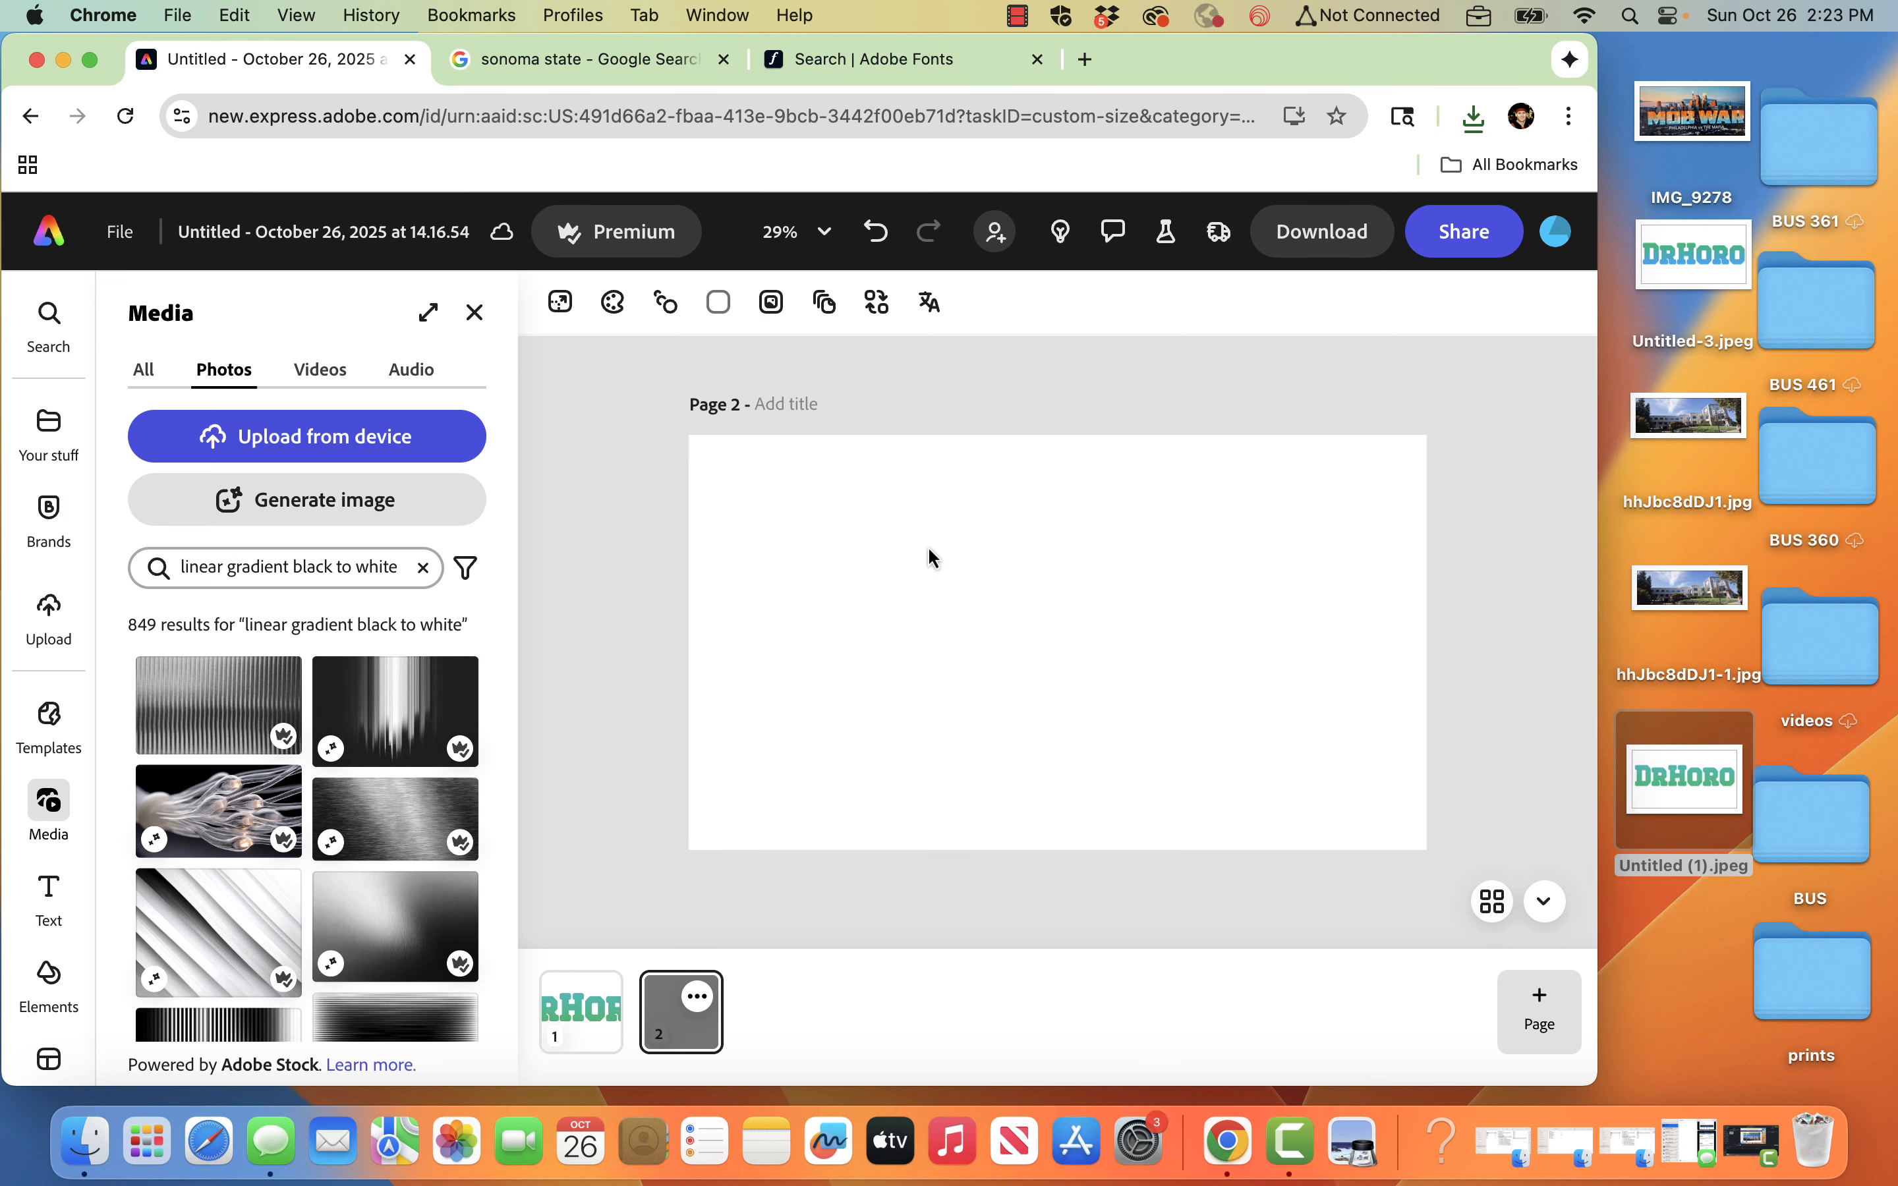
click(475, 313)
drag(1109, 697, 866, 593)
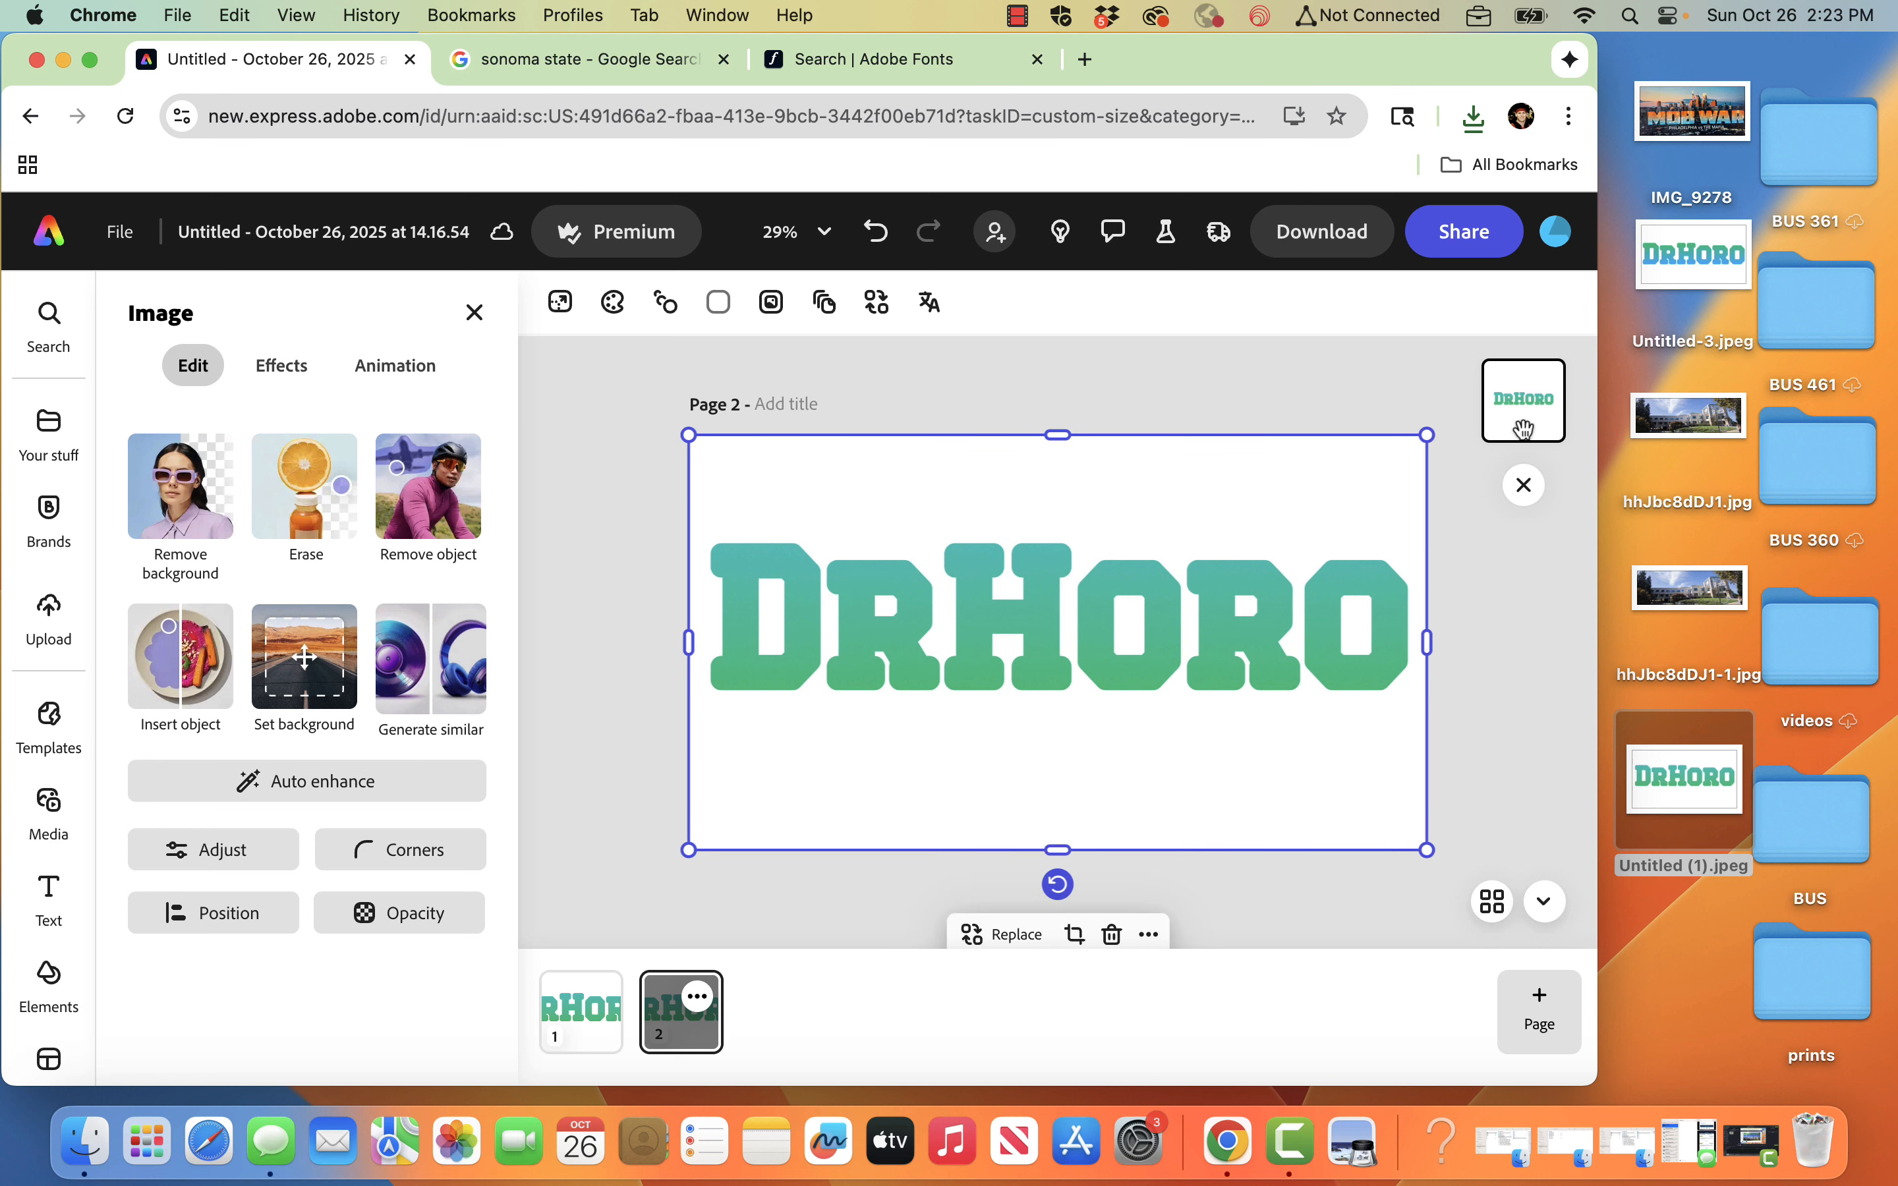
- On page 1, shorten the gradient photo from its upper and lower edges to a band just around the "DrHoro" lettering
click(580, 1012)
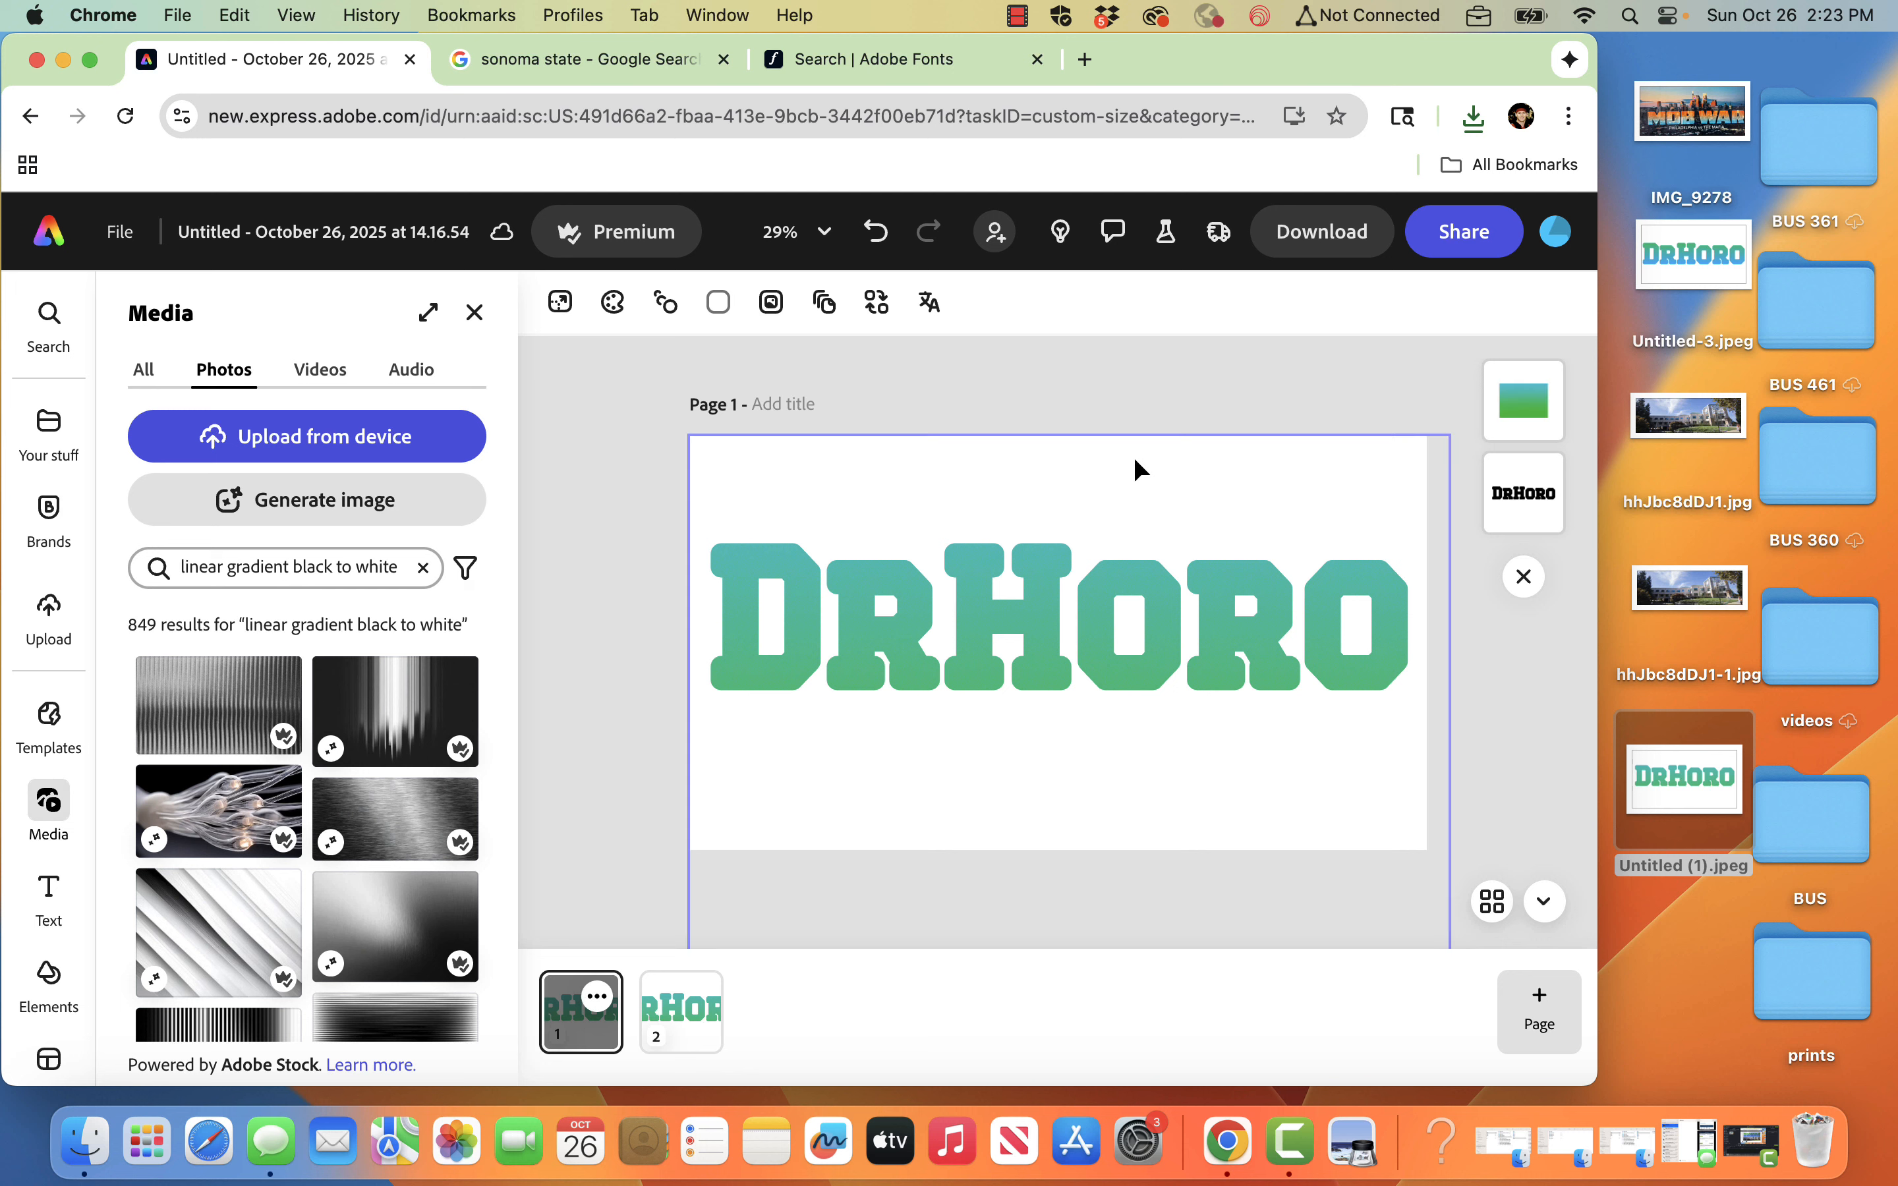
click(1305, 463)
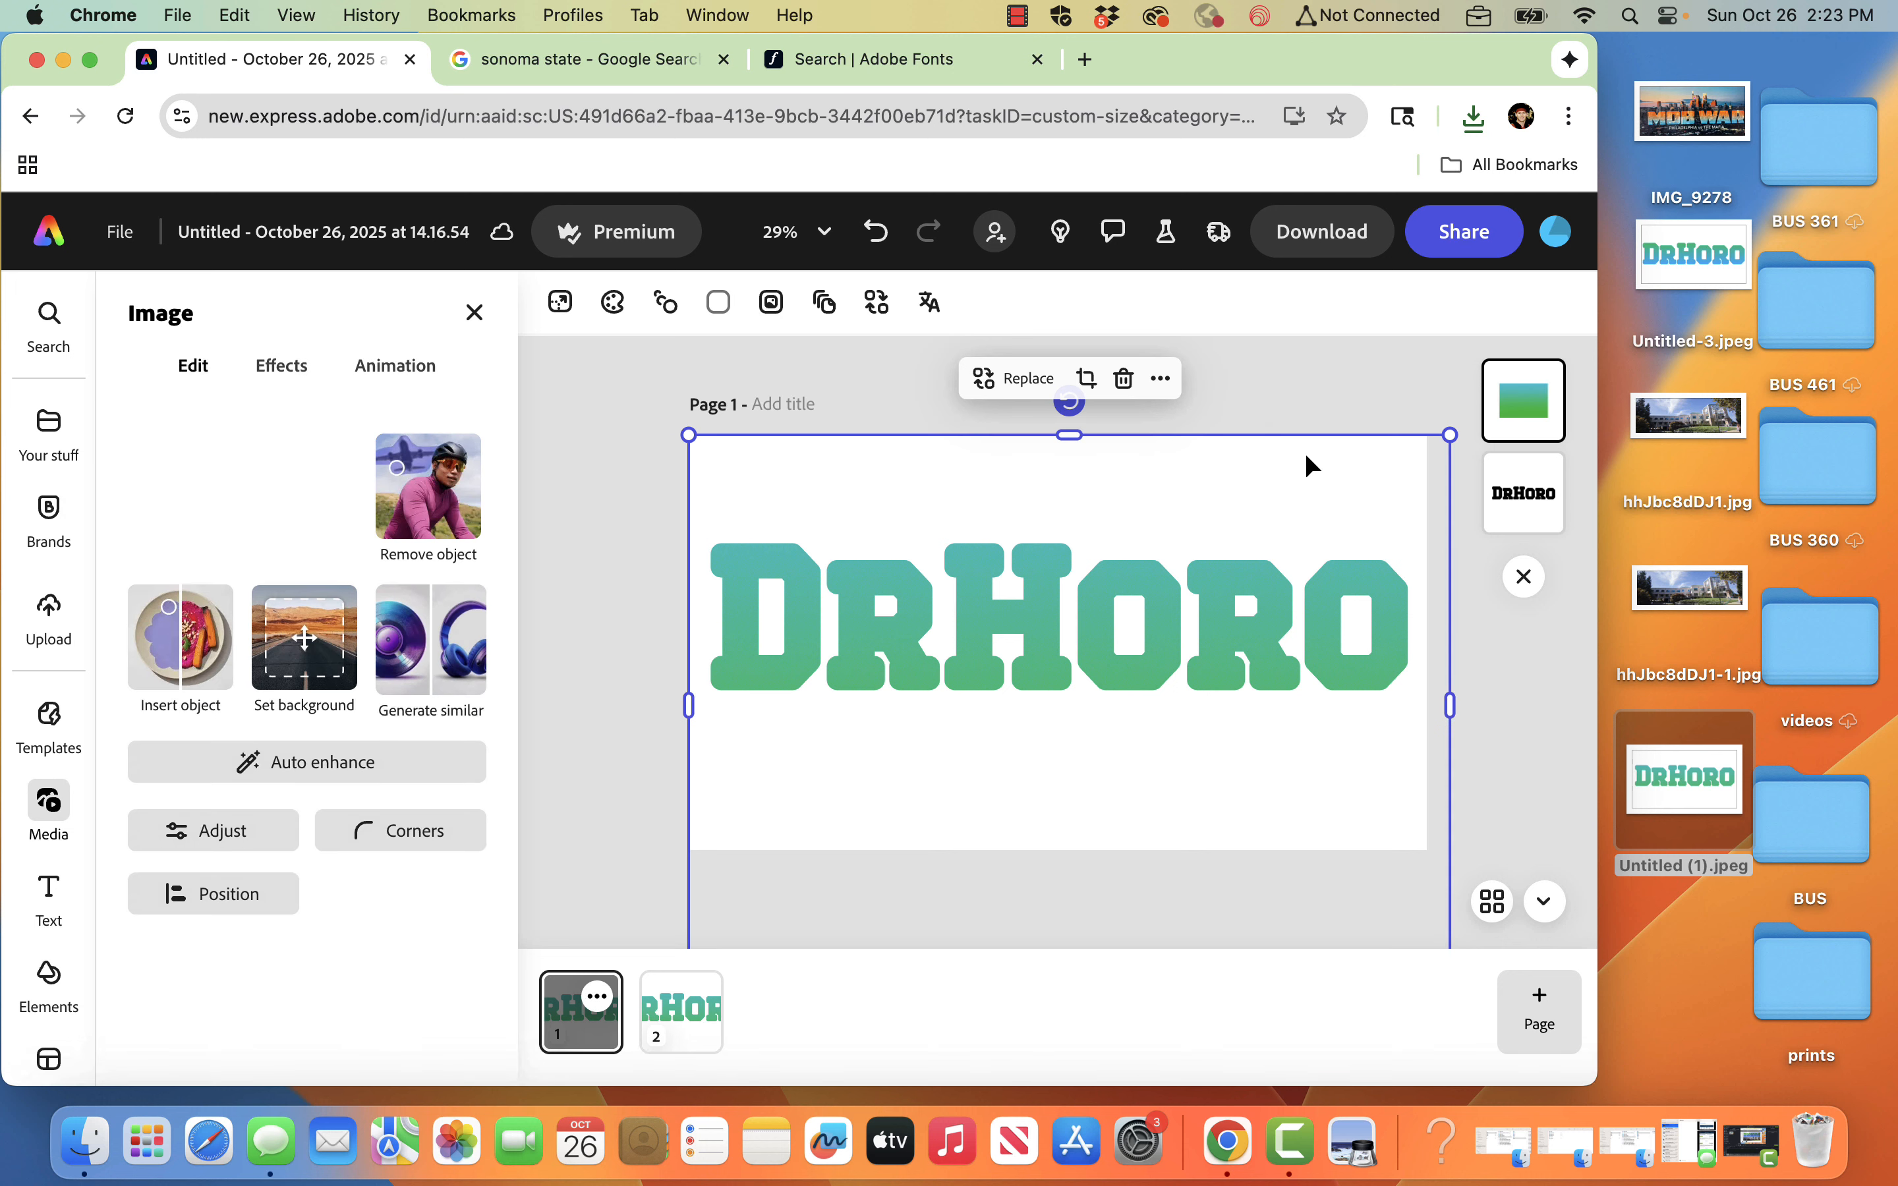
drag(1069, 434, 1067, 498)
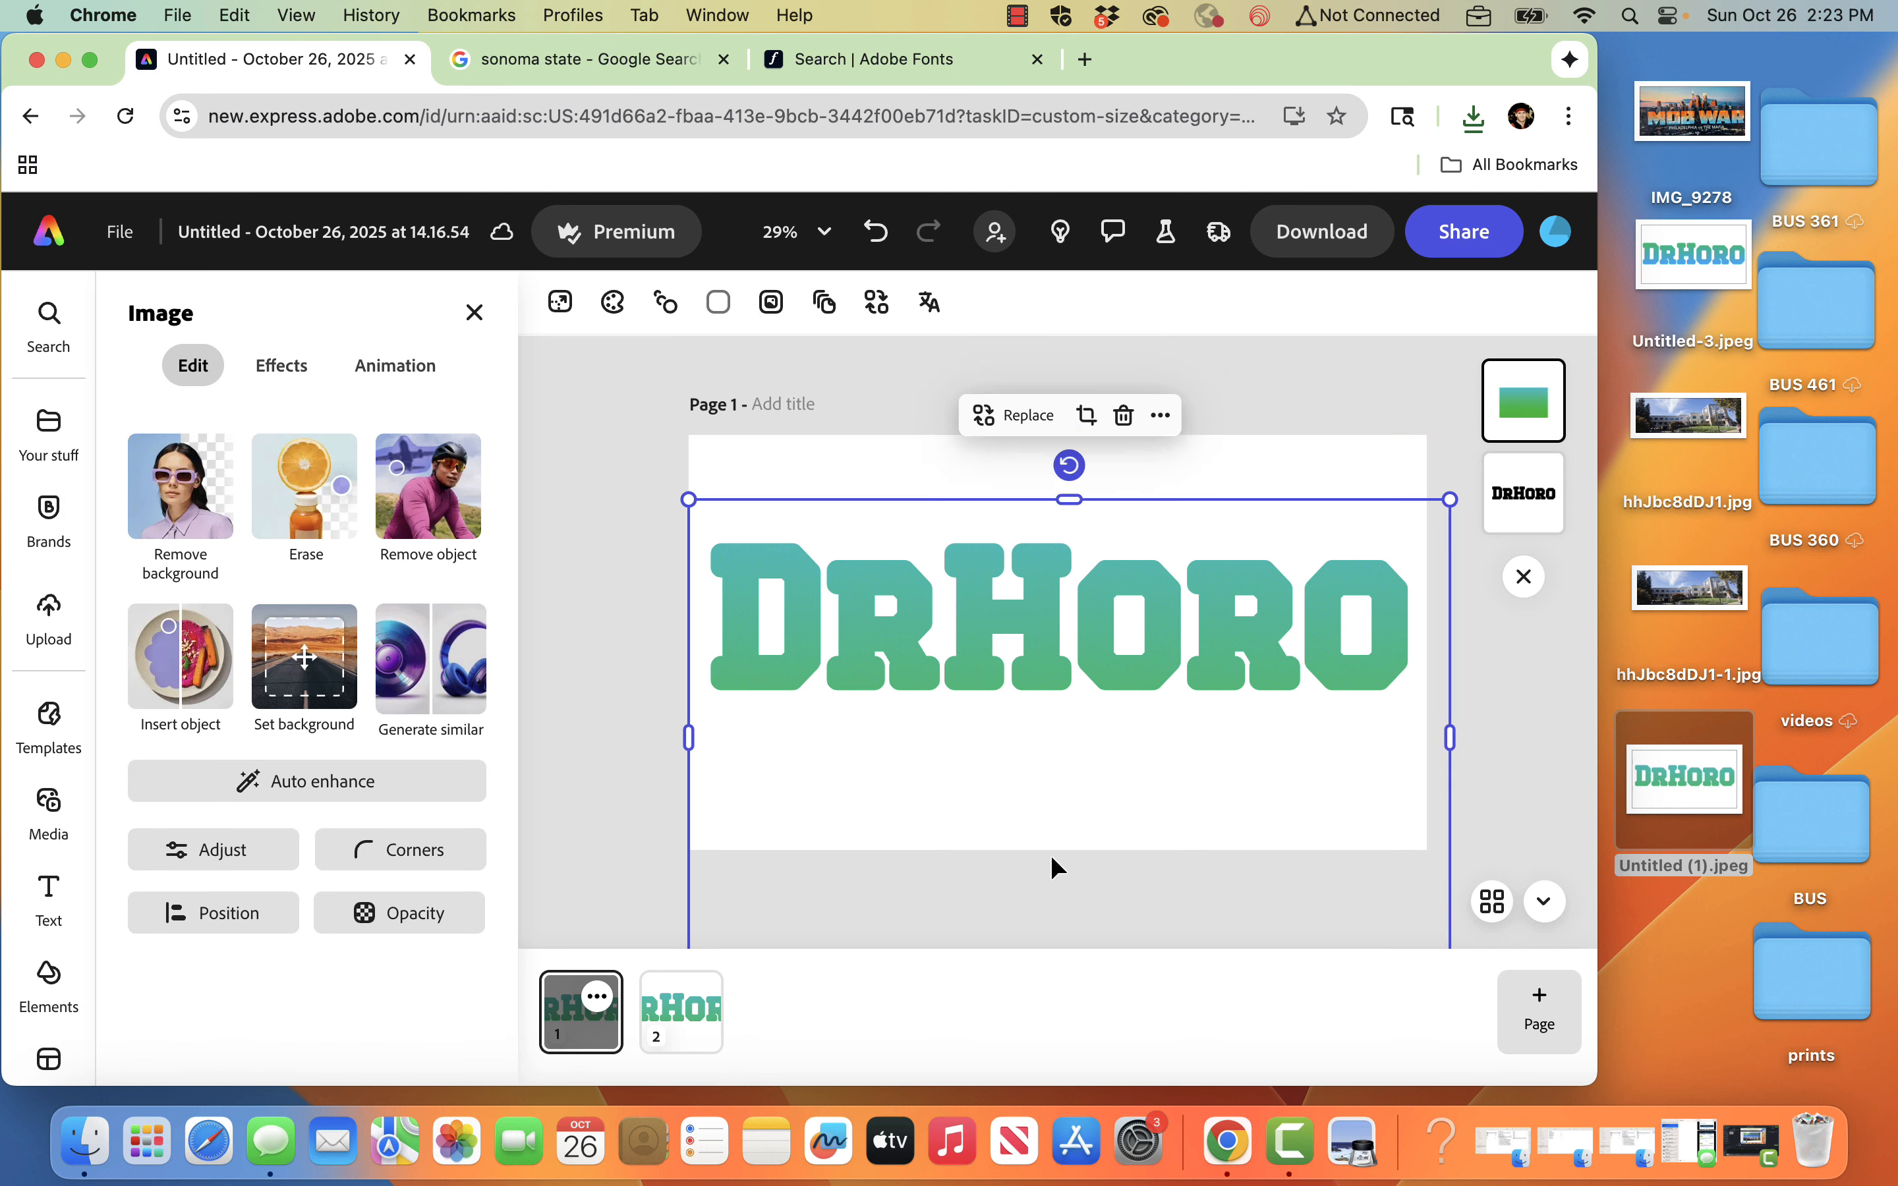
right_click(663, 823)
scroll(663, 823, down, 2)
click(1130, 883)
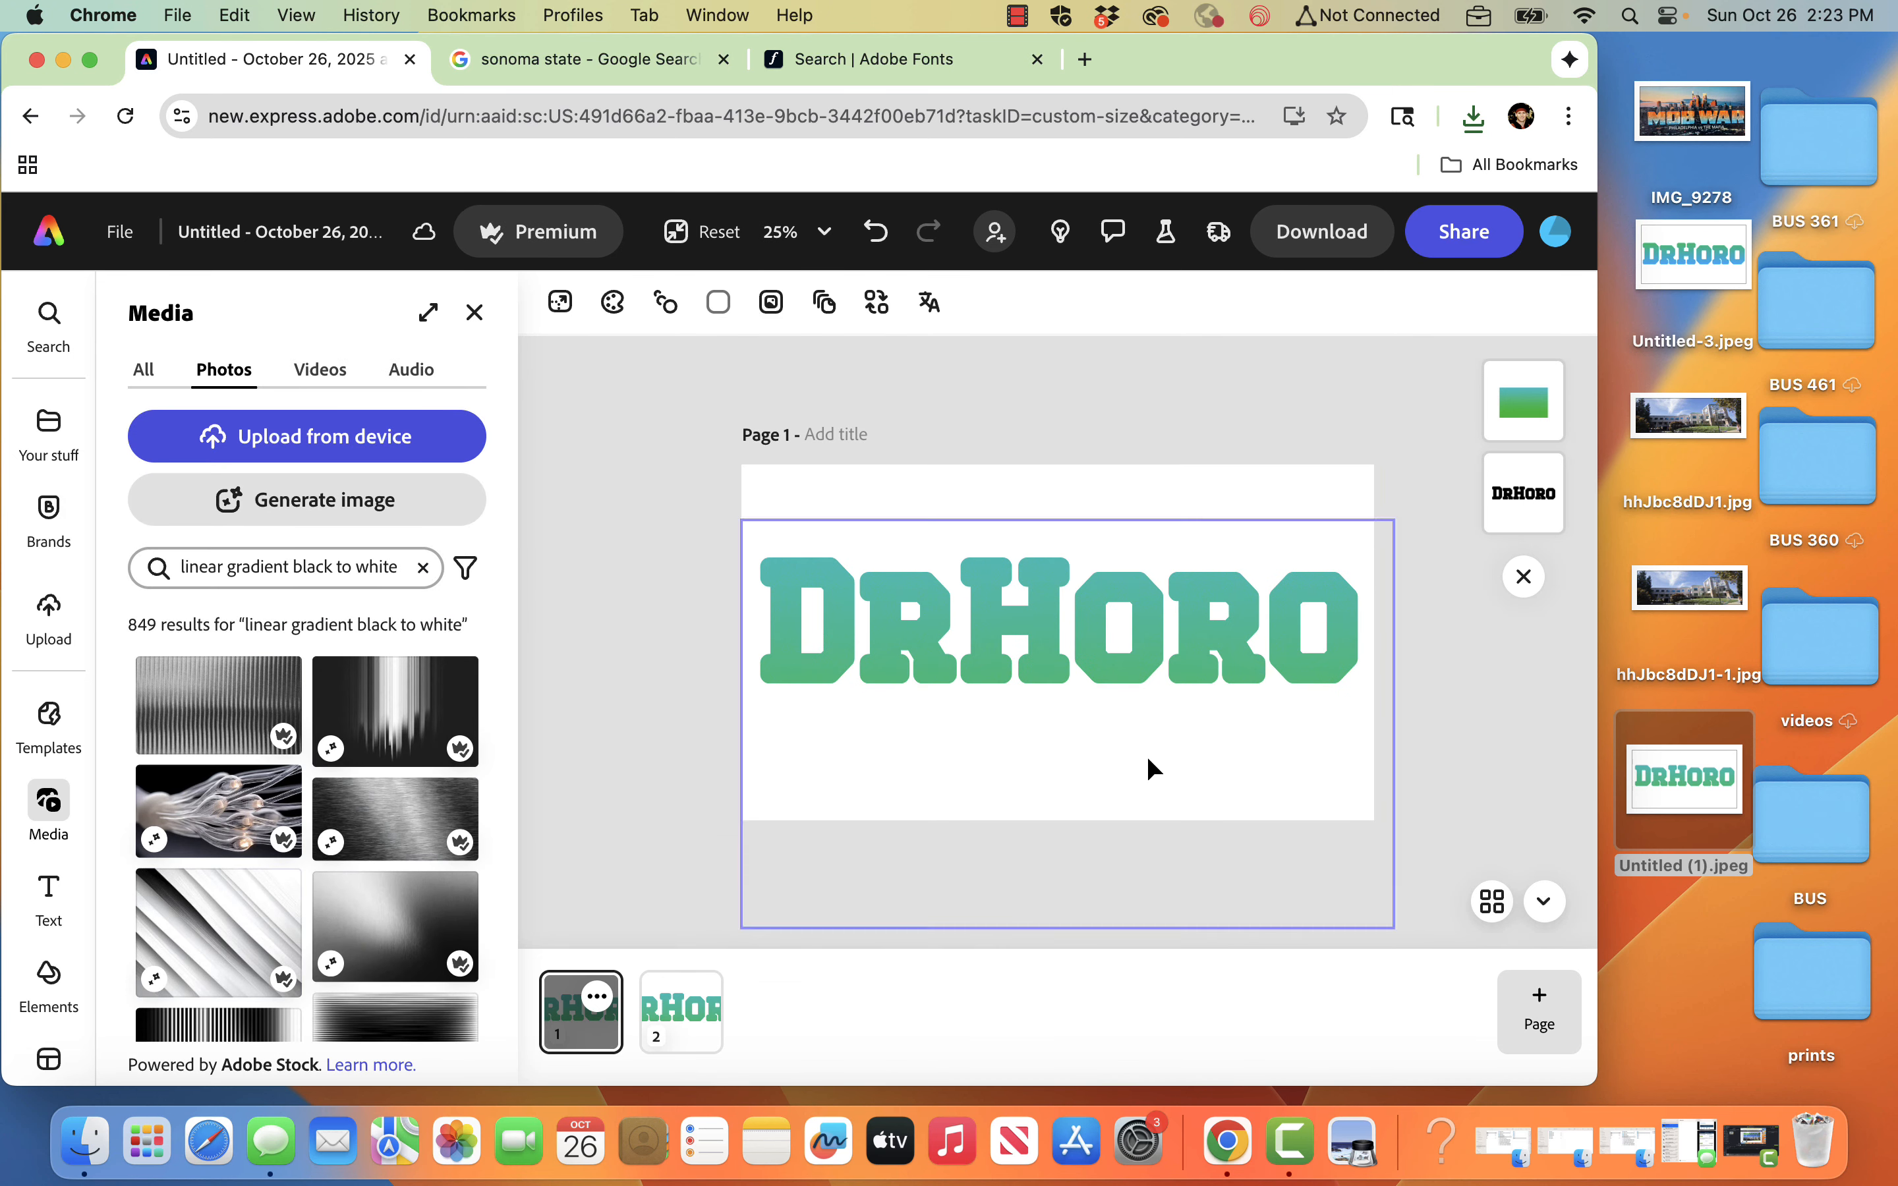
drag(1072, 930, 1062, 726)
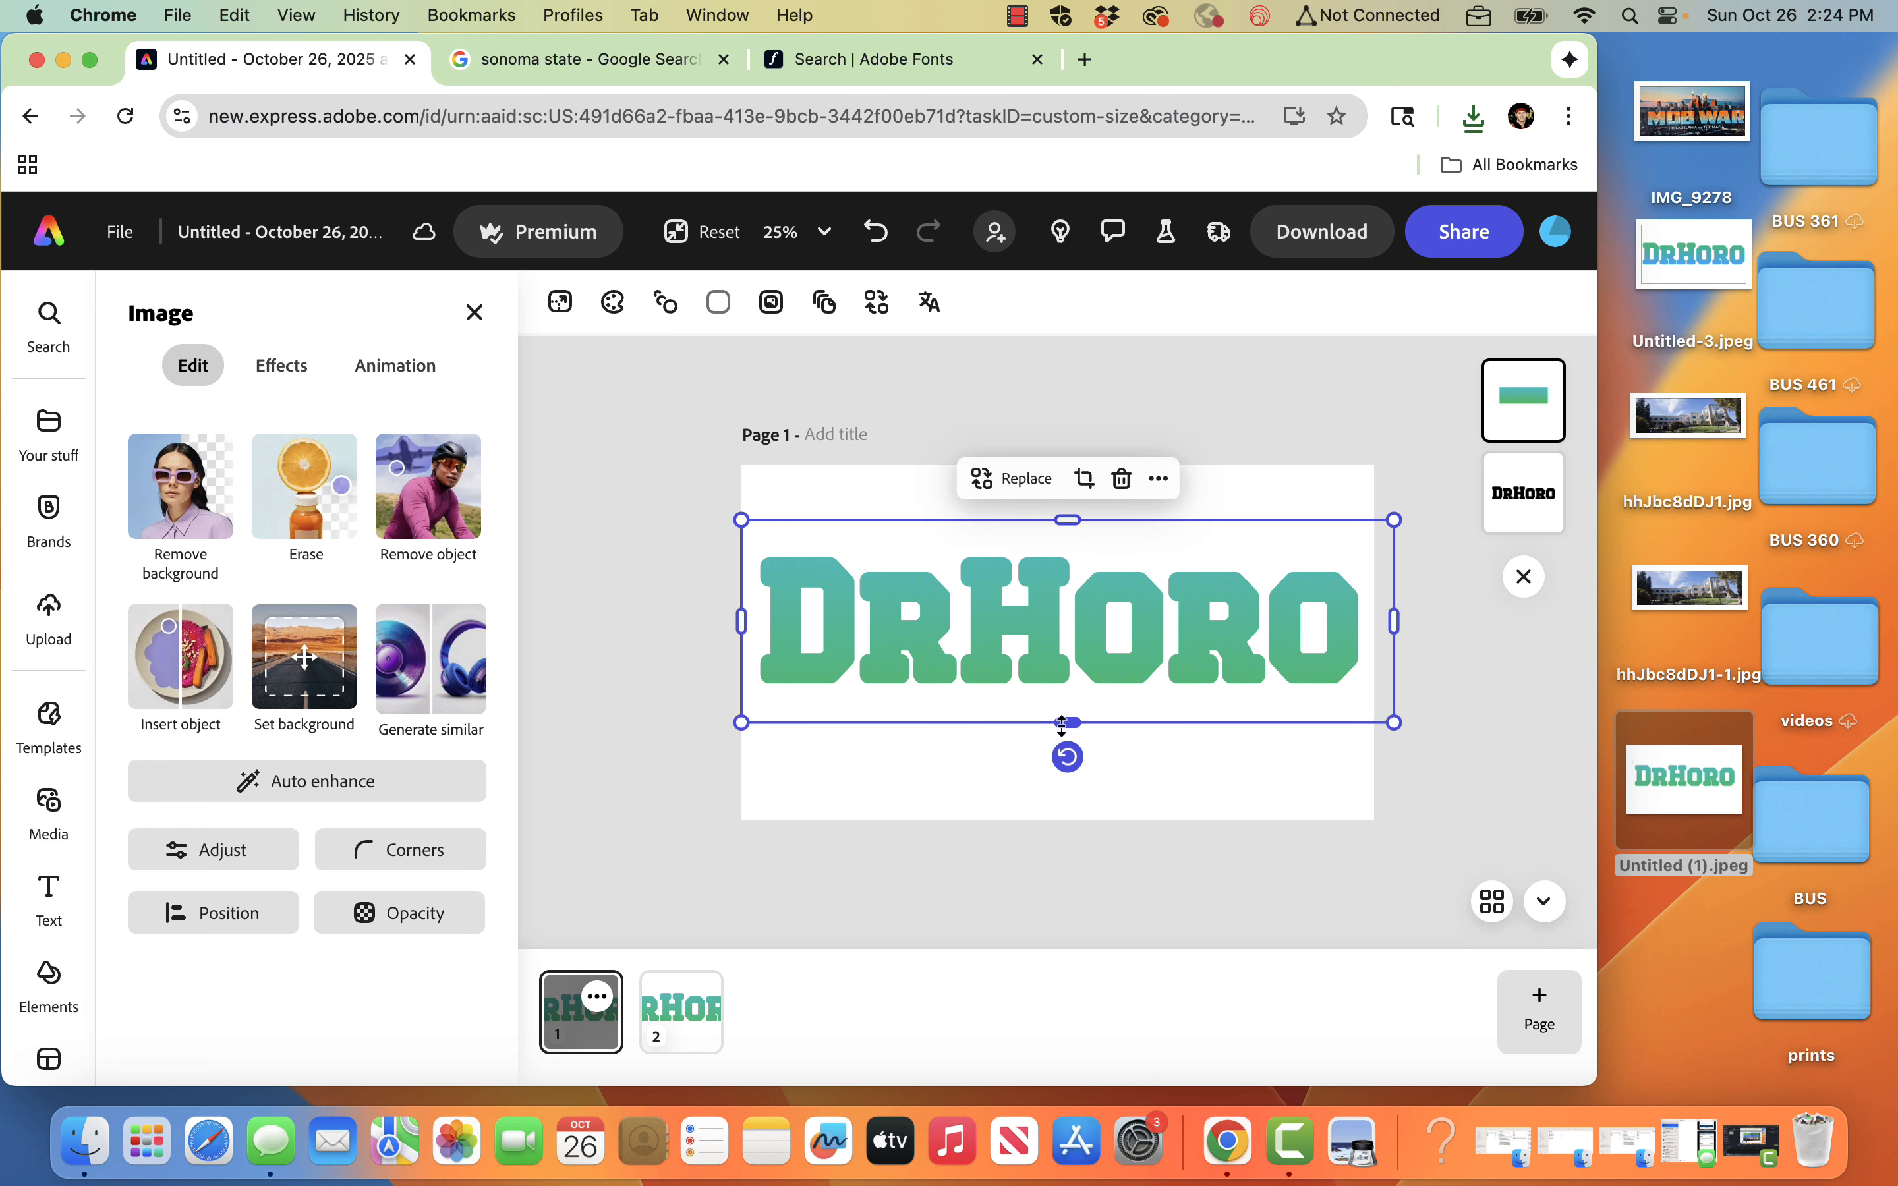
- On page 2, remove the background from the "DrHoro" lettering image
click(681, 1013)
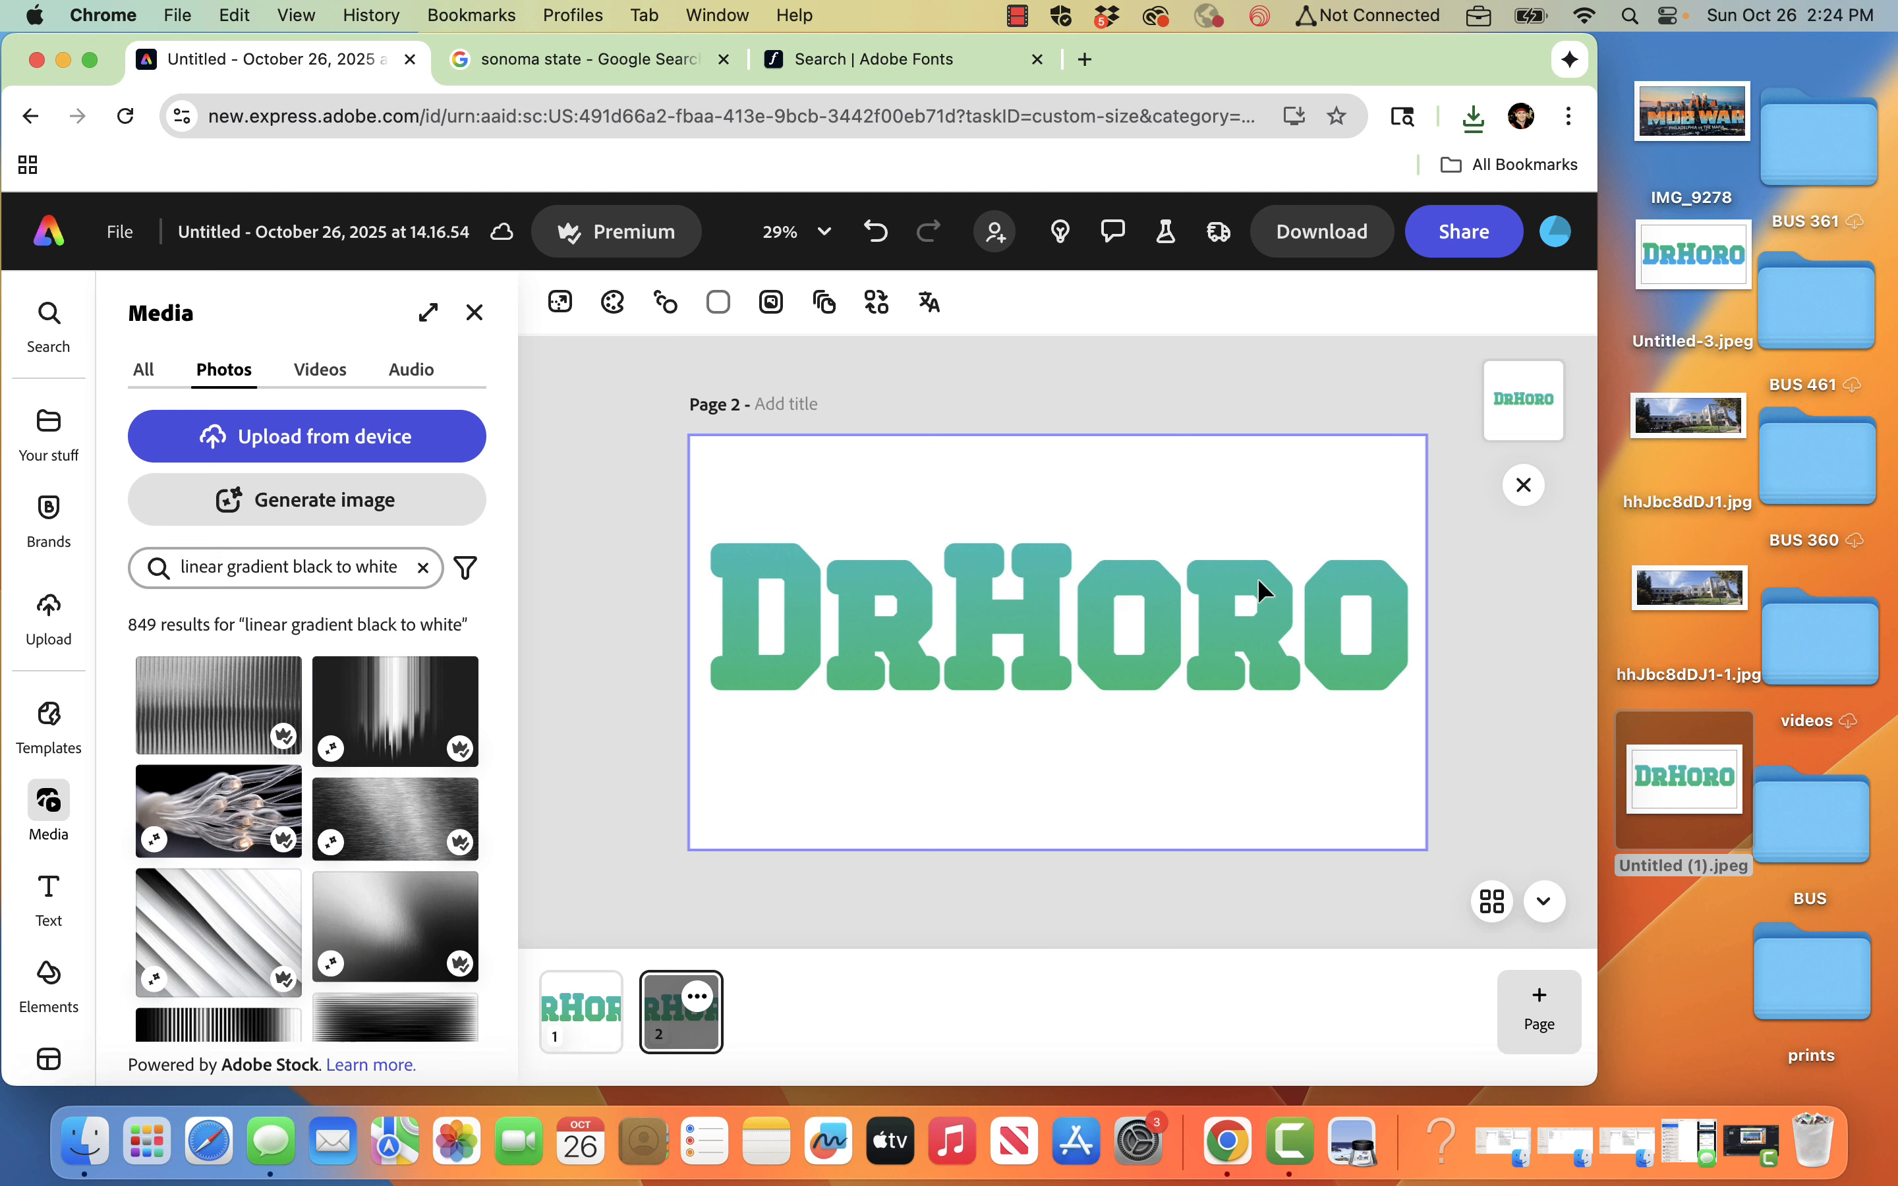
click(1545, 422)
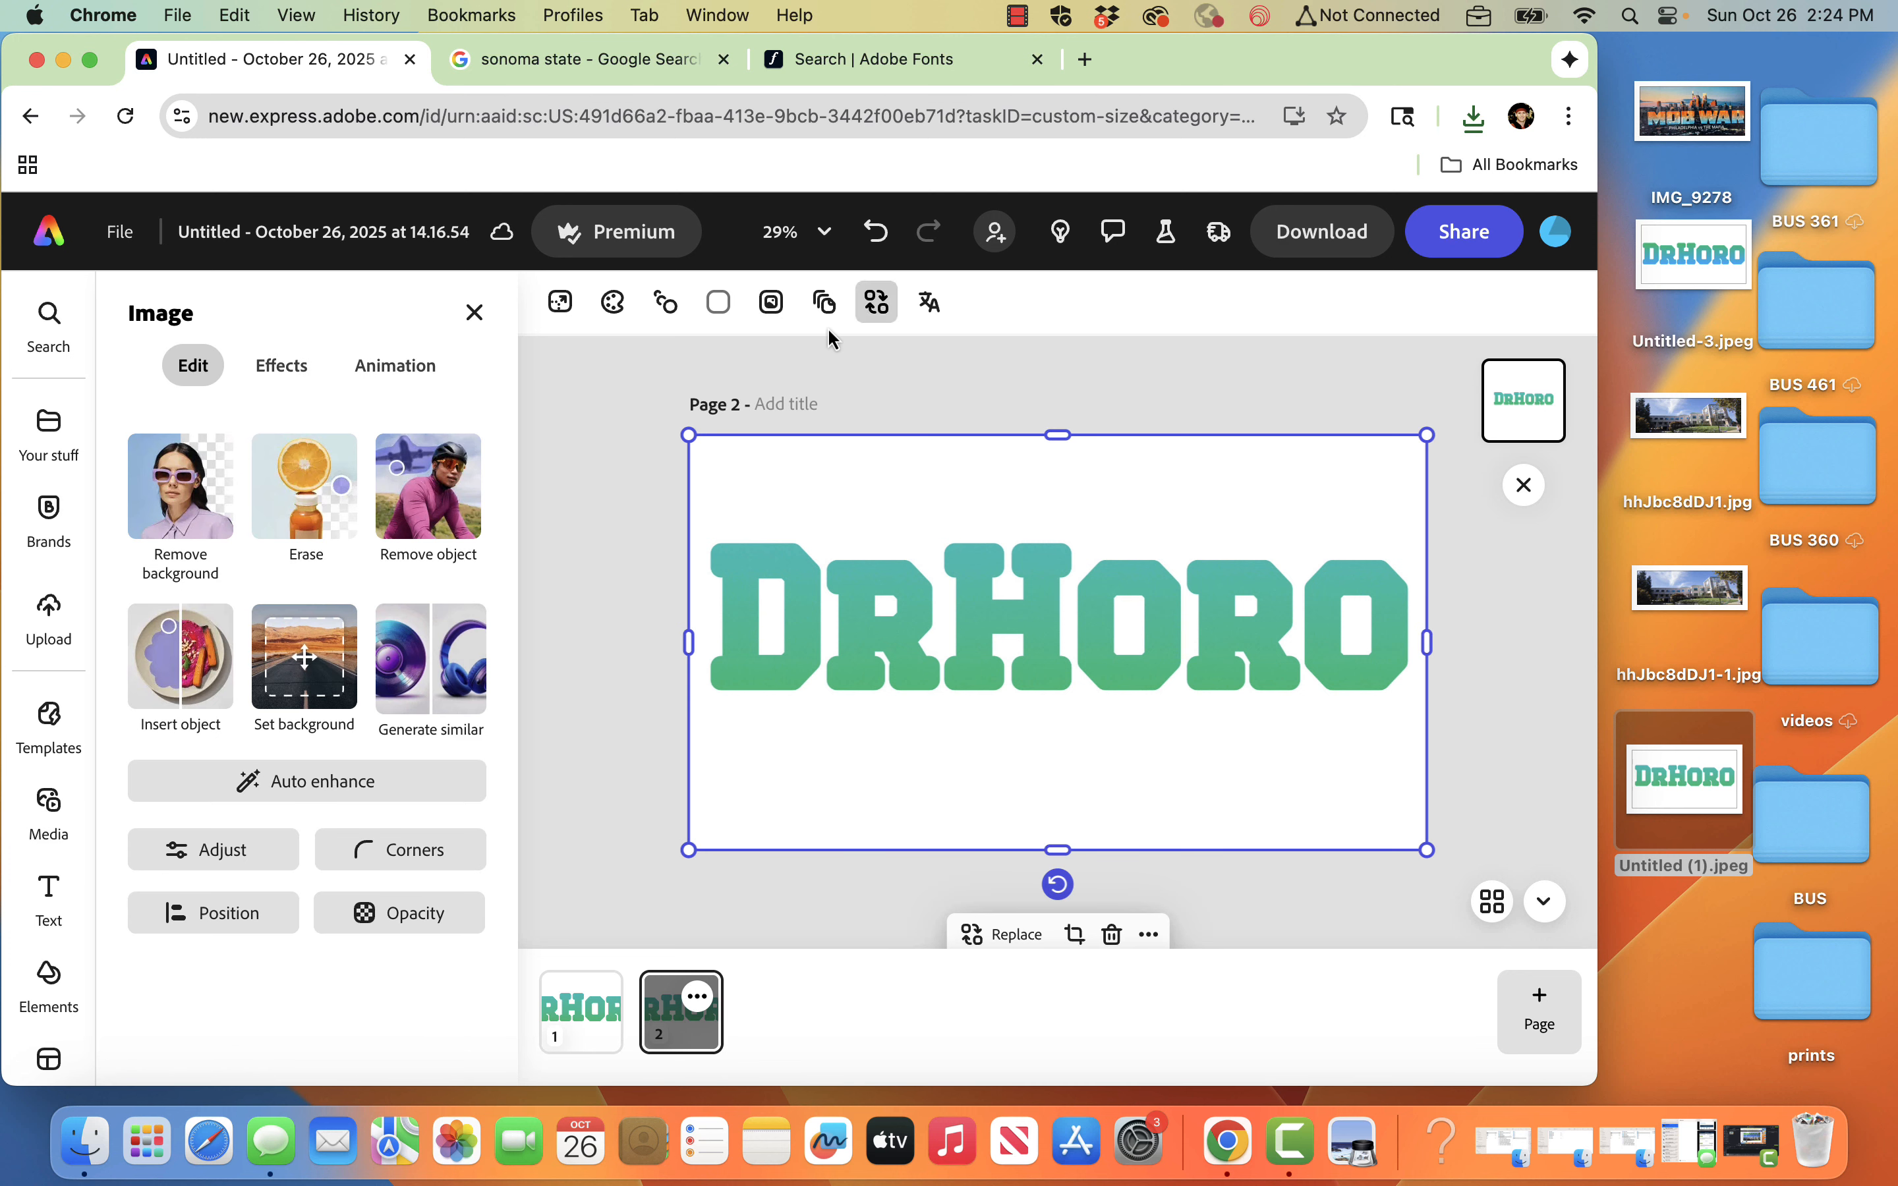
click(199, 512)
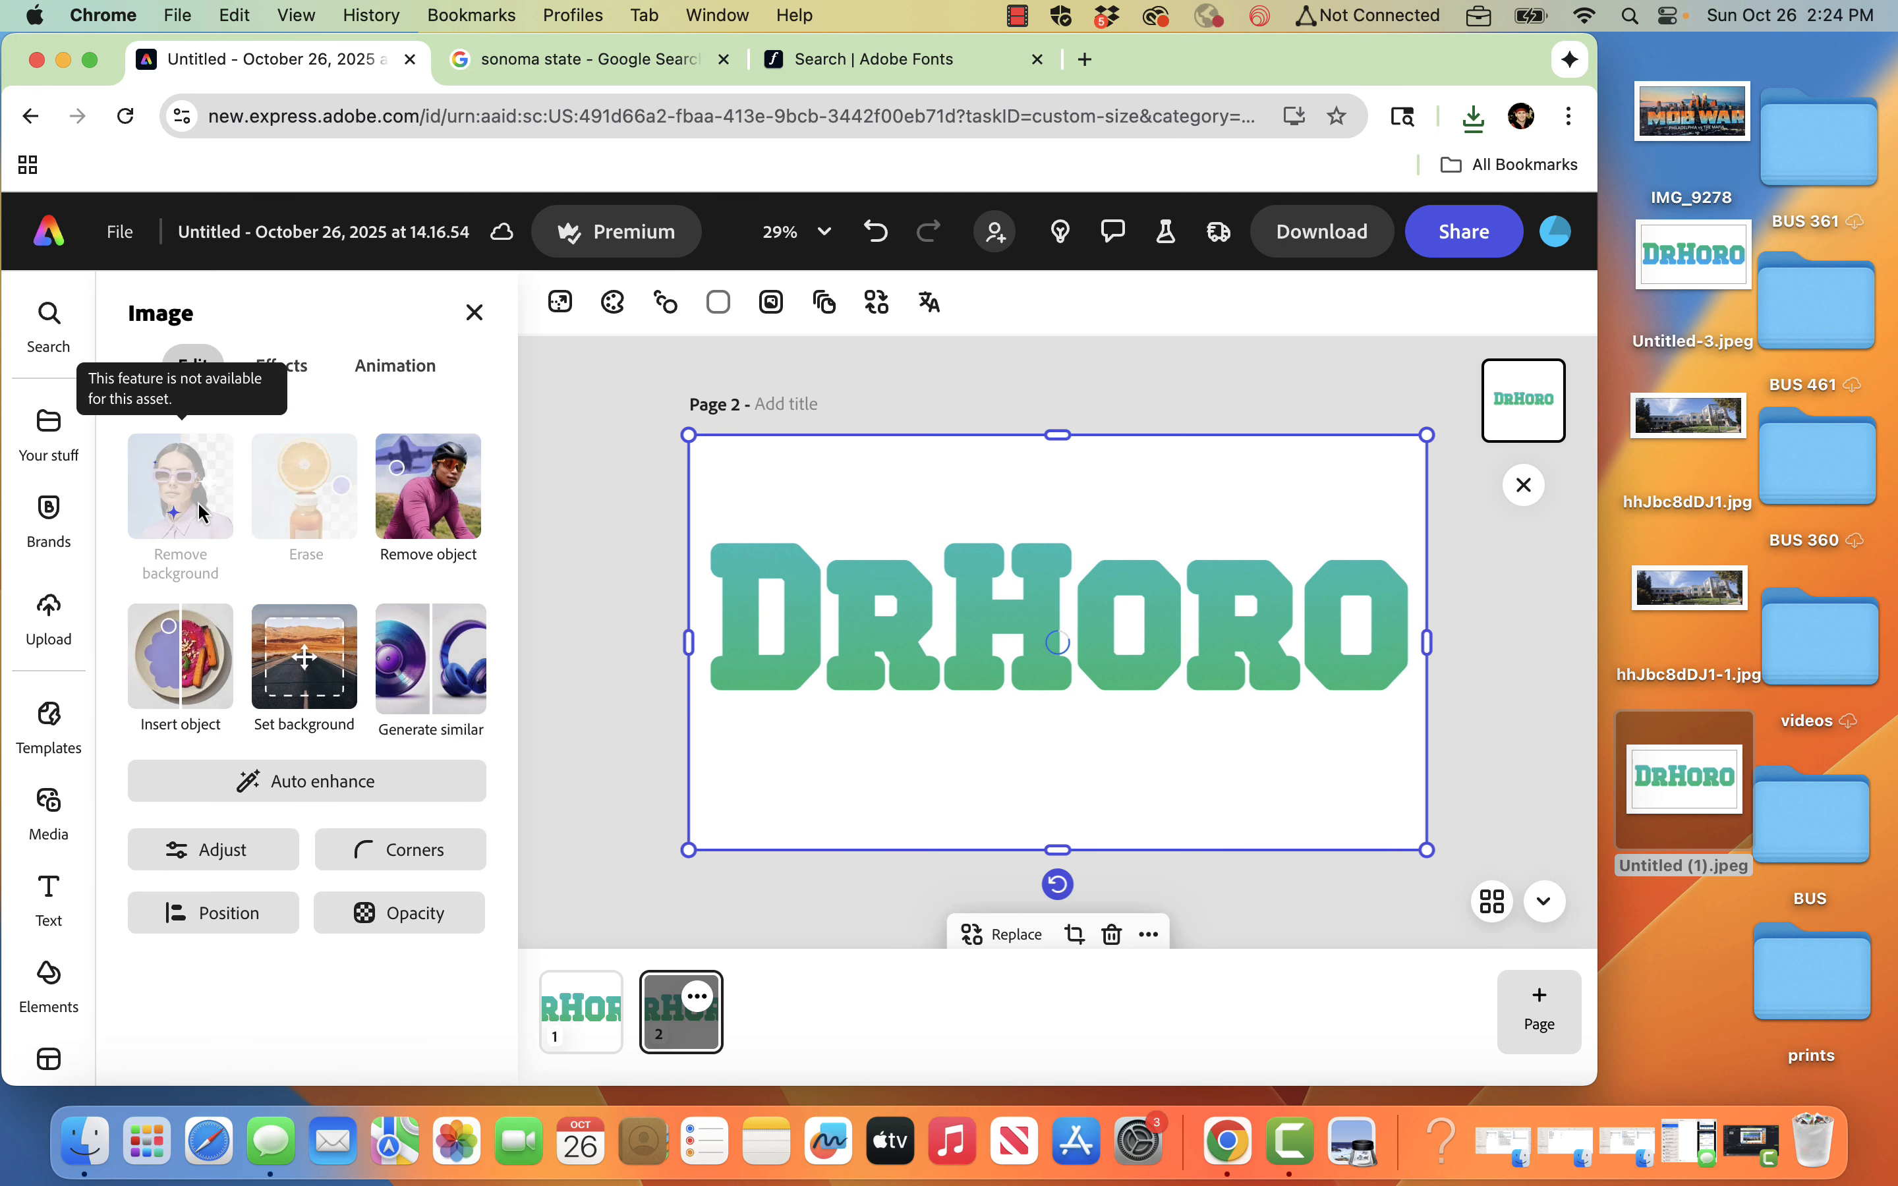
- Set page 2's background color to none so it is transparent behind the lettering, and deselect the image
click(718, 303)
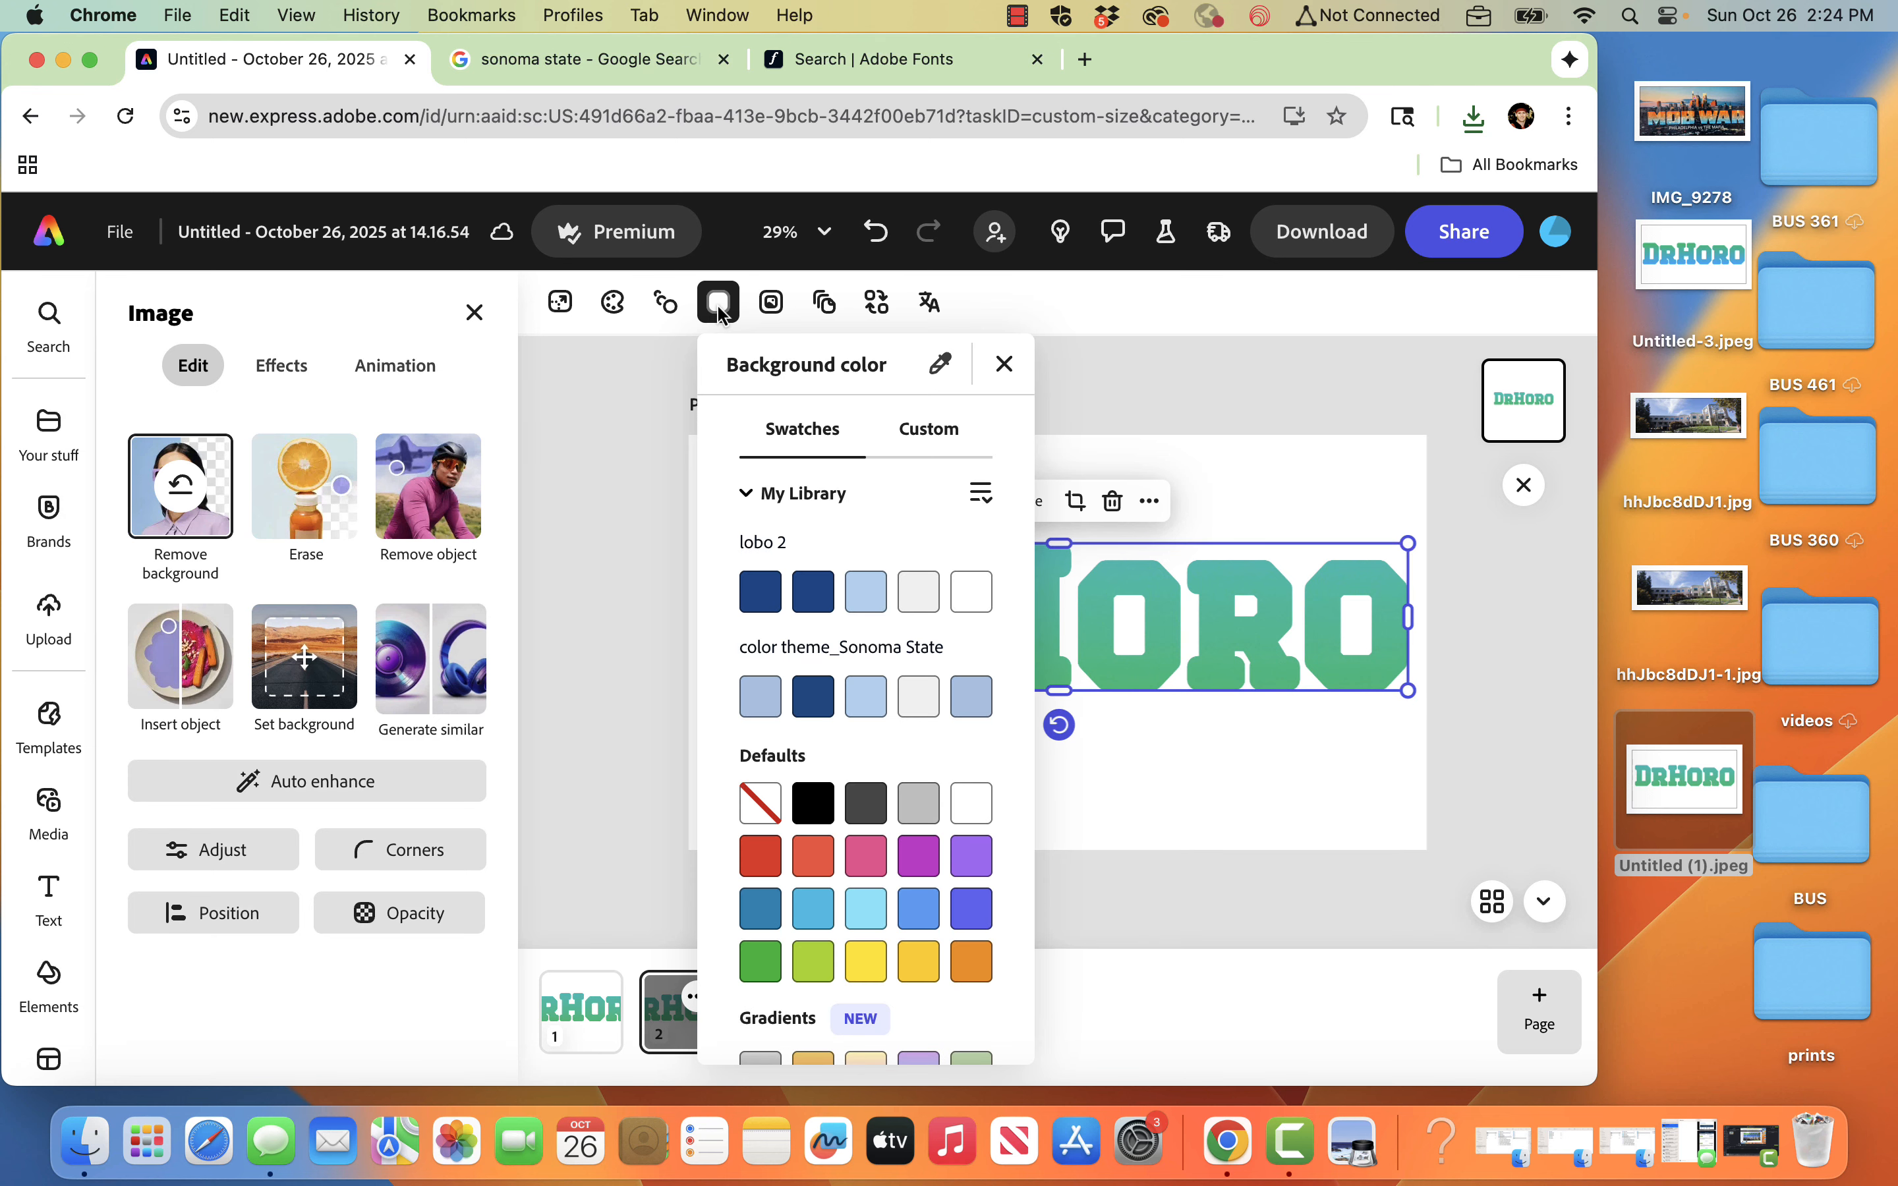
click(605, 411)
click(725, 306)
scroll(755, 627, down, 3)
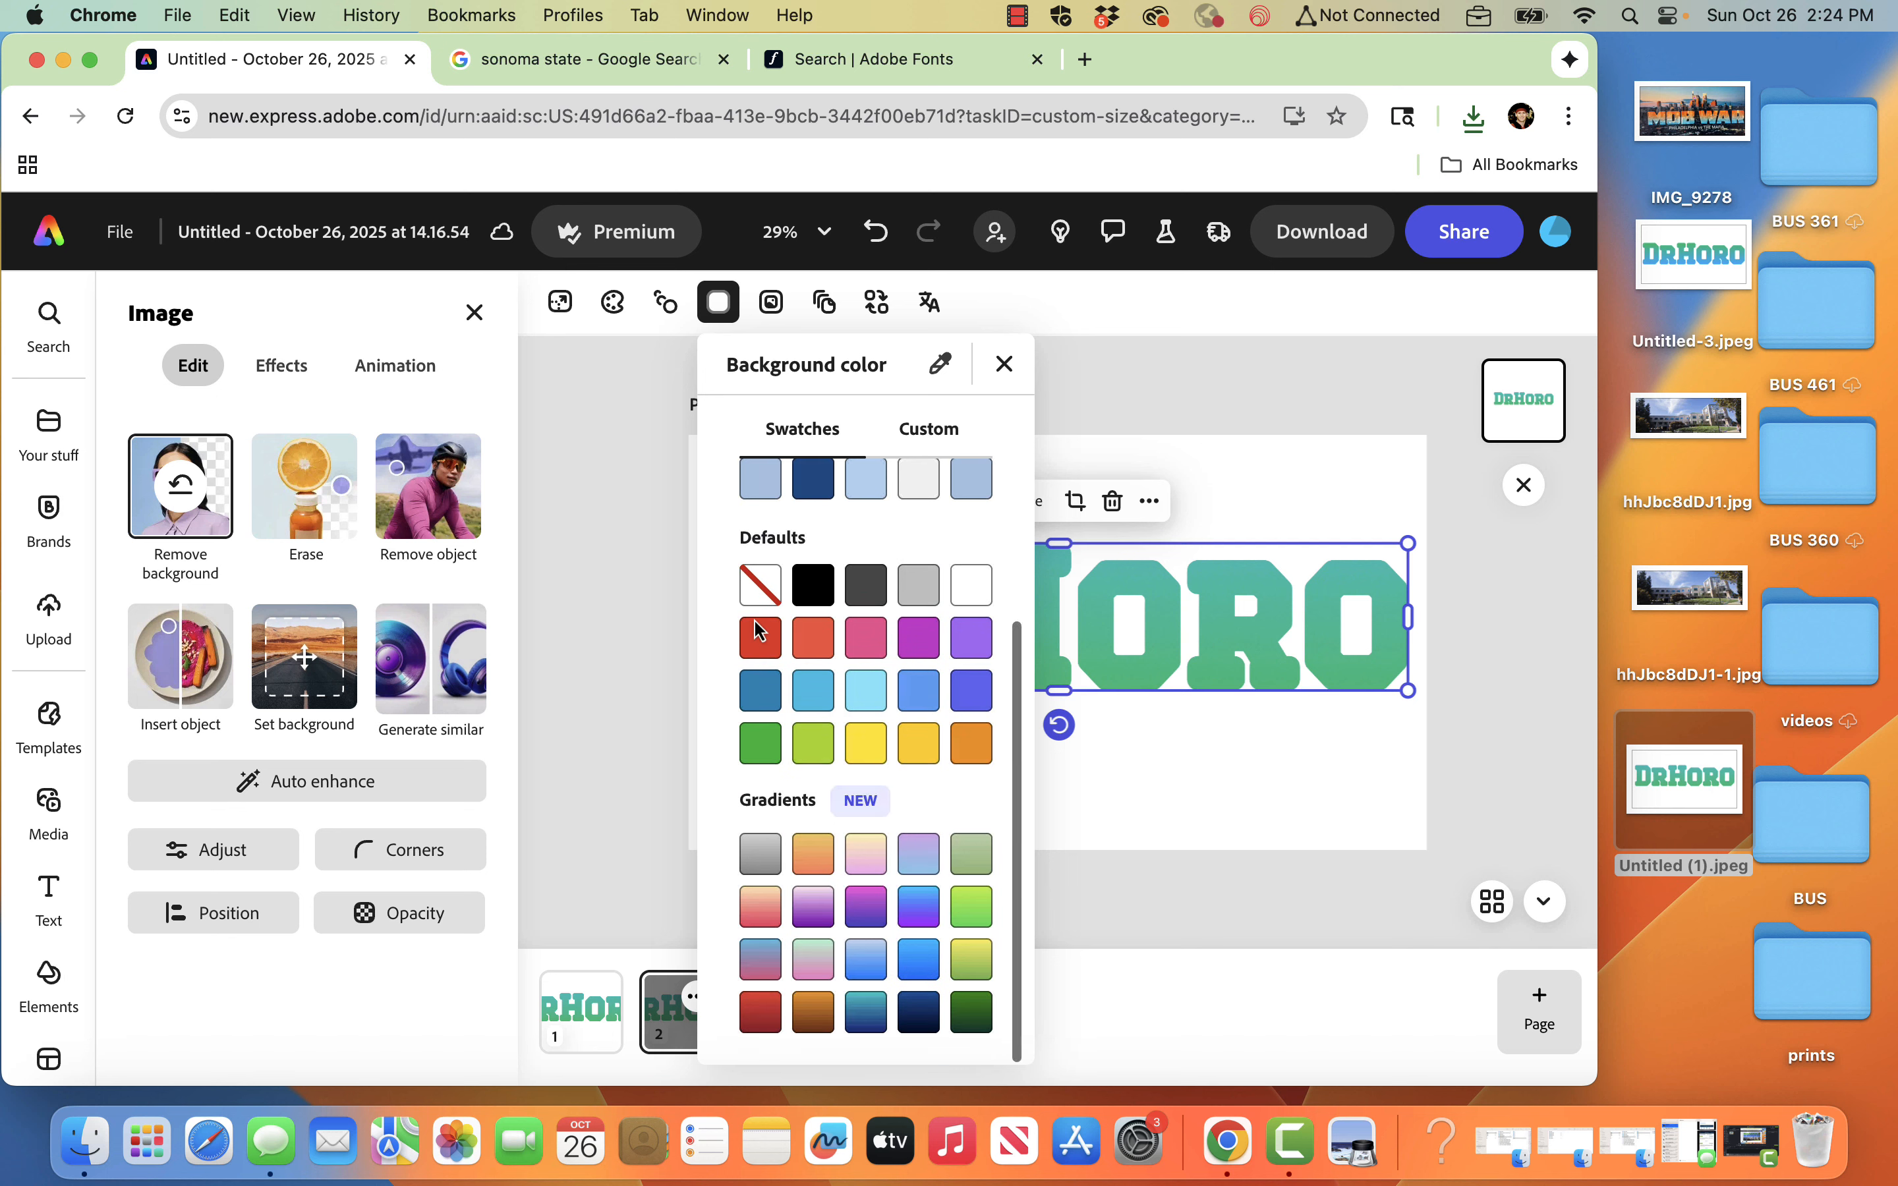
click(759, 594)
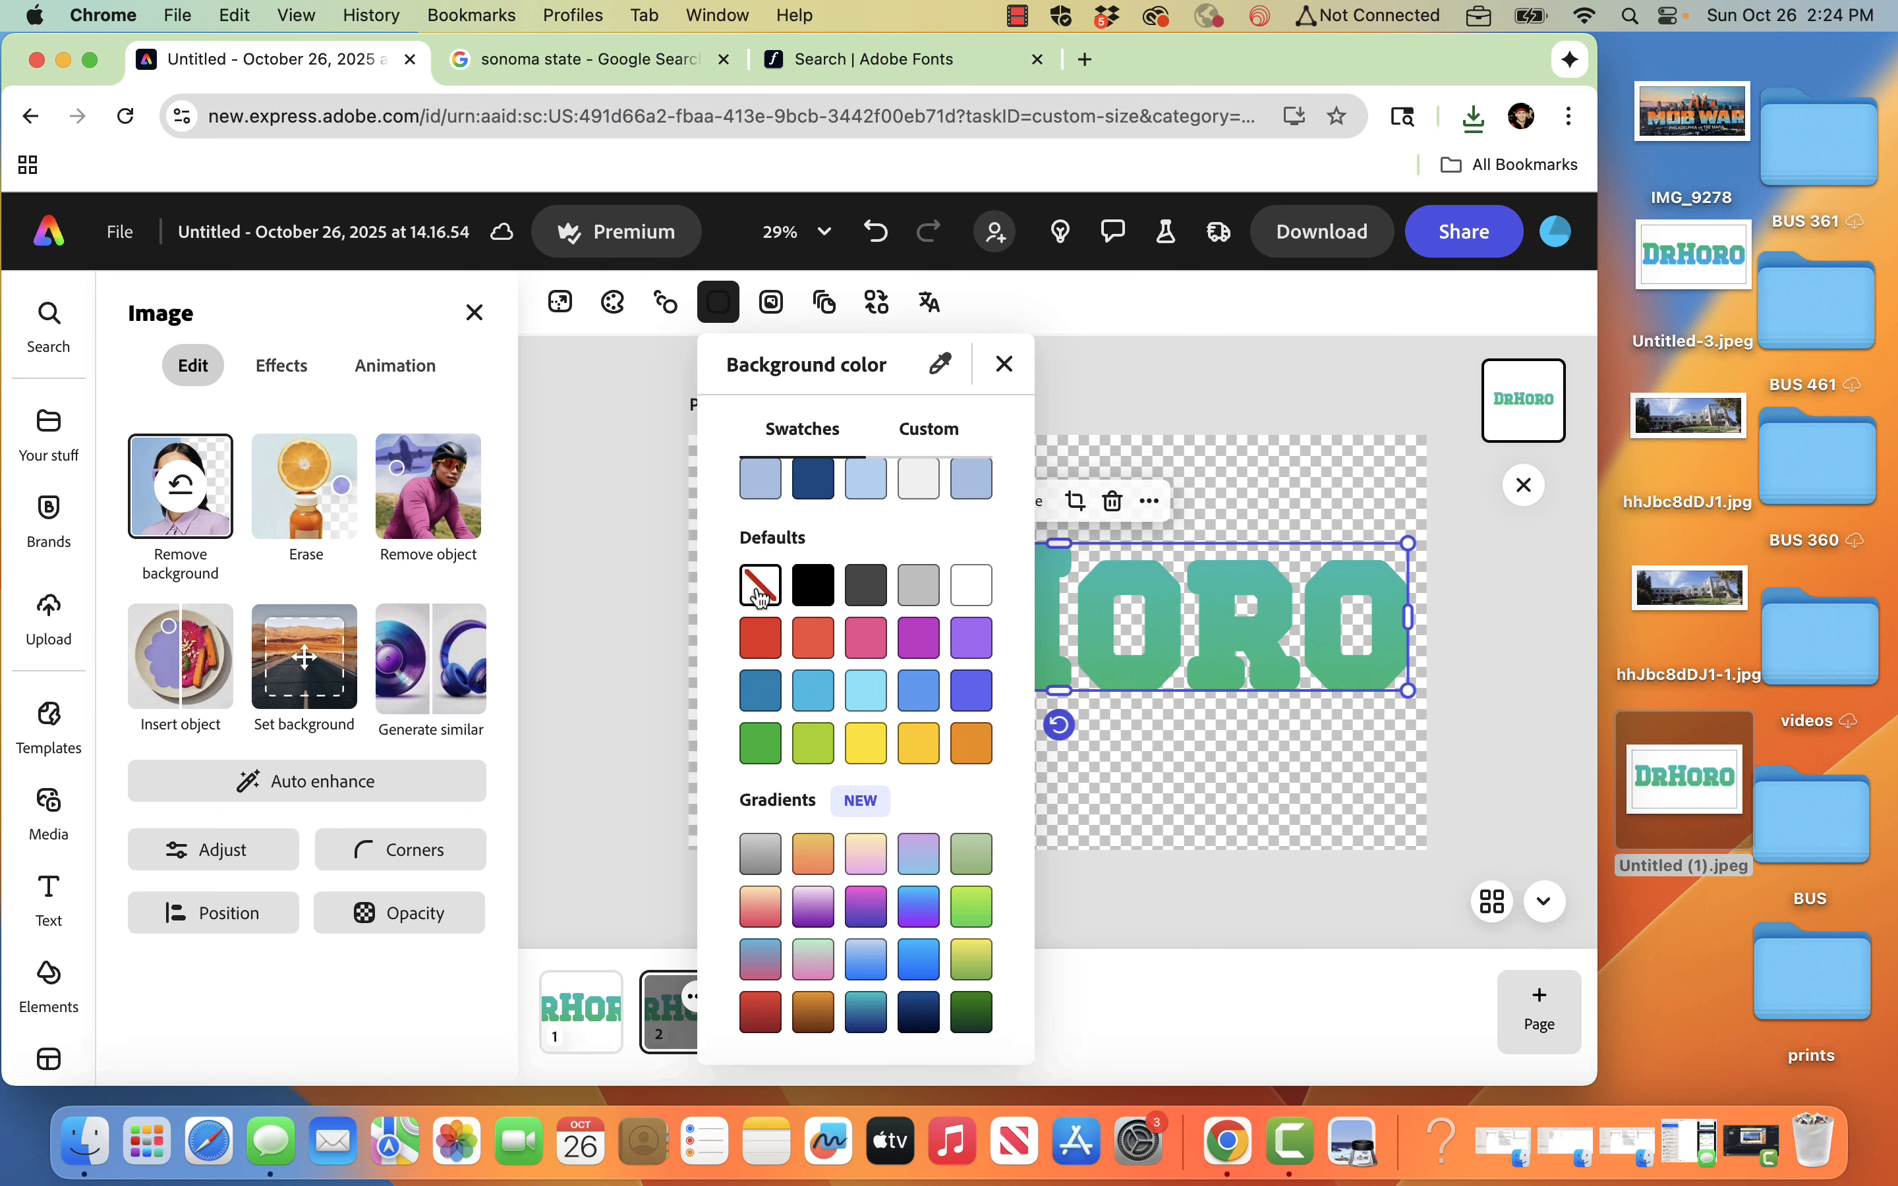
click(614, 546)
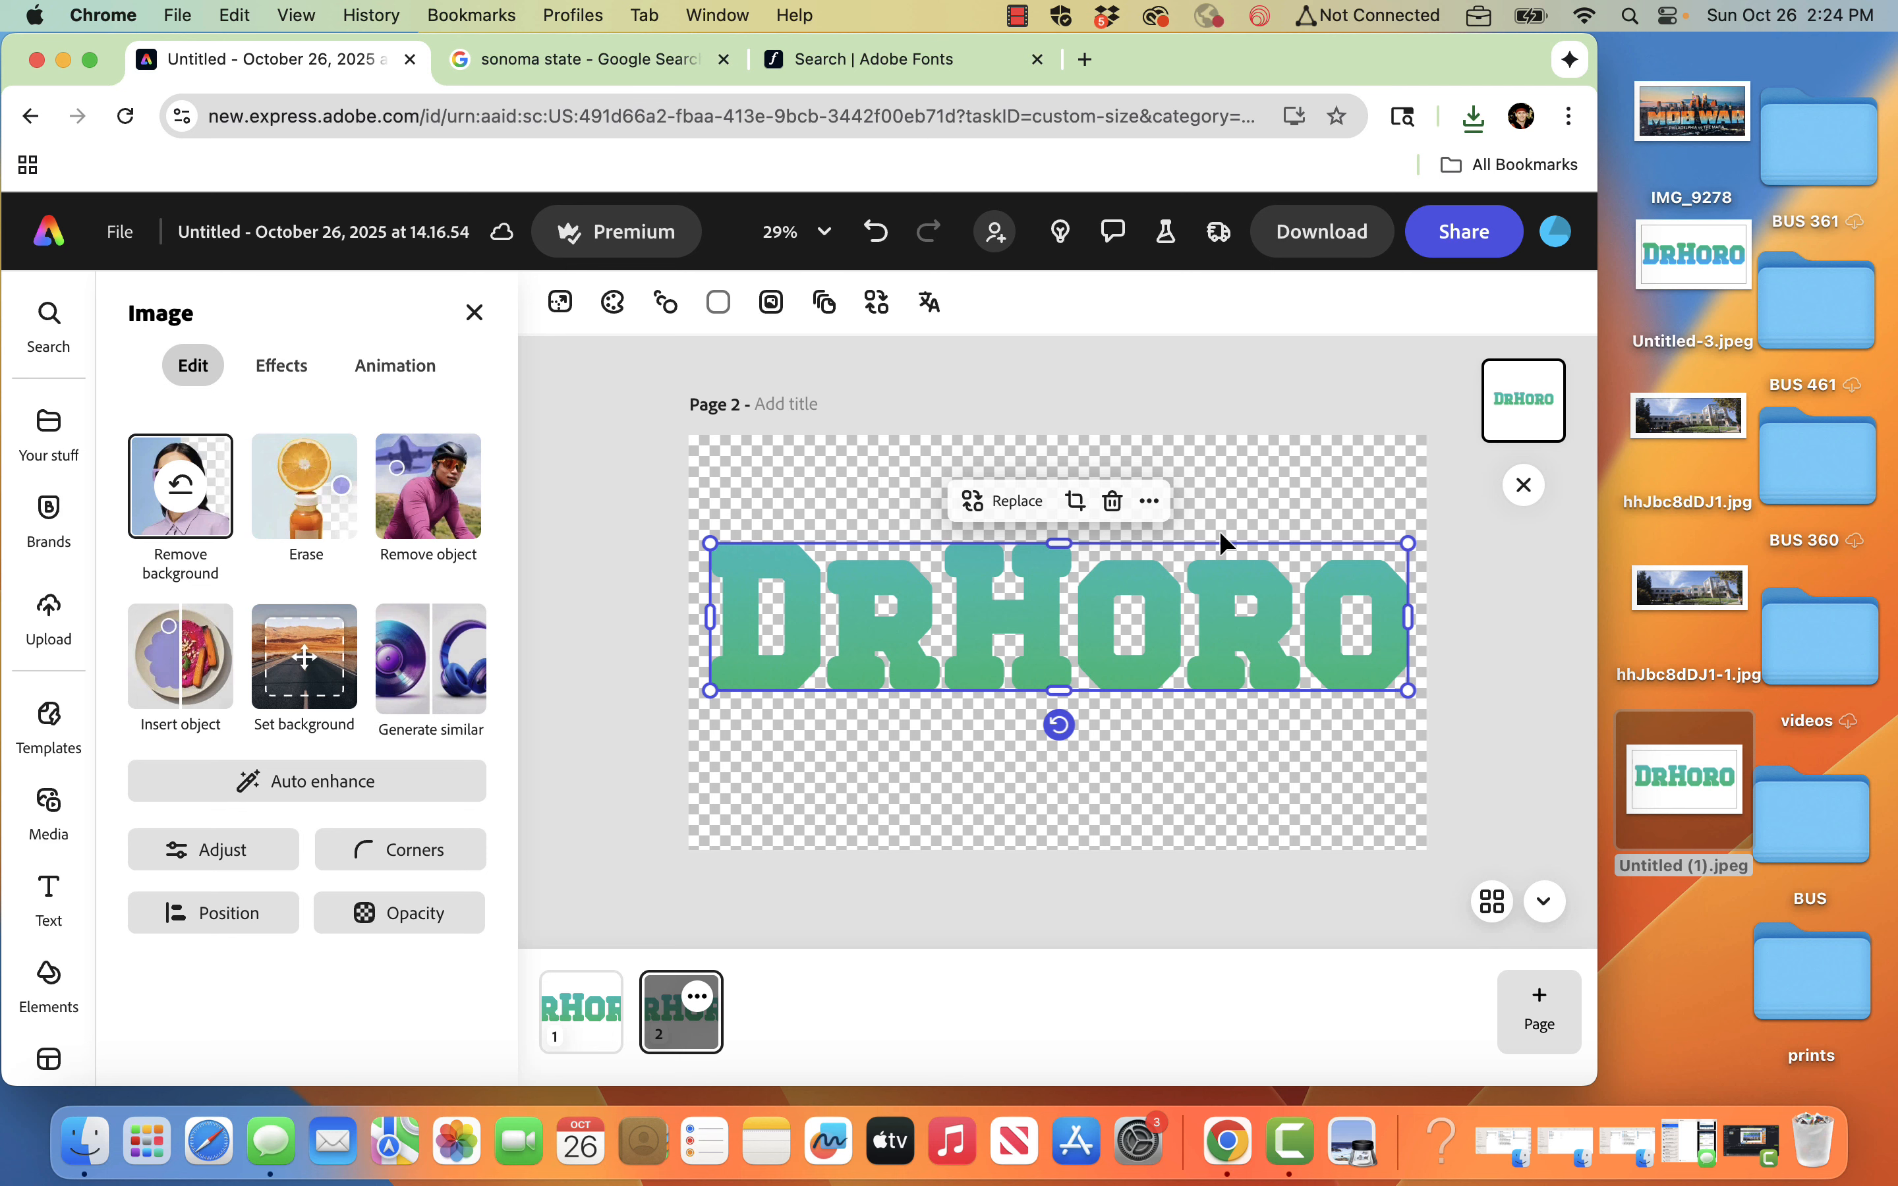
click(1197, 384)
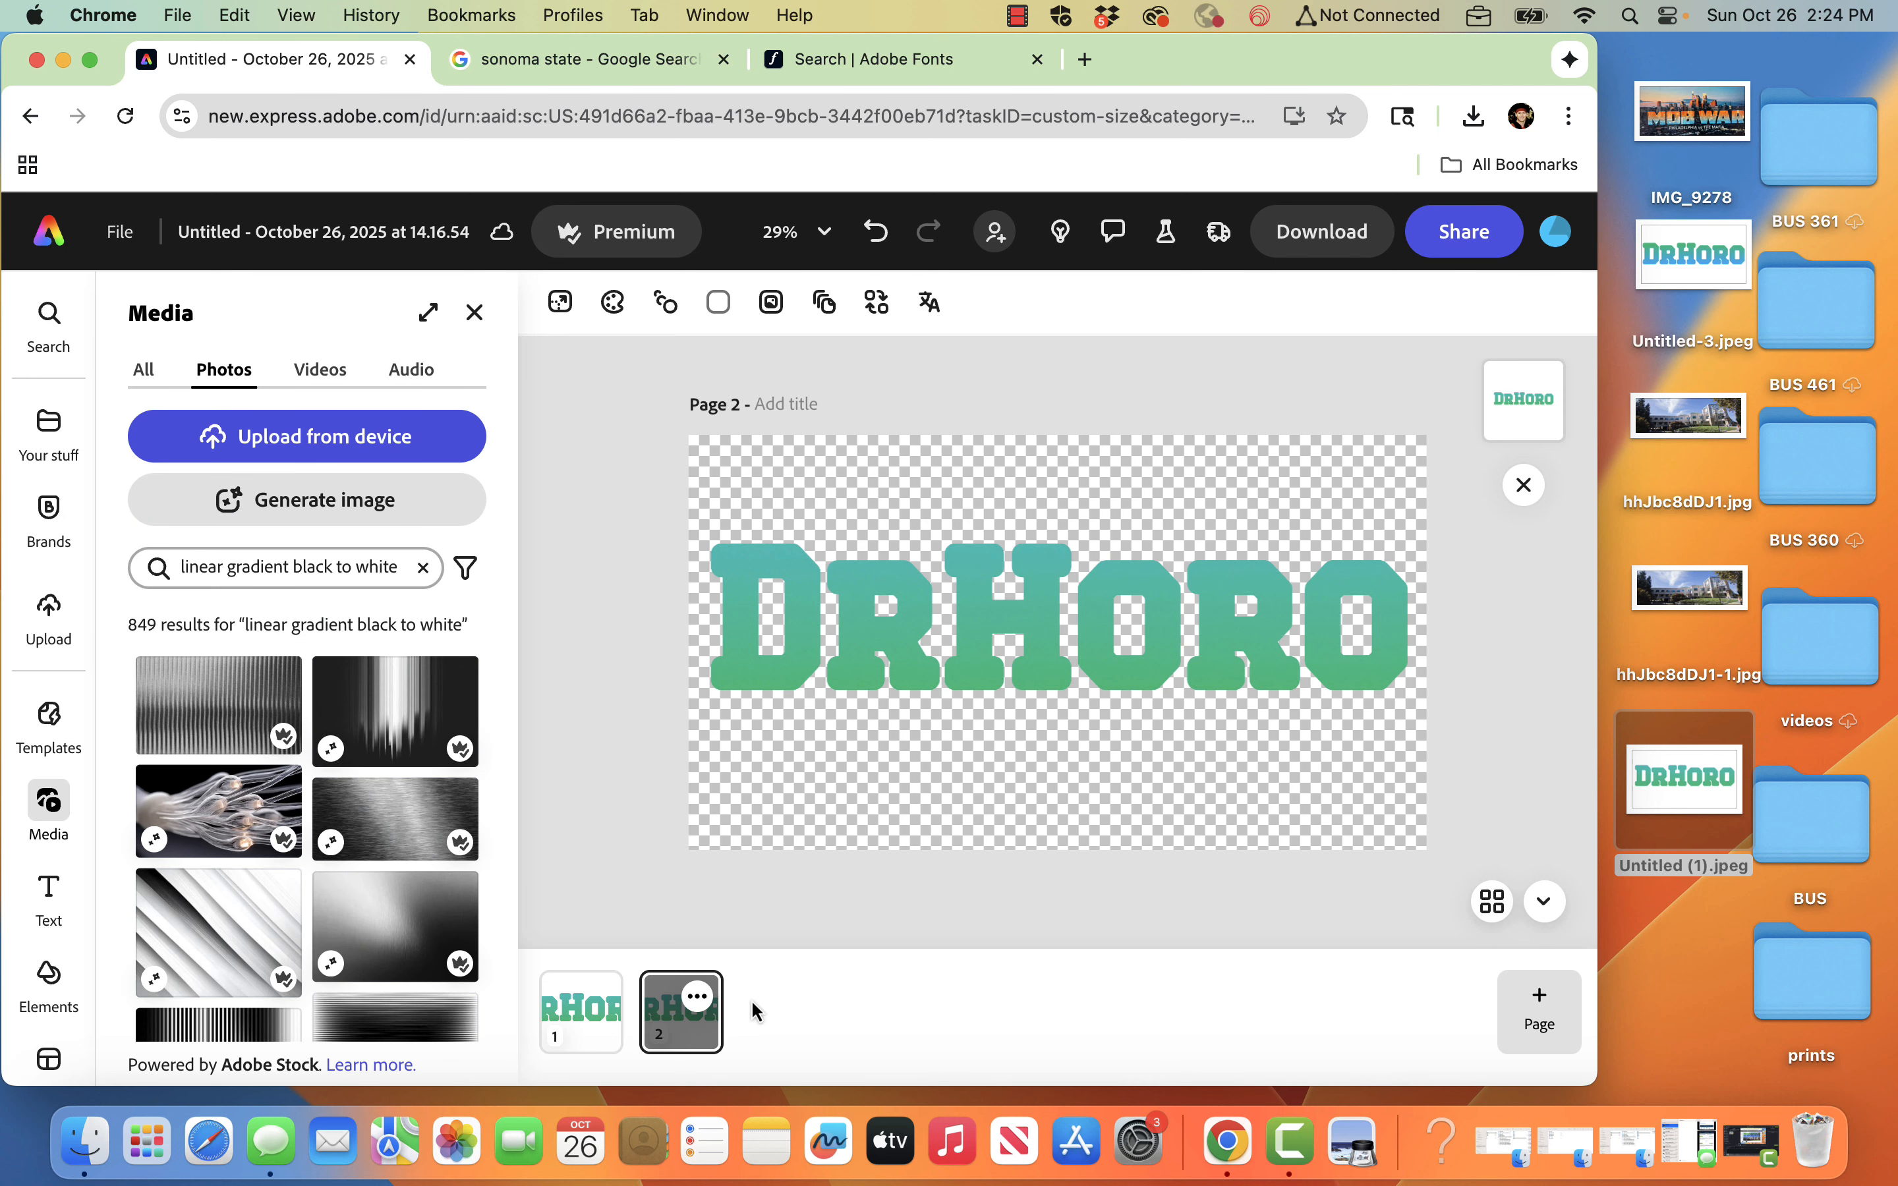
- Add a third page of the same size and place the campus photo "hhJbc8dDJ1.jpg" from the desktop on it
click(985, 623)
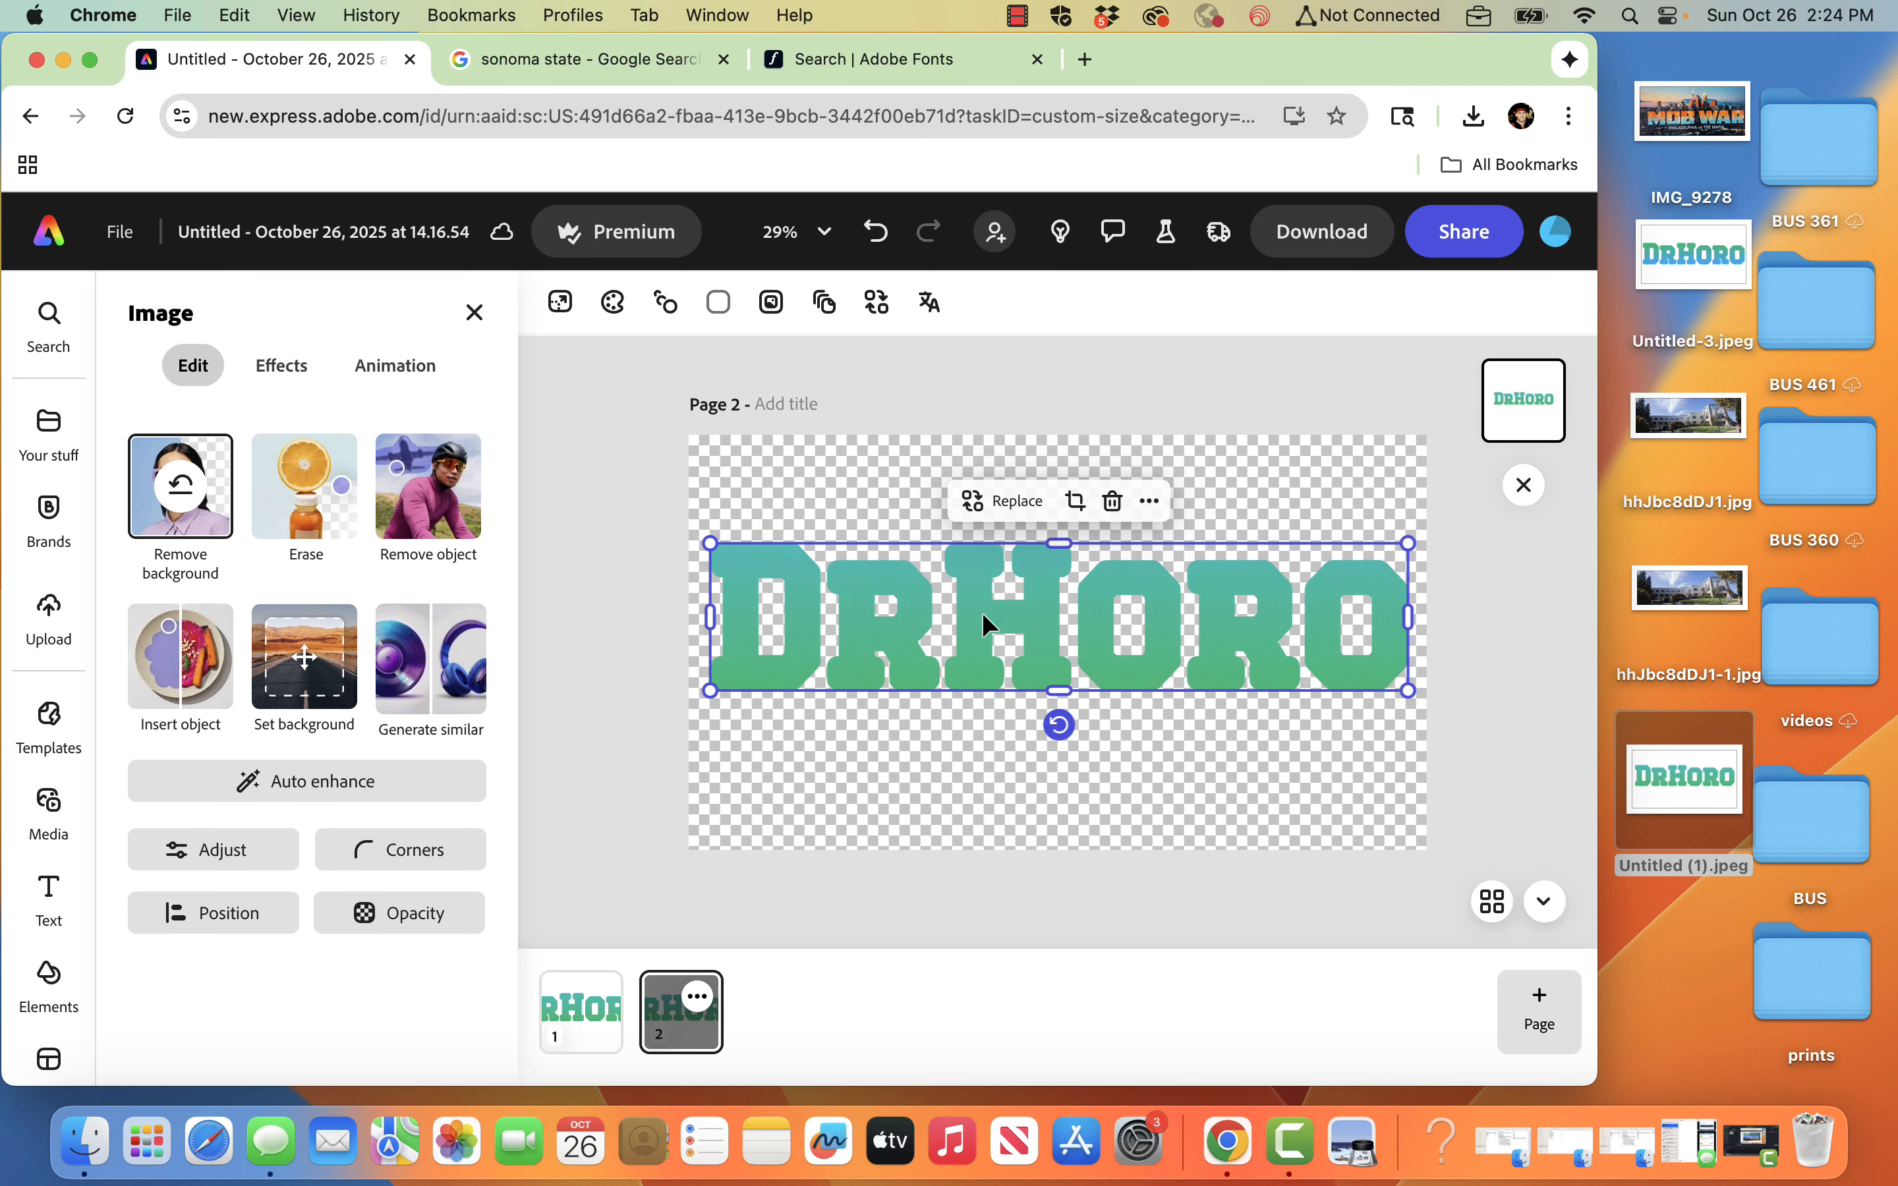
click(1730, 413)
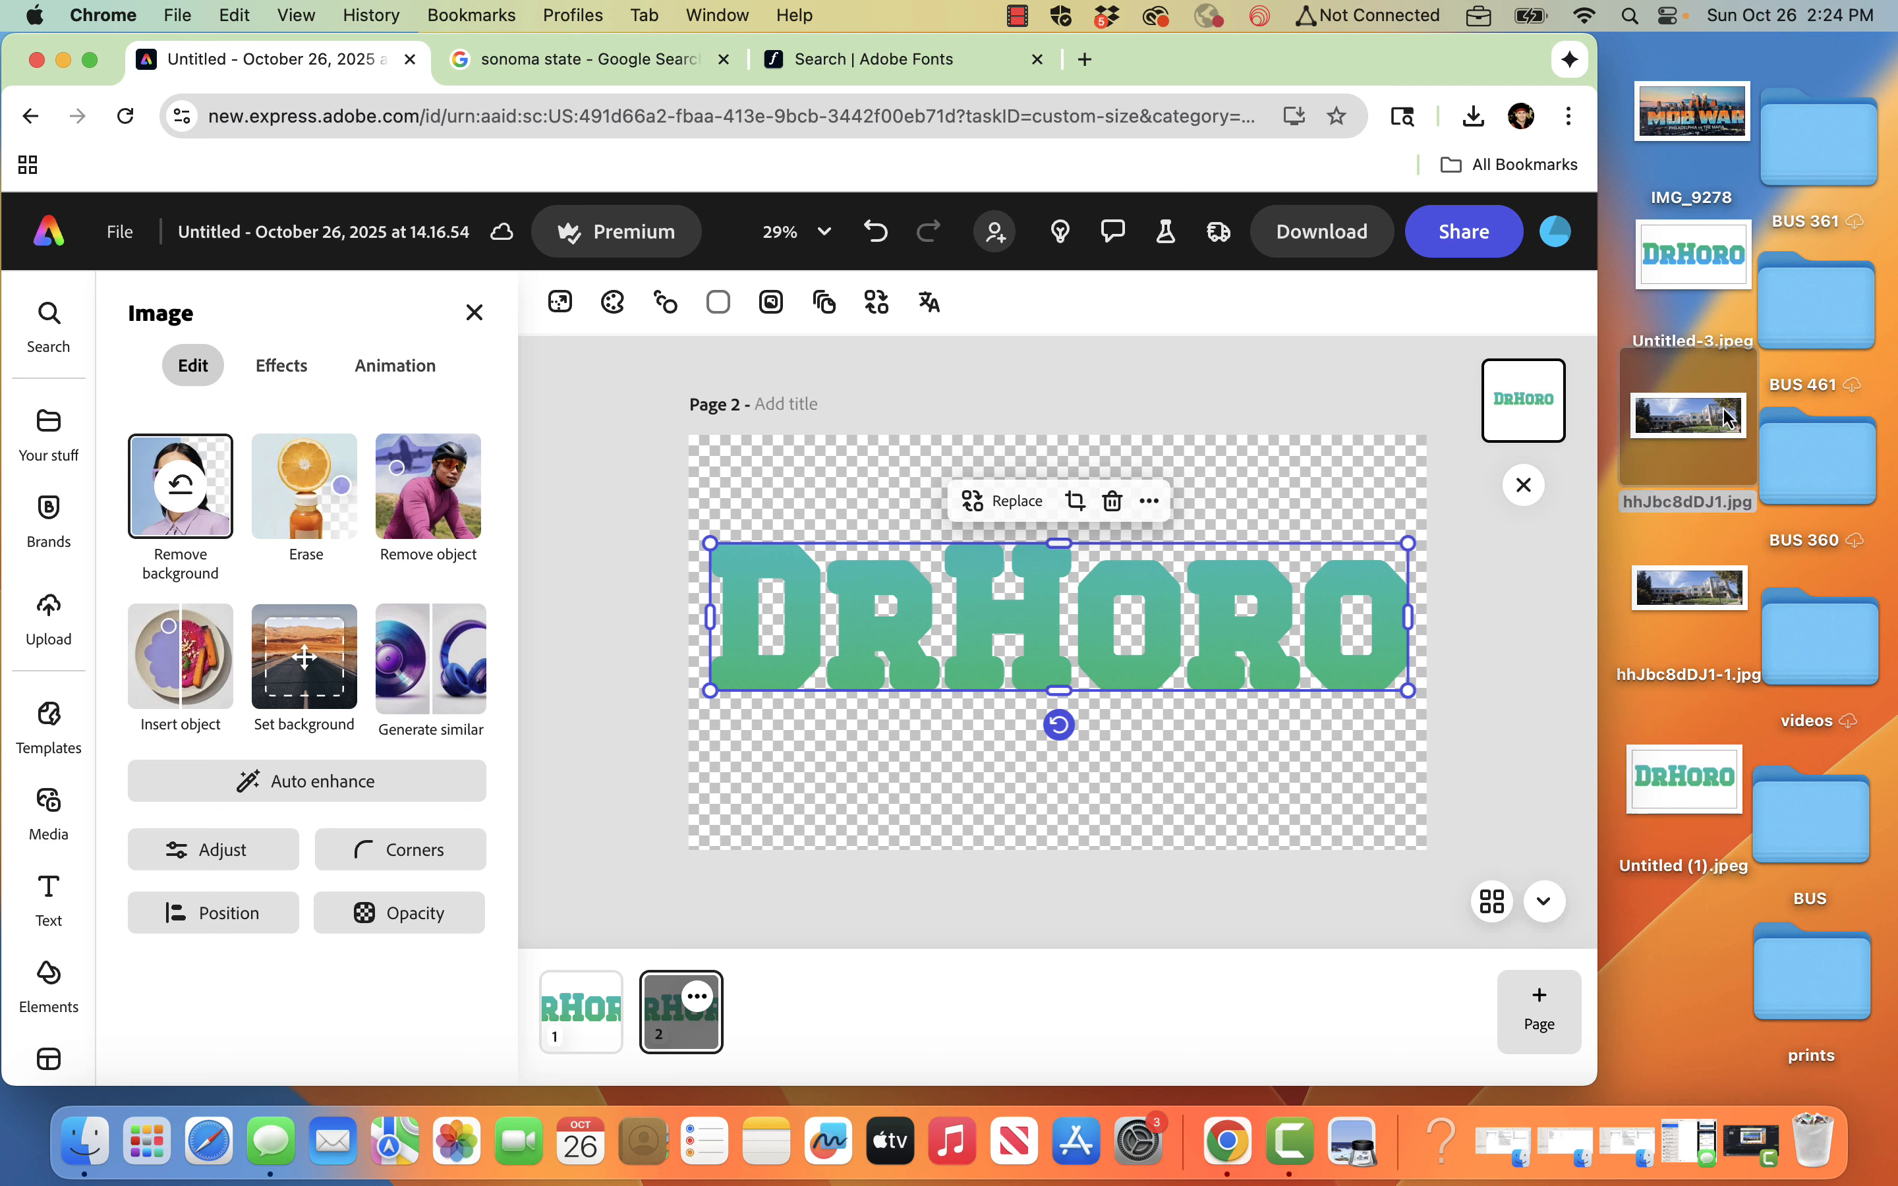
click(1538, 1024)
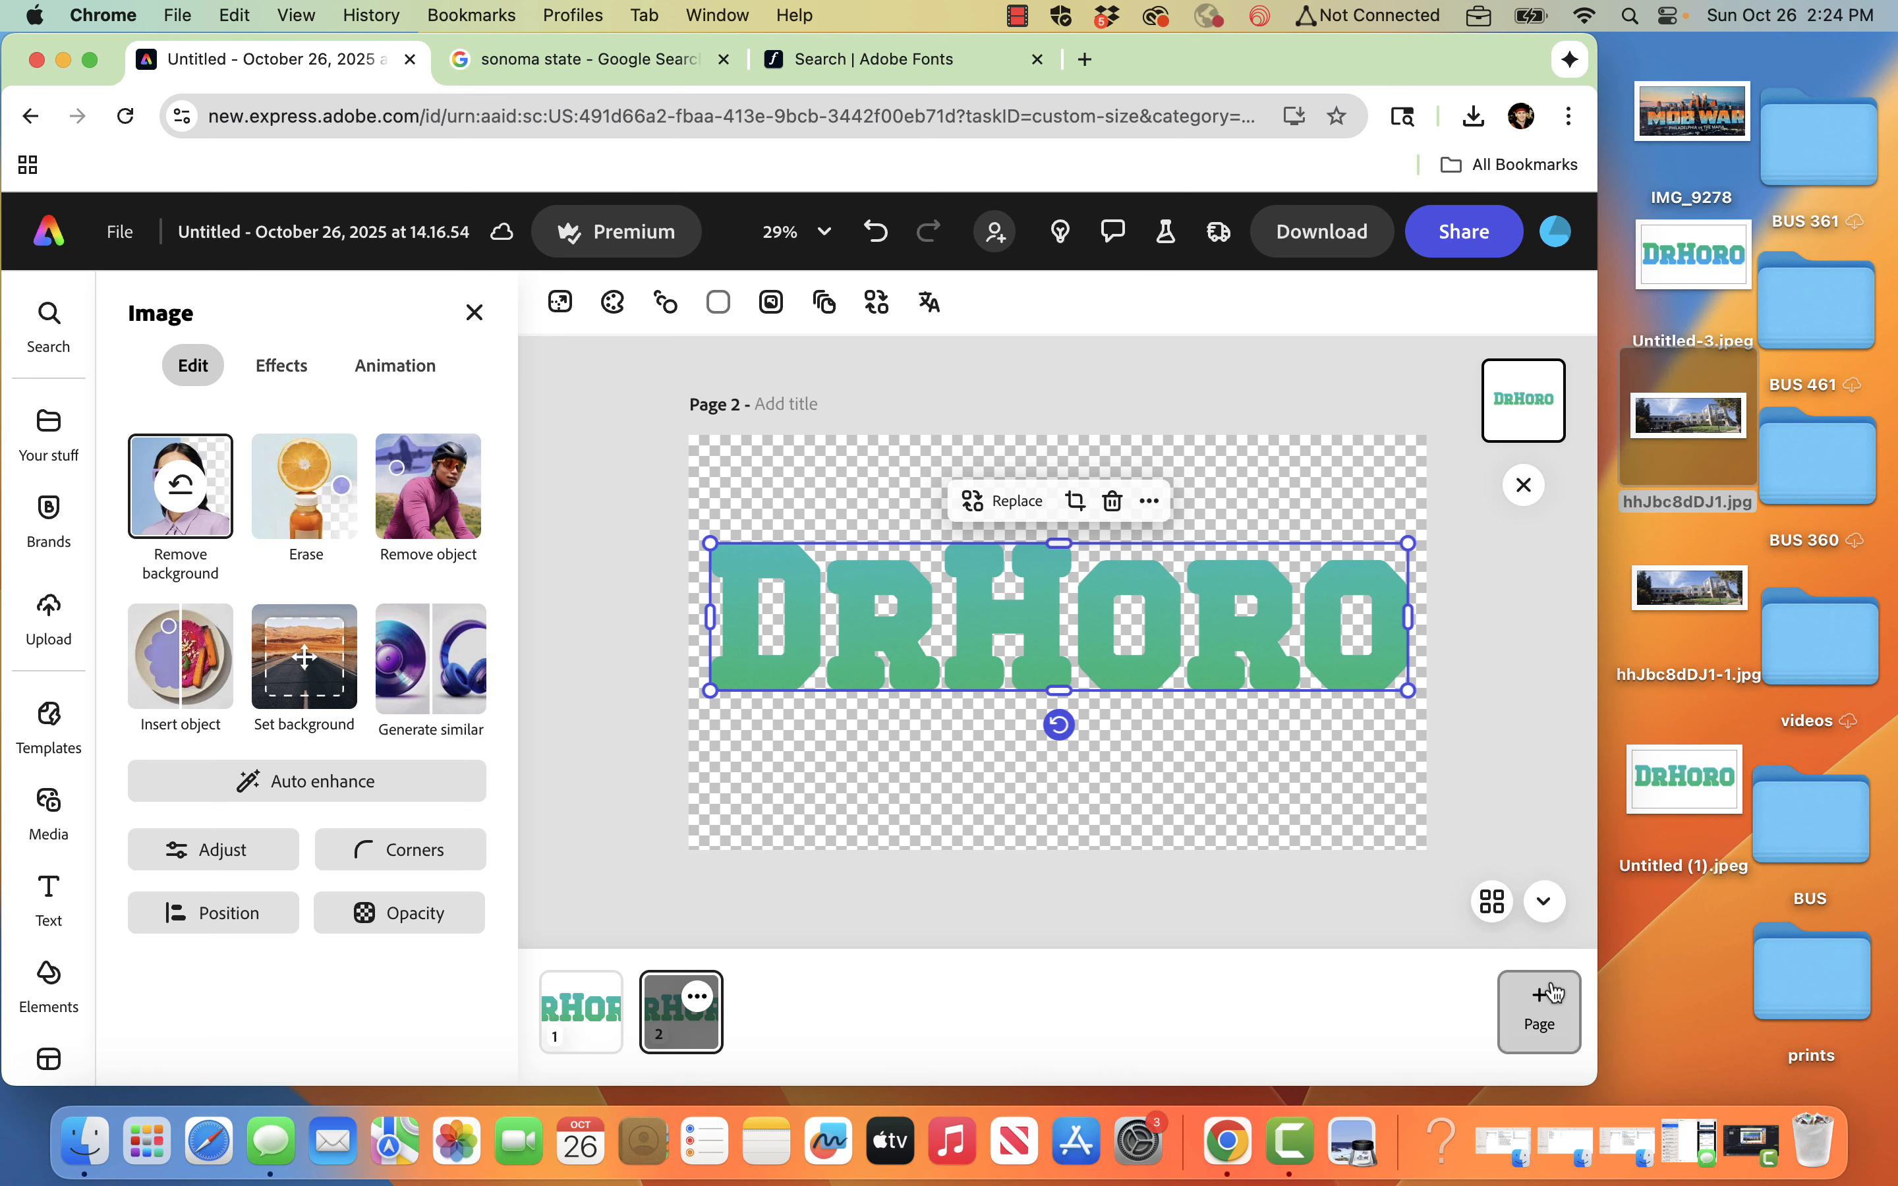
click(1518, 887)
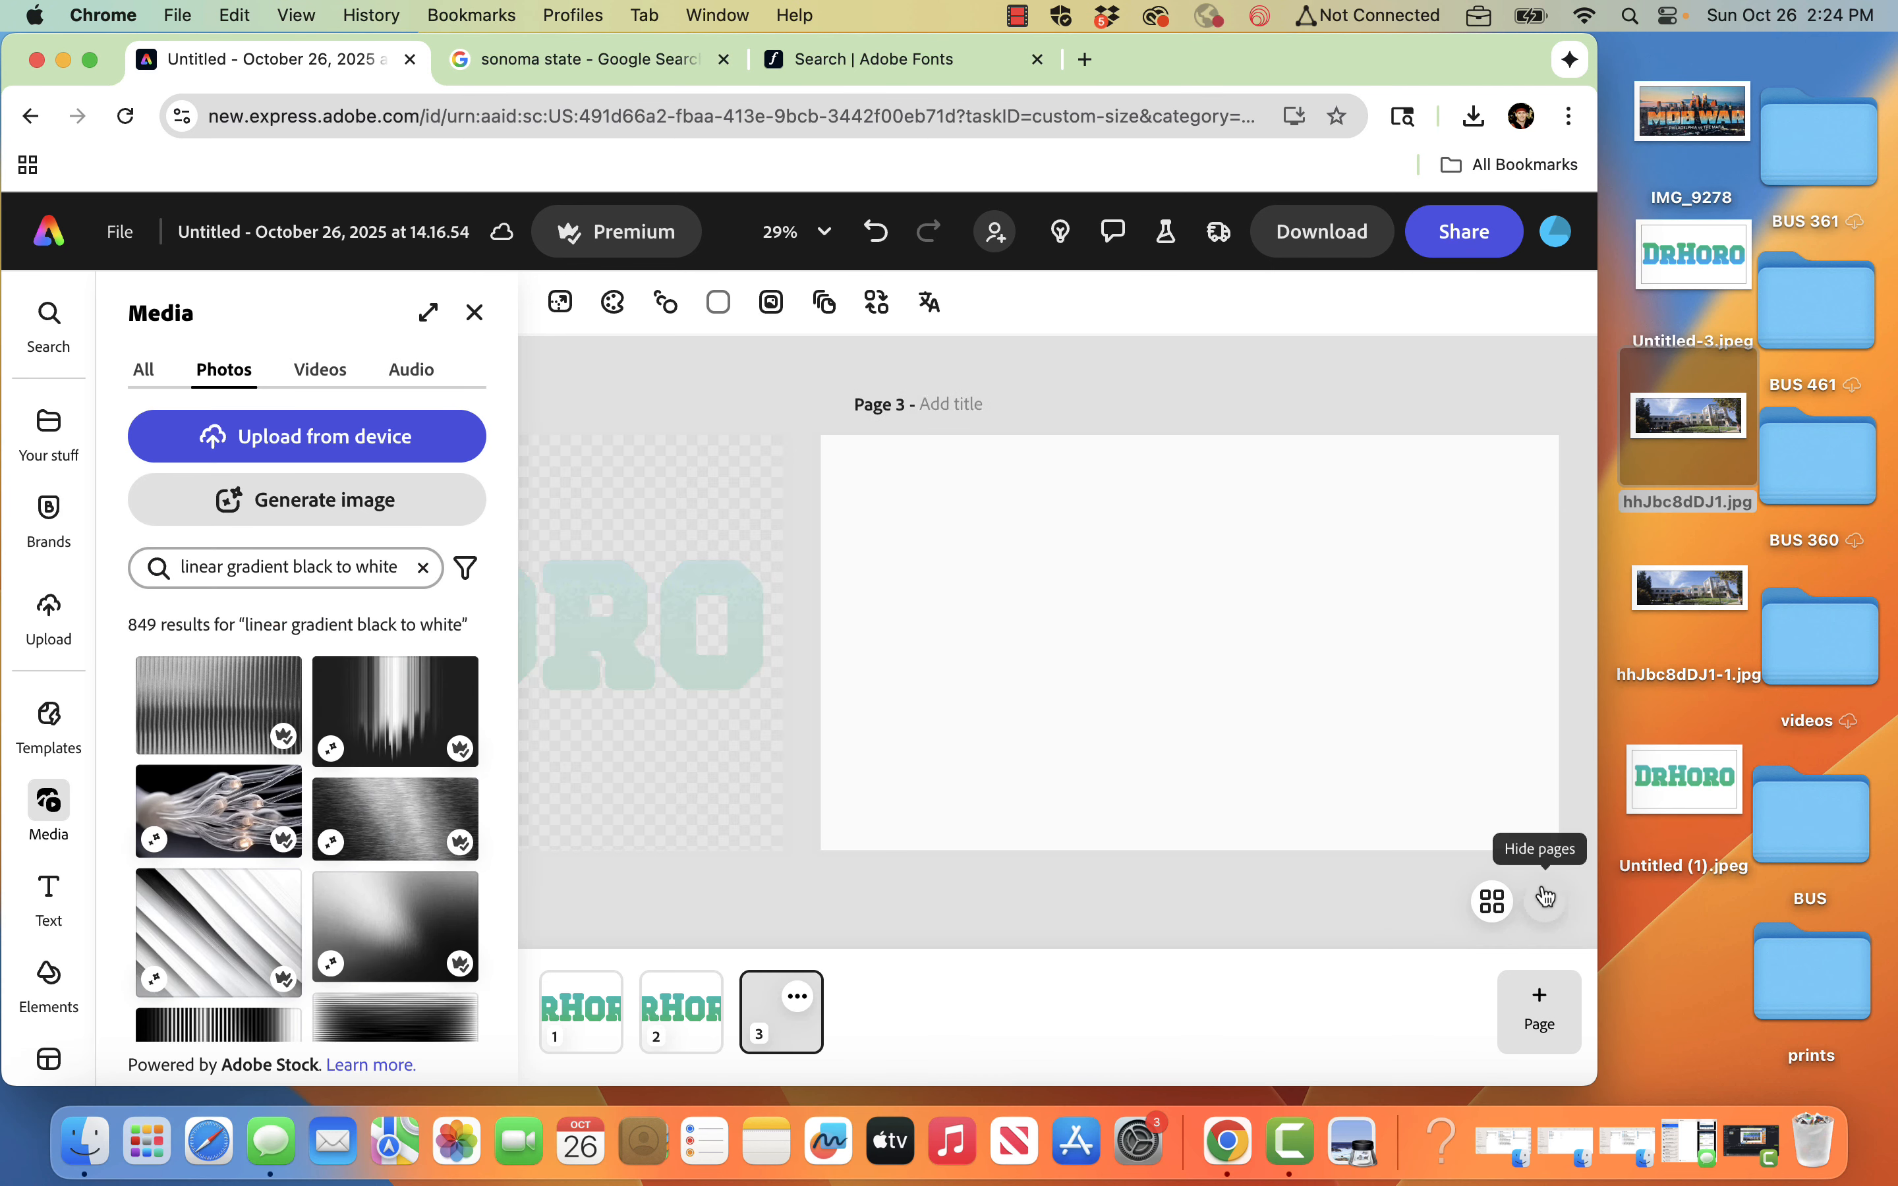
drag(1737, 432, 820, 1023)
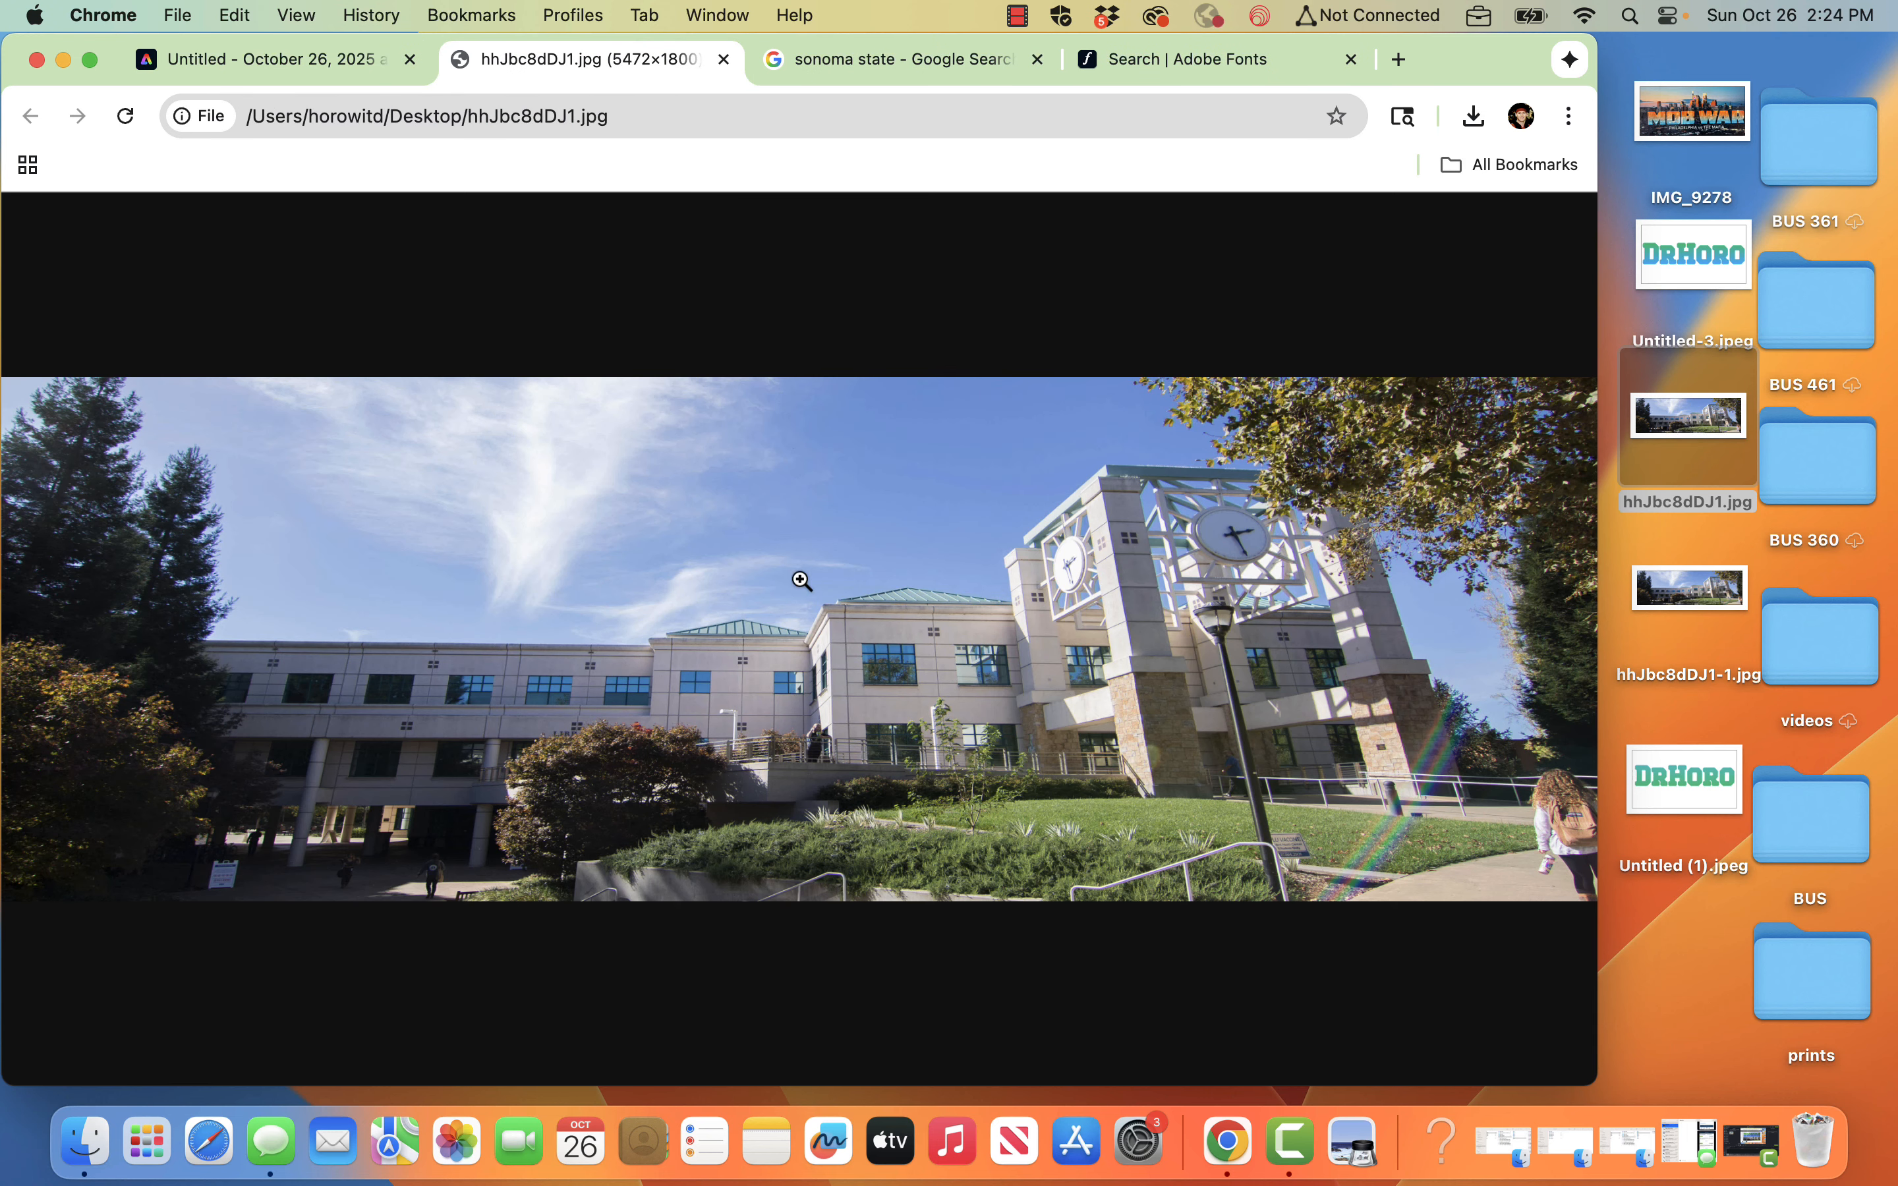
click(274, 63)
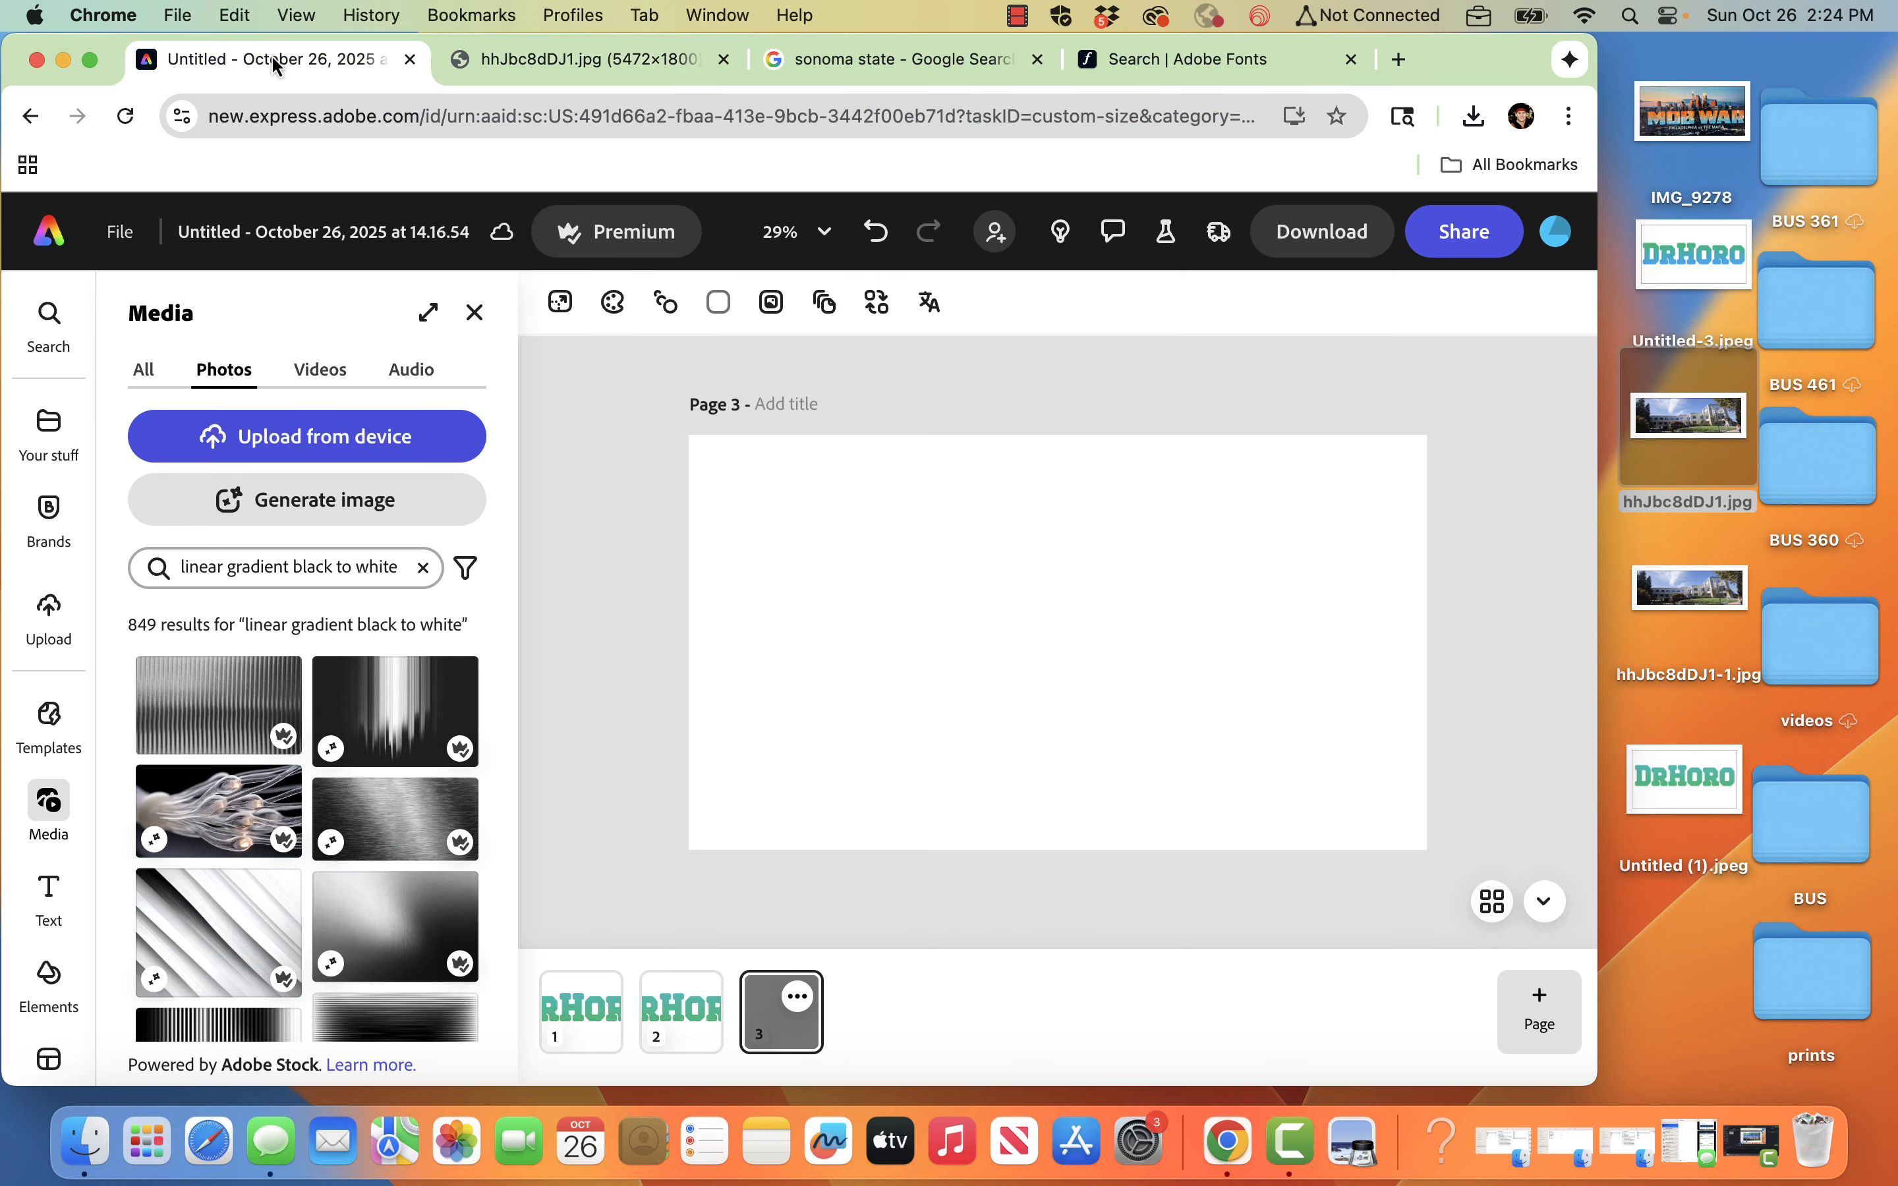
drag(1714, 463, 615, 365)
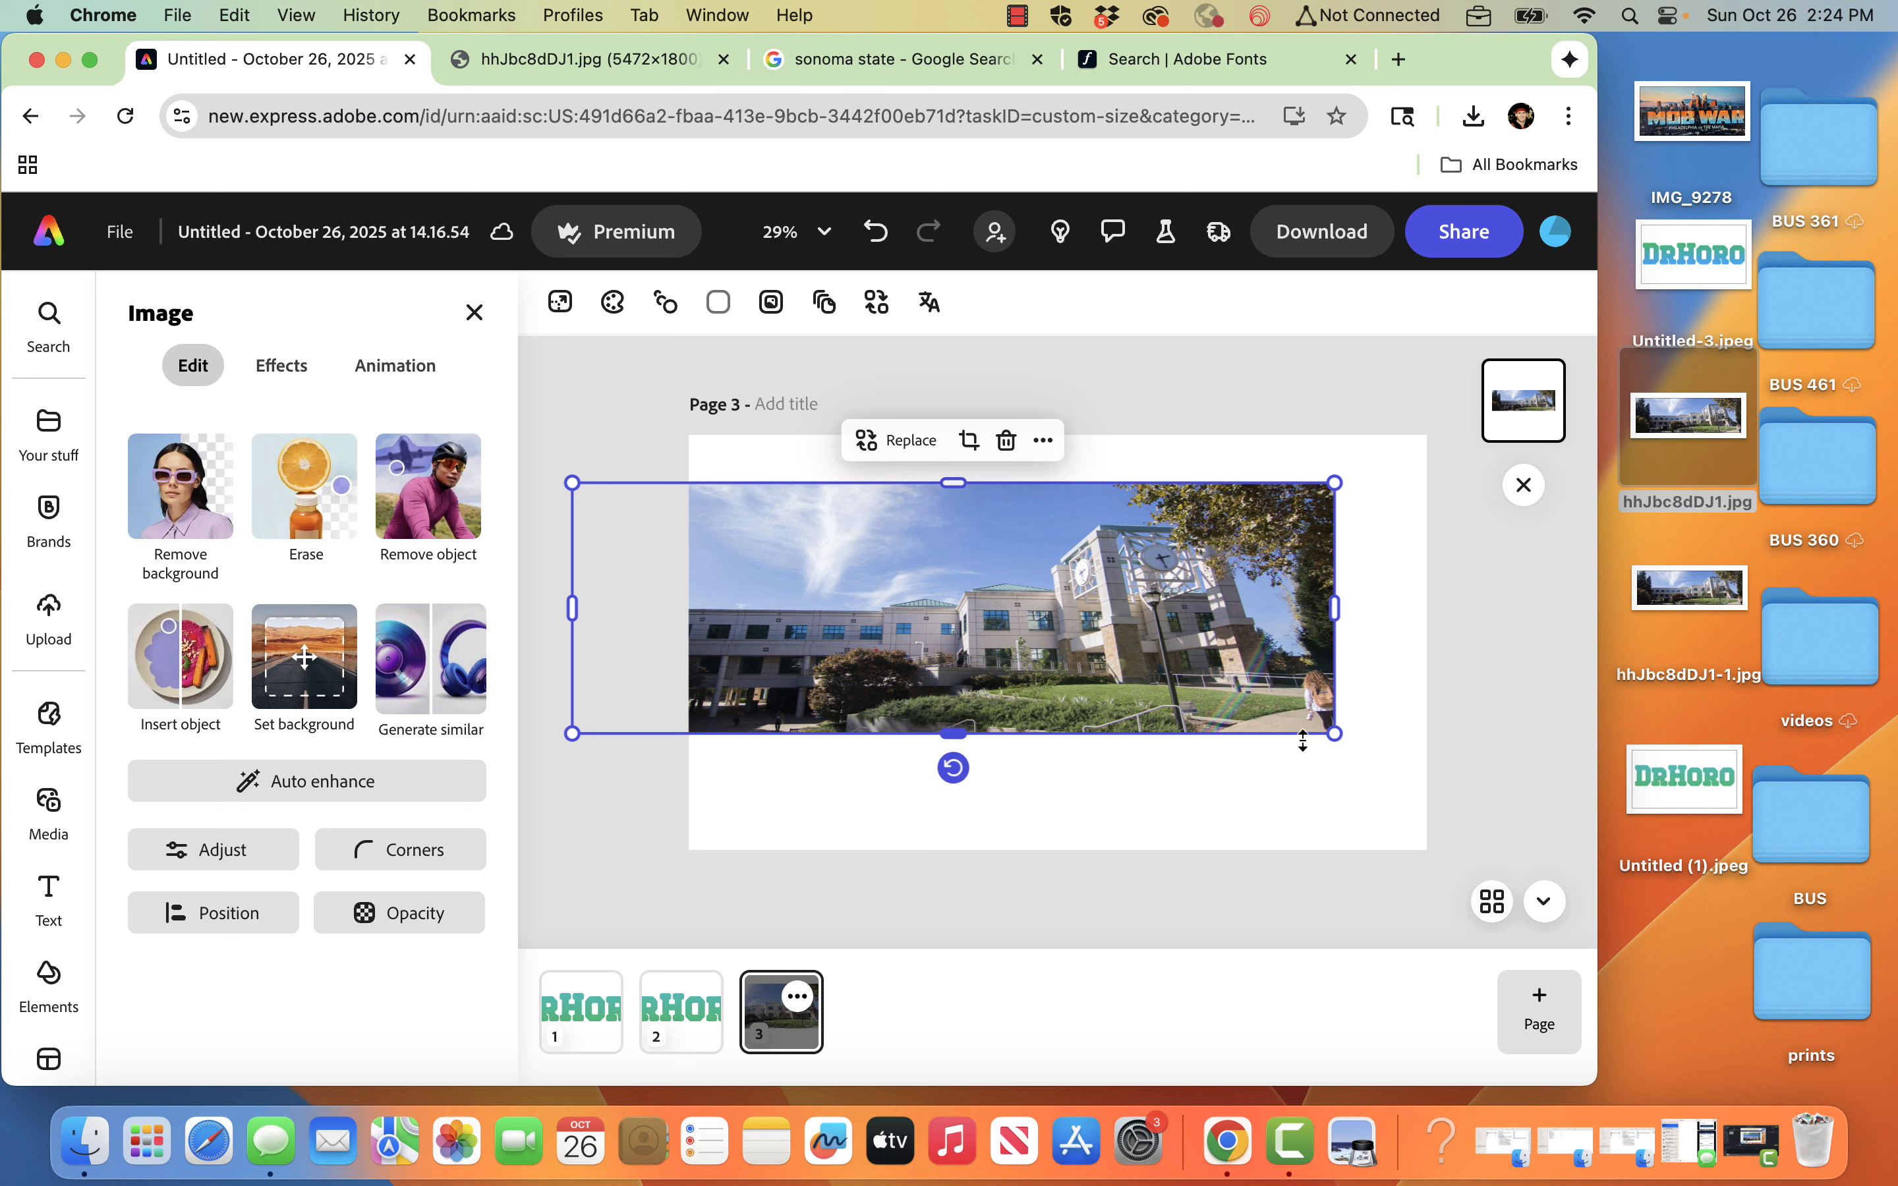
- Enlarge and reposition the campus photo so it covers all of page 3 with the clock tower in view, and deselect it
drag(1341, 740, 1464, 848)
drag(1030, 783, 1028, 850)
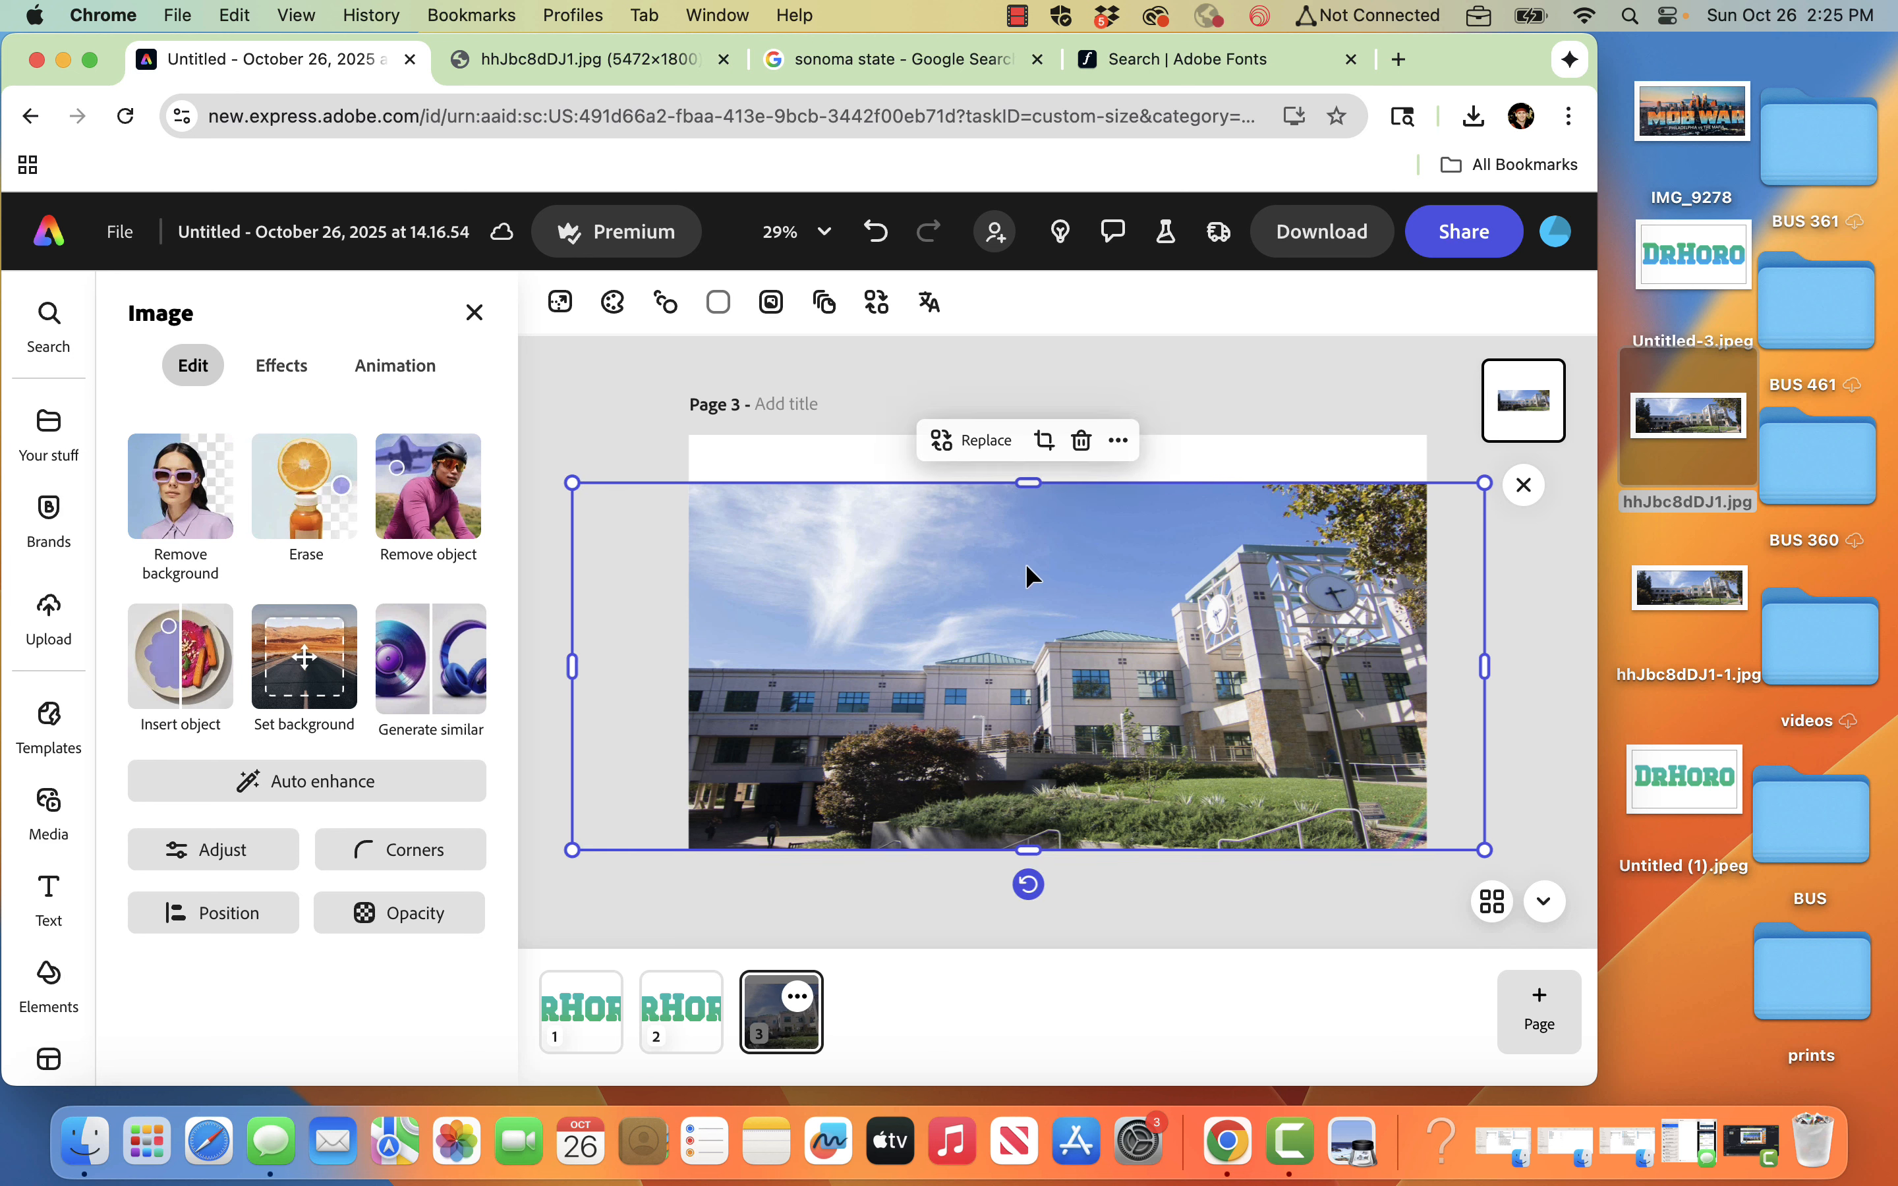
drag(1030, 486, 1028, 433)
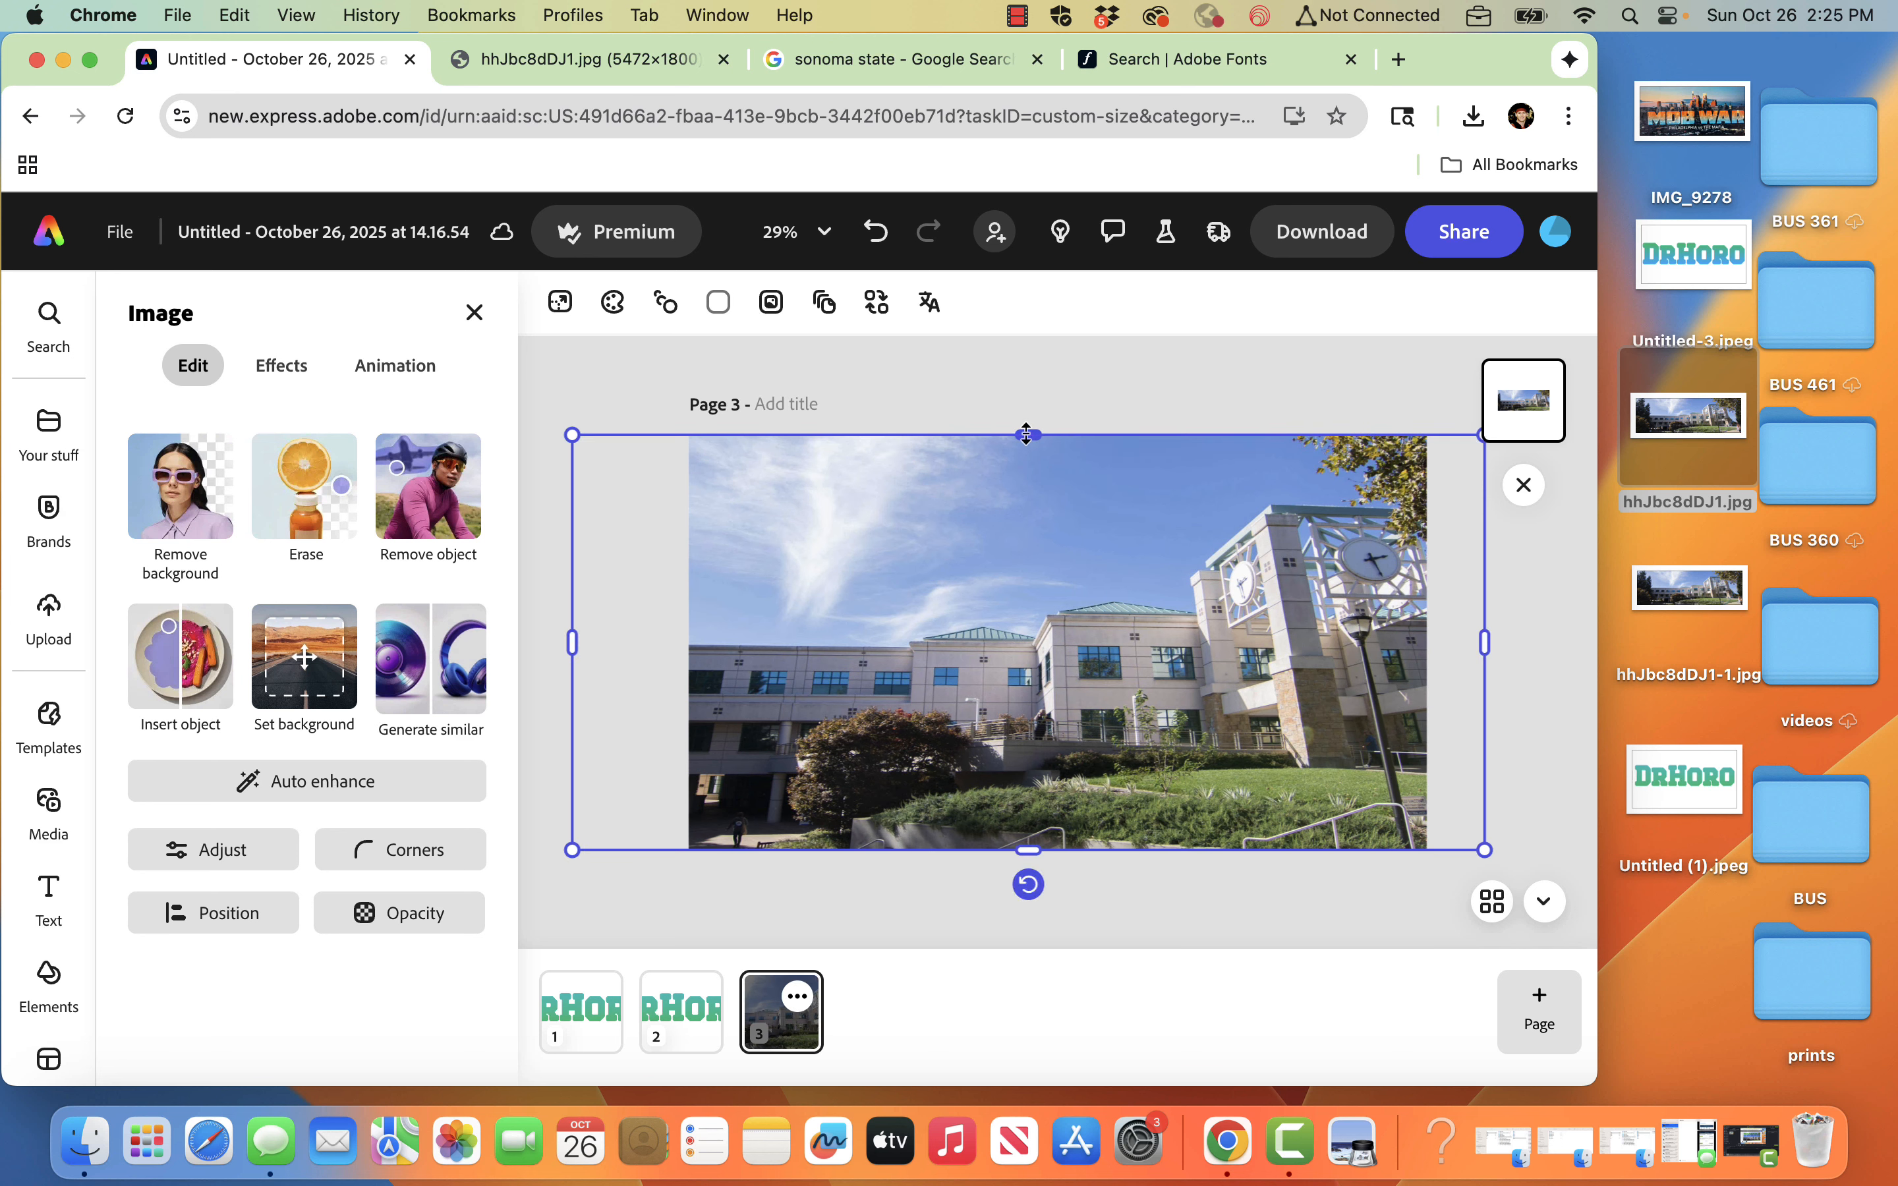
drag(1147, 552, 1105, 552)
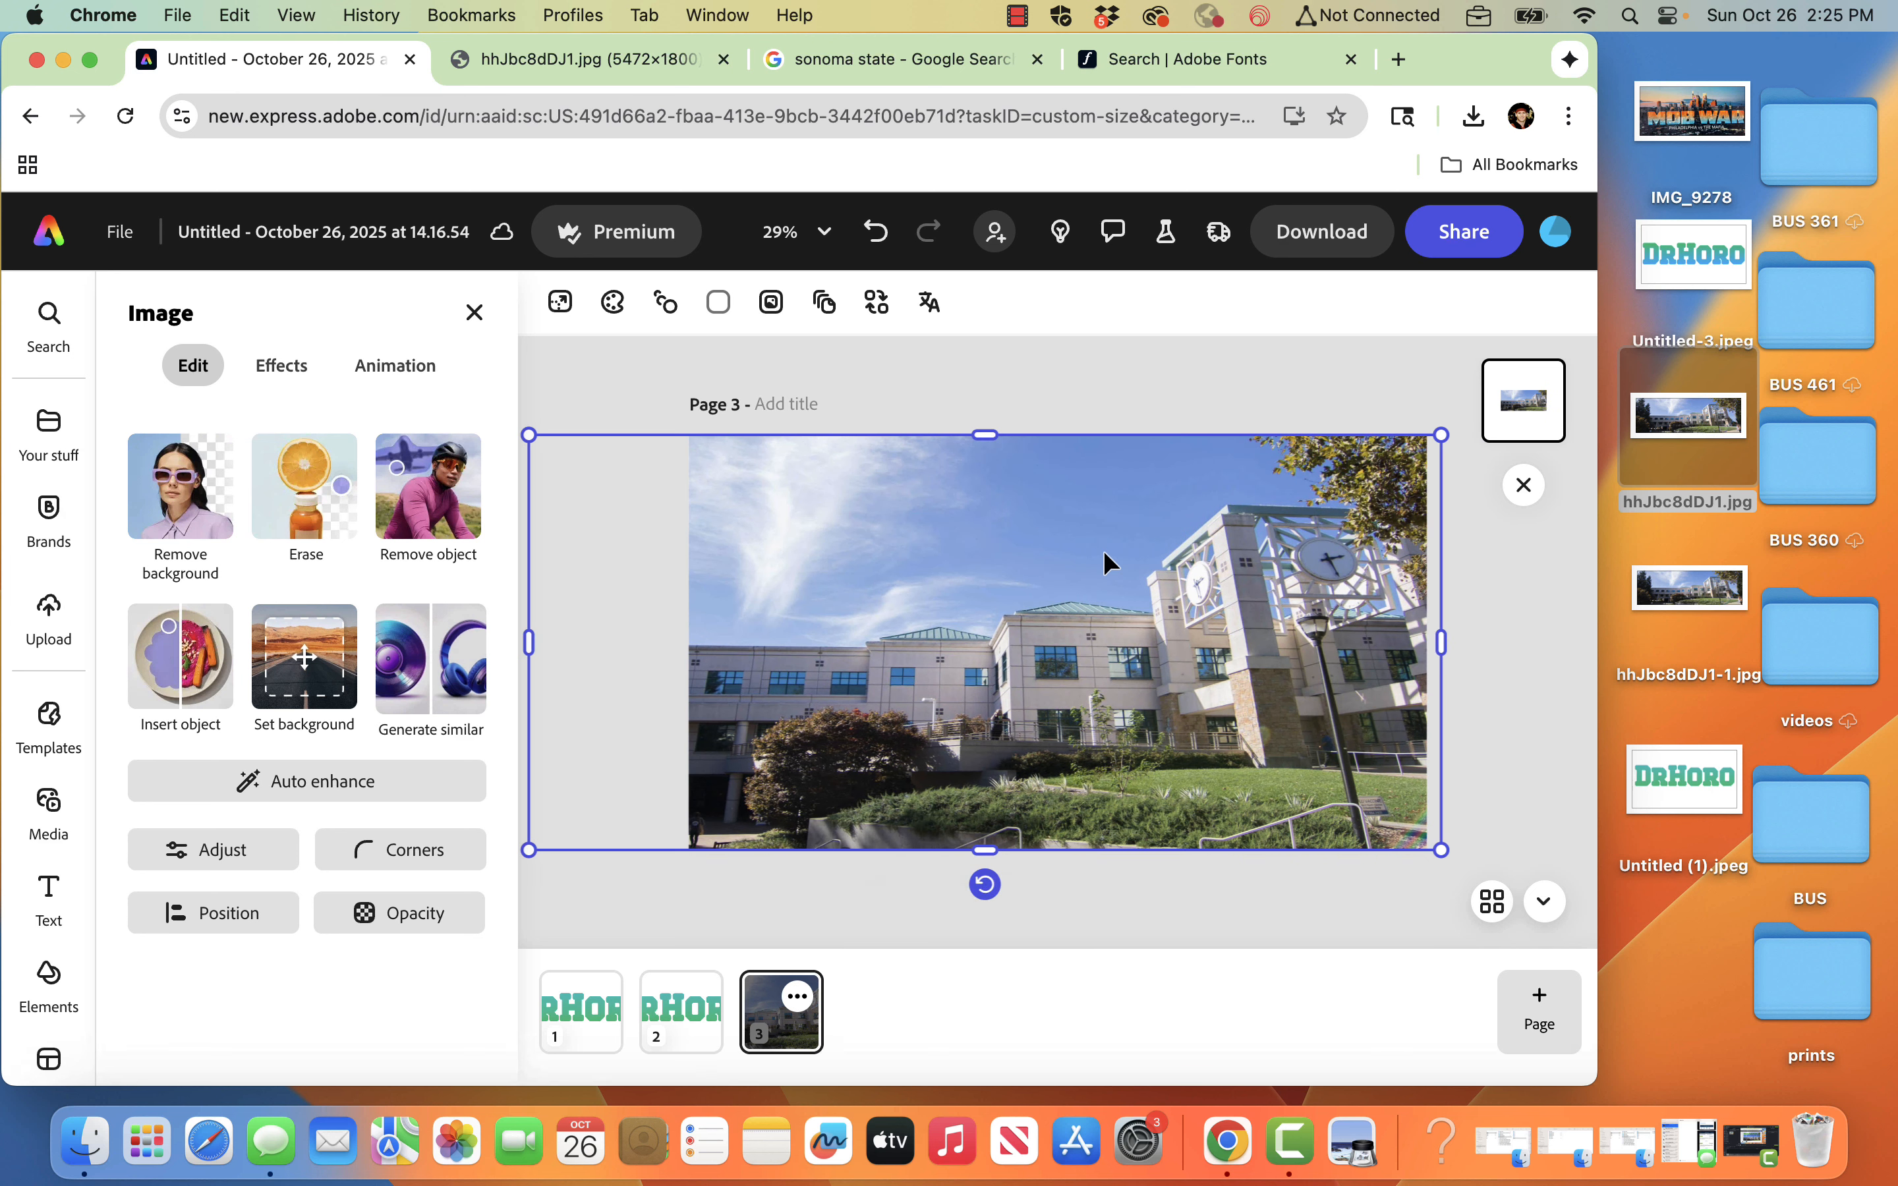
click(1121, 388)
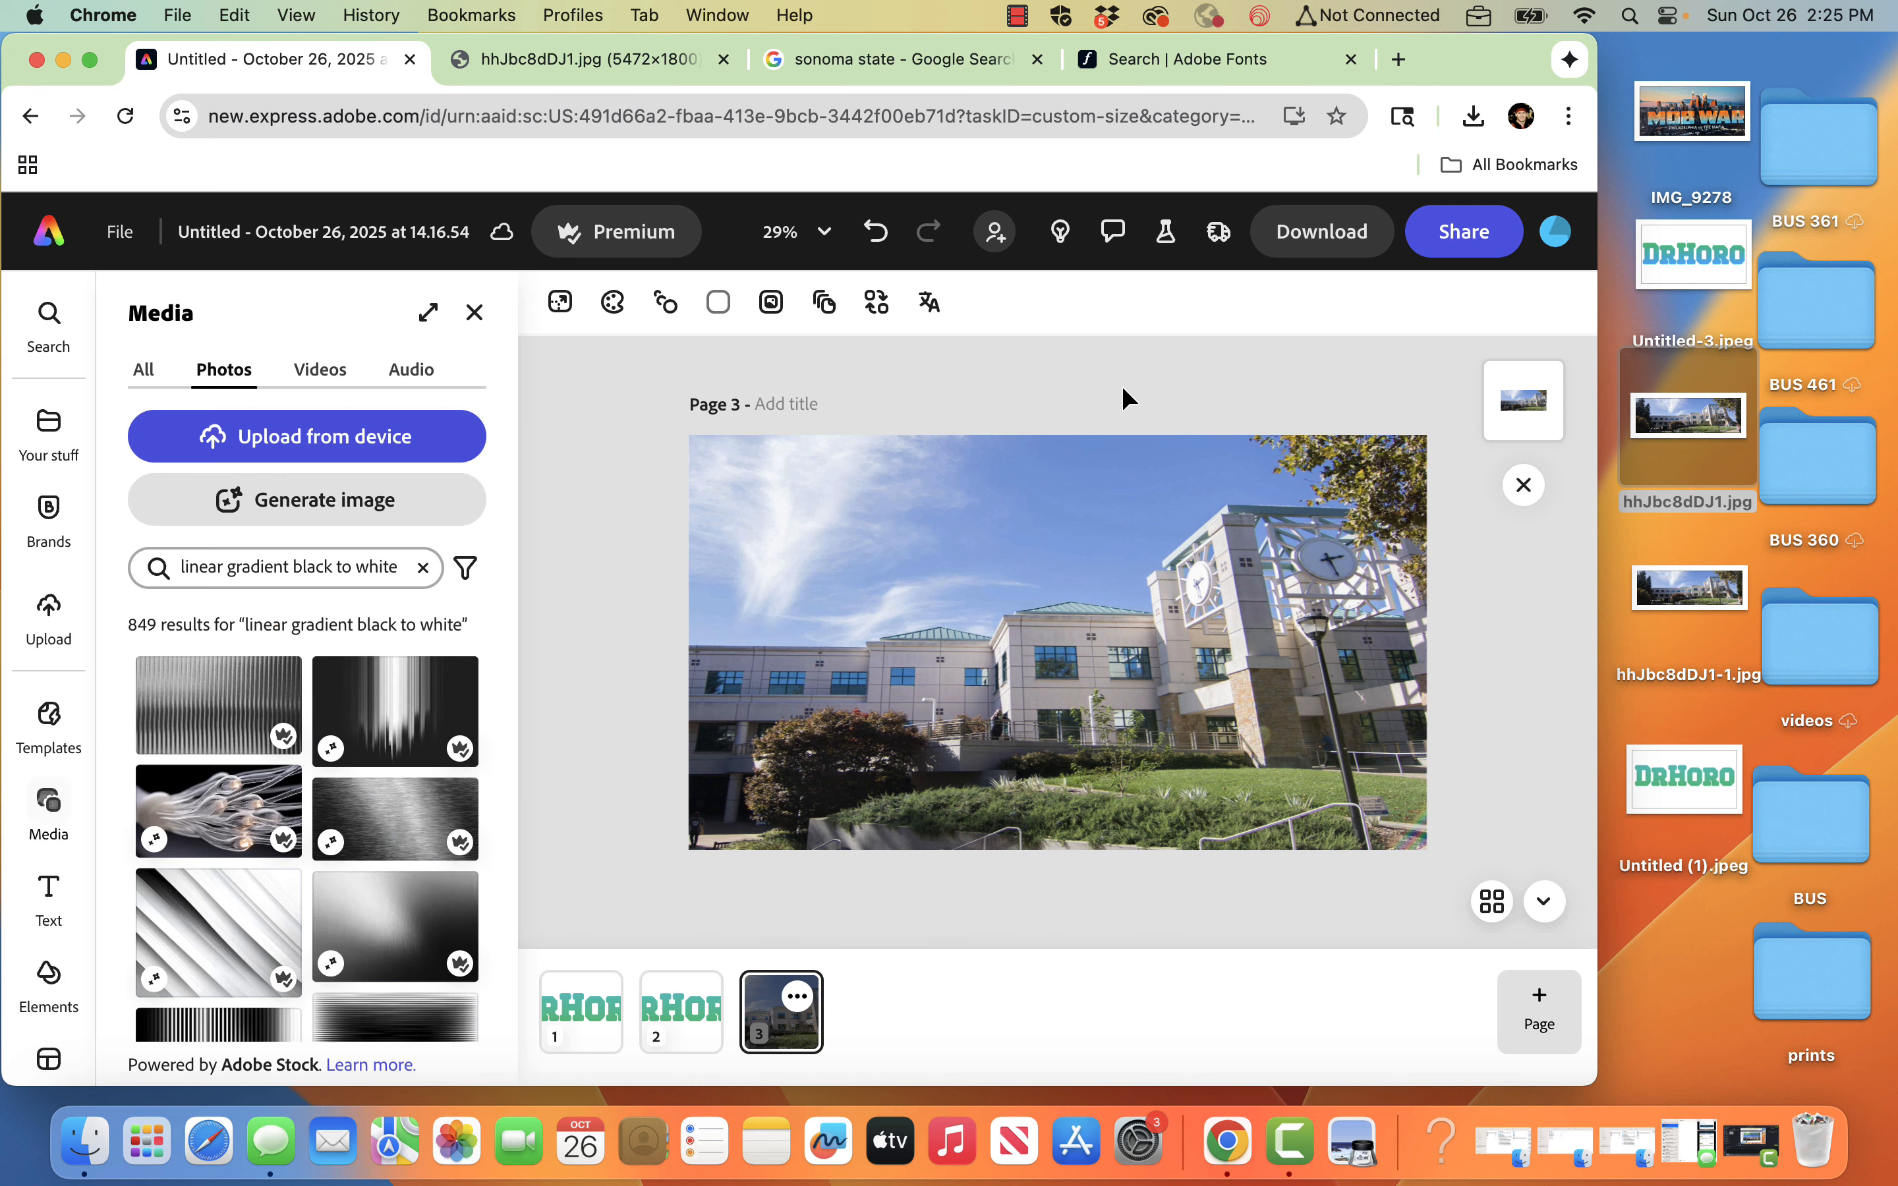
- Copy the cut-out "DrHoro" lettering from page 2 and paste it over the campus photo on page 3
click(698, 1035)
click(942, 648)
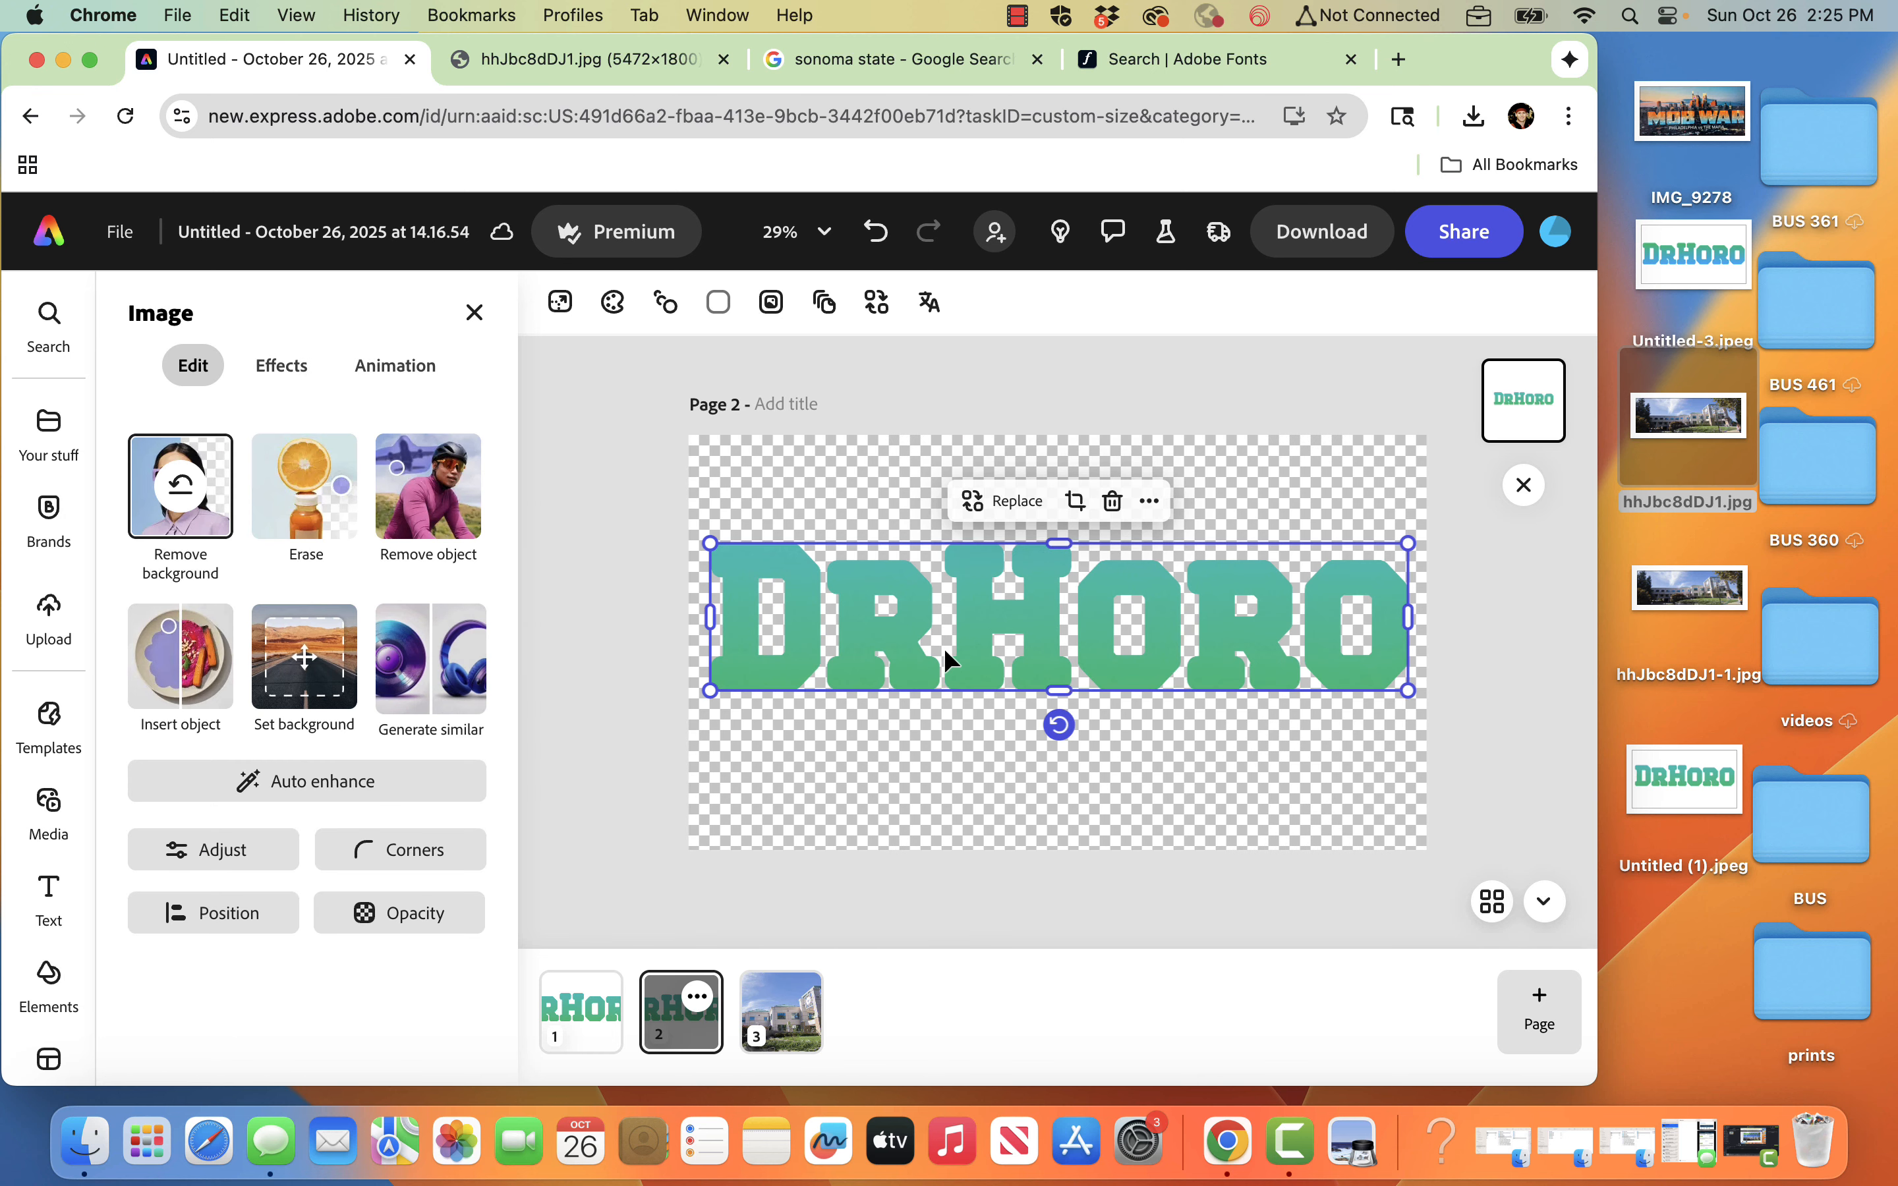
click(808, 1032)
key(super+v)
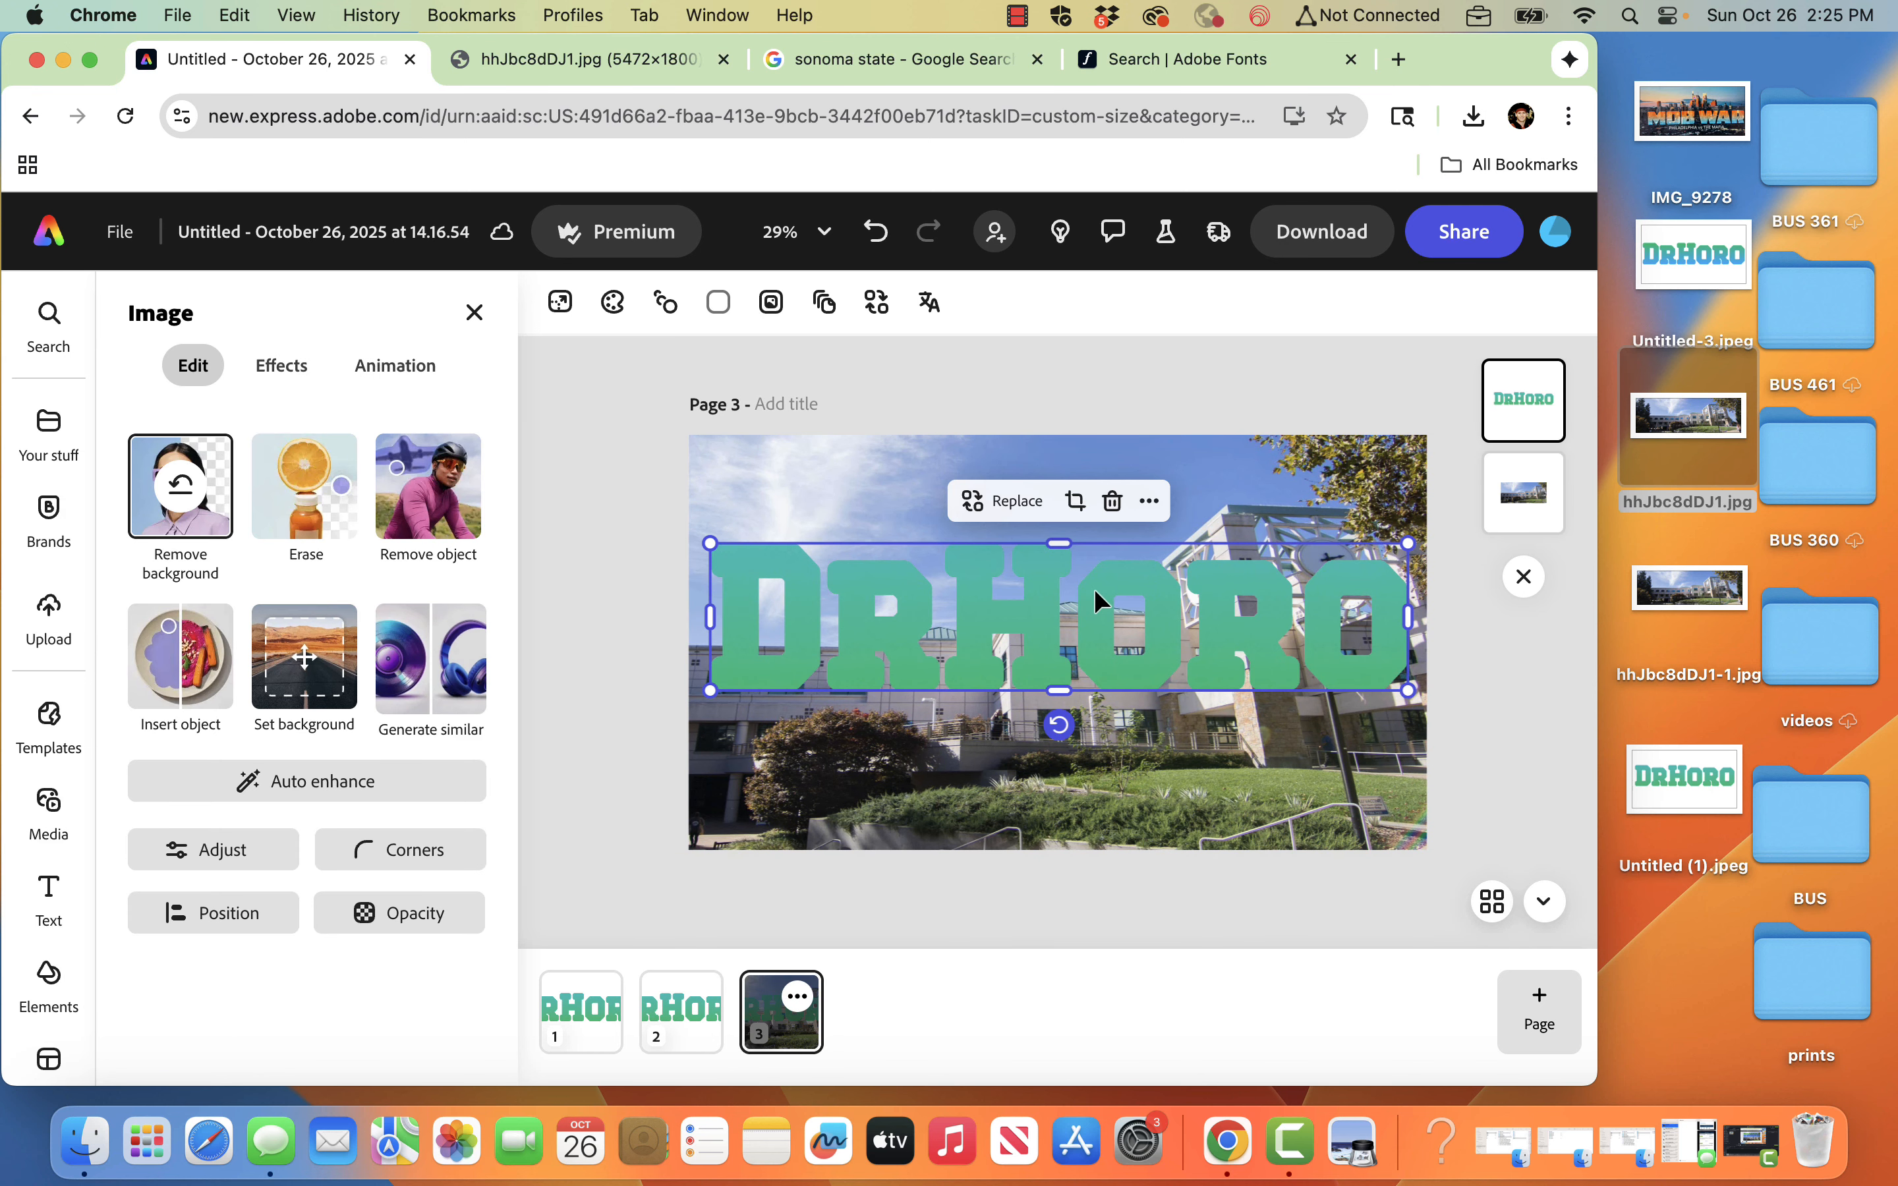
- Set the pasted lettering's blend mode to Multiply and move it up over the sky and clock tower
click(441, 918)
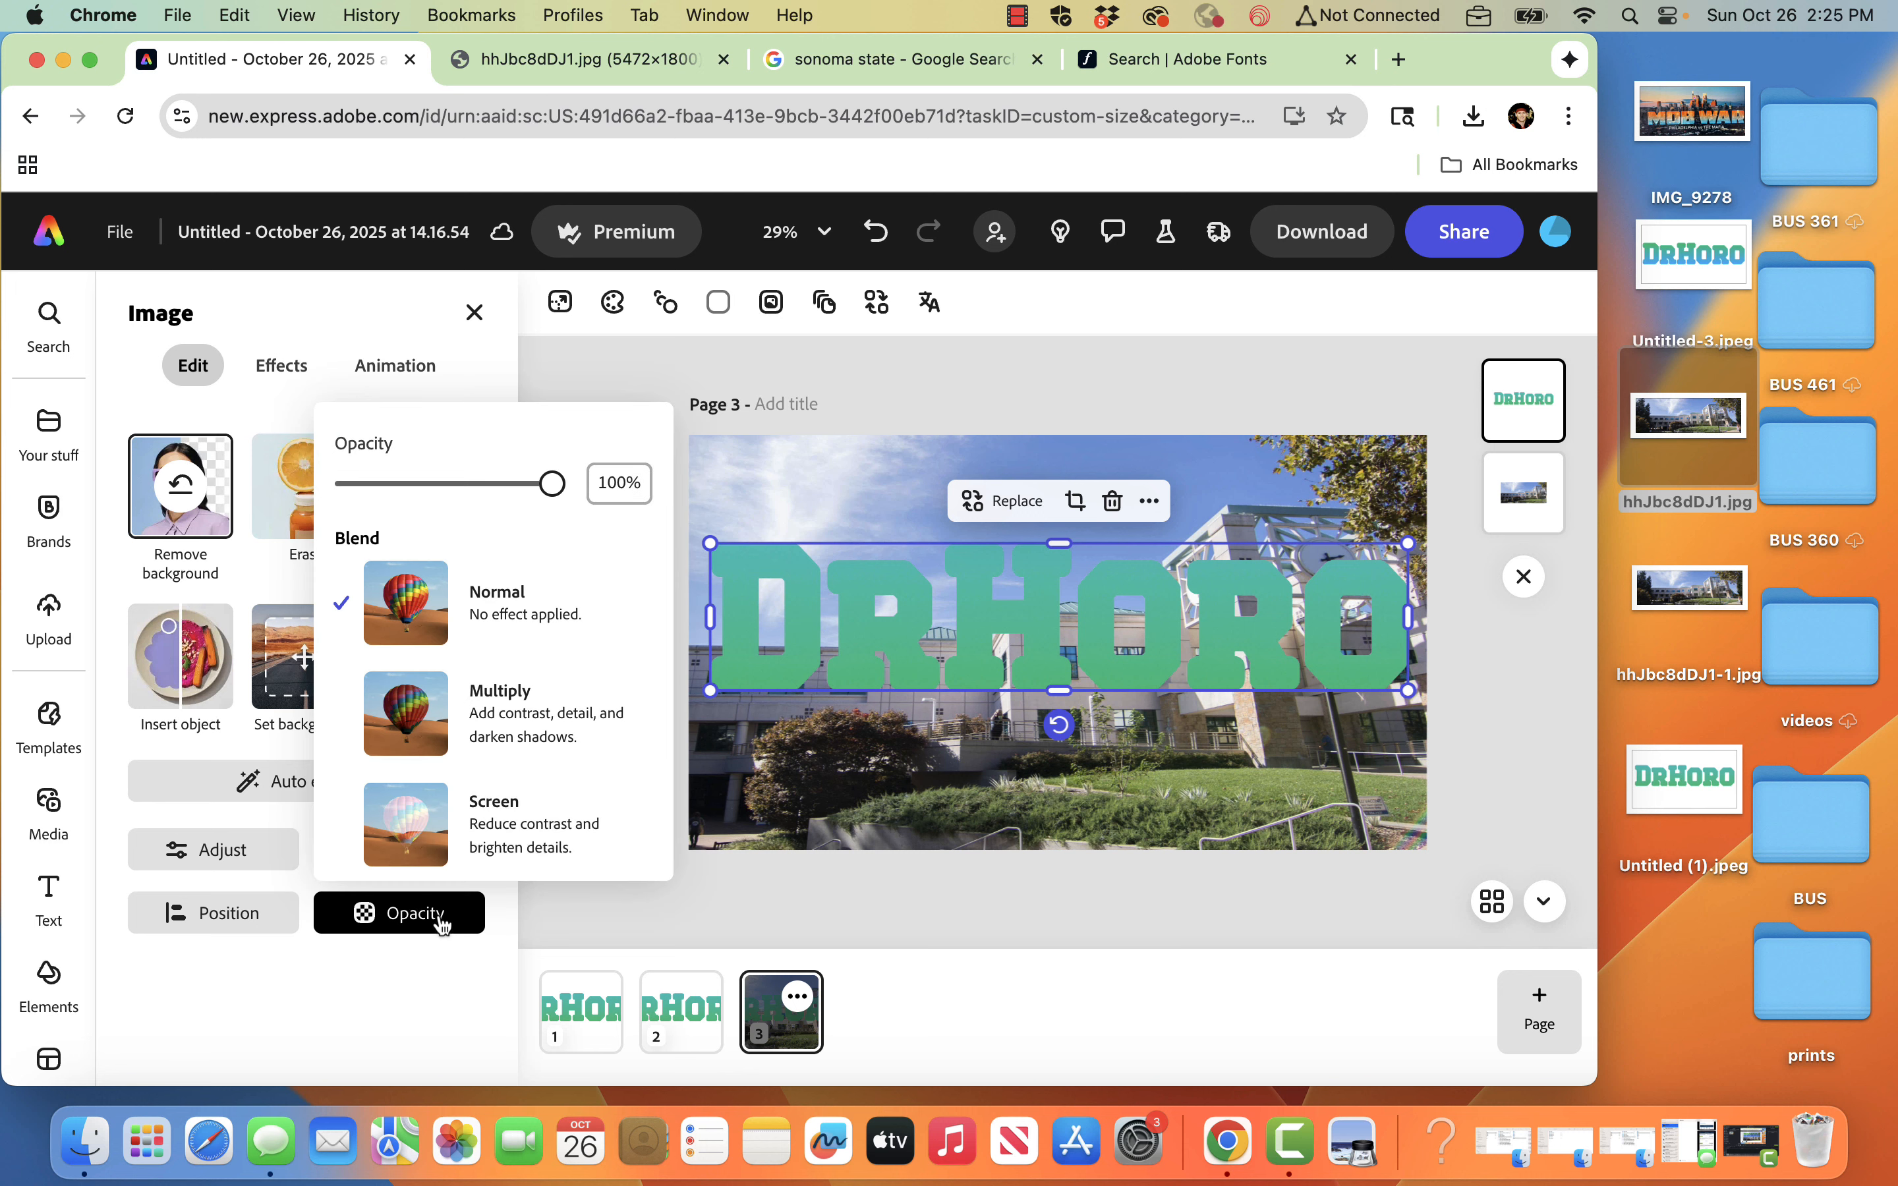
click(479, 820)
click(486, 765)
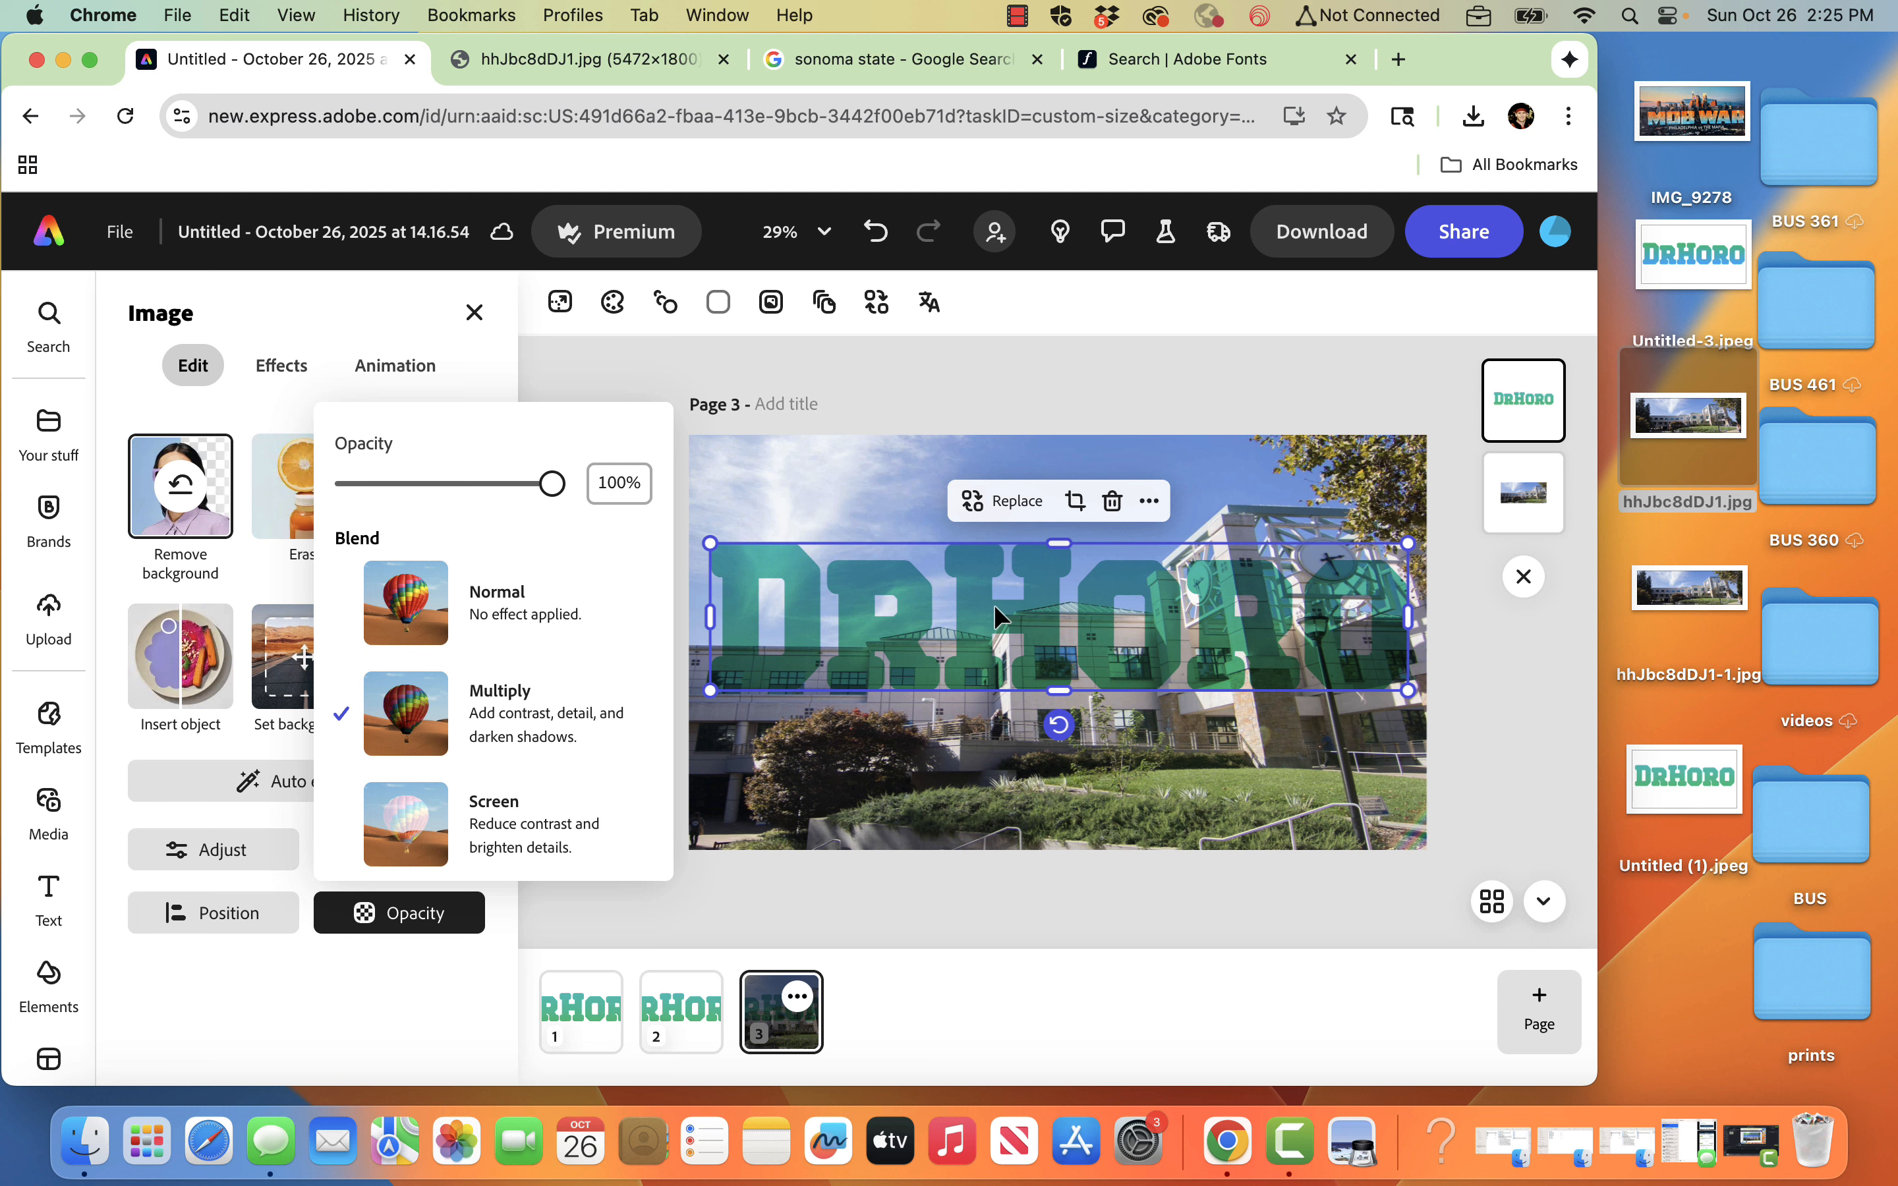
drag(1018, 615, 1002, 547)
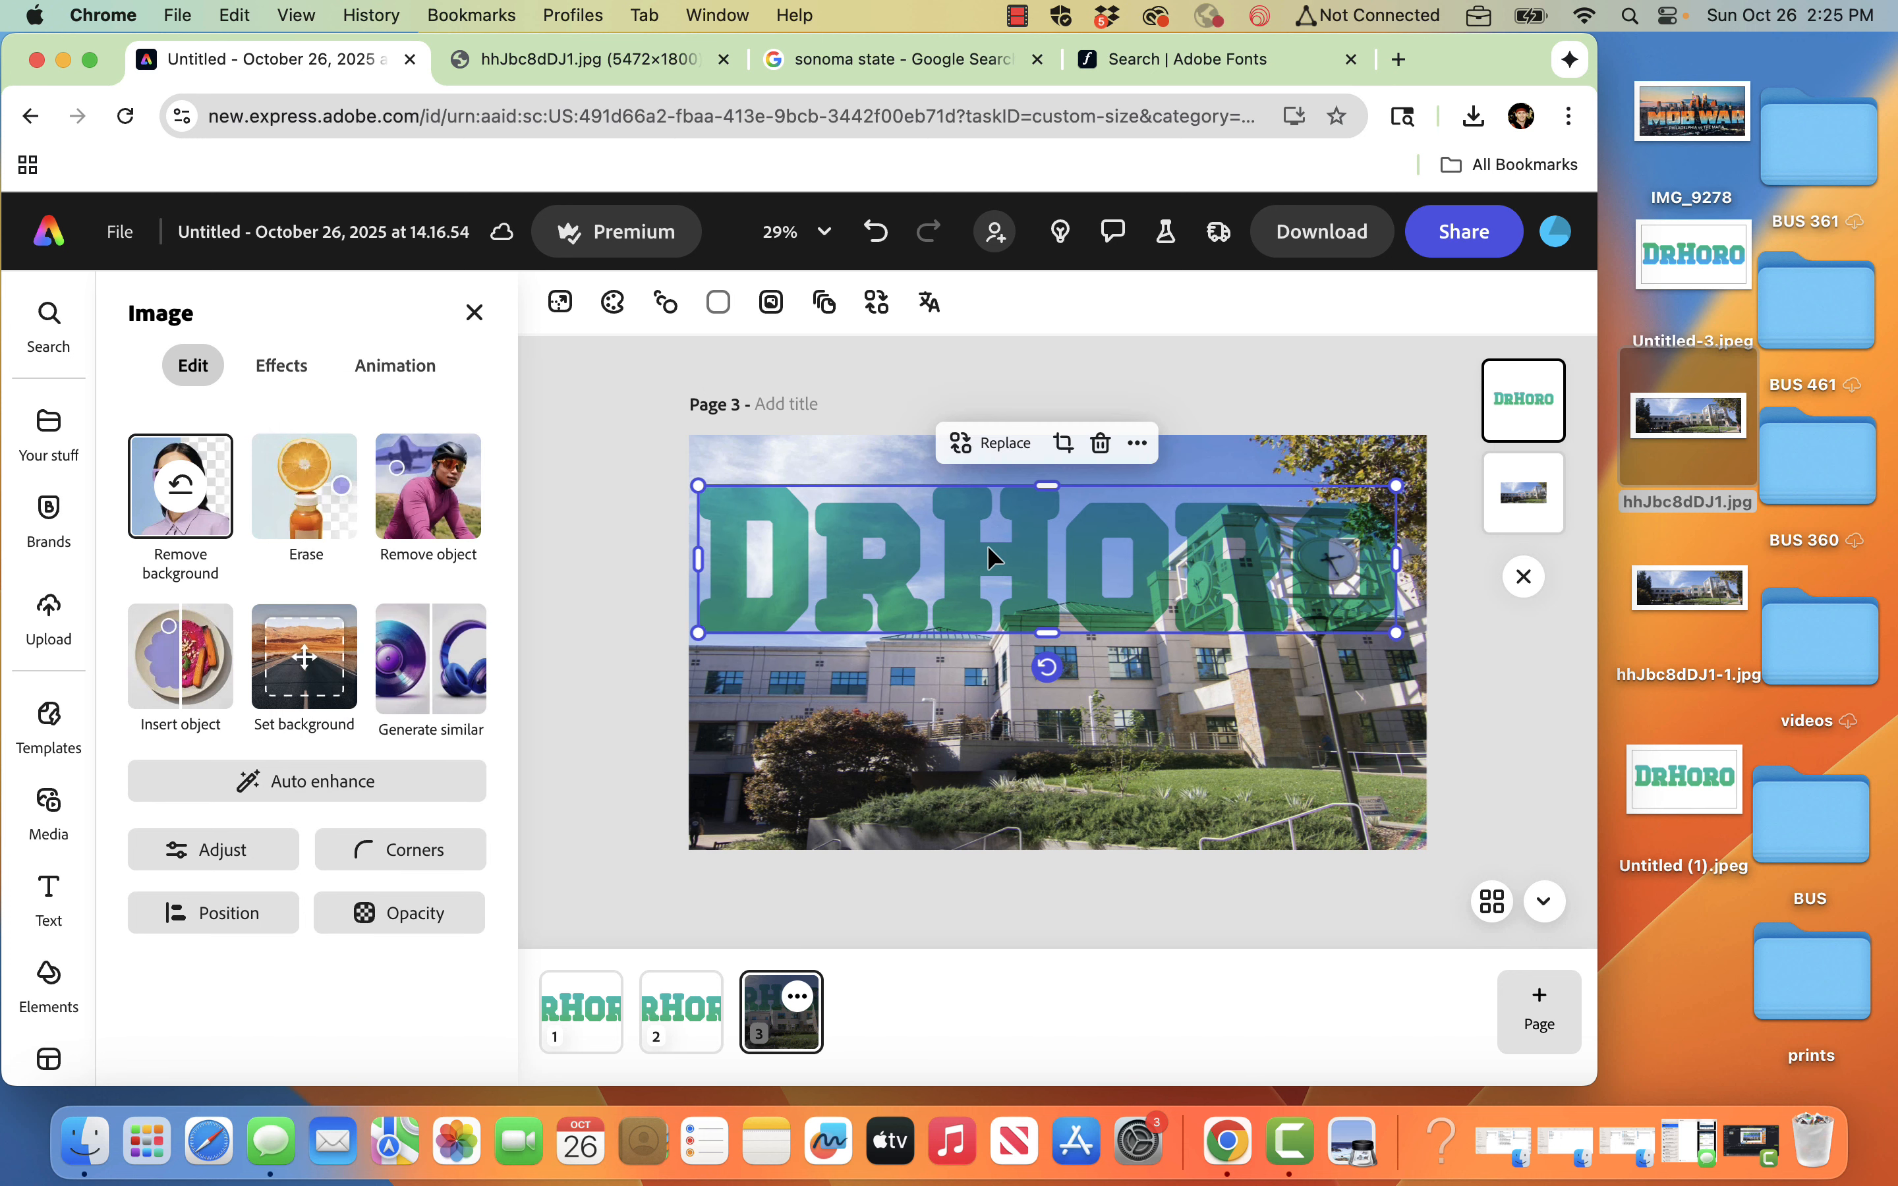
- Adjust the lettering image to contrast 65, brightness 2, highlights 49 and saturation 54
click(249, 864)
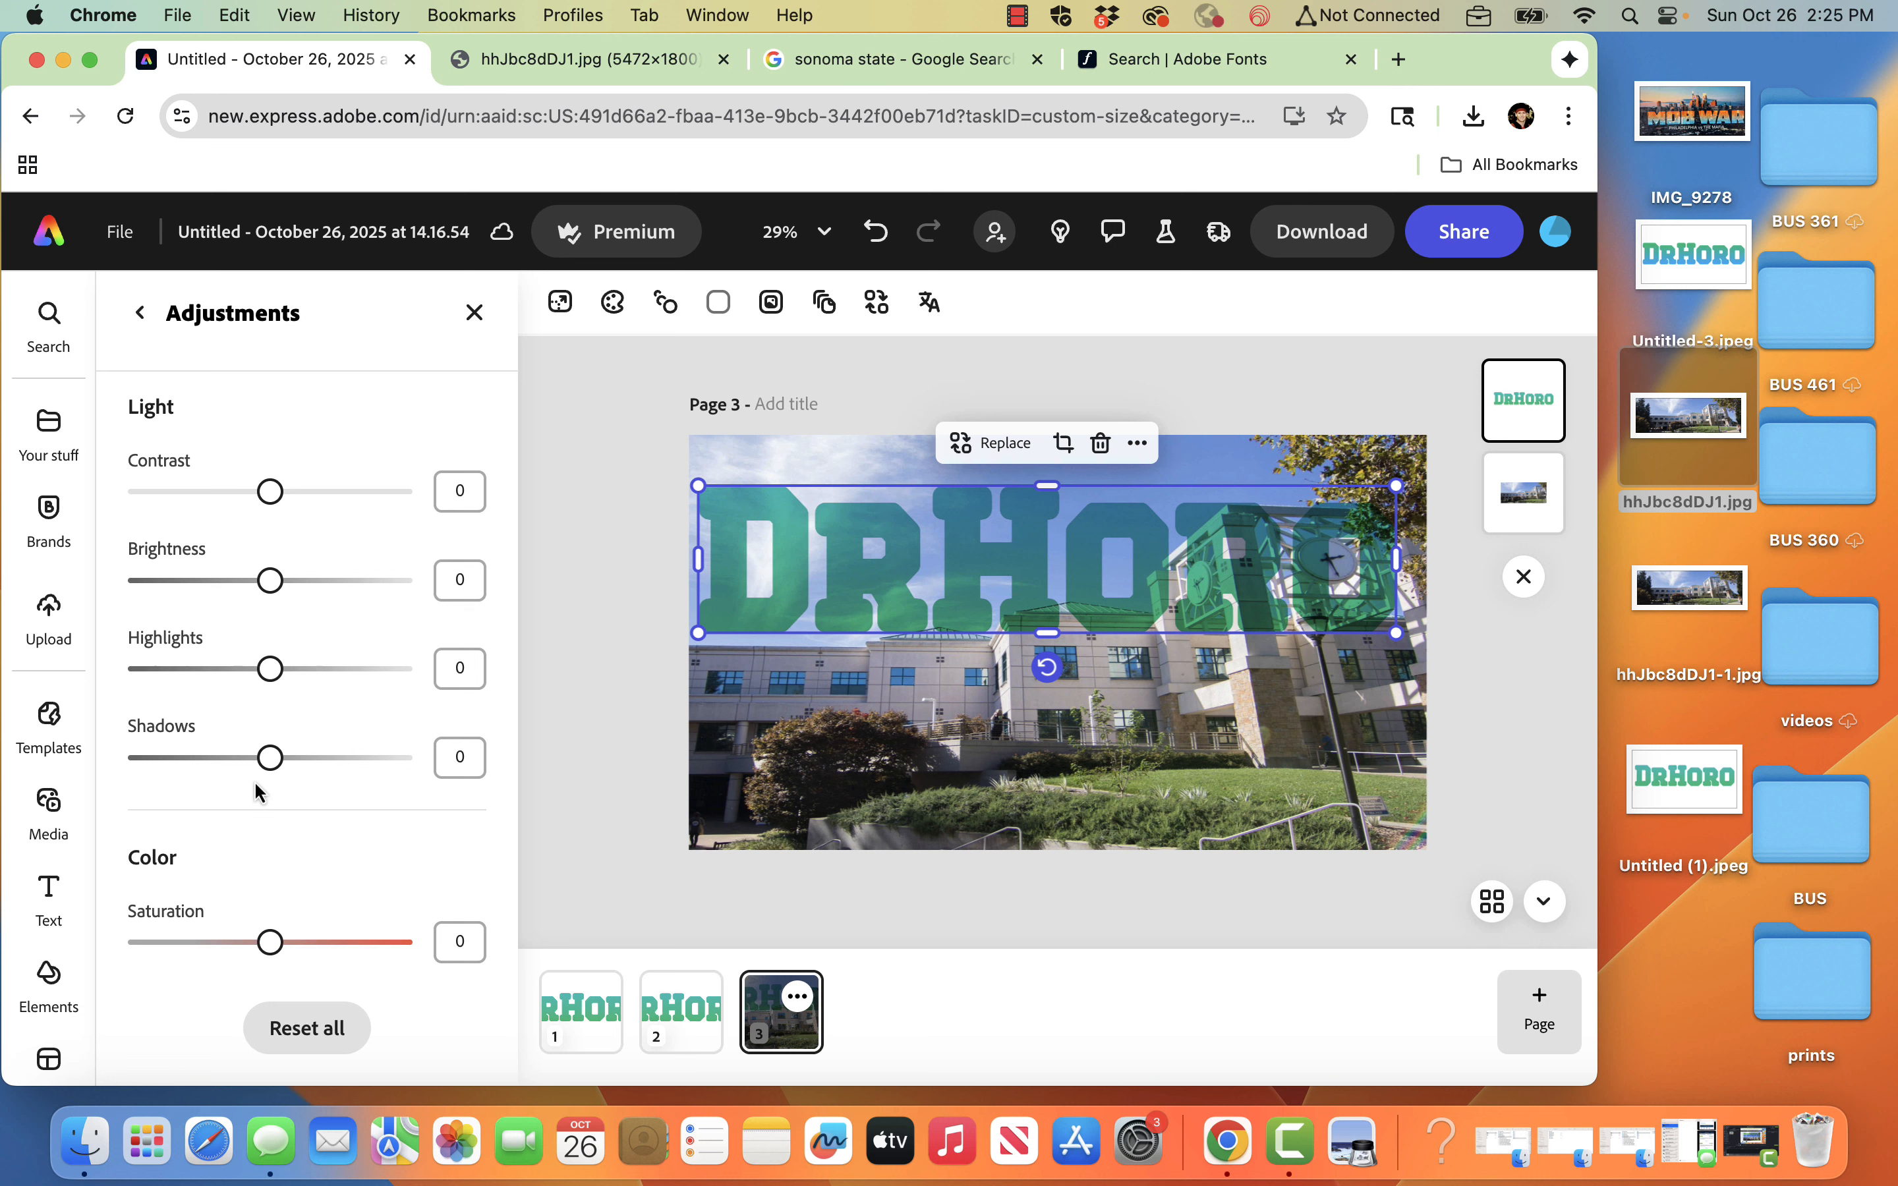
drag(270, 491, 364, 508)
mouse_move(271, 582)
mouse_down()
mouse_move(351, 587)
mouse_move(250, 584)
mouse_move(272, 585)
mouse_up()
drag(270, 668, 334, 669)
drag(270, 942, 348, 947)
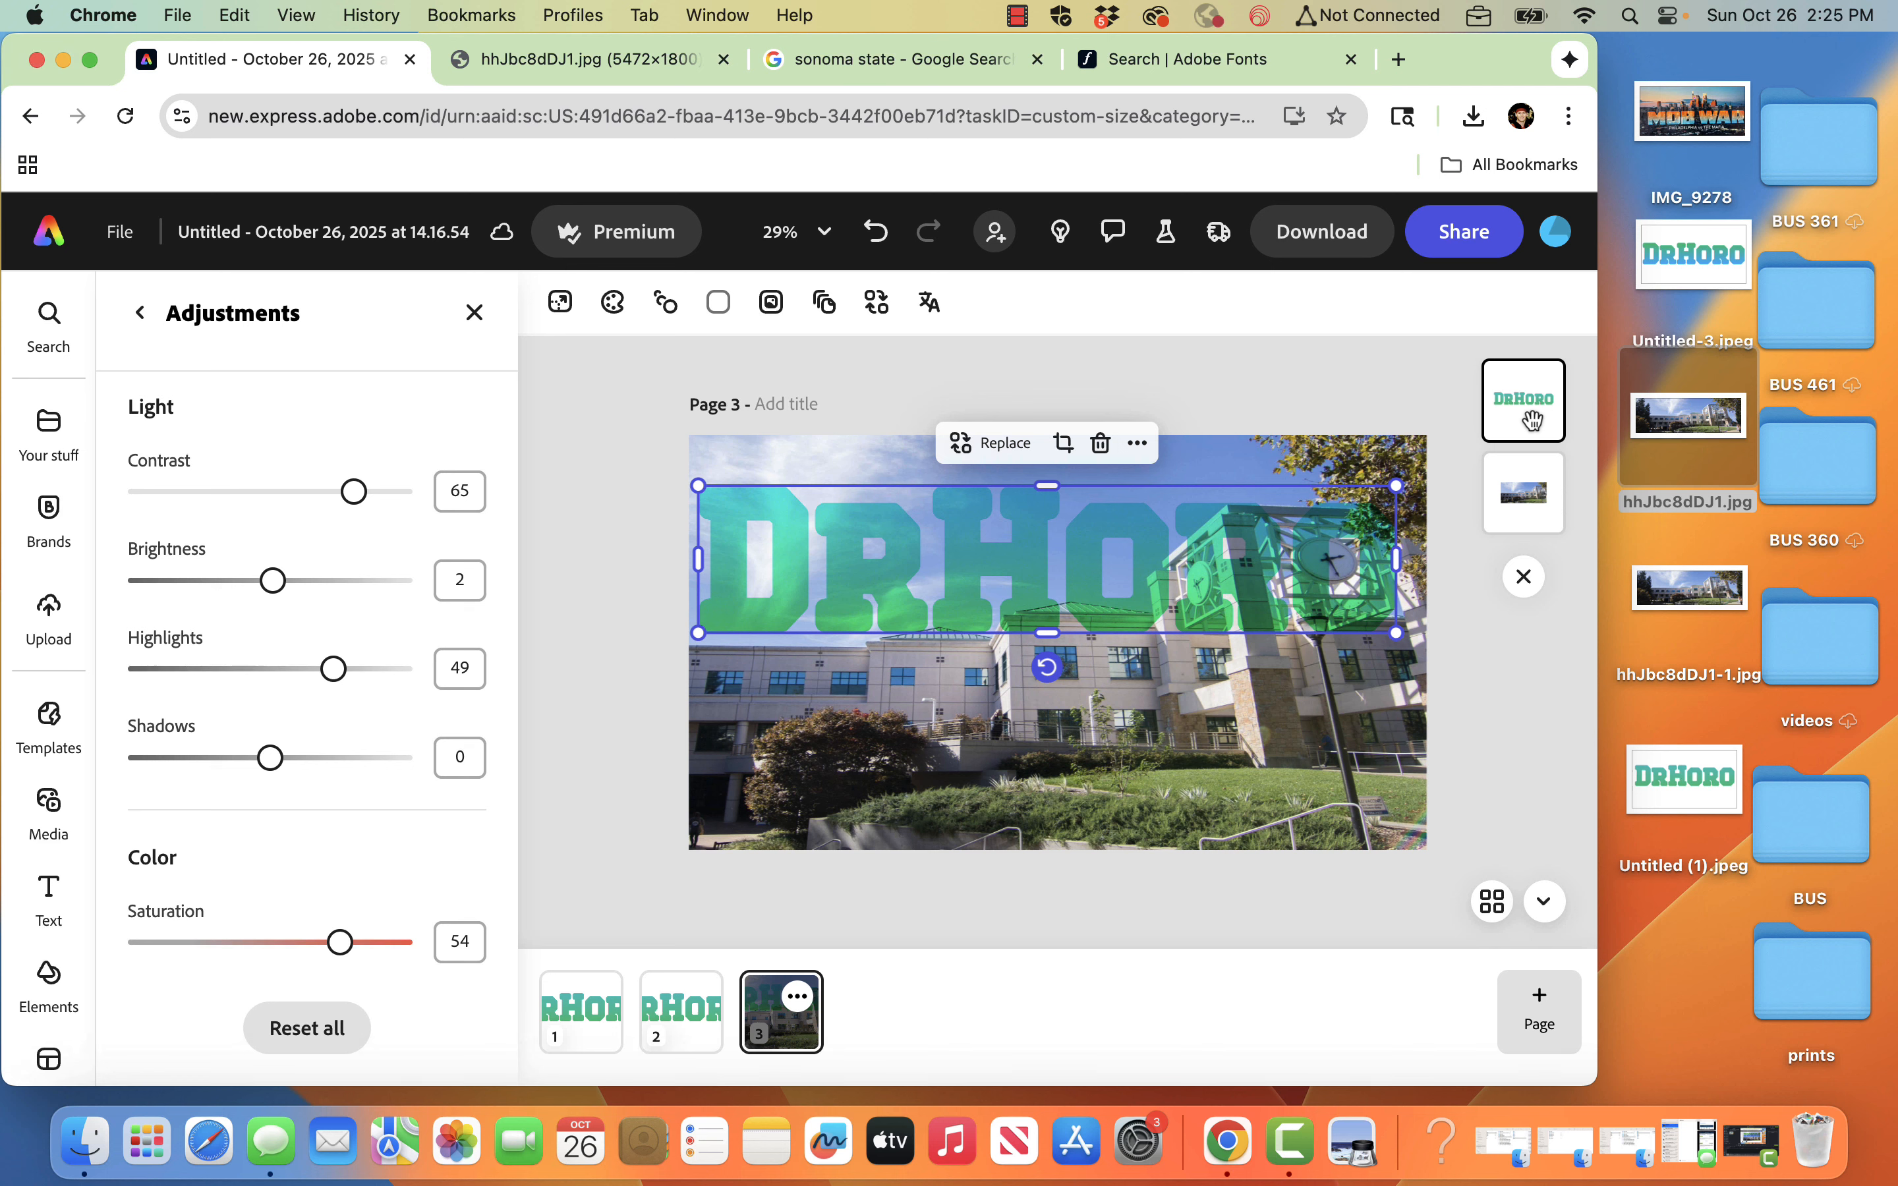
- Duplicate the adjusted lettering and align both copies by their top and left edges so they overlap exactly
click(1138, 444)
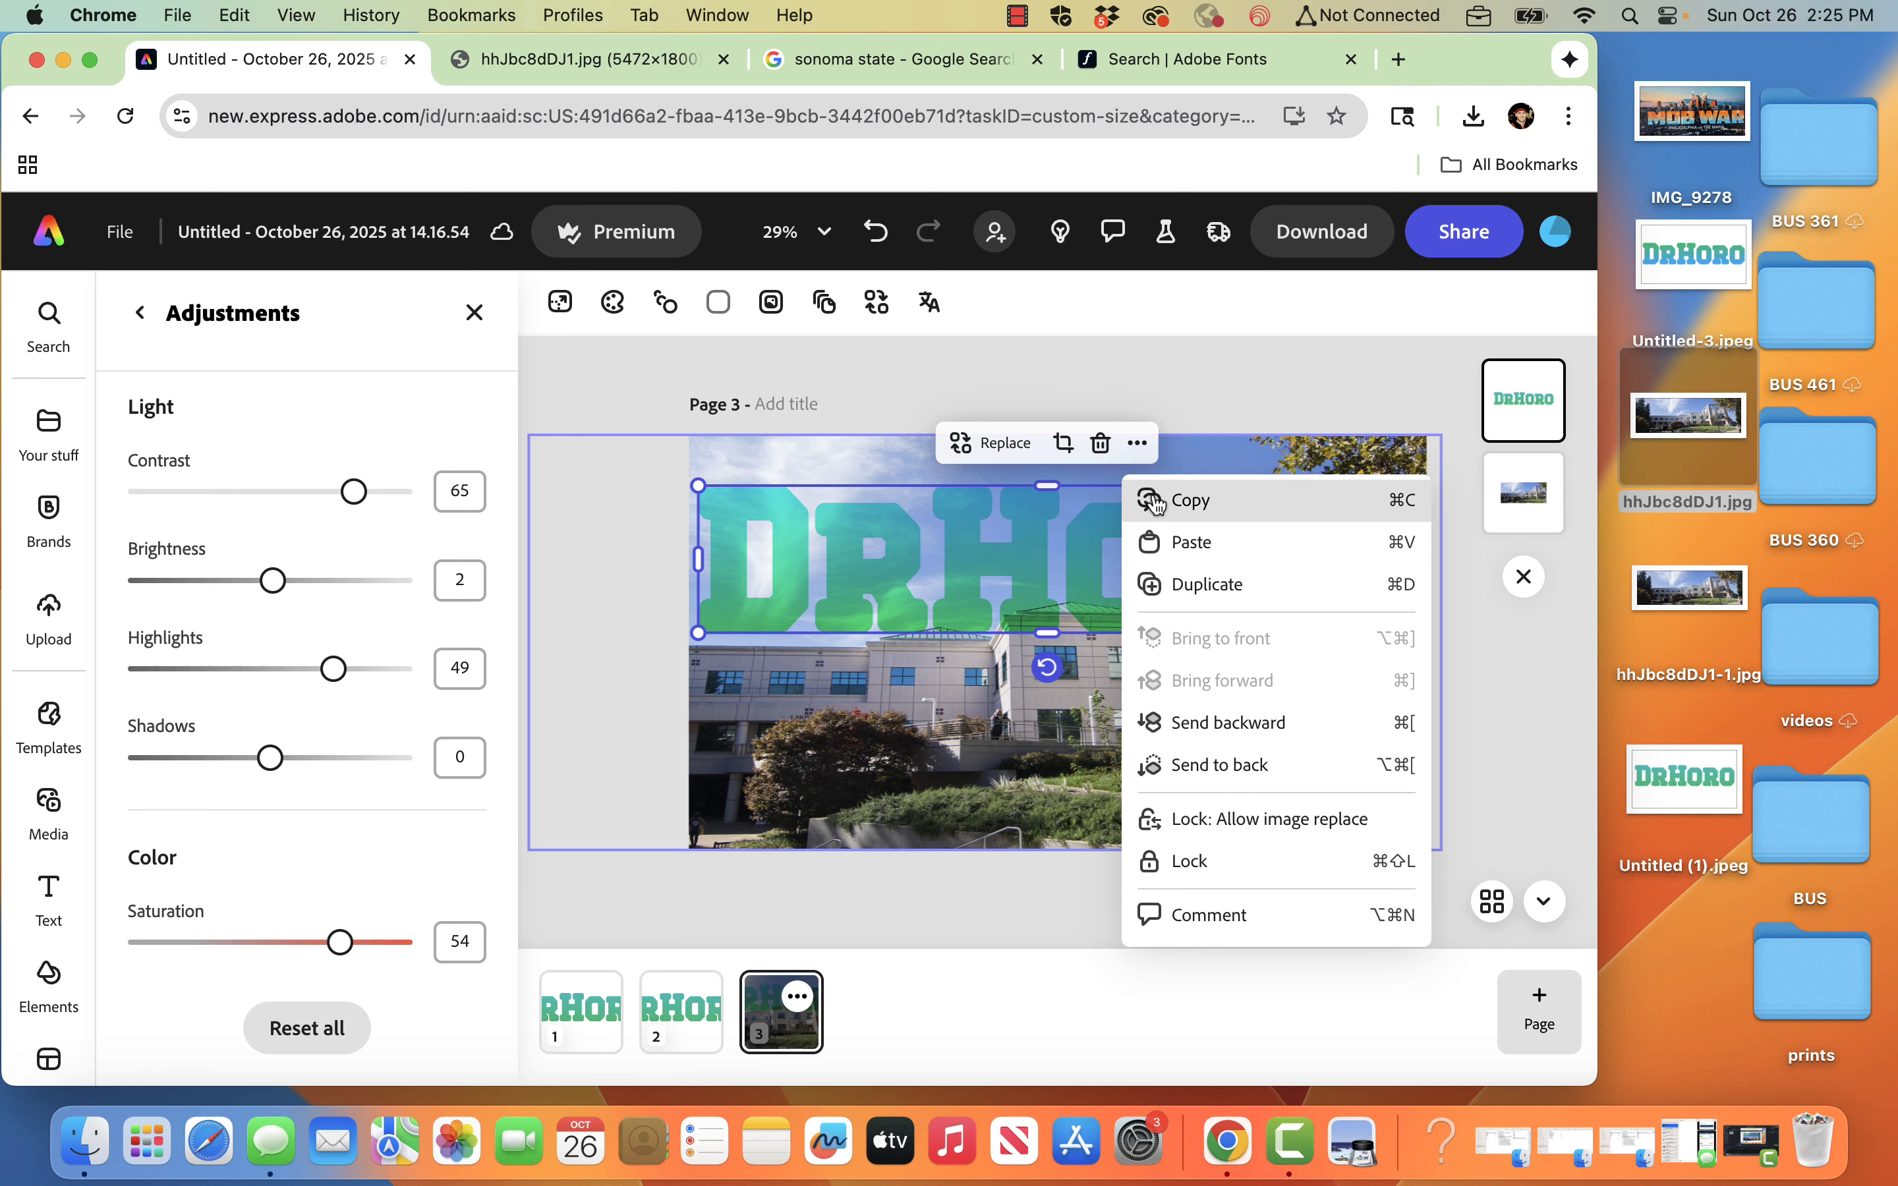
click(1173, 584)
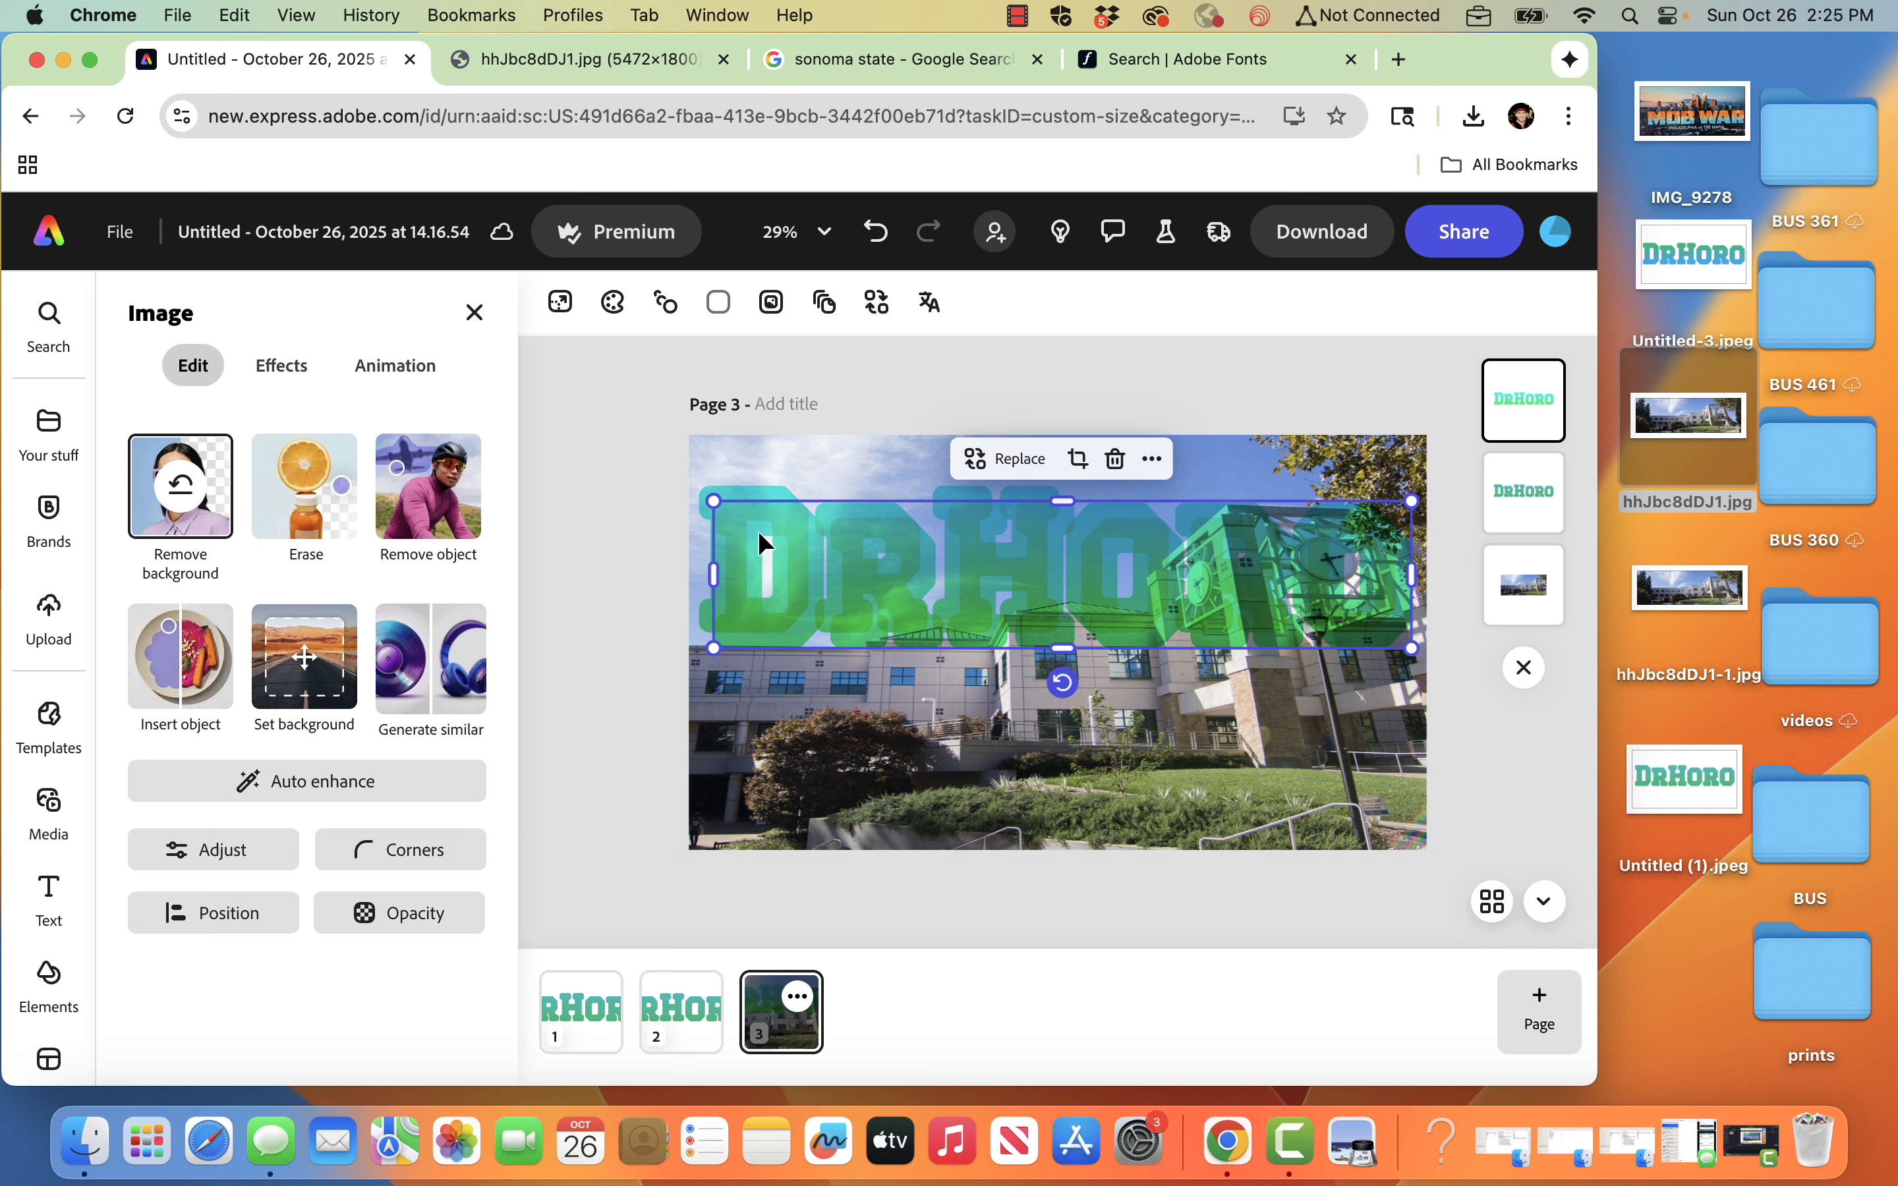
shift+click(742, 481)
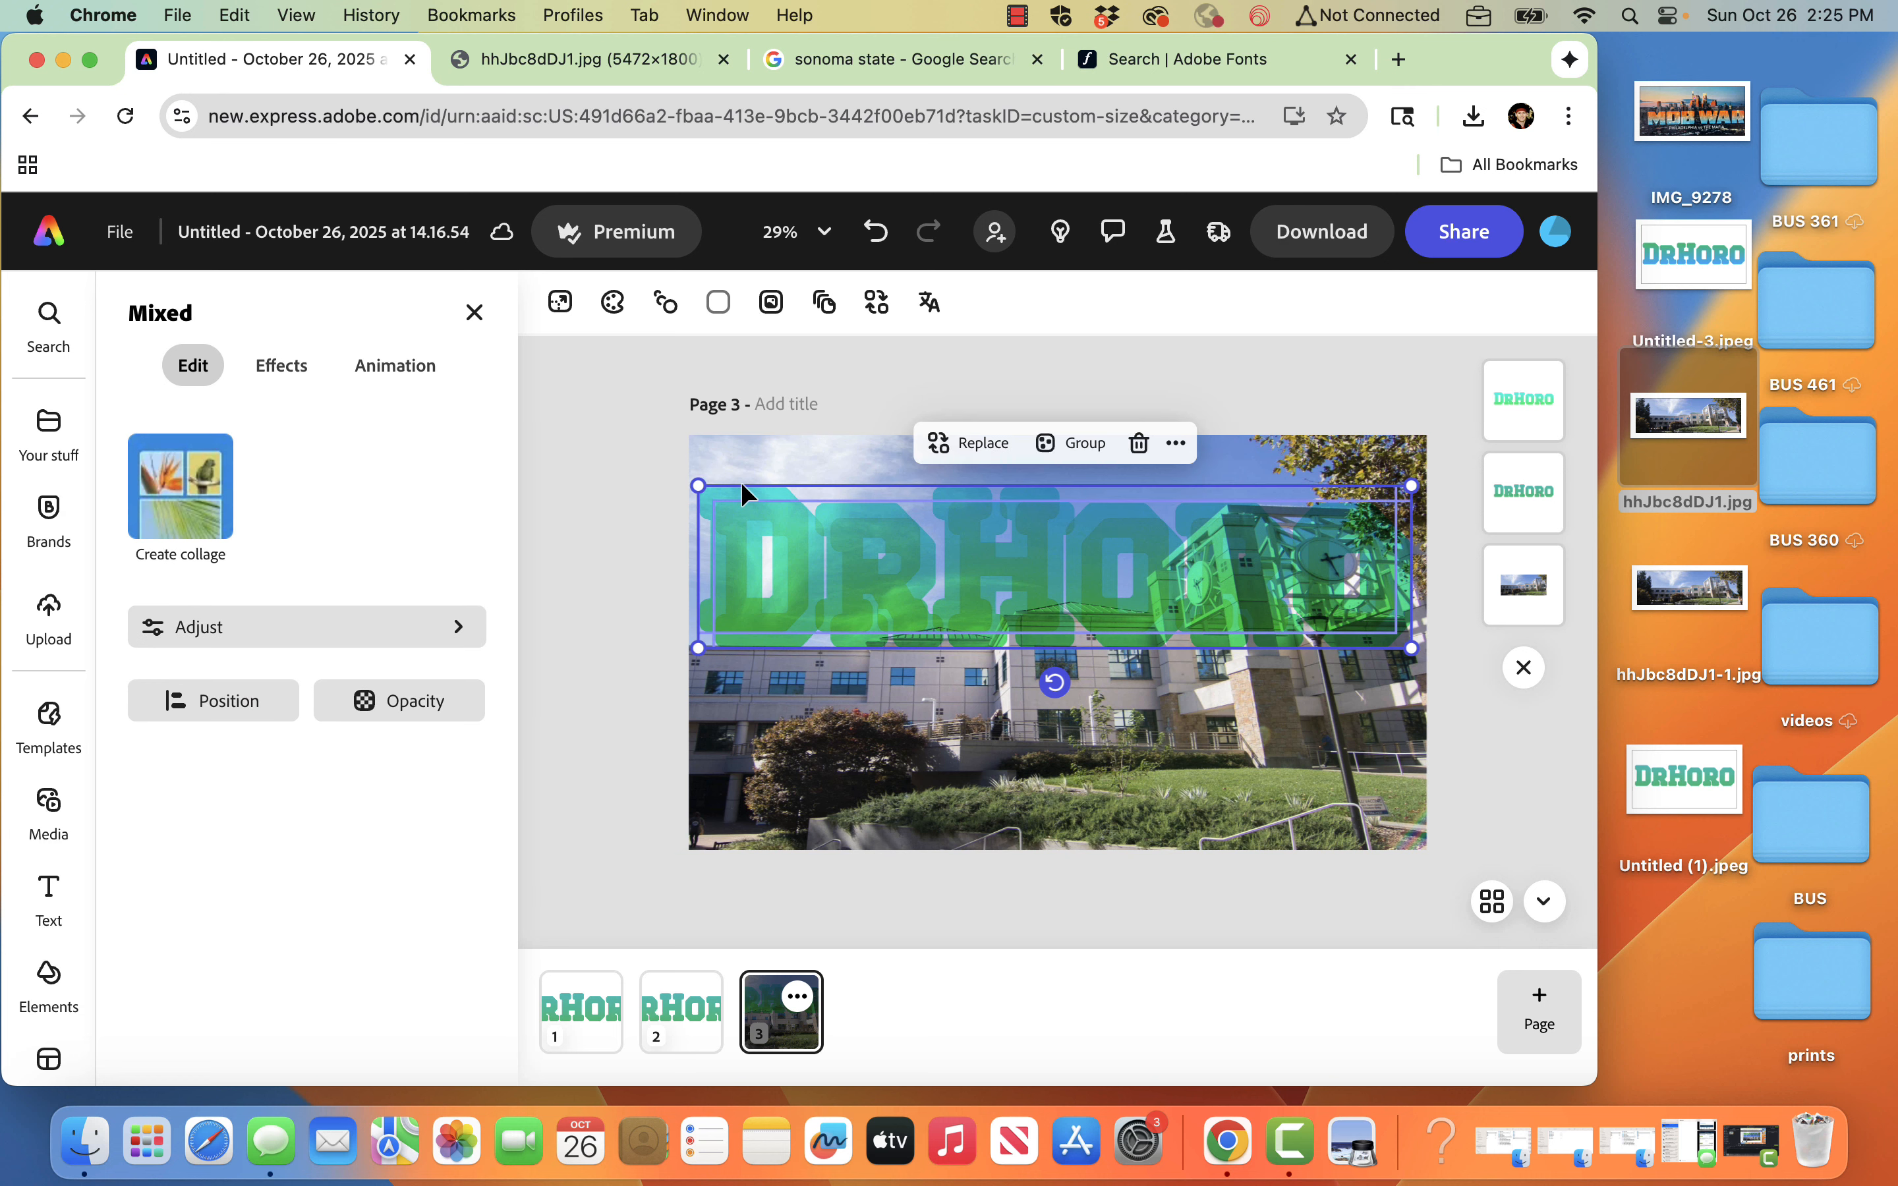
click(230, 701)
click(198, 822)
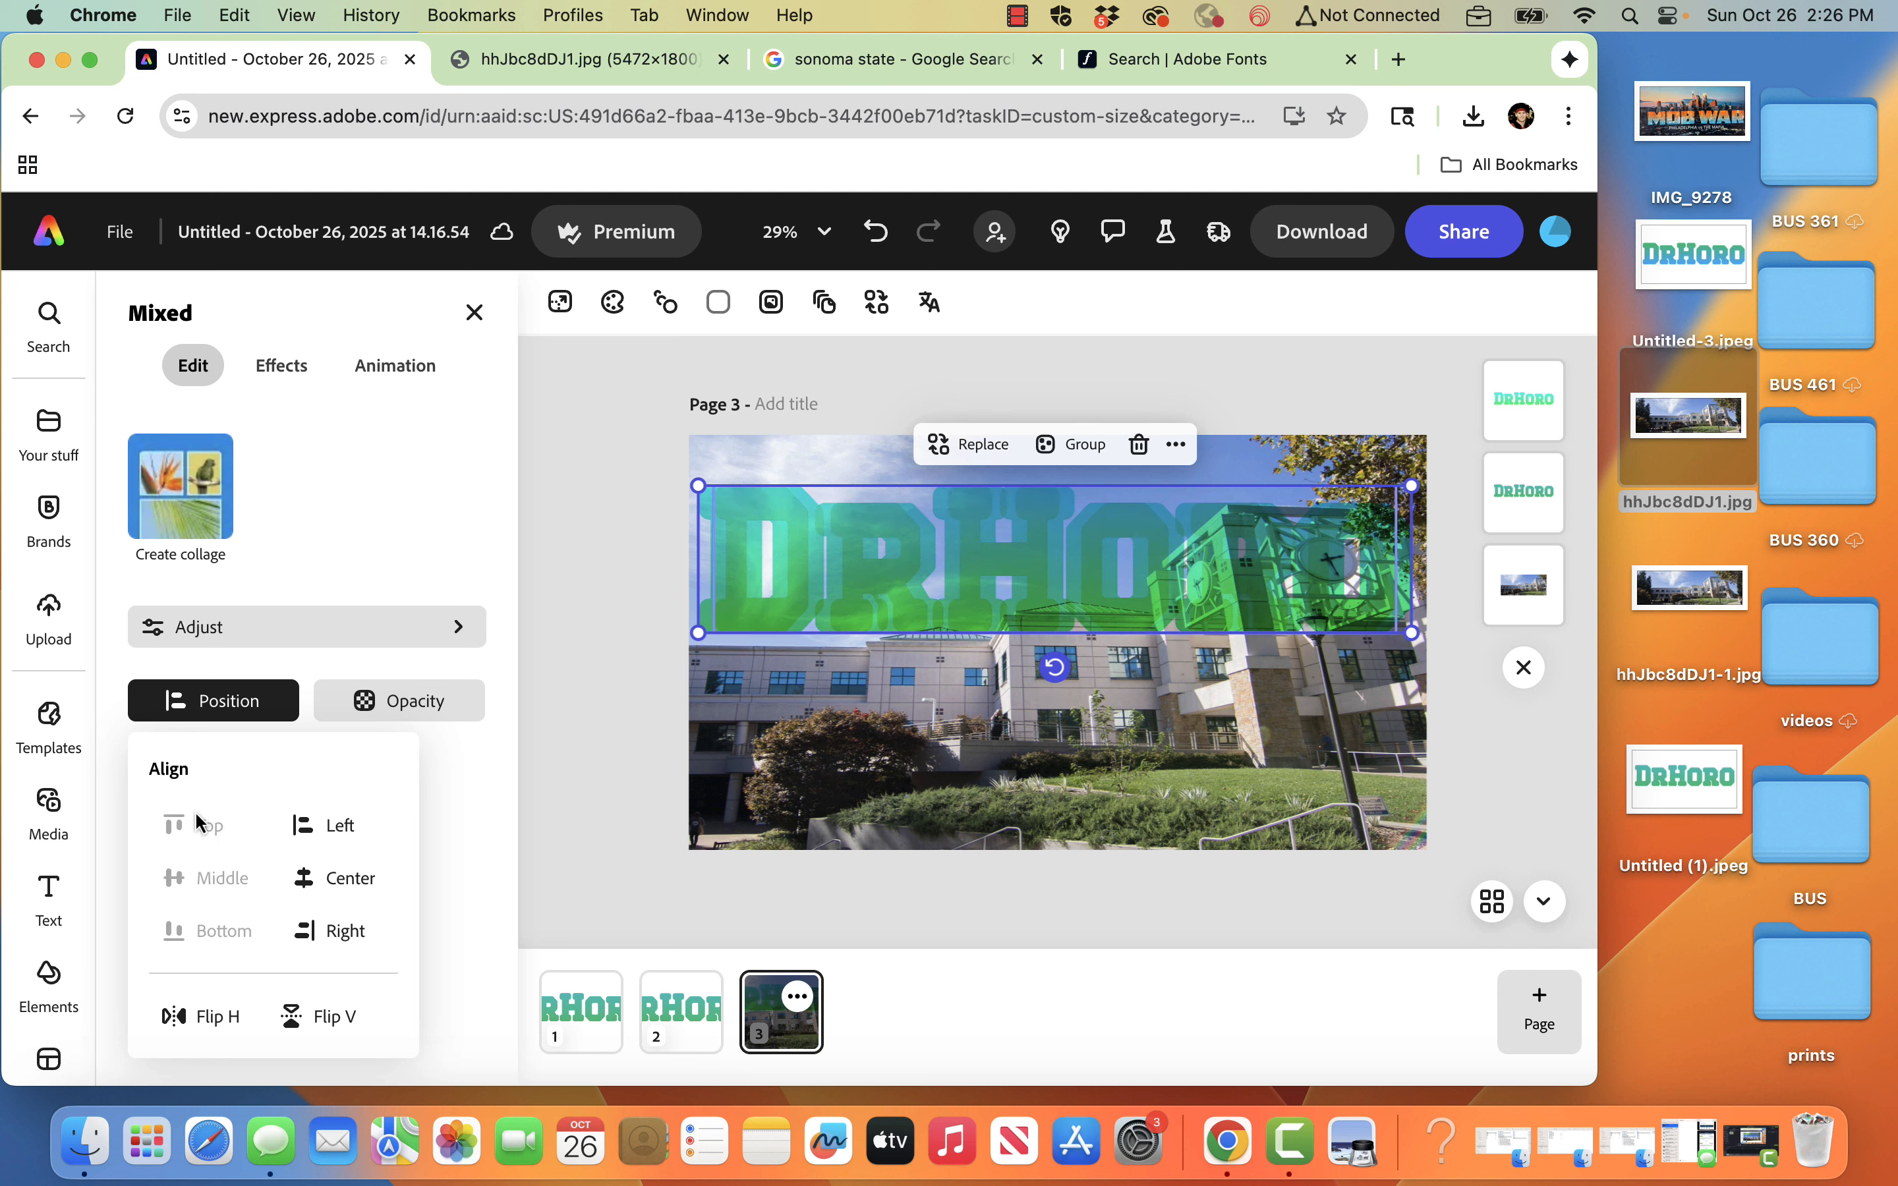
click(326, 832)
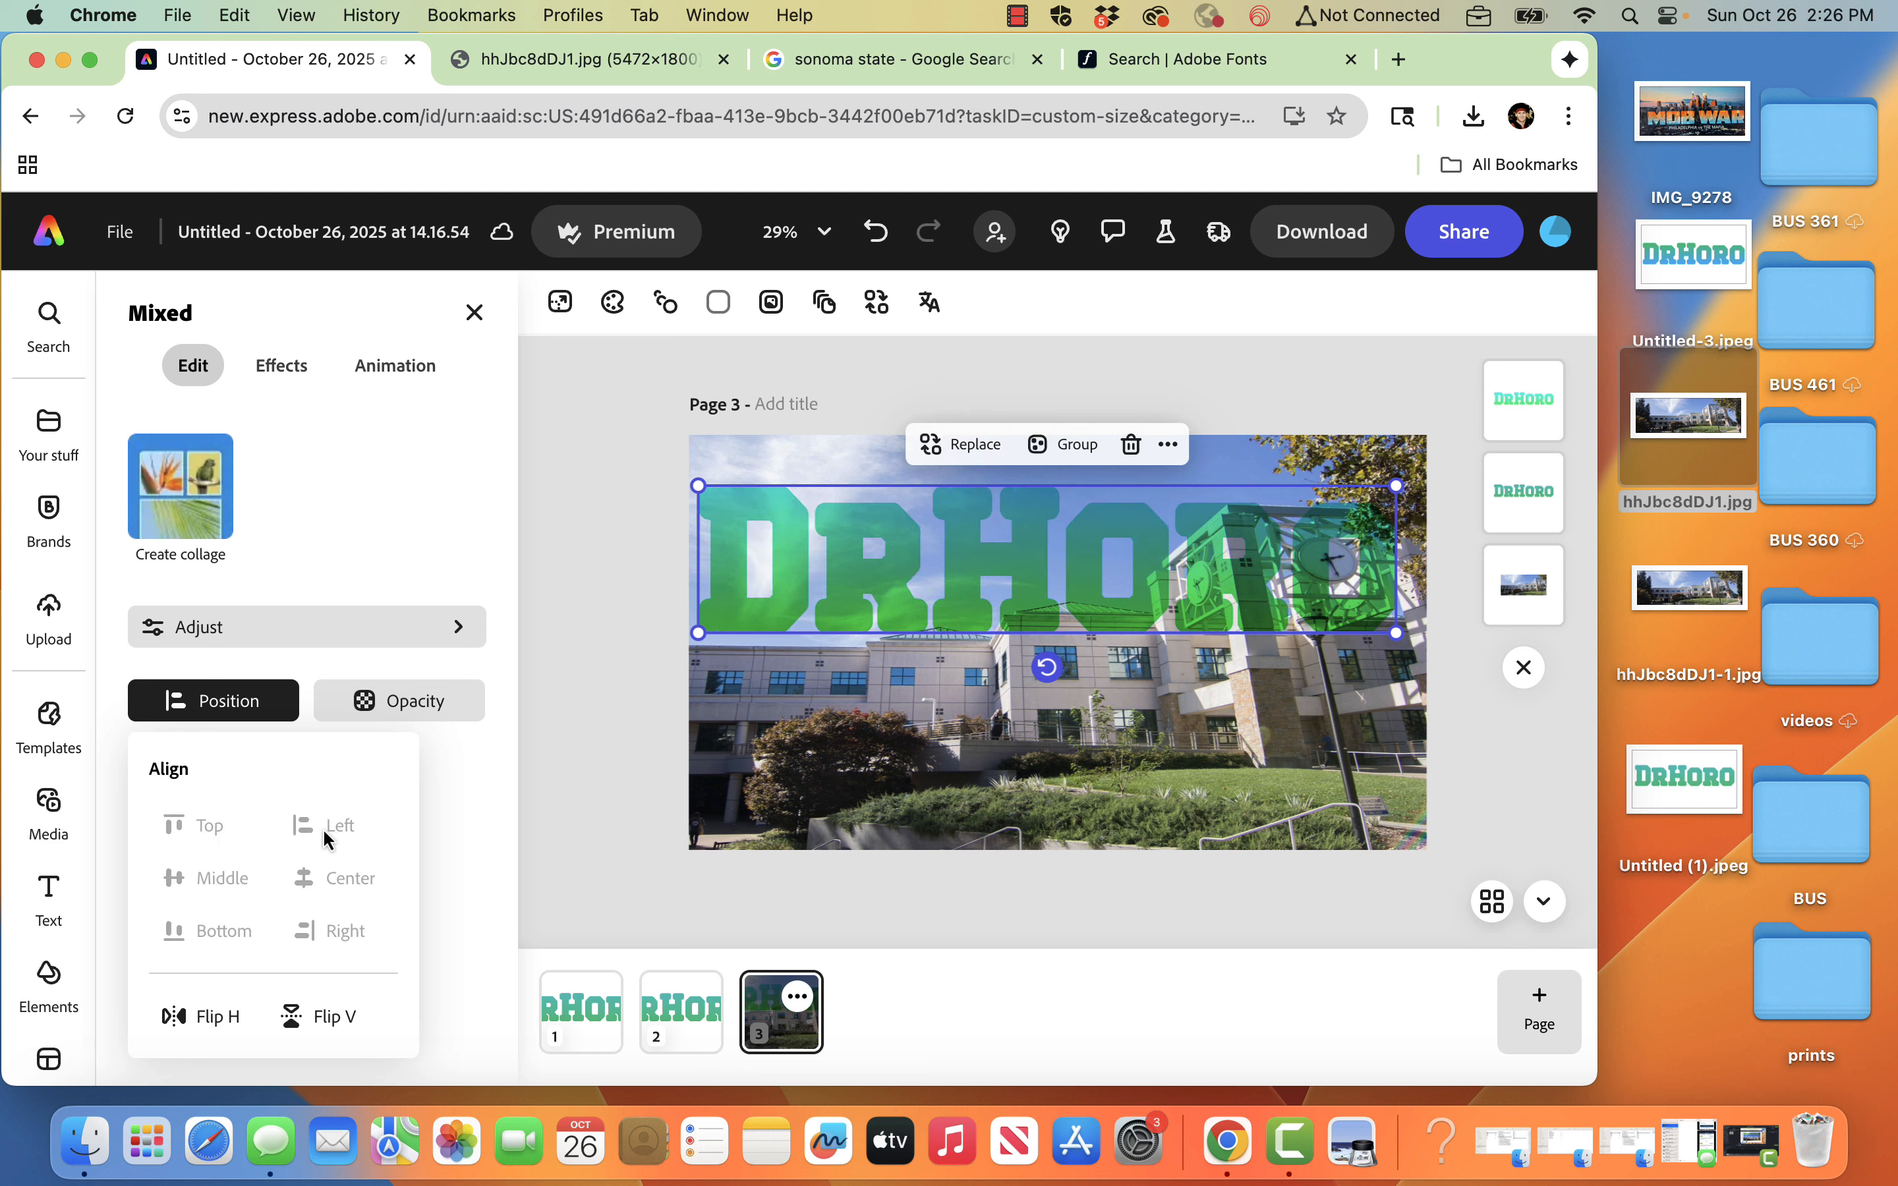
click(595, 565)
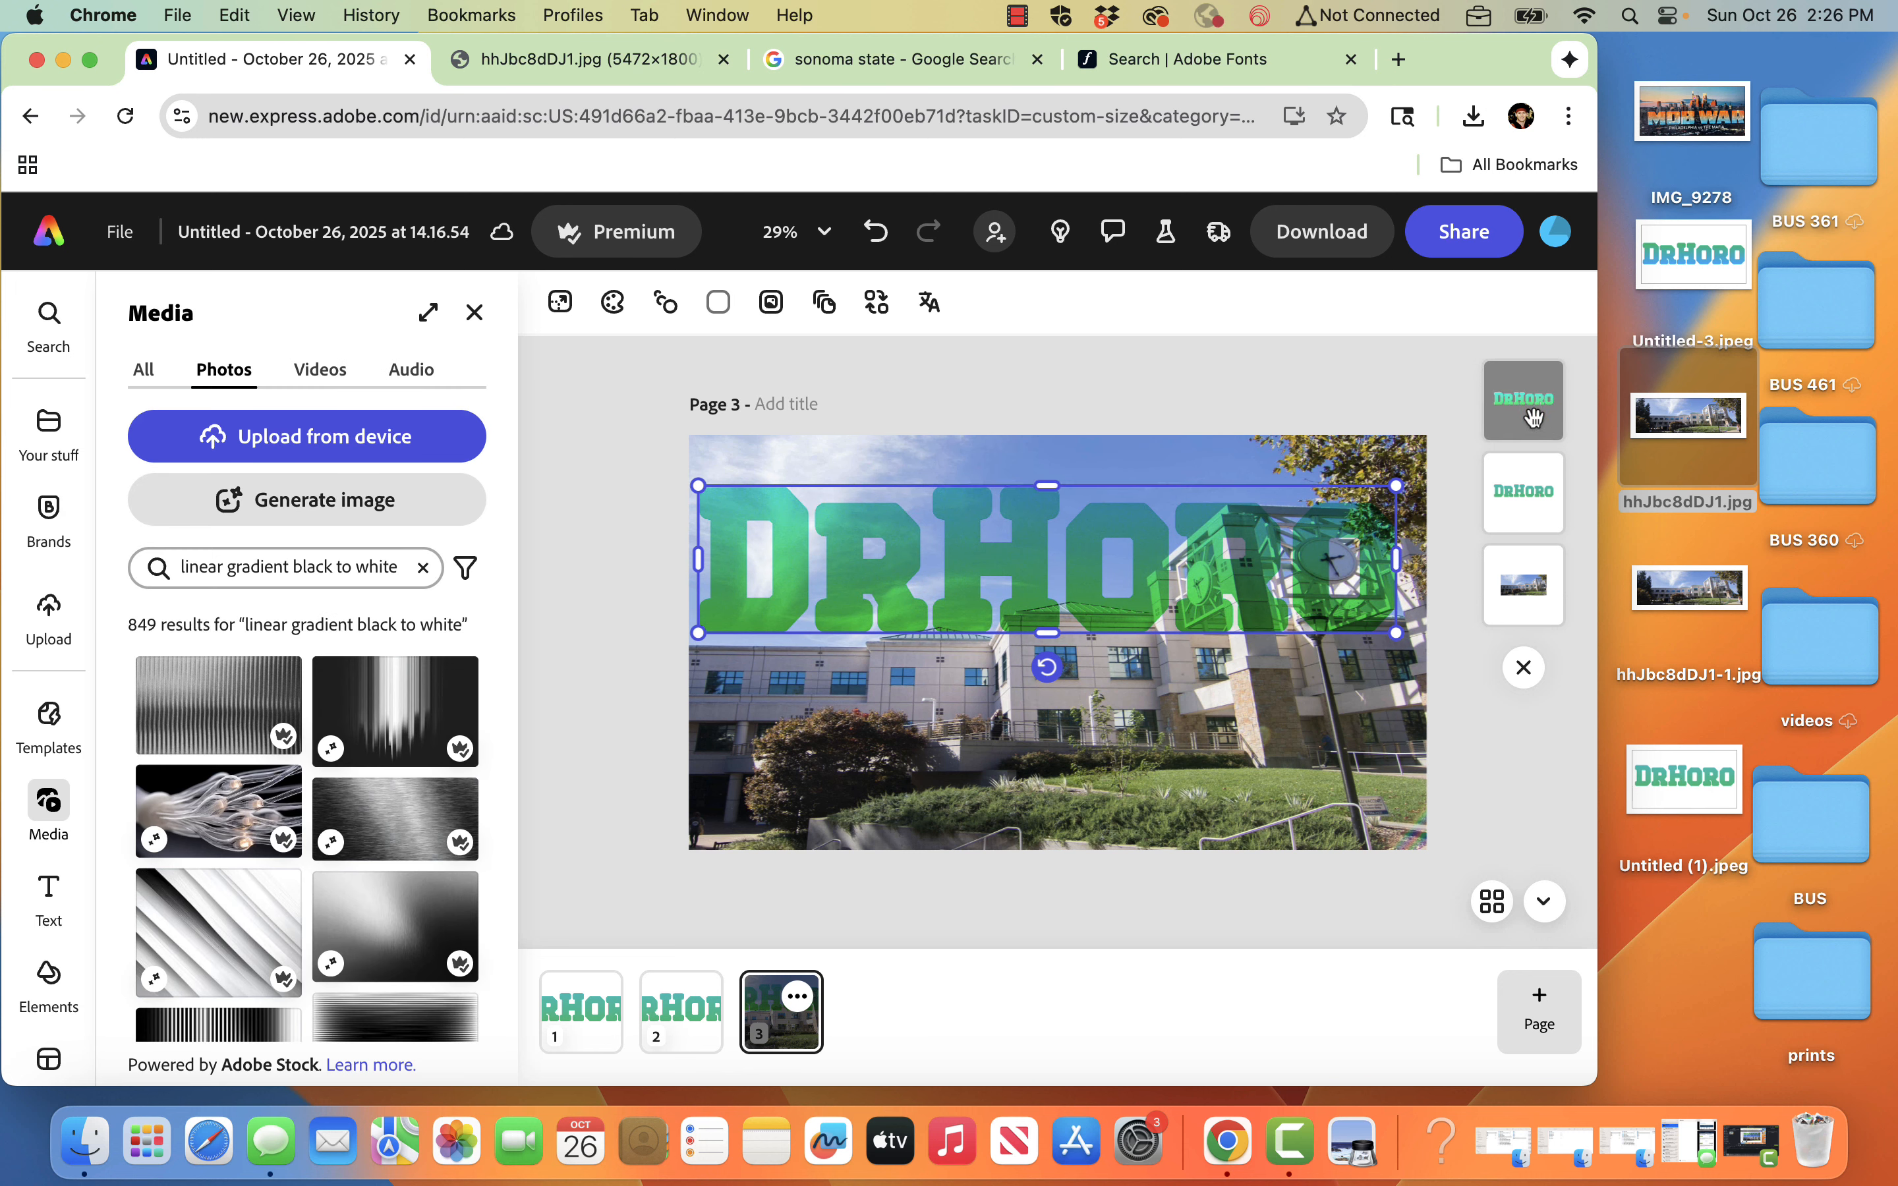
- Check the opacity and blend settings of the uppermost lettering copy and deselect it
click(1532, 419)
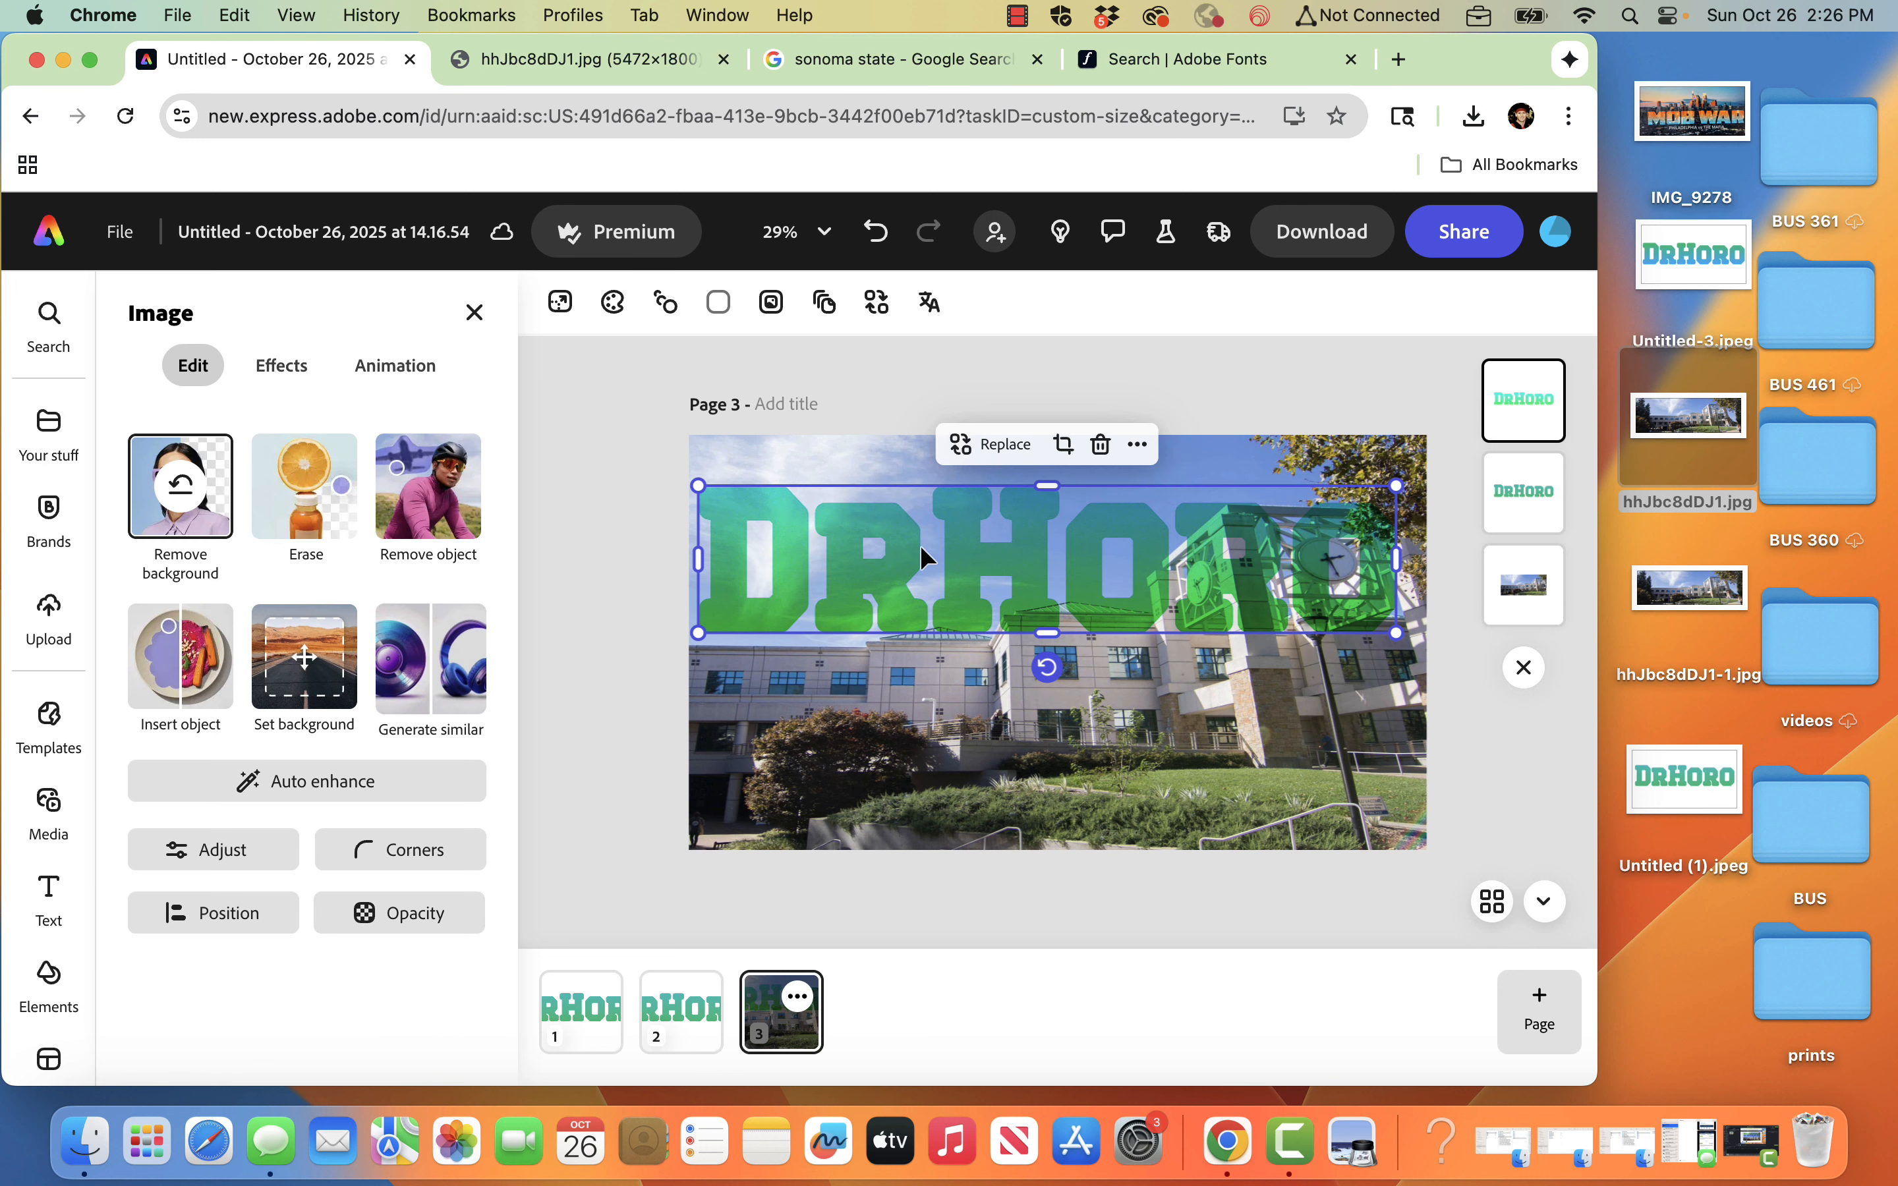
click(436, 920)
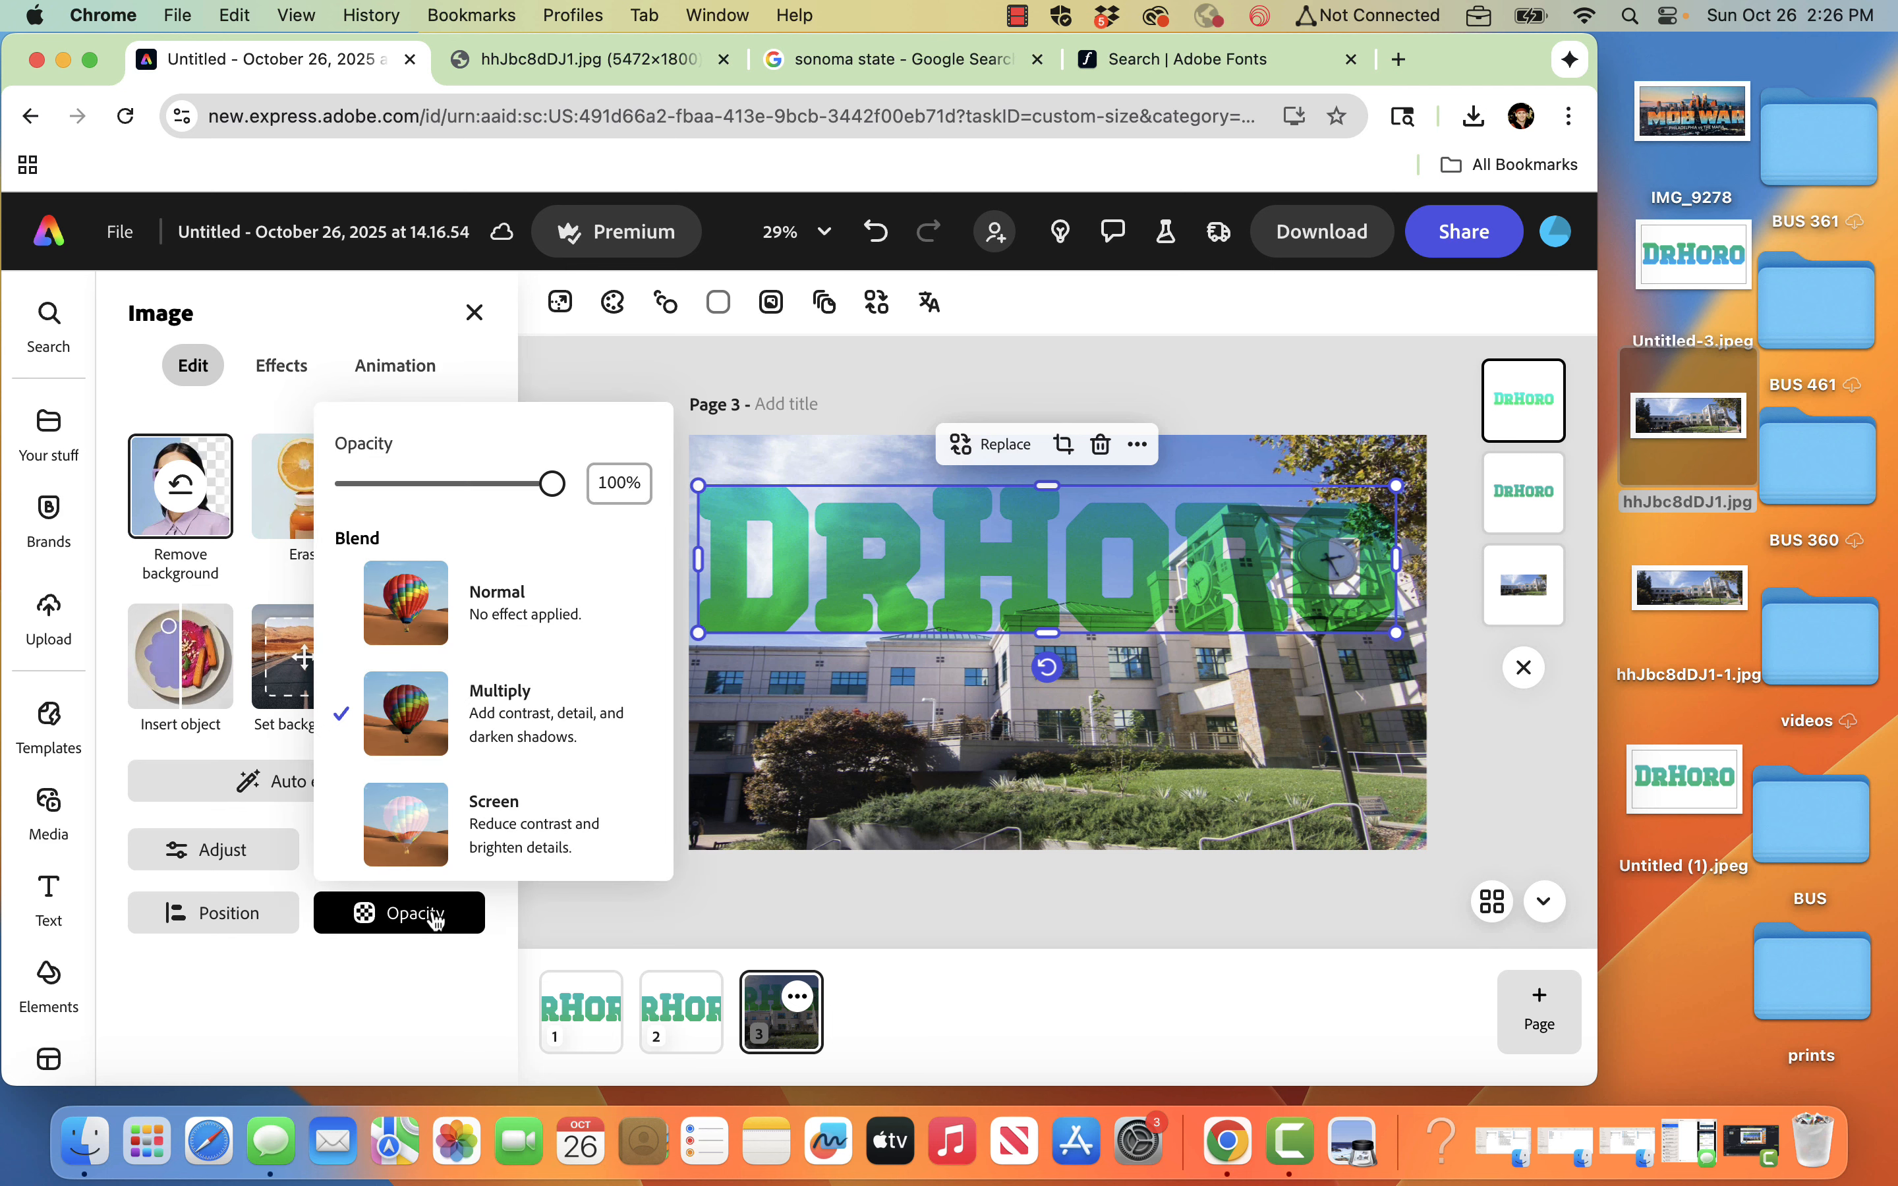
click(904, 369)
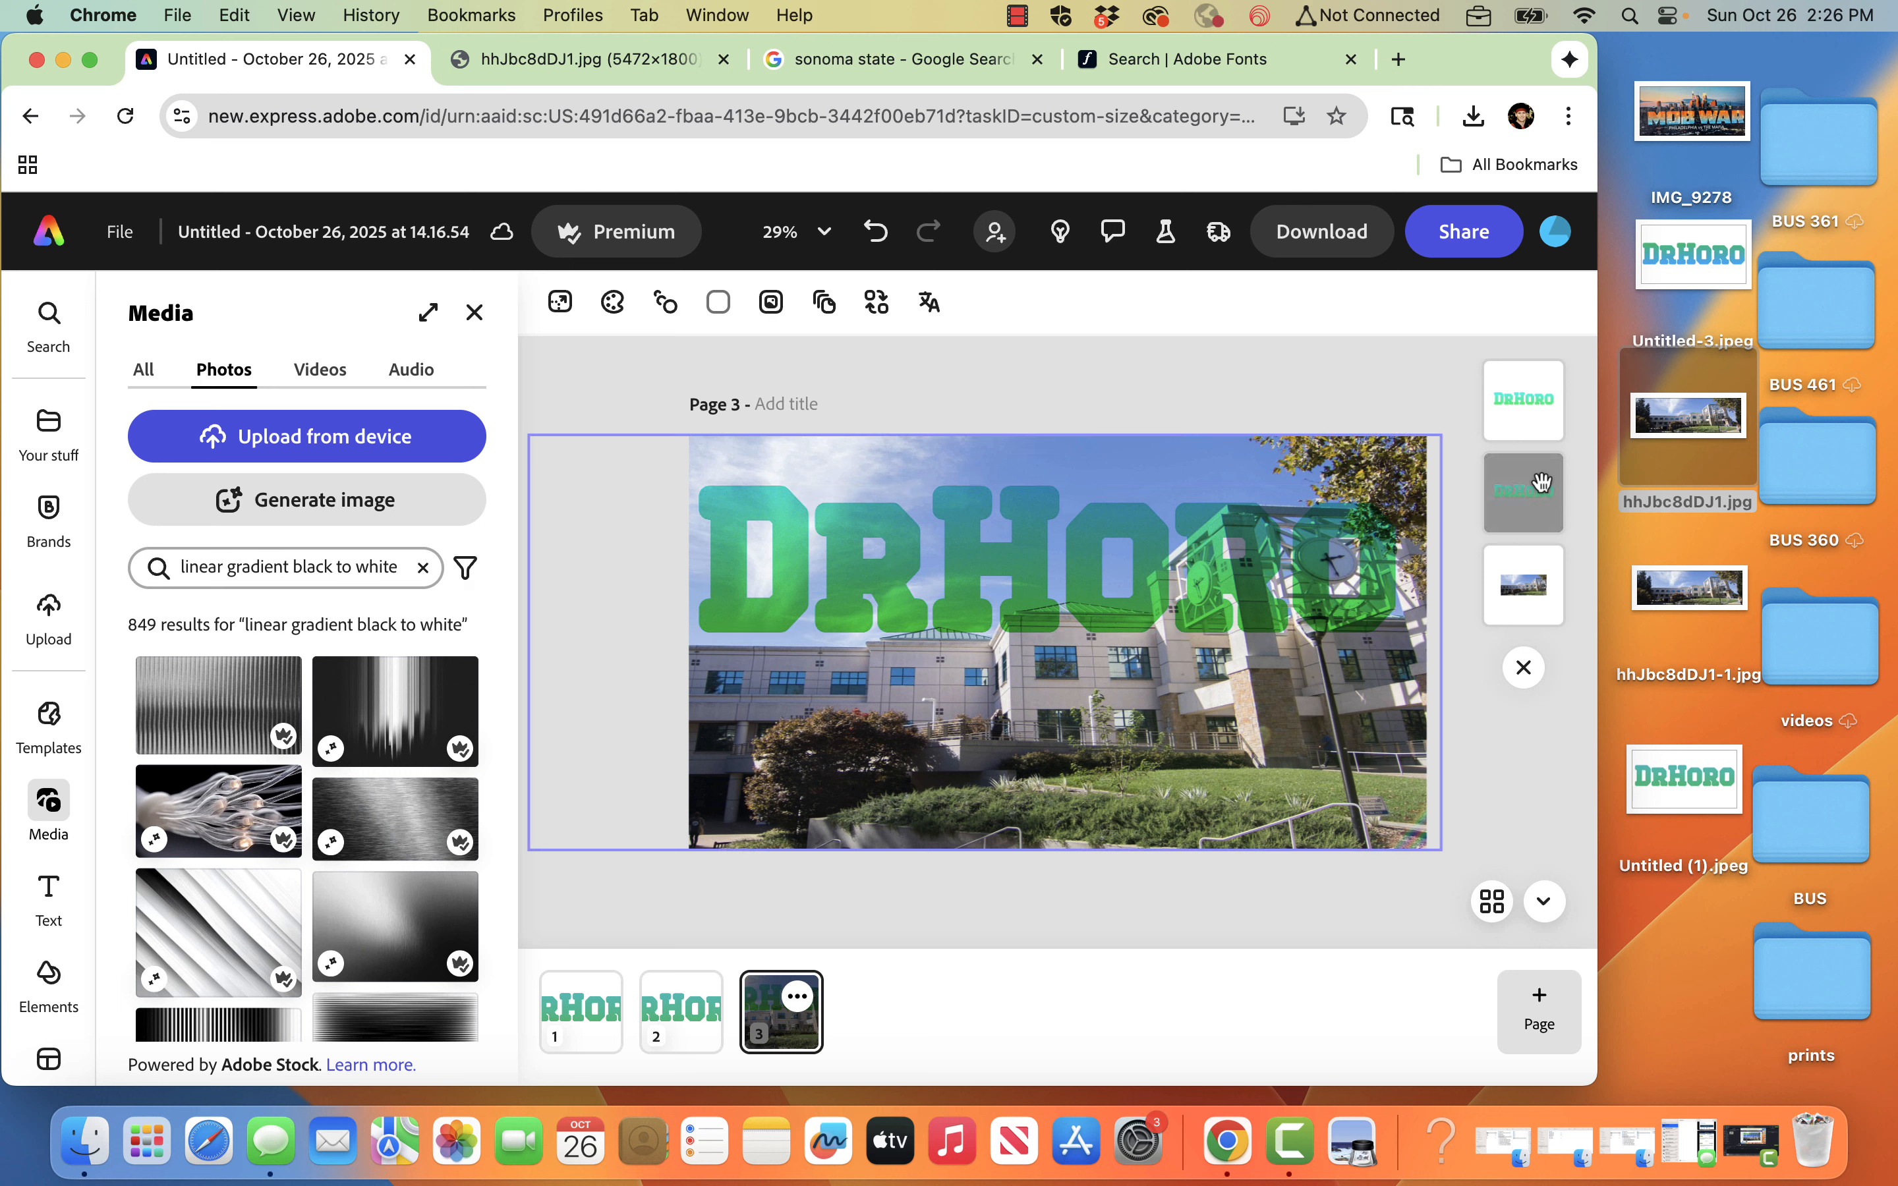
- Lock the campus background photo on page 3 so it cannot be moved or edited
click(1536, 419)
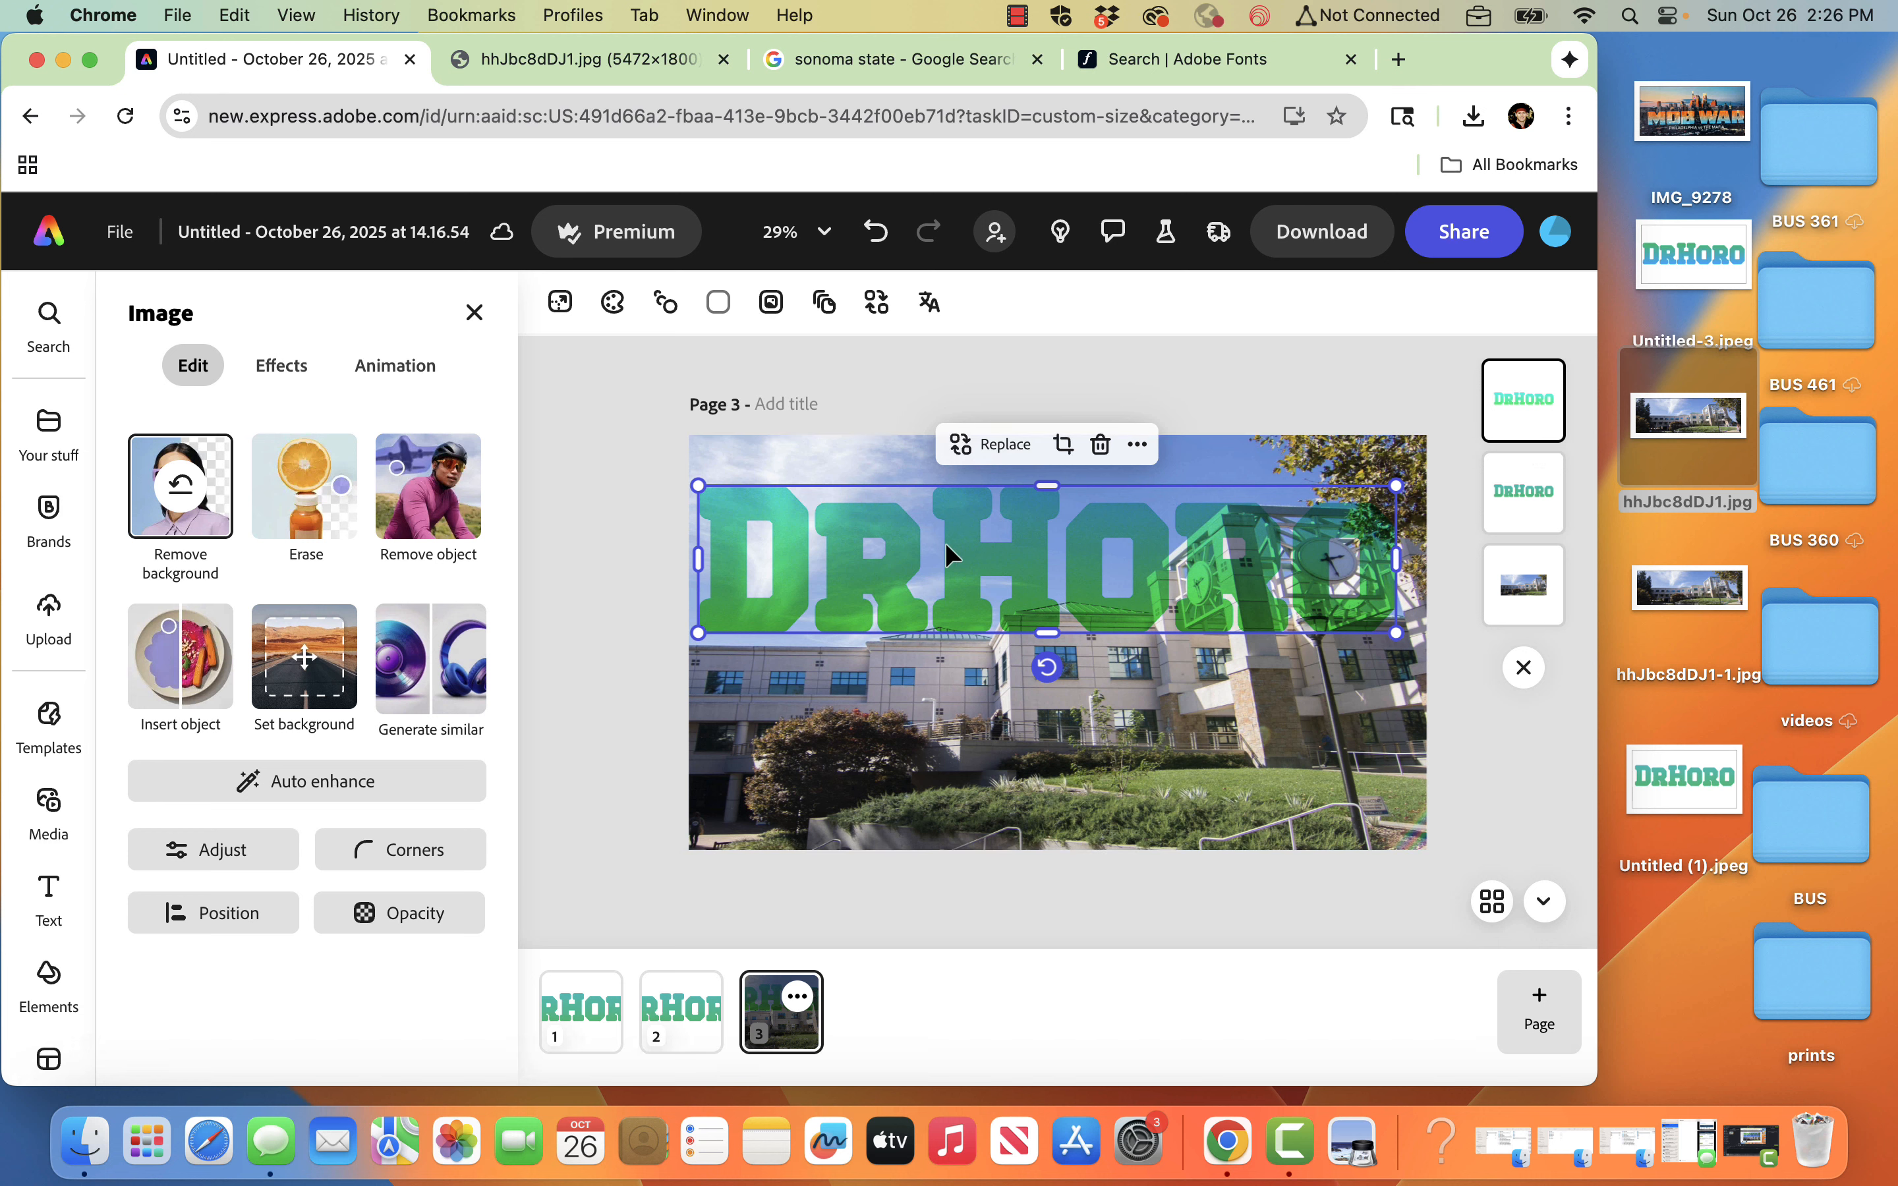
click(821, 463)
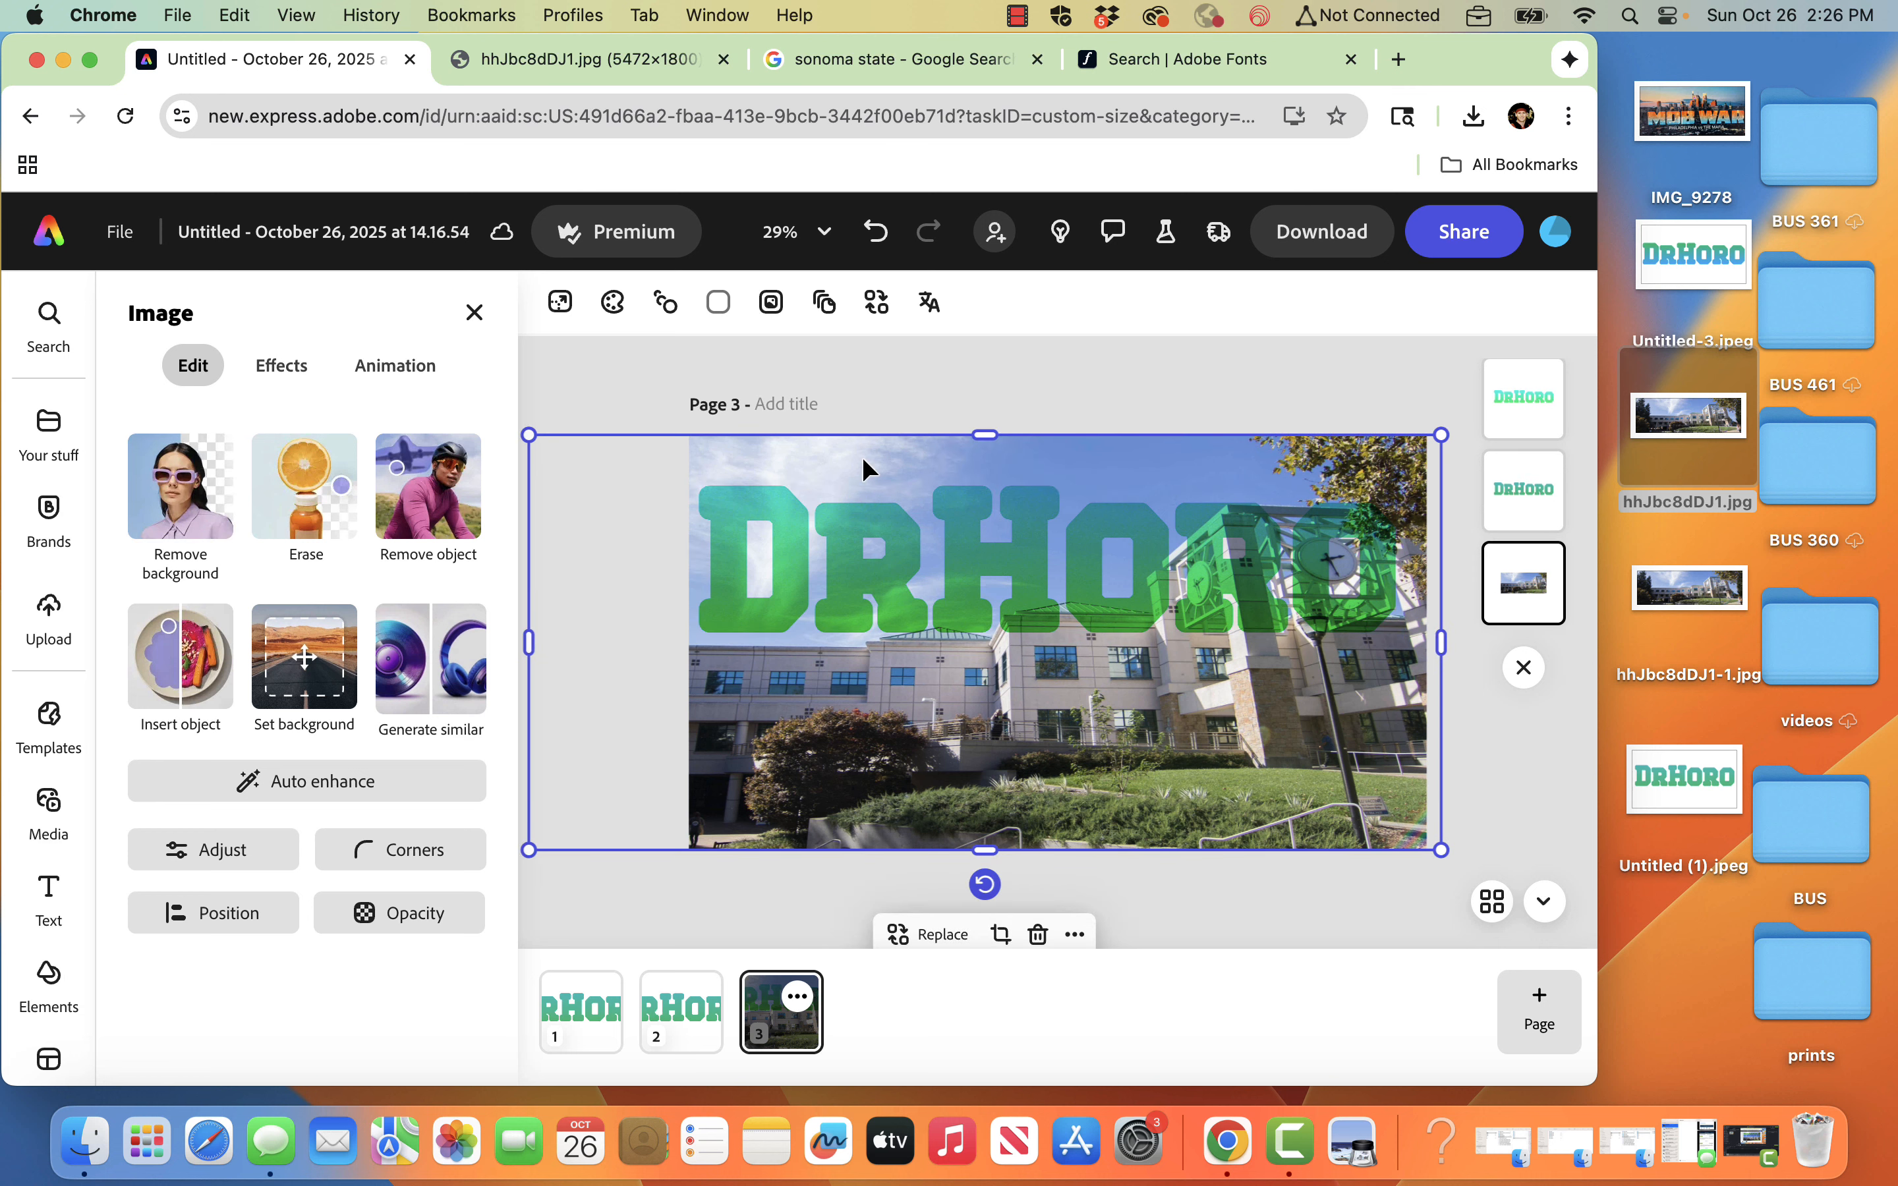
click(1074, 933)
click(1141, 877)
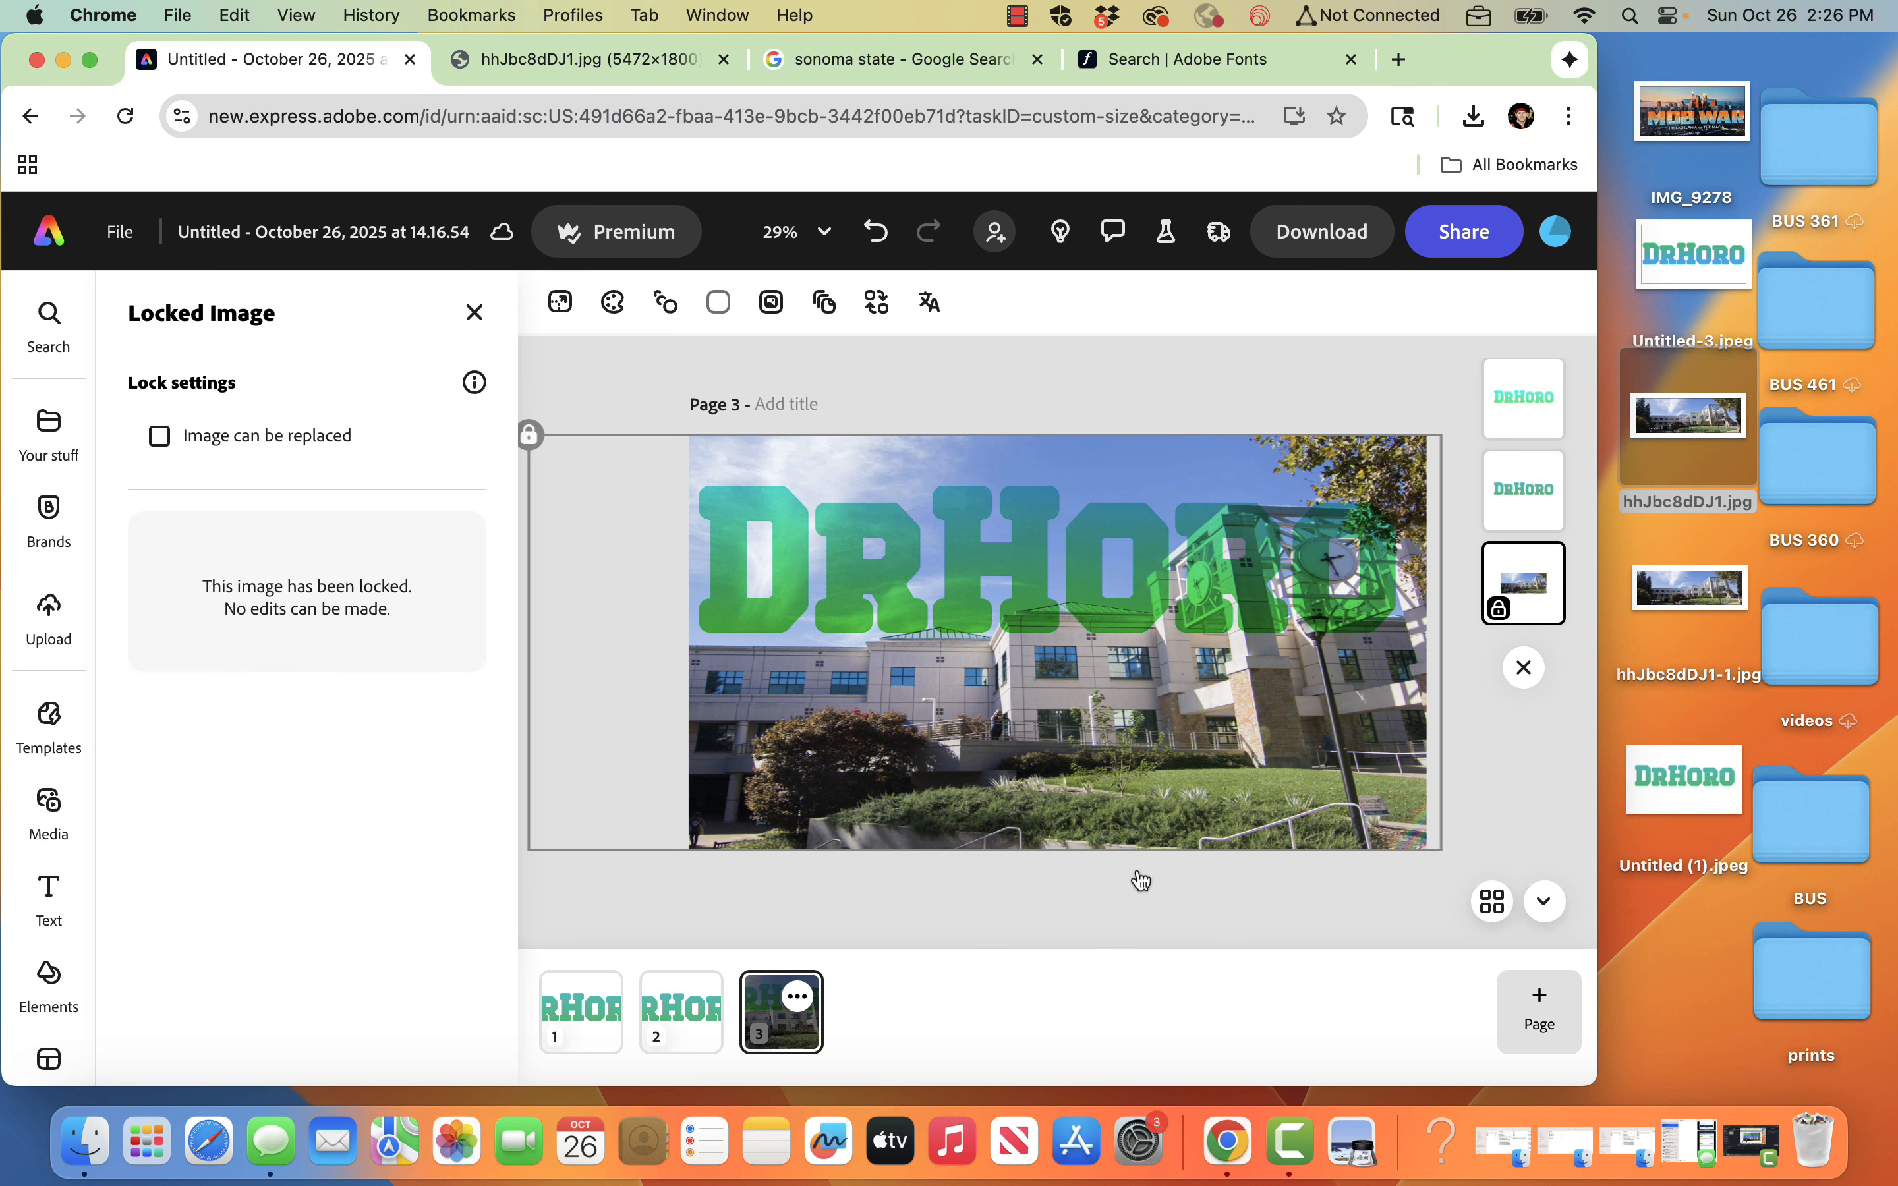
- Select both overlapping DrHoro lettering copies together and group them
click(775, 523)
drag(774, 524, 841, 553)
click(1067, 445)
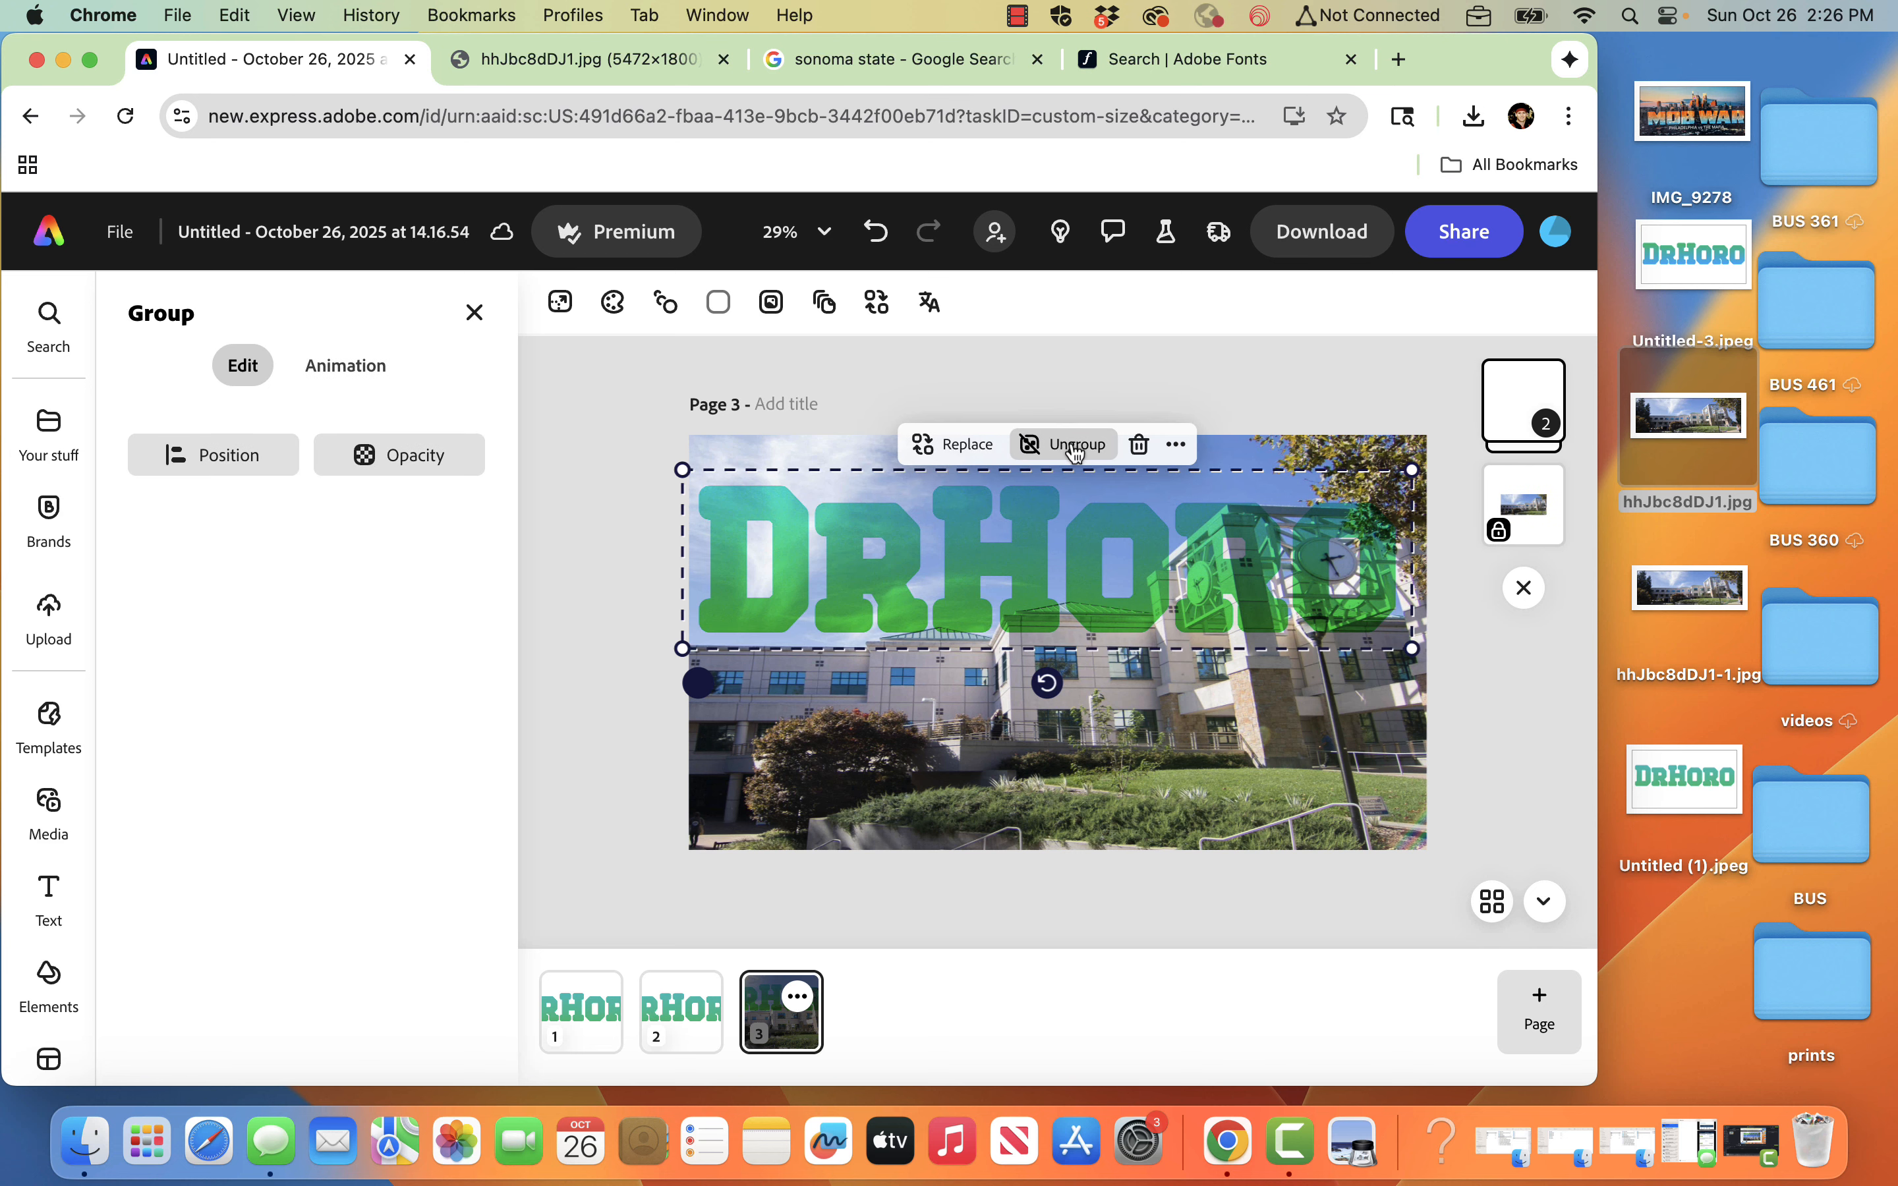
- Scale the grouped lettering down until it ends just before the clock face, move it up into the sky, and deselect it
drag(1417, 470, 1342, 488)
mouse_move(1316, 496)
mouse_down()
mouse_move(1419, 464)
mouse_move(1228, 508)
mouse_move(1290, 495)
mouse_up()
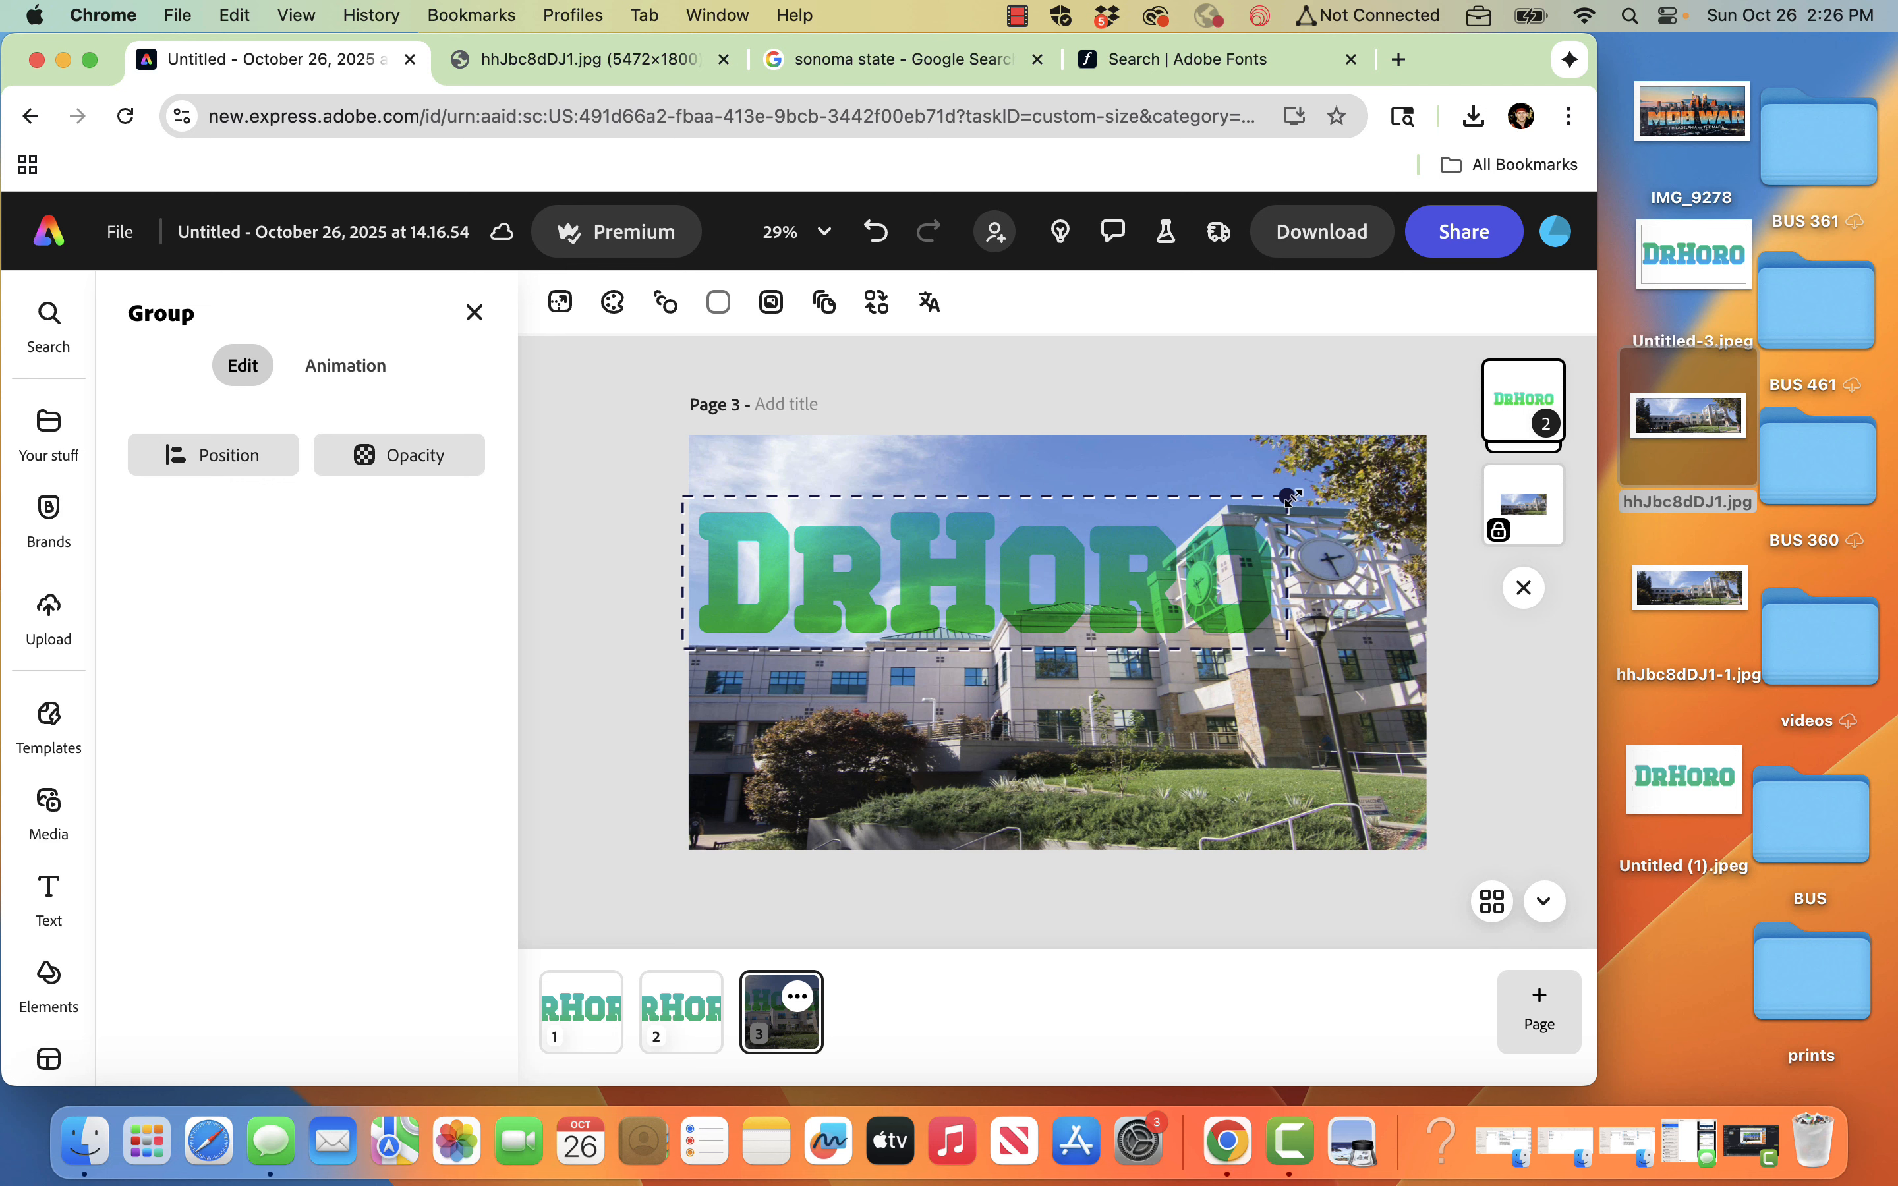
mouse_move(1123, 554)
mouse_down()
mouse_move(1123, 606)
mouse_move(1115, 531)
mouse_up()
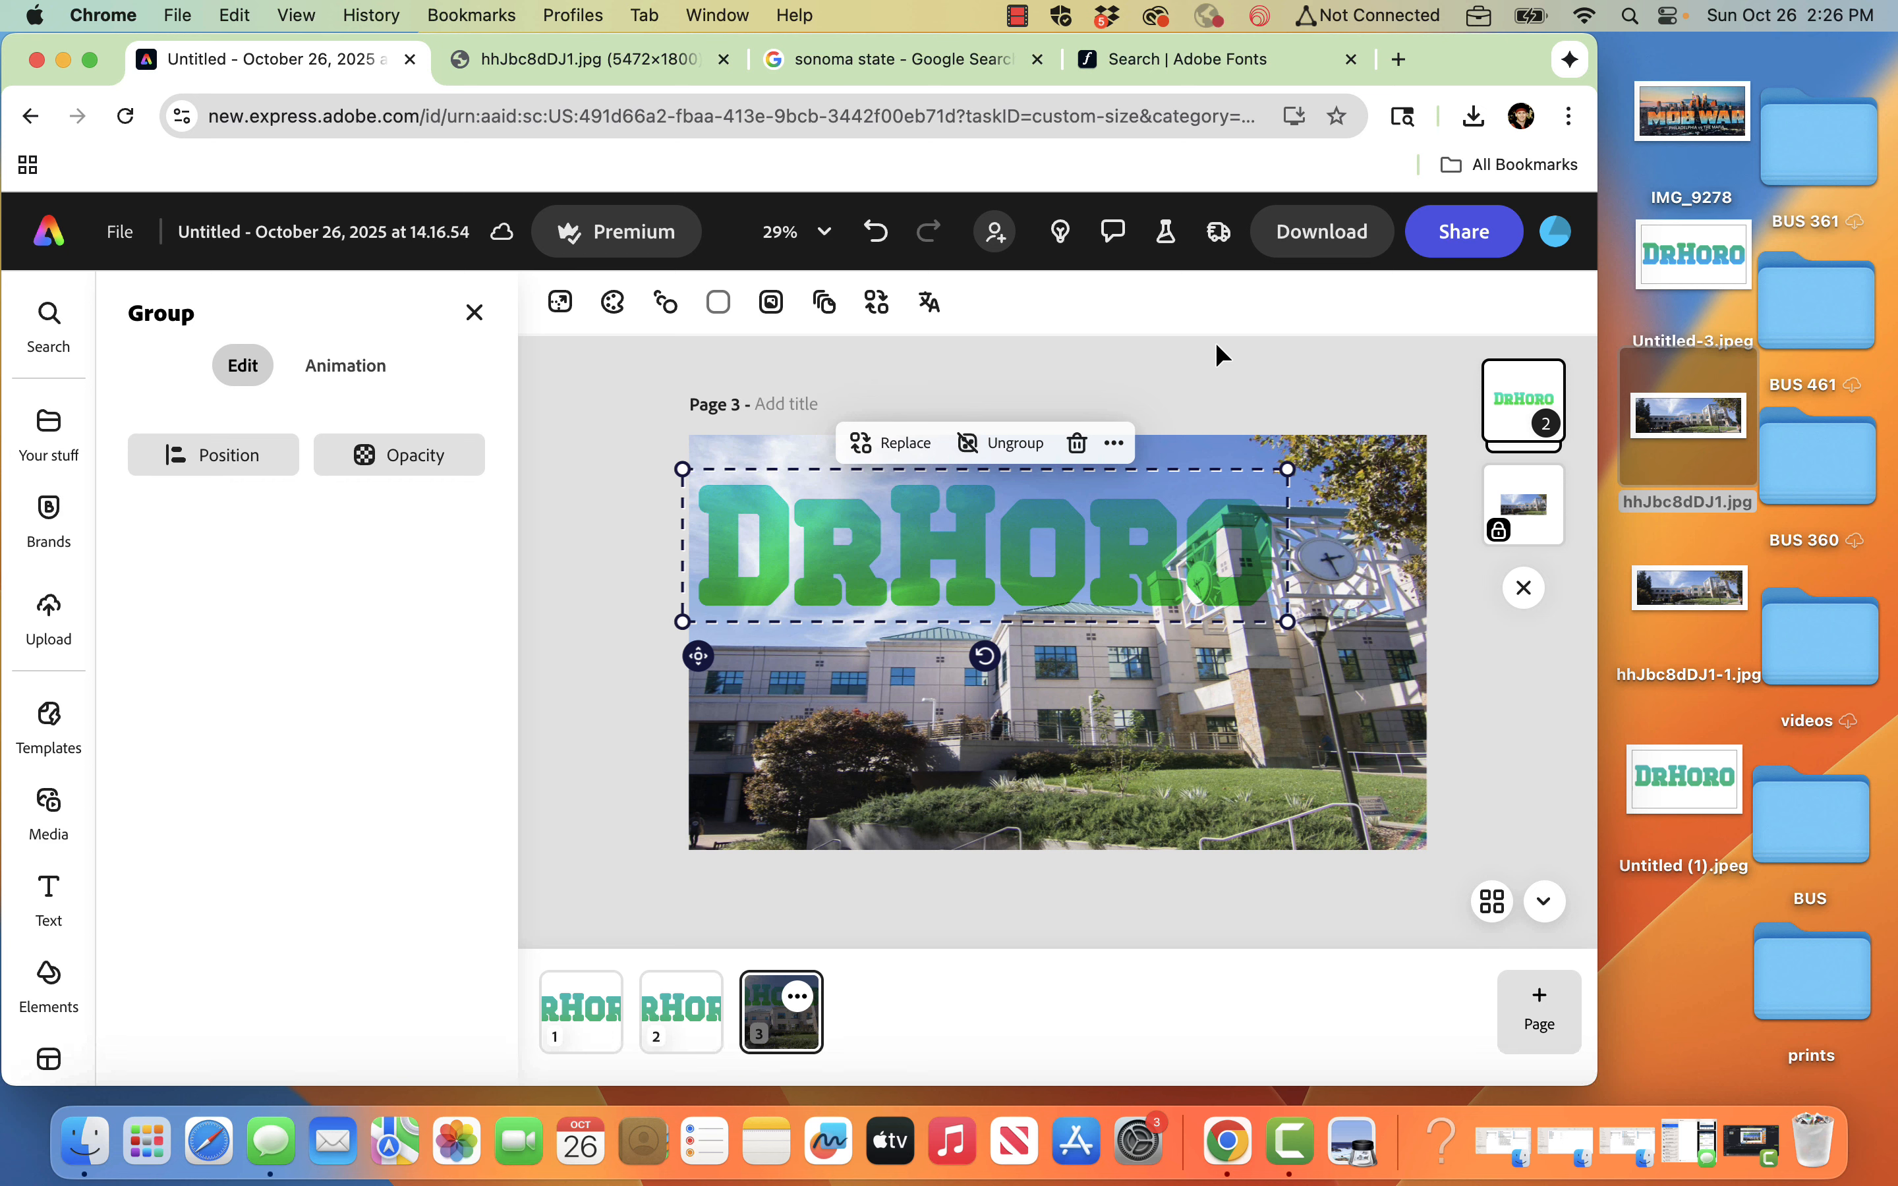
click(1202, 362)
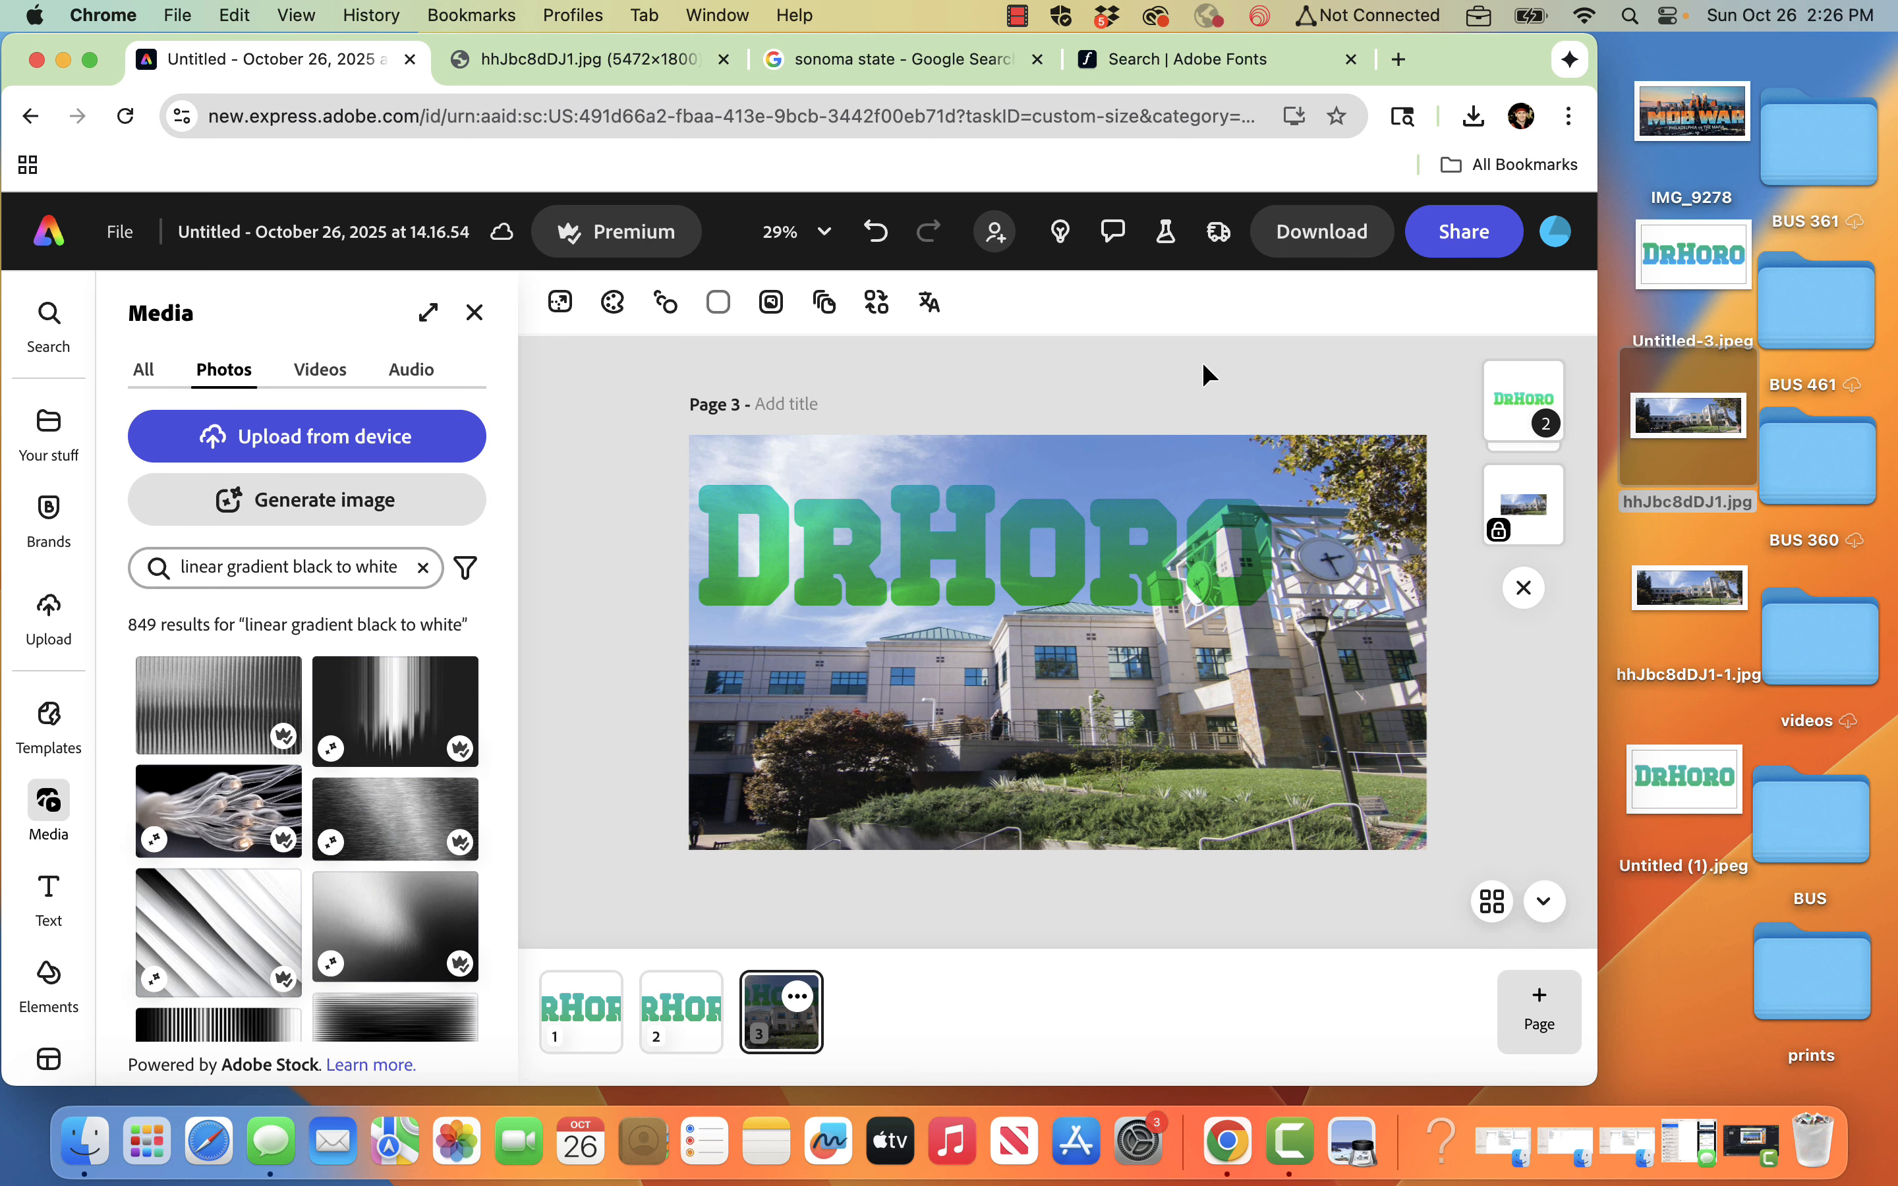